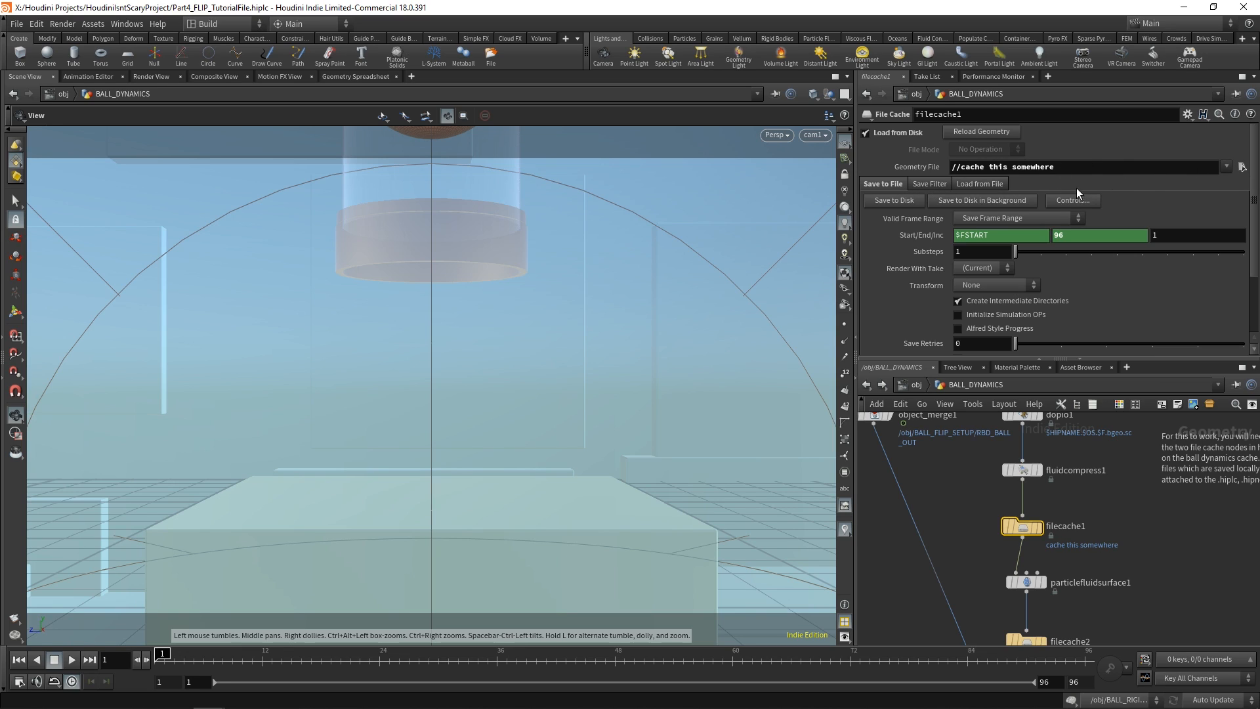
# Step: Set the geometry file of filecache1 to the FLIPCompressCache.$F.bgeo.sc sequence in the project's Caches folder
pyautogui.moveTo(1073, 168); pyautogui.dragTo(905, 168)
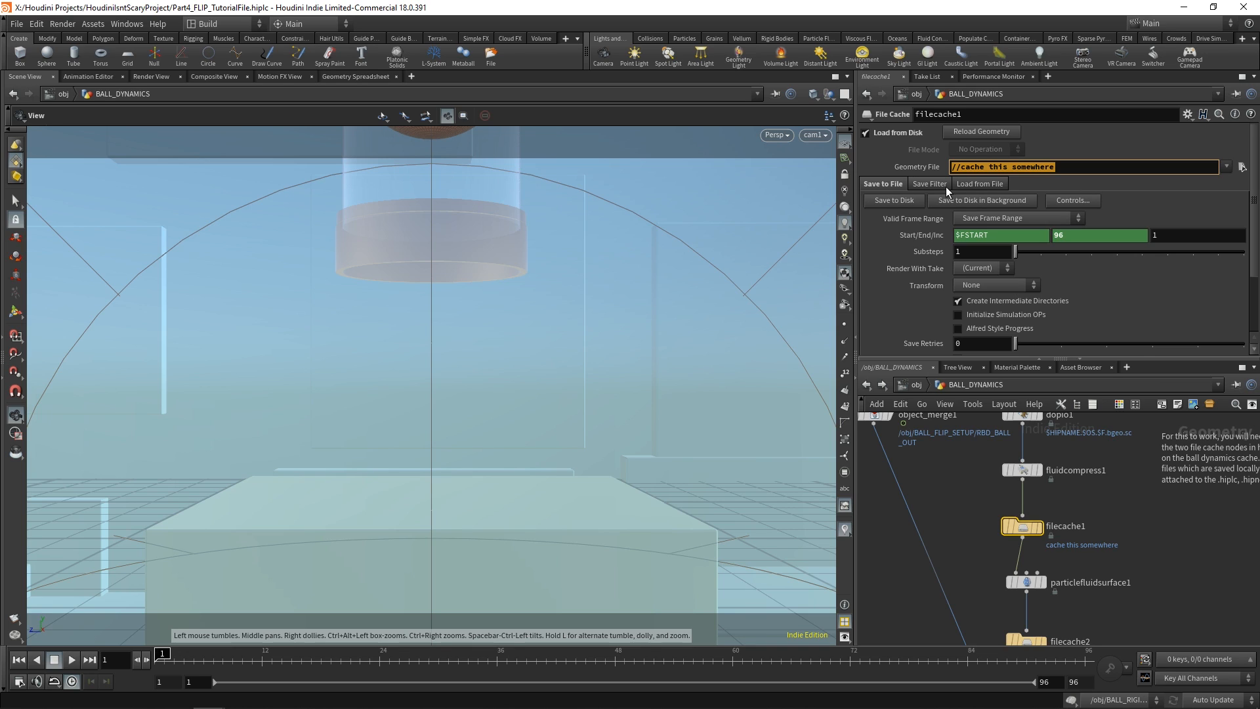
pyautogui.click(1077, 166)
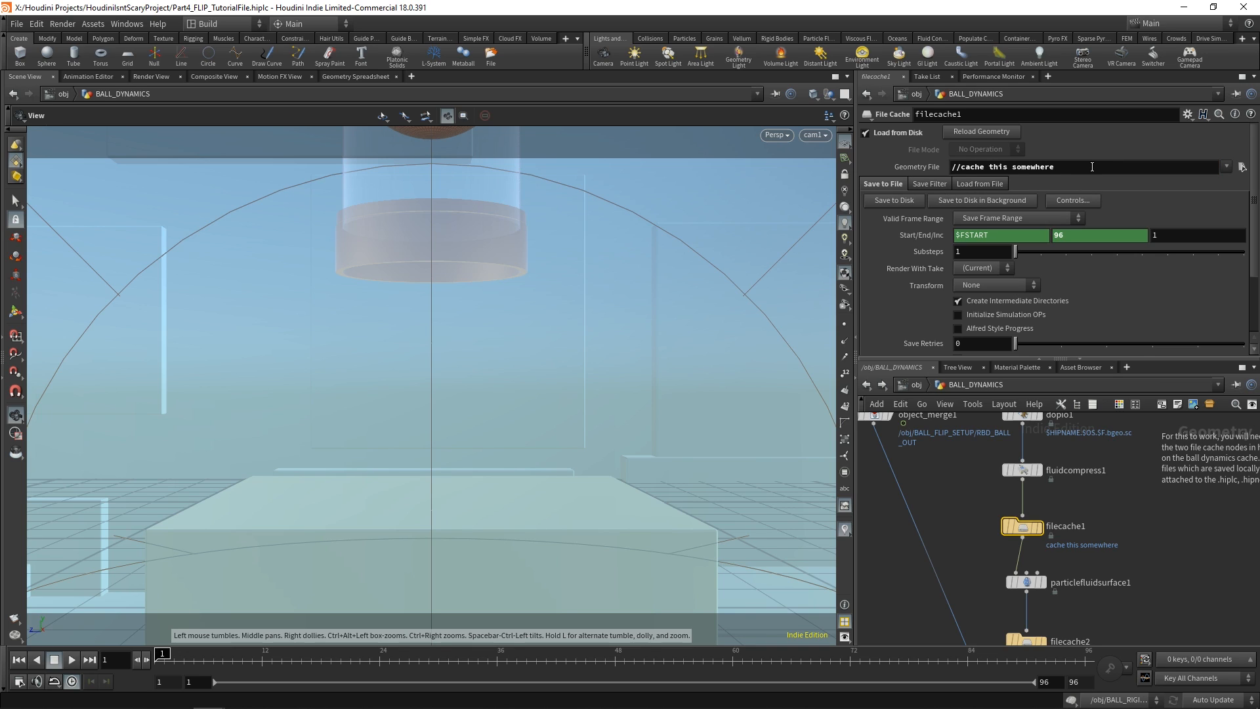
pyautogui.click(1242, 167)
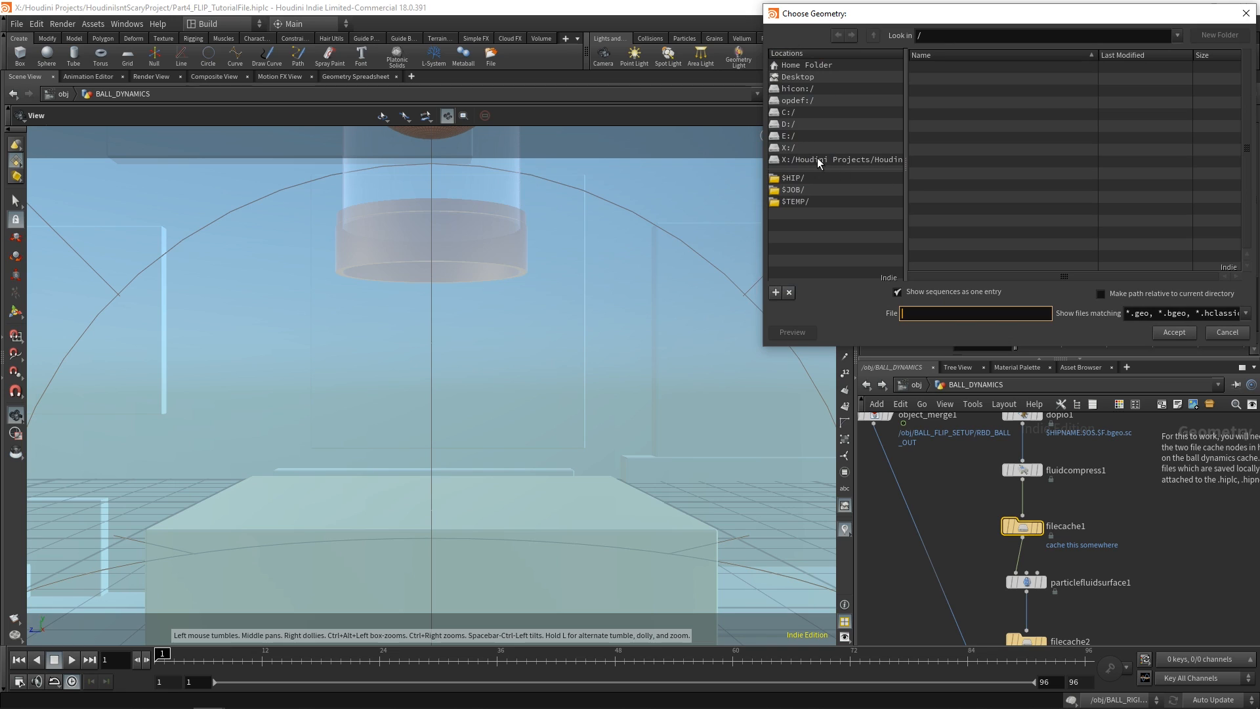
pyautogui.click(827, 164)
pyautogui.doubleClick(940, 103)
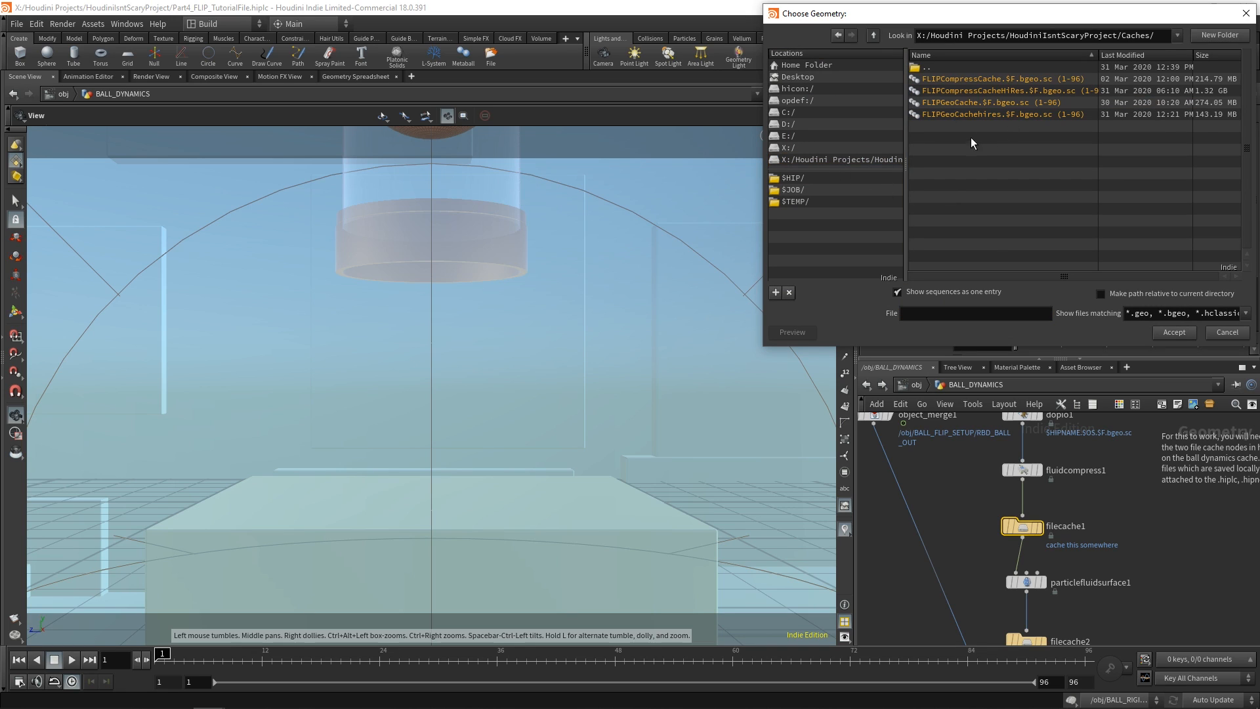
pyautogui.doubleClick(975, 79)
# Step: Set the geometry file of filecache2 to the FLIPGeoCache.$F.bgeo.sc sequence in the Caches folder
pyautogui.scroll(-2, 1100, 529)
pyautogui.click(999, 533)
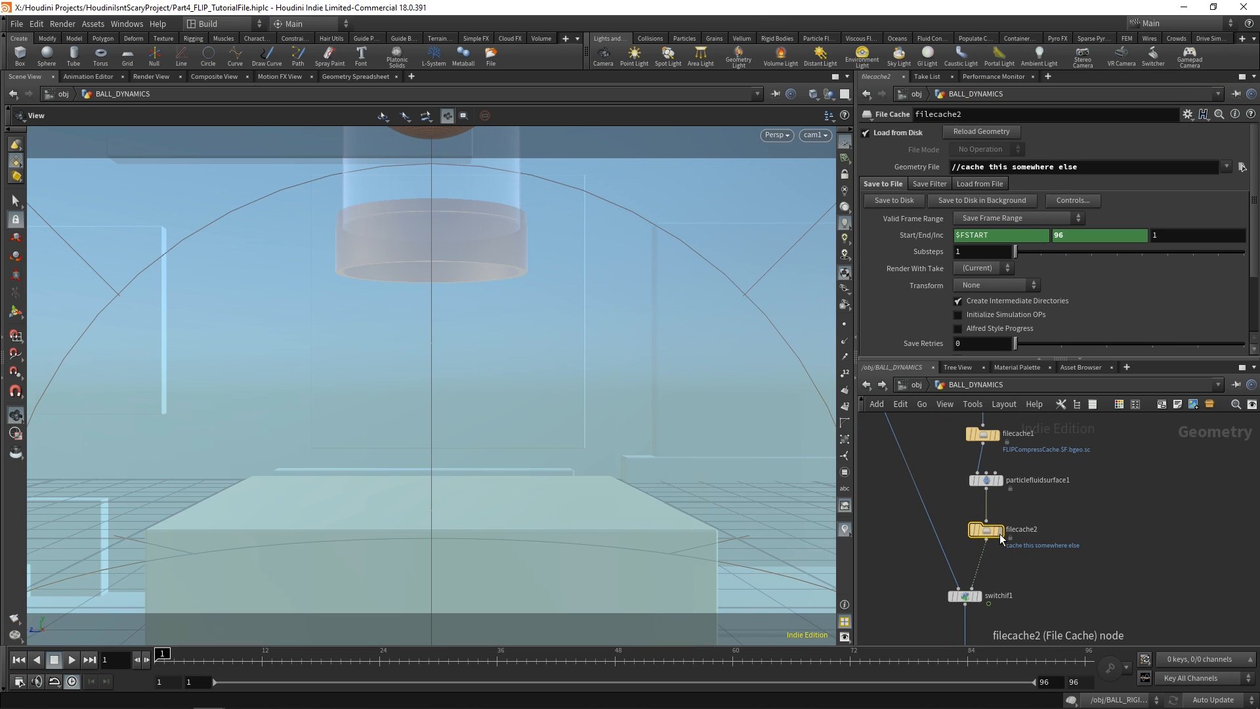
pyautogui.click(1242, 166)
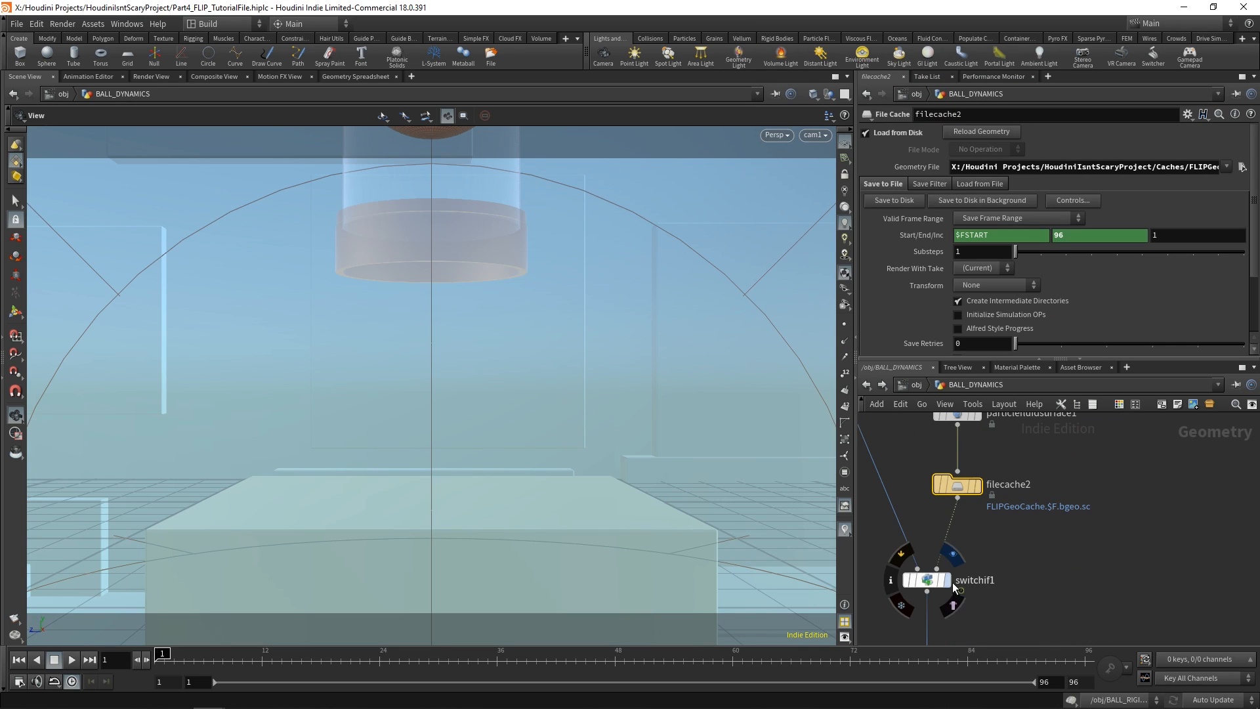
# Step: Display the output of switchif1 and scrub the timeline to frame 73 to check the cached simulation
pyautogui.click(927, 579)
pyautogui.moveTo(178, 663); pyautogui.dragTo(861, 673)
pyautogui.moveTo(1150, 594); pyautogui.dragTo(1147, 546, button='middle')
pyautogui.scroll(-5, 1147, 546)
pyautogui.moveTo(1124, 483); pyautogui.dragTo(1106, 569, button='middle')
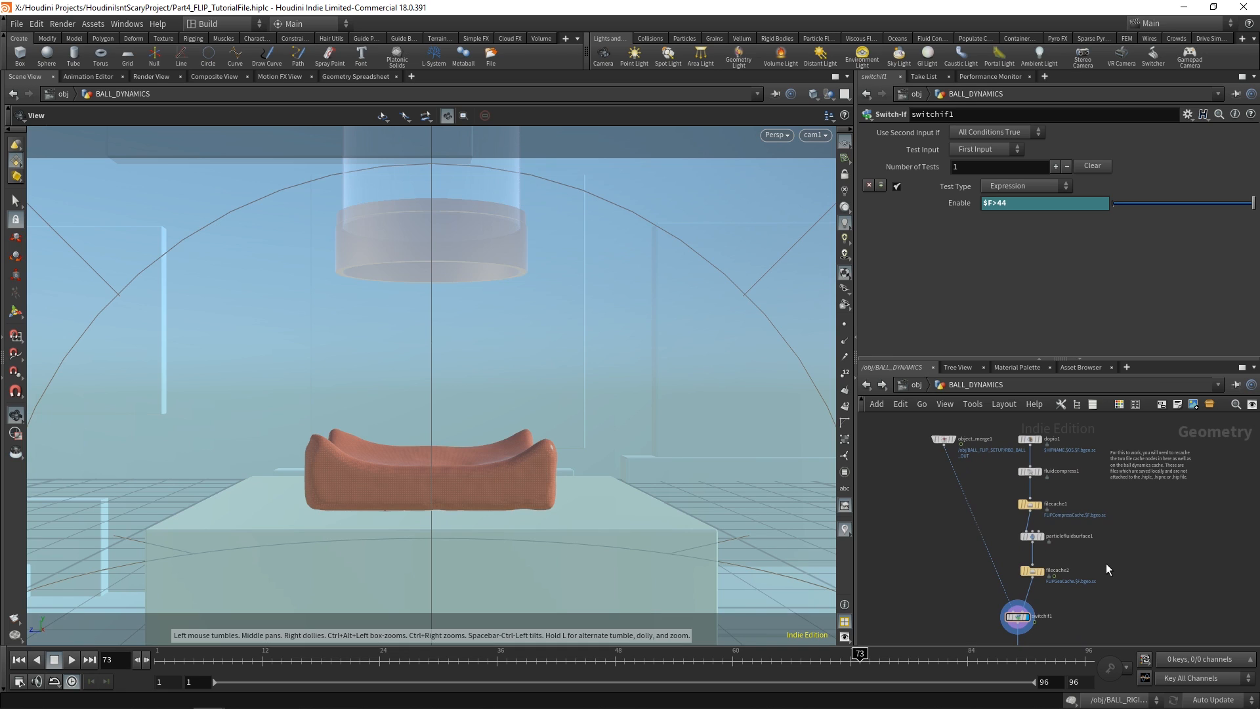
# Step: Return to the object level and go to frame 45 on the timeline
pyautogui.click(917, 385)
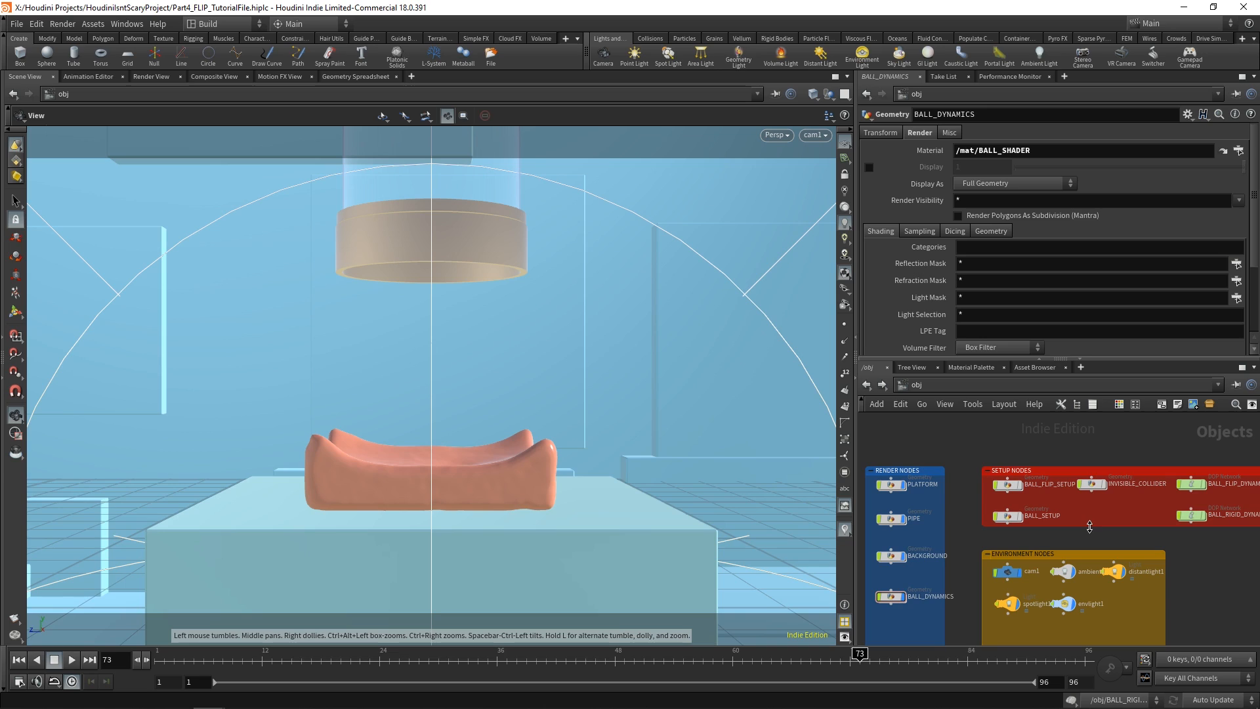
pyautogui.moveTo(1223, 559); pyautogui.dragTo(1145, 554, button='middle')
pyautogui.scroll(3, 1158, 489)
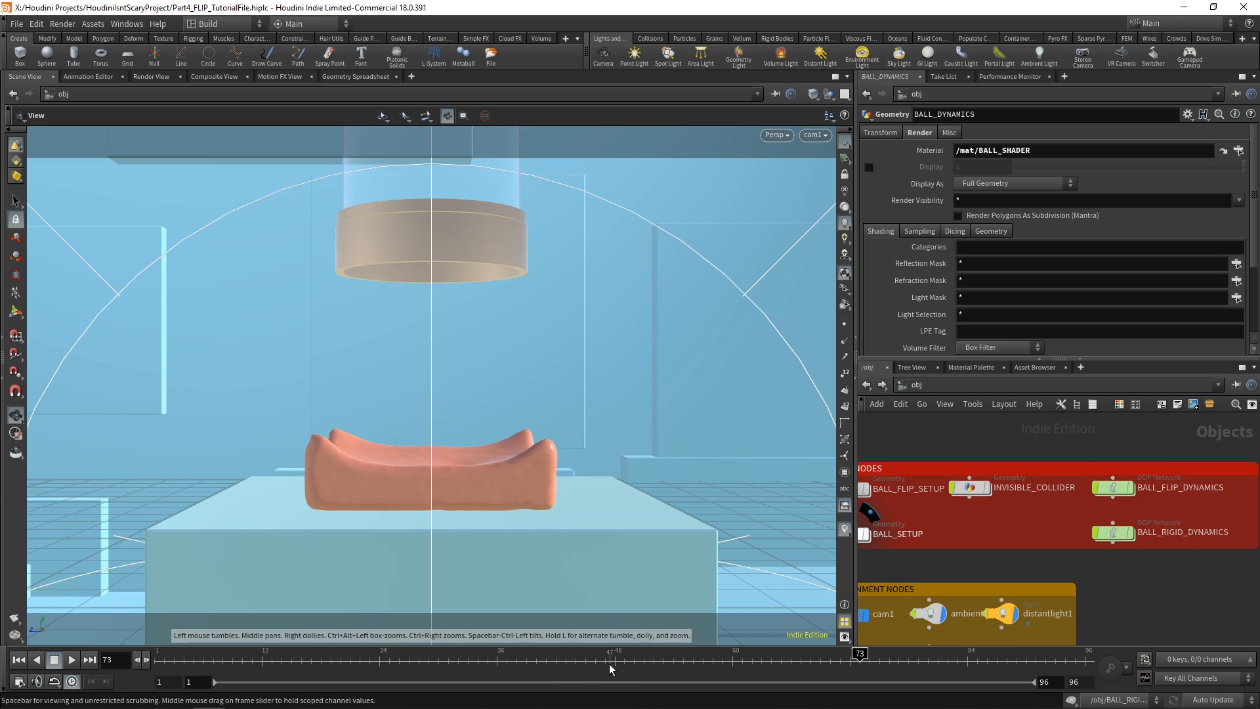
pyautogui.click(588, 664)
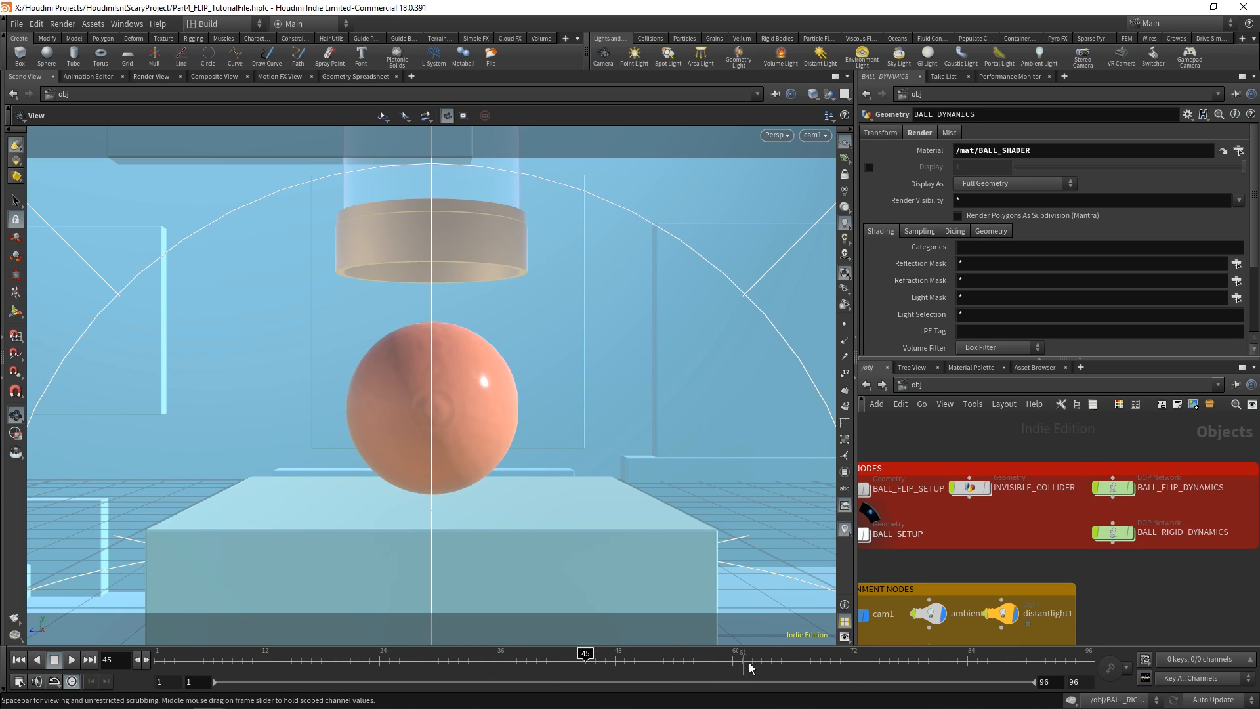
# Step: Inside BALL_FLIP_DYNAMICS, set the particle separation of the ball_flip object to 0.0025
pyautogui.doubleClick(1113, 489)
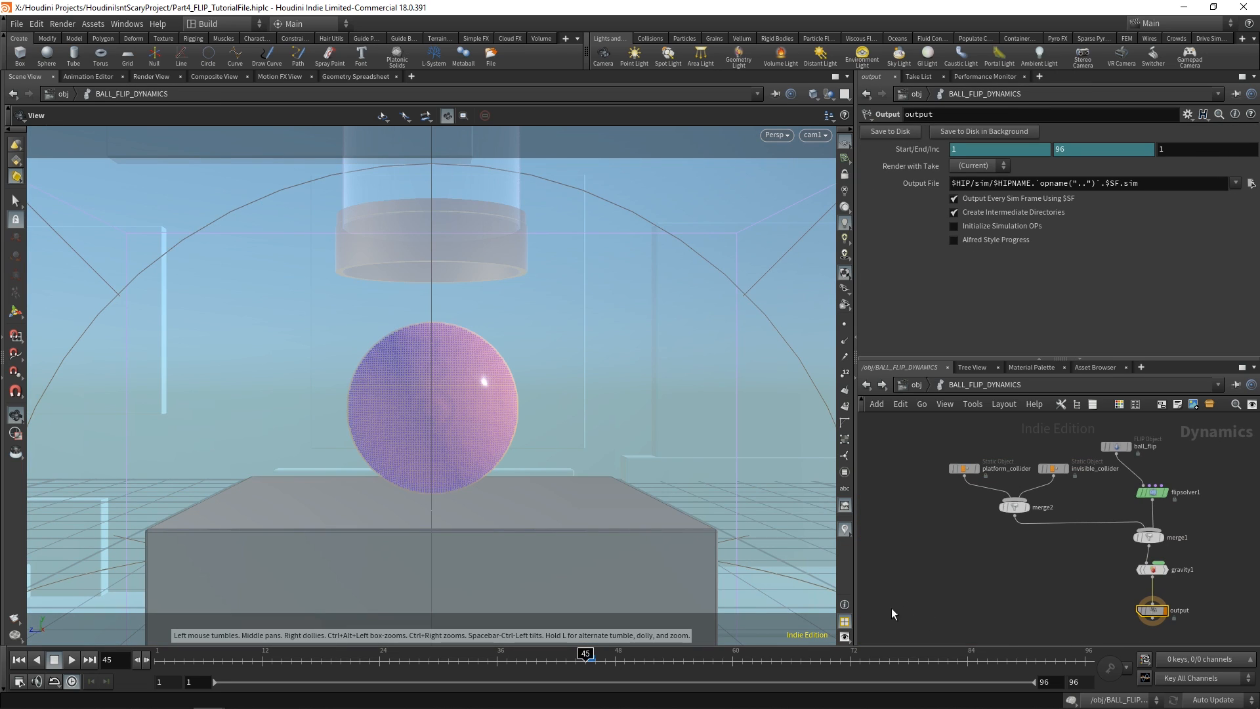
pyautogui.scroll(2, 1122, 452)
pyautogui.click(1114, 447)
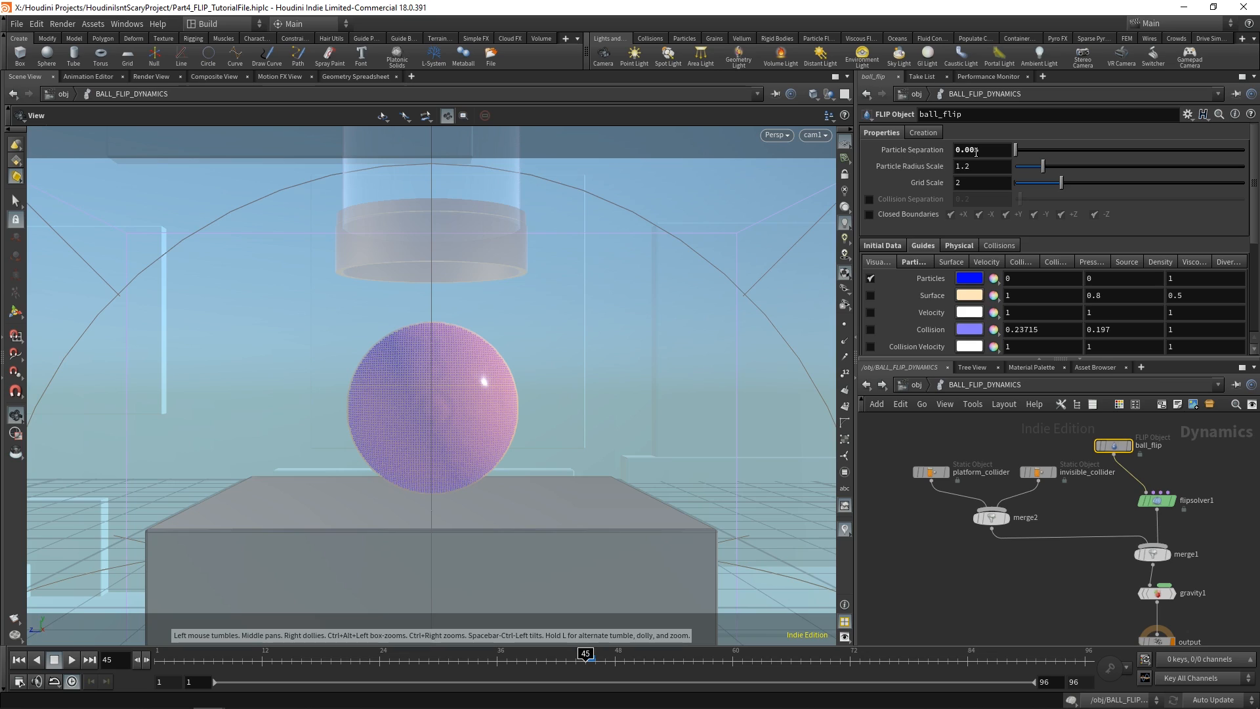
pyautogui.moveTo(891, 151)
pyautogui.click(997, 147)
pyautogui.write('25')
pyautogui.press('Return')
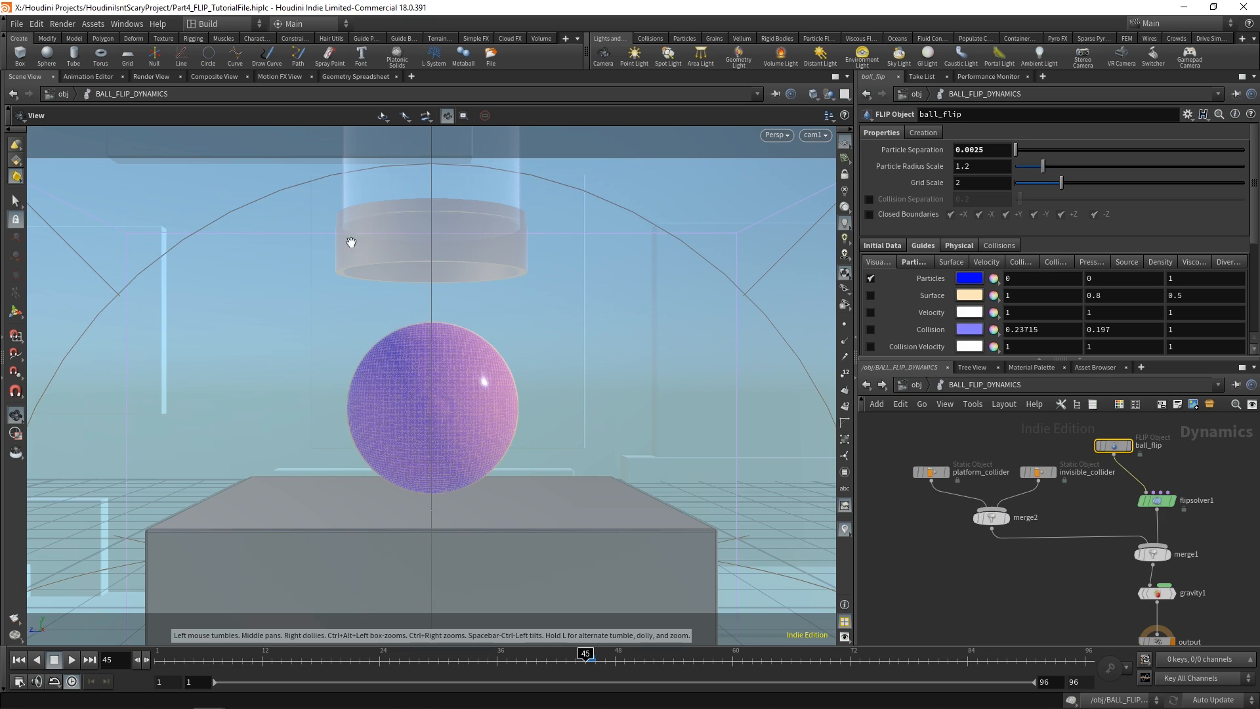
# Step: Set the slip scale in the viscosity settings of flipsolver1 to 0.6
pyautogui.moveTo(1051, 486); pyautogui.dragTo(948, 490, button='middle')
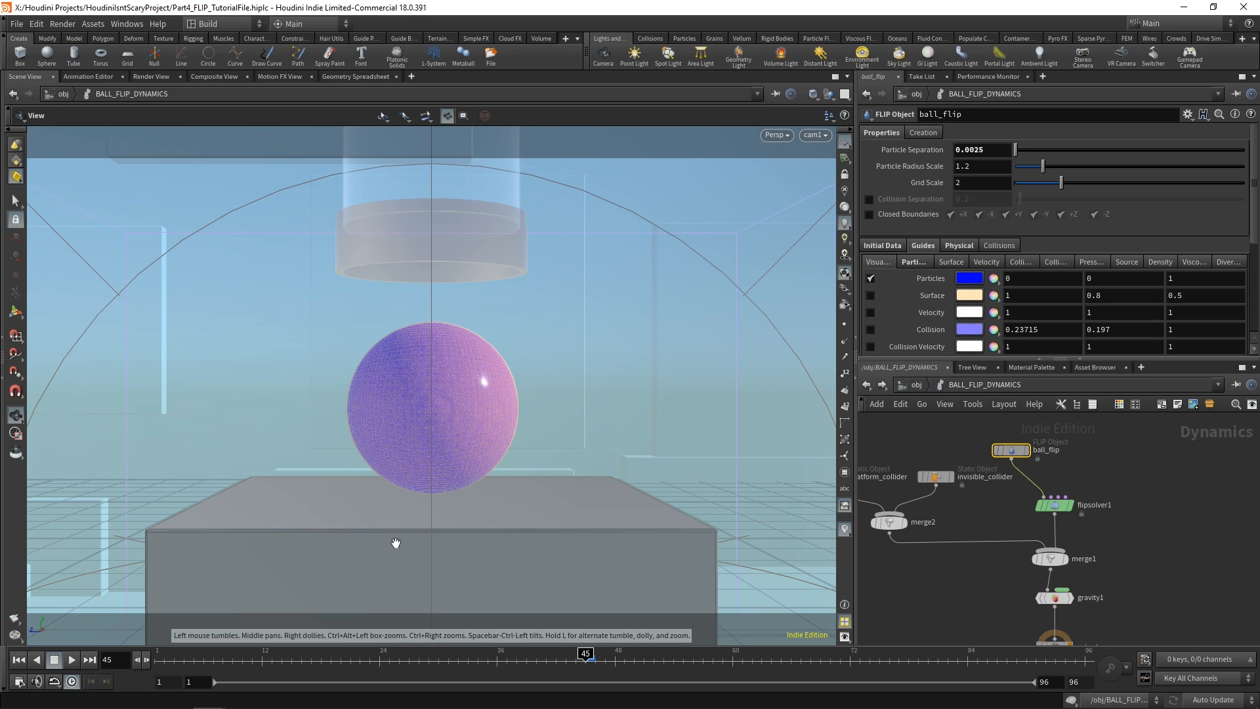
pyautogui.moveTo(1058, 513)
pyautogui.click(1055, 508)
pyautogui.click(991, 133)
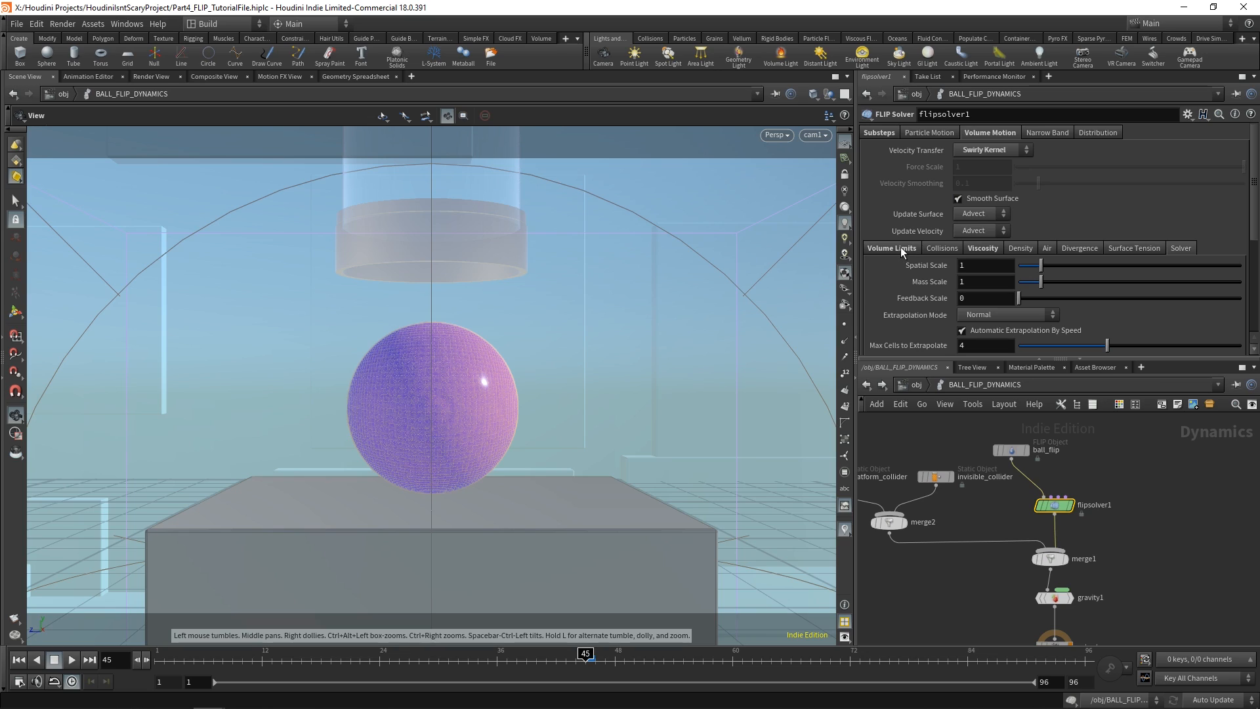
pyautogui.click(995, 248)
pyautogui.scroll(-3, 989, 285)
pyautogui.scroll(-1, 1027, 286)
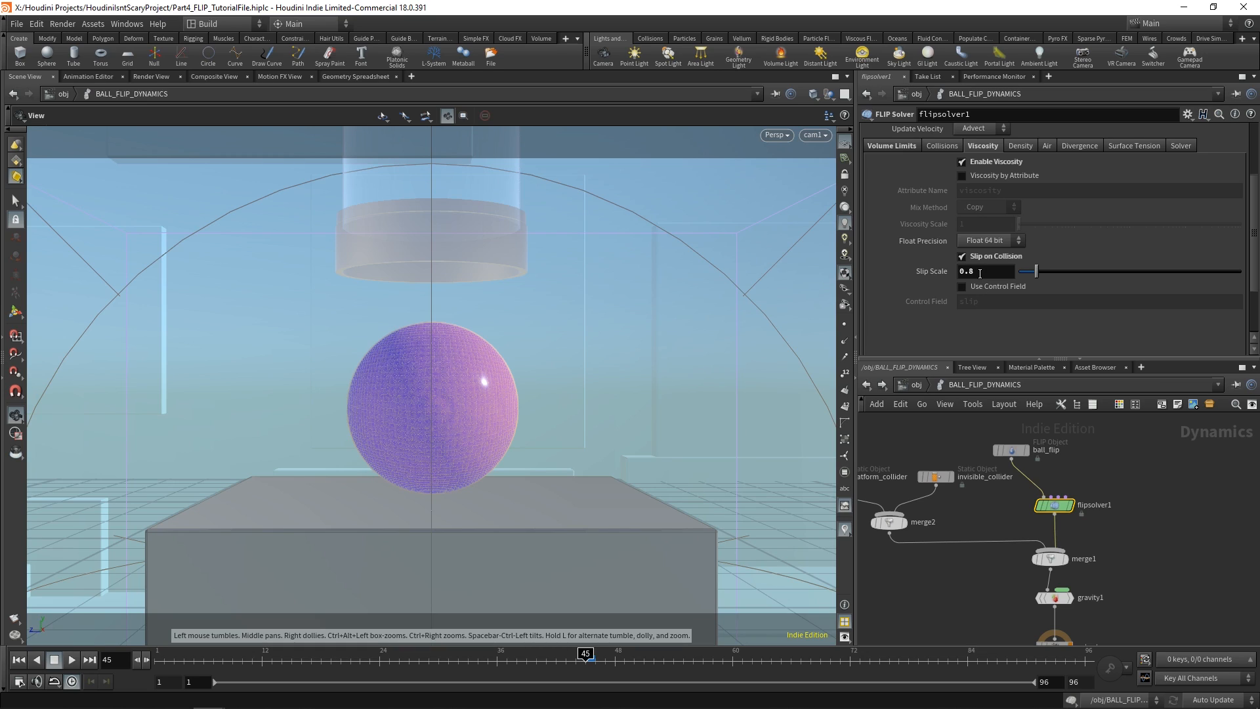
pyautogui.doubleClick(972, 271)
pyautogui.write('6')
pyautogui.press('Return')
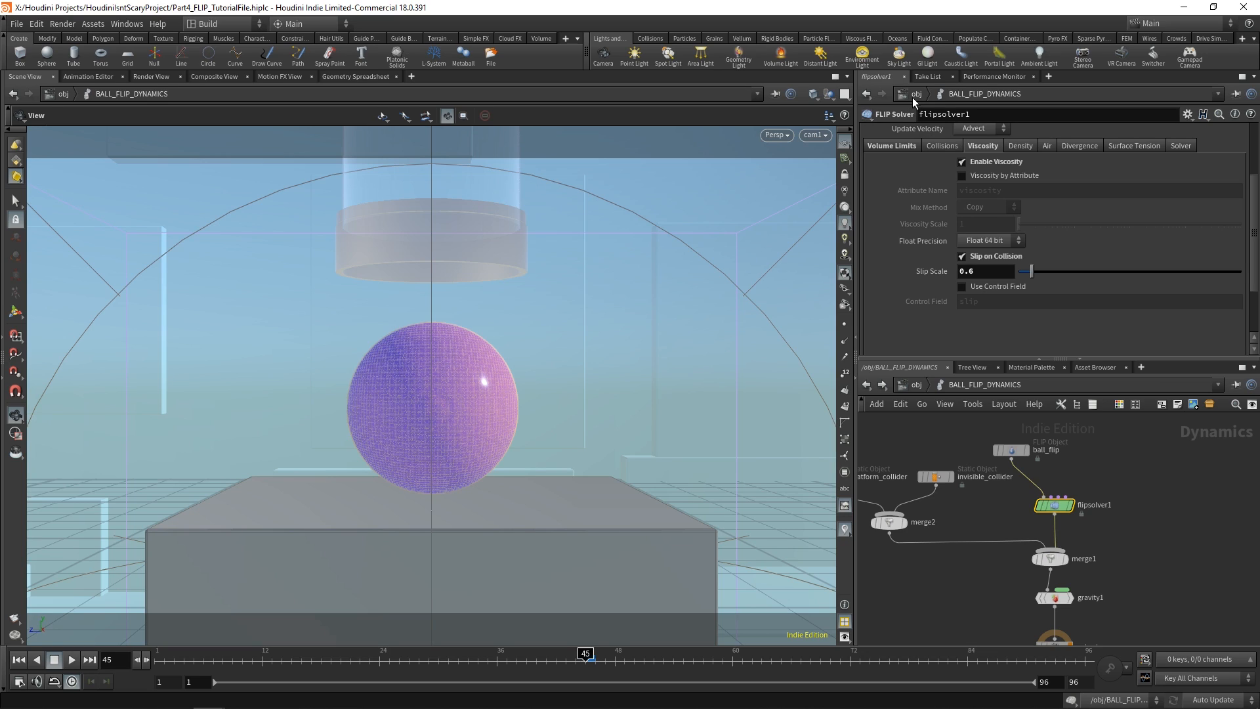
# Step: Go back into BALL_DYNAMICS and set the geometry file of filecache1 to the FLIPCompressCacheHiRes.$F.bgeo.sc sequence
pyautogui.scroll(2, 985, 512)
pyautogui.click(1033, 474)
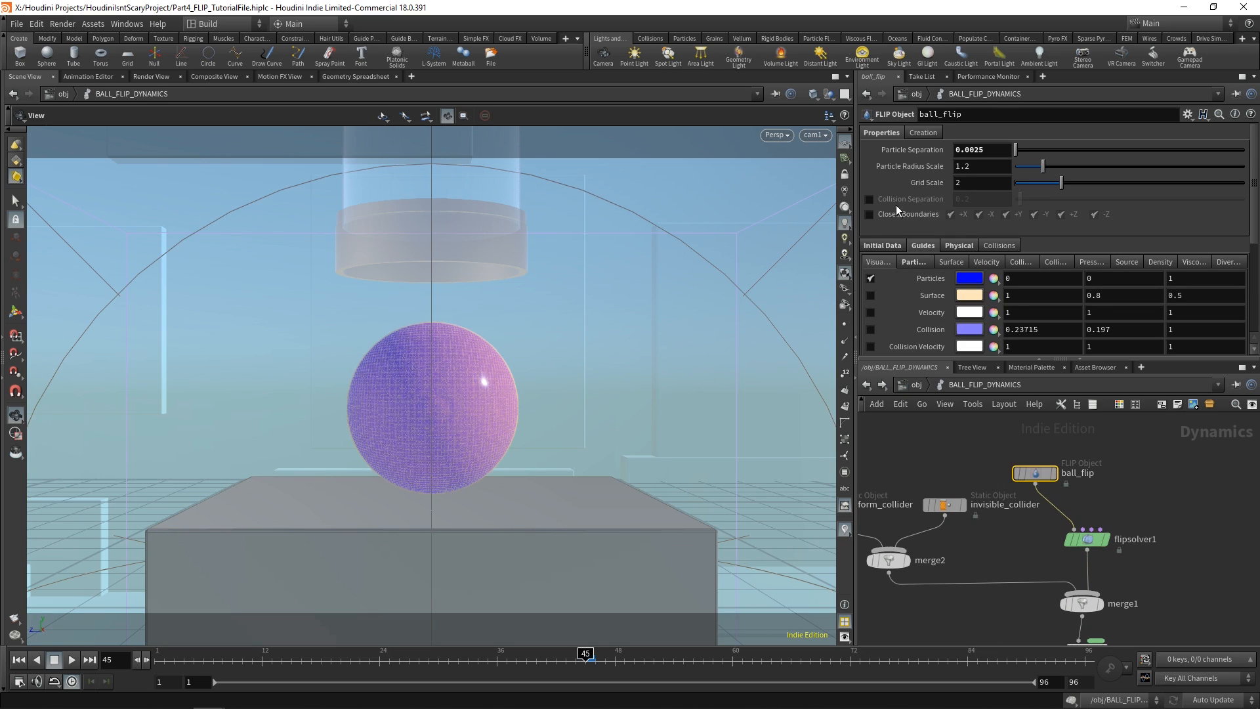
pyautogui.click(914, 94)
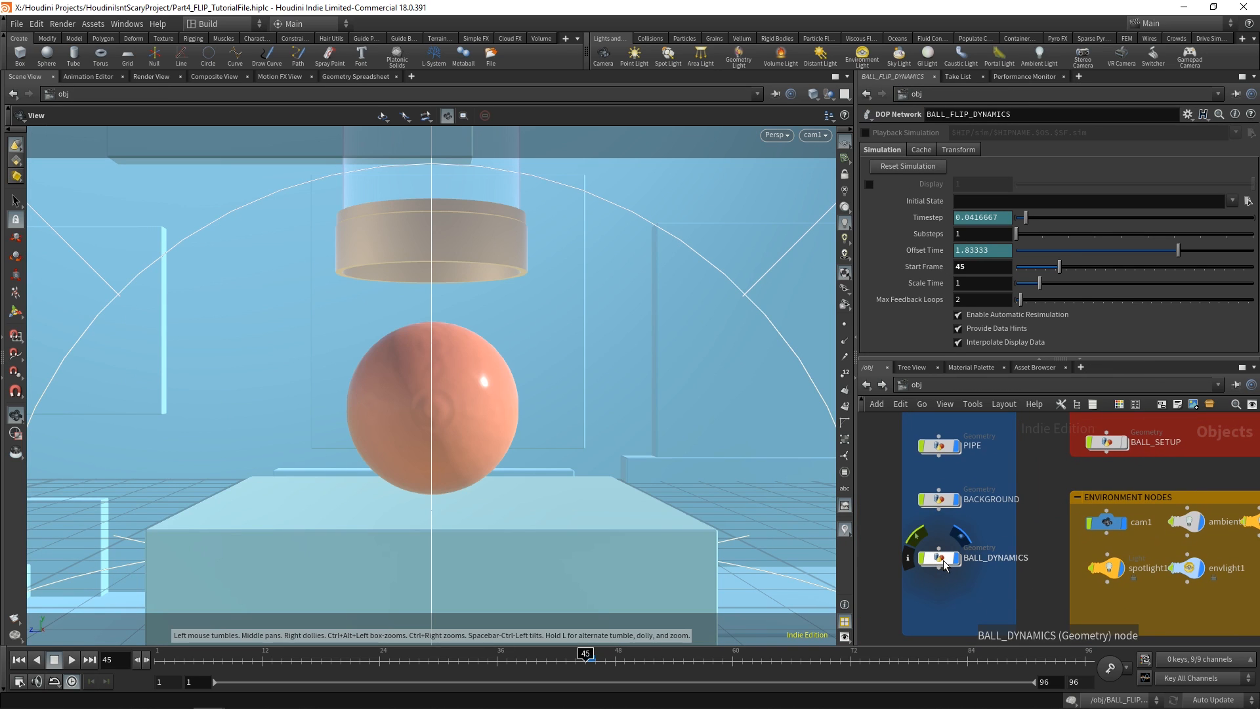
pyautogui.doubleClick(944, 565)
pyautogui.scroll(3, 1014, 545)
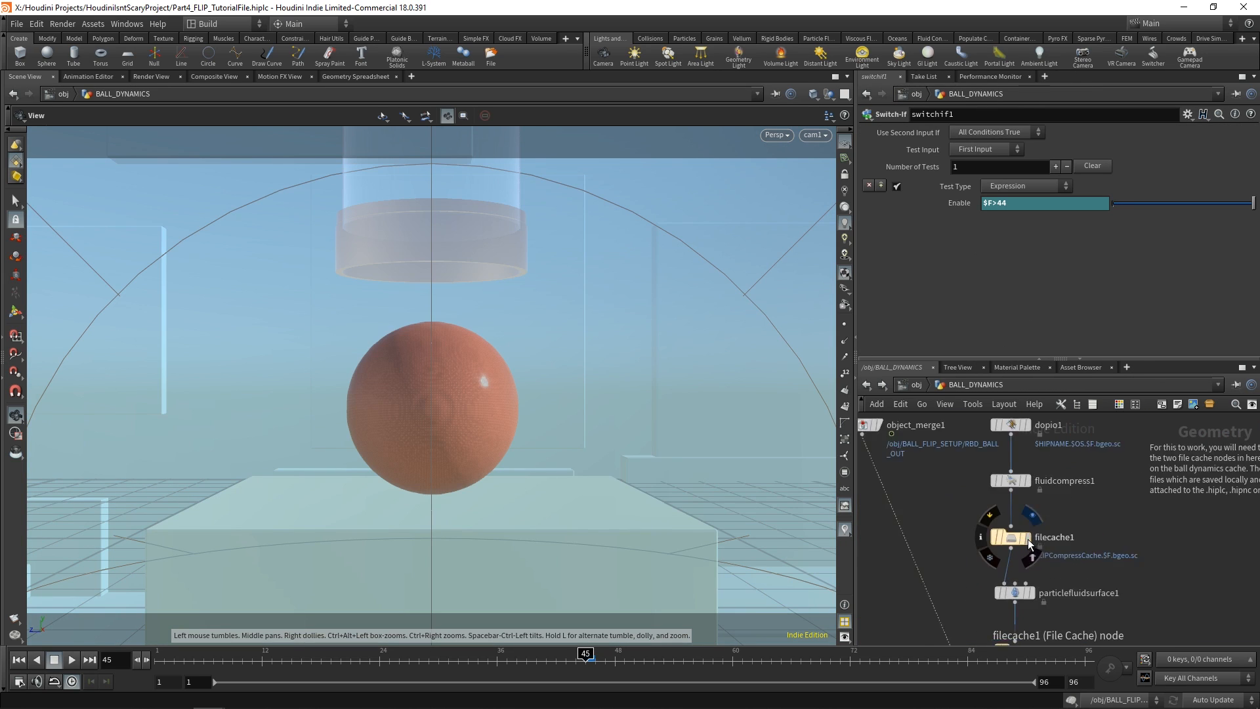
pyautogui.click(1011, 545)
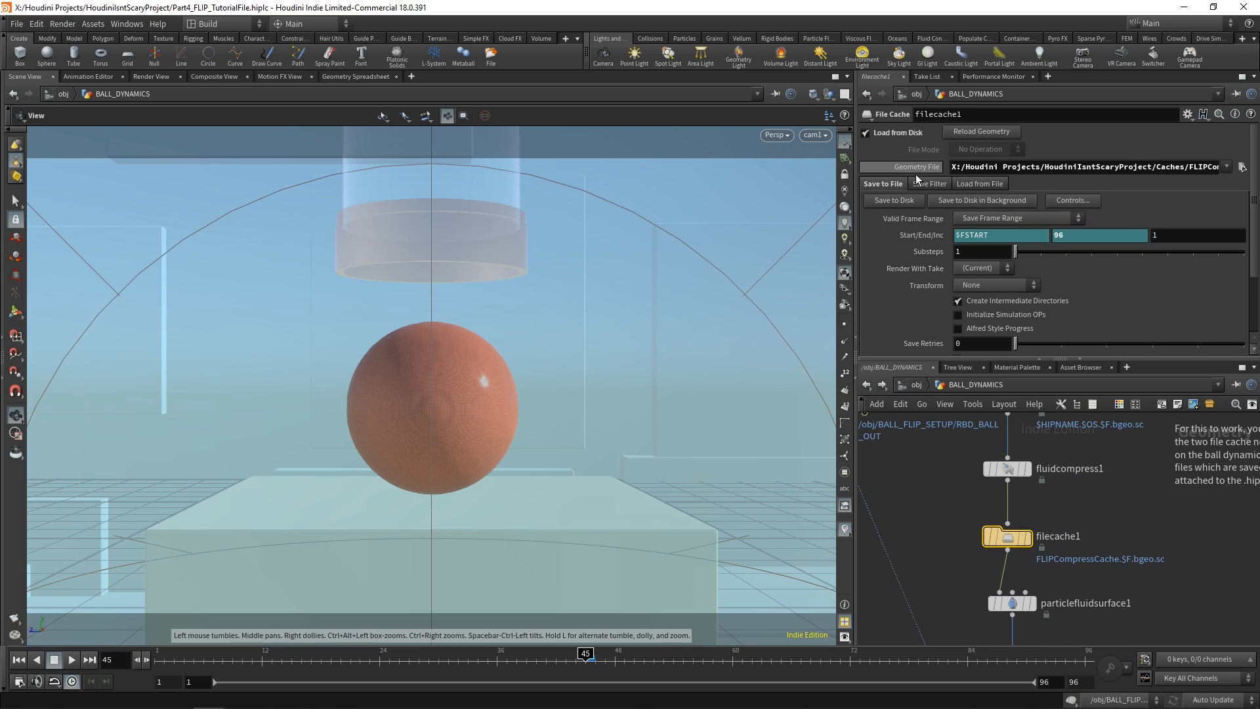
pyautogui.click(1242, 167)
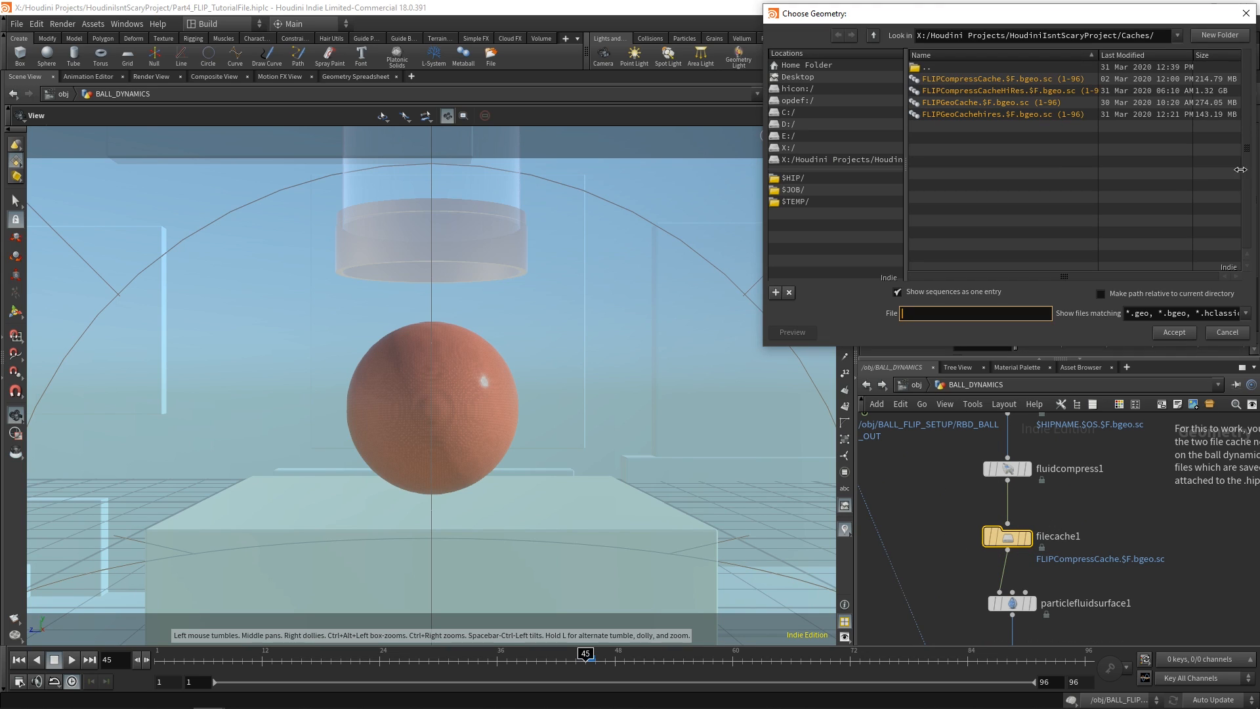
pyautogui.doubleClick(1025, 91)
# Step: Show the evaluated particle separation of particlefluidsurface1 and set its voxel scale to 1
pyautogui.moveTo(999, 546); pyautogui.dragTo(970, 434, button='middle')
pyautogui.click(991, 565)
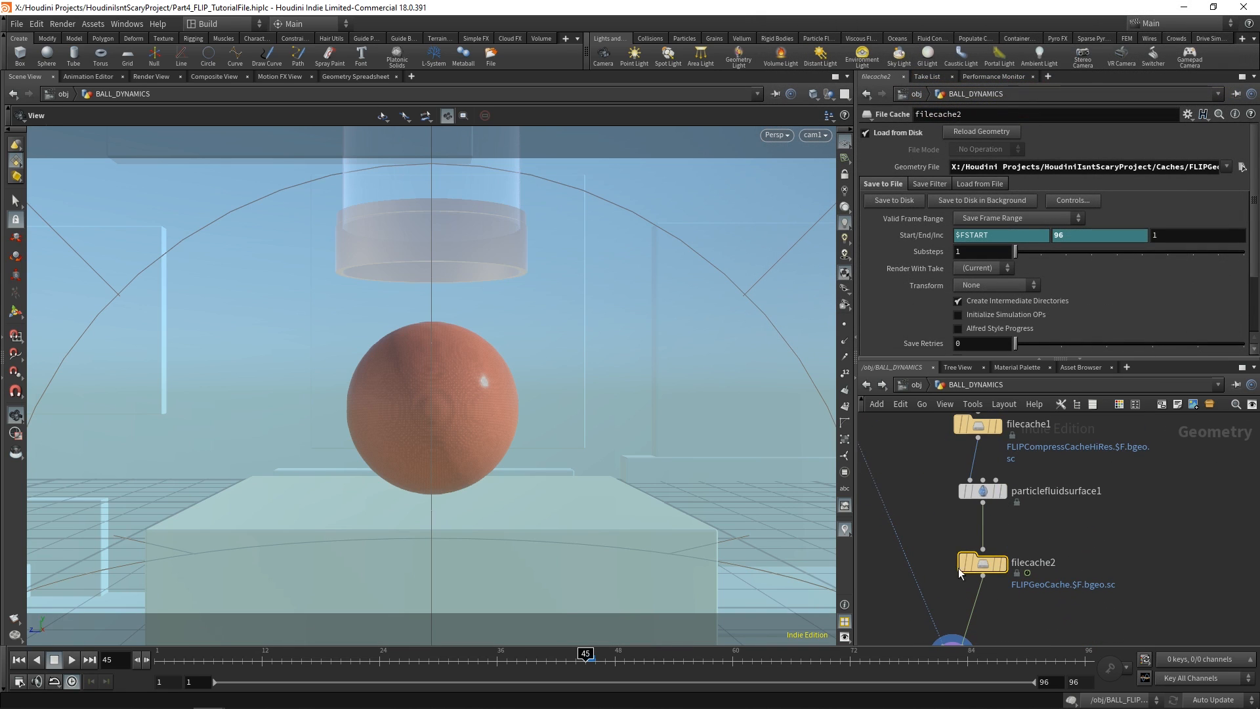
pyautogui.moveTo(988, 492)
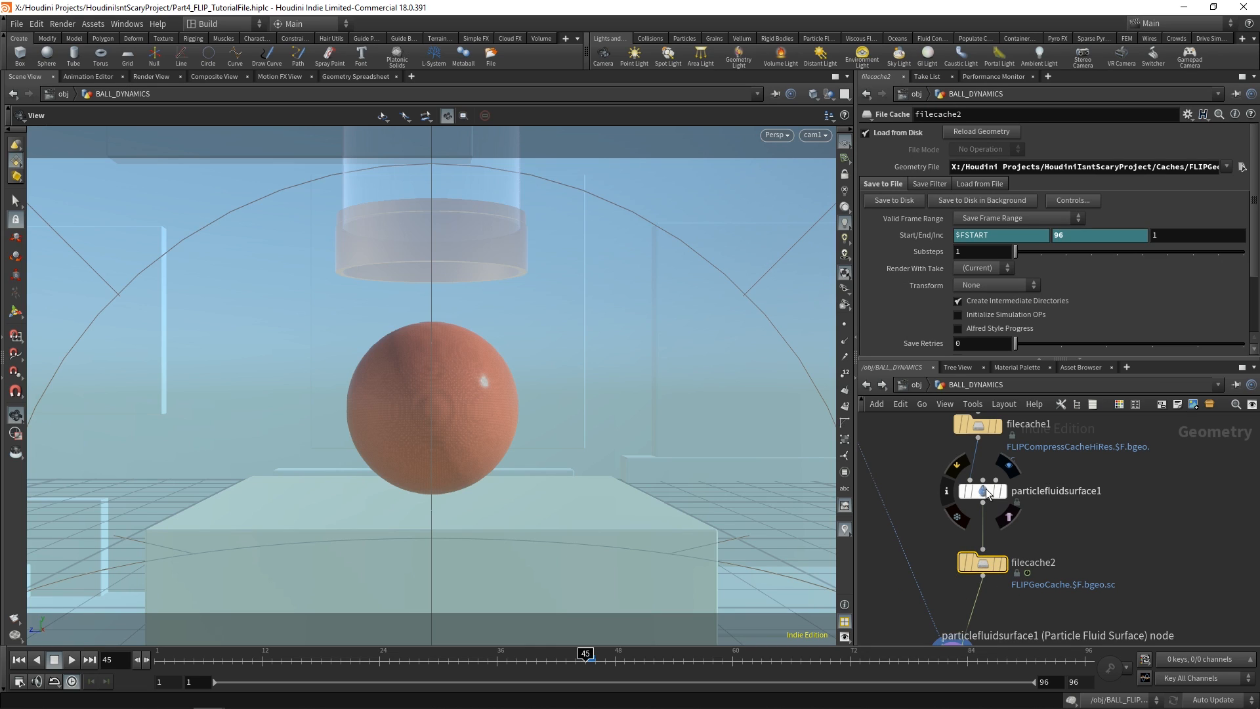
pyautogui.click(986, 489)
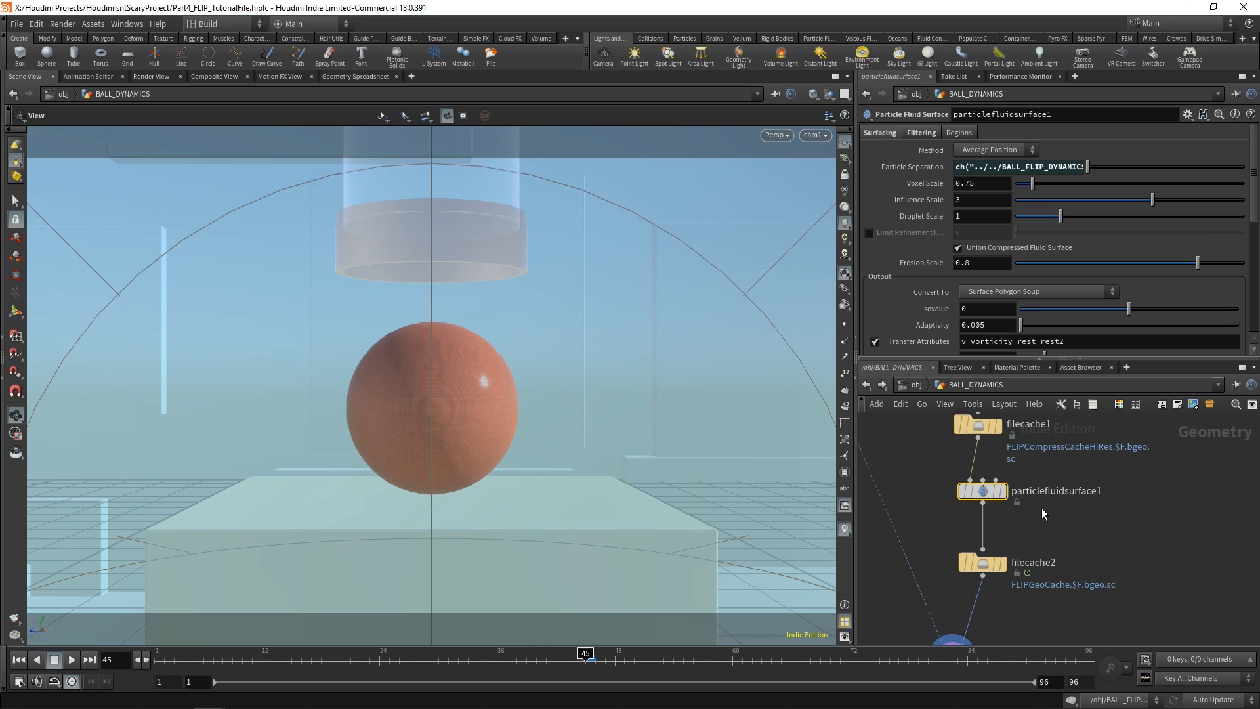
pyautogui.click(932, 168)
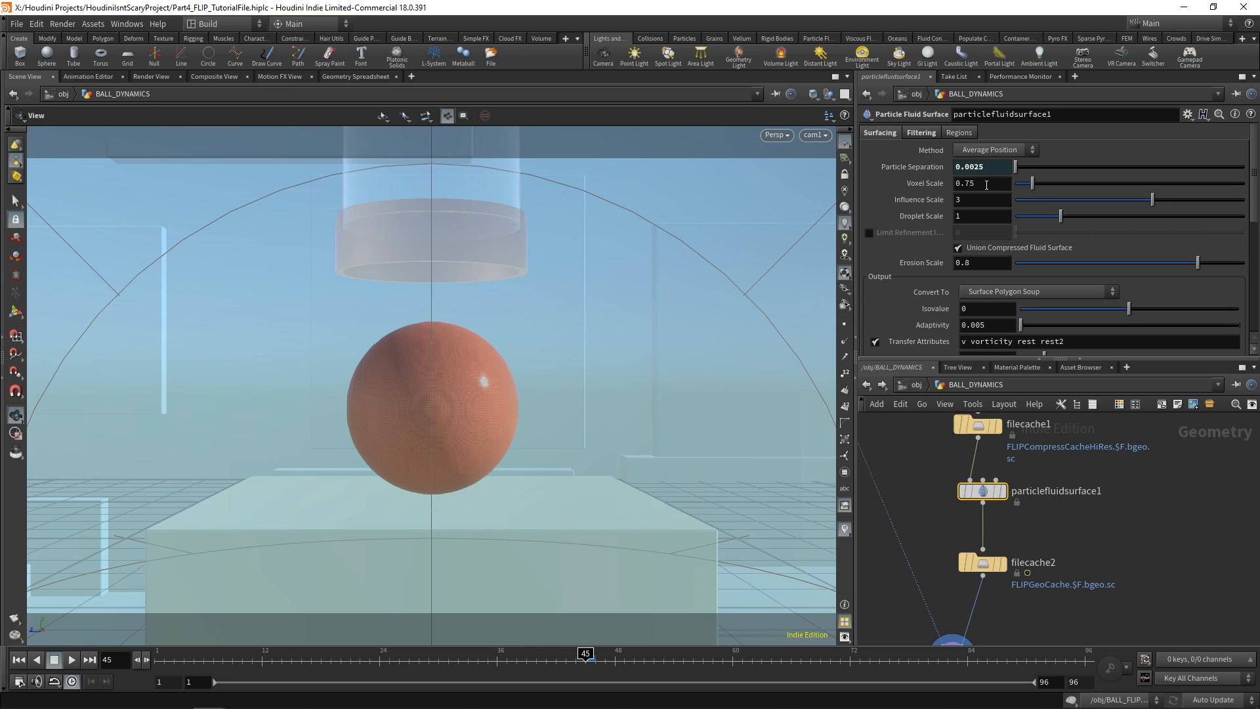
pyautogui.doubleClick(973, 183)
pyautogui.write('1')
pyautogui.press('Return')
# Step: Display the output of particlefluidsurface1 and examine the ball's surface mesh up close
pyautogui.moveTo(982, 497)
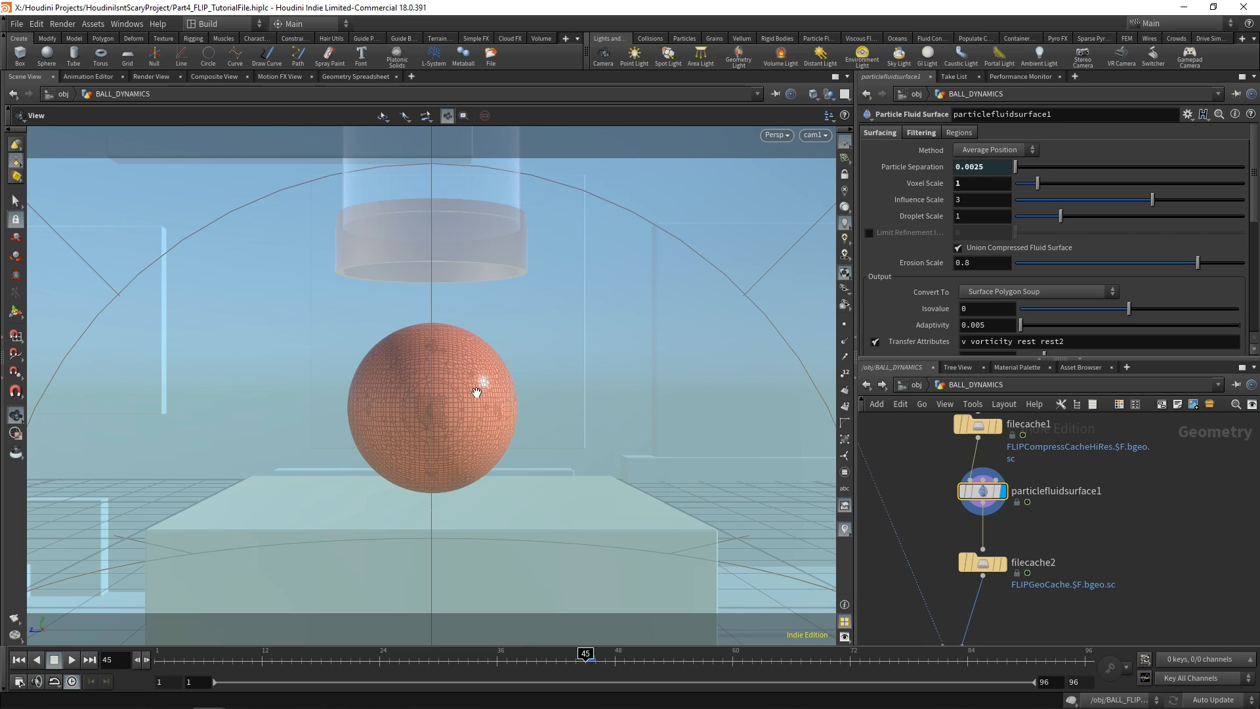
pyautogui.scroll(3, 401, 381)
pyautogui.moveTo(401, 381); pyautogui.dragTo(511, 409)
pyautogui.scroll(5, 484, 360)
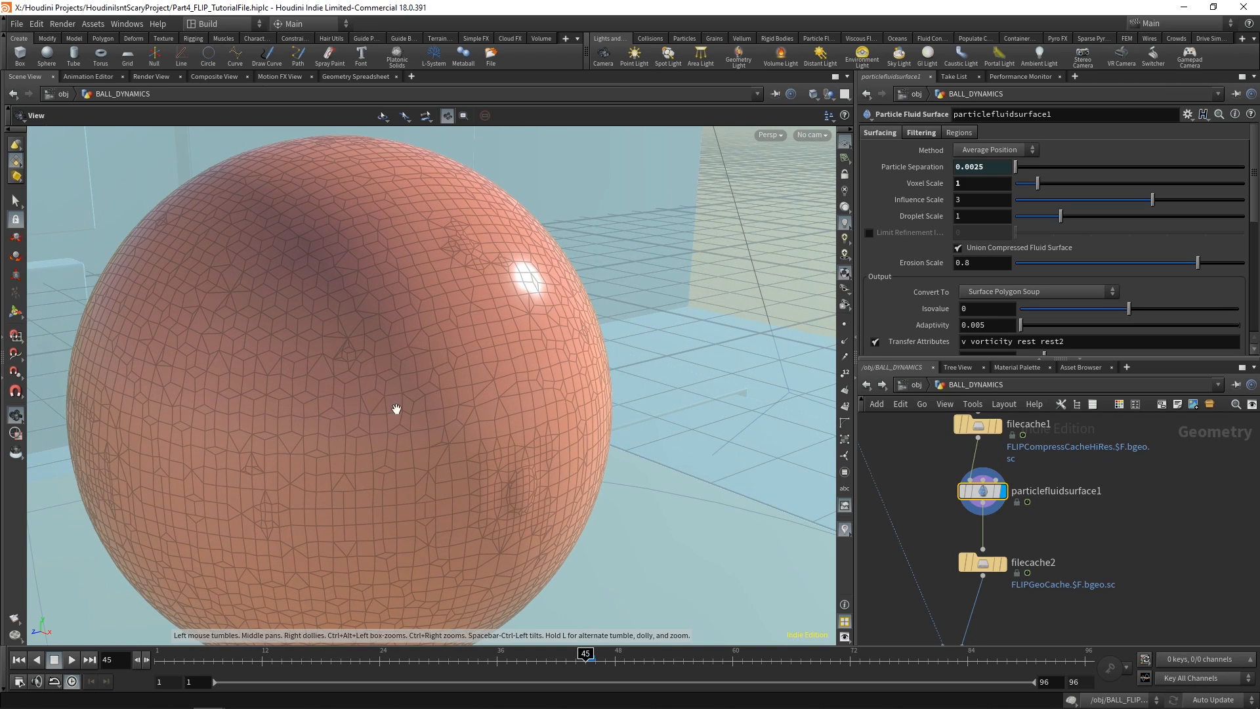
pyautogui.scroll(-2, 355, 382)
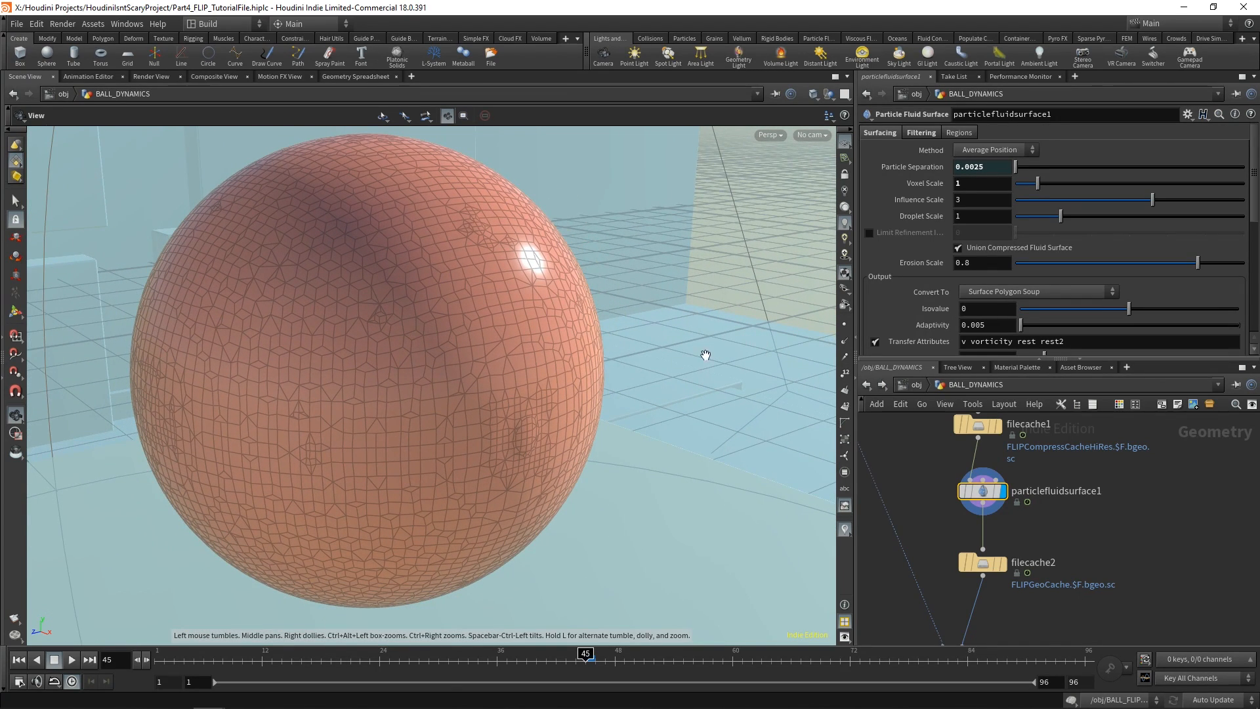
pyautogui.moveTo(430, 383); pyautogui.dragTo(435, 382)
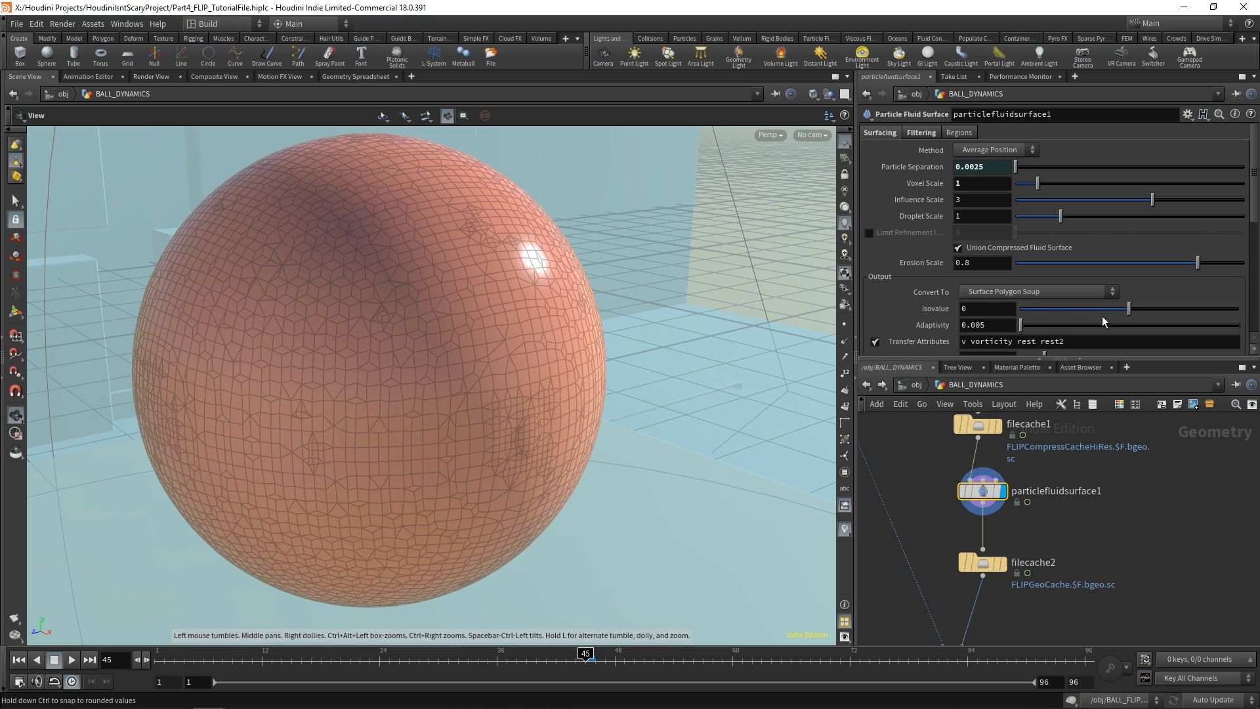
# Step: Set the adaptivity of particlefluidsurface1 to 0
pyautogui.click(984, 325)
pyautogui.write('0')
pyautogui.press('Return')
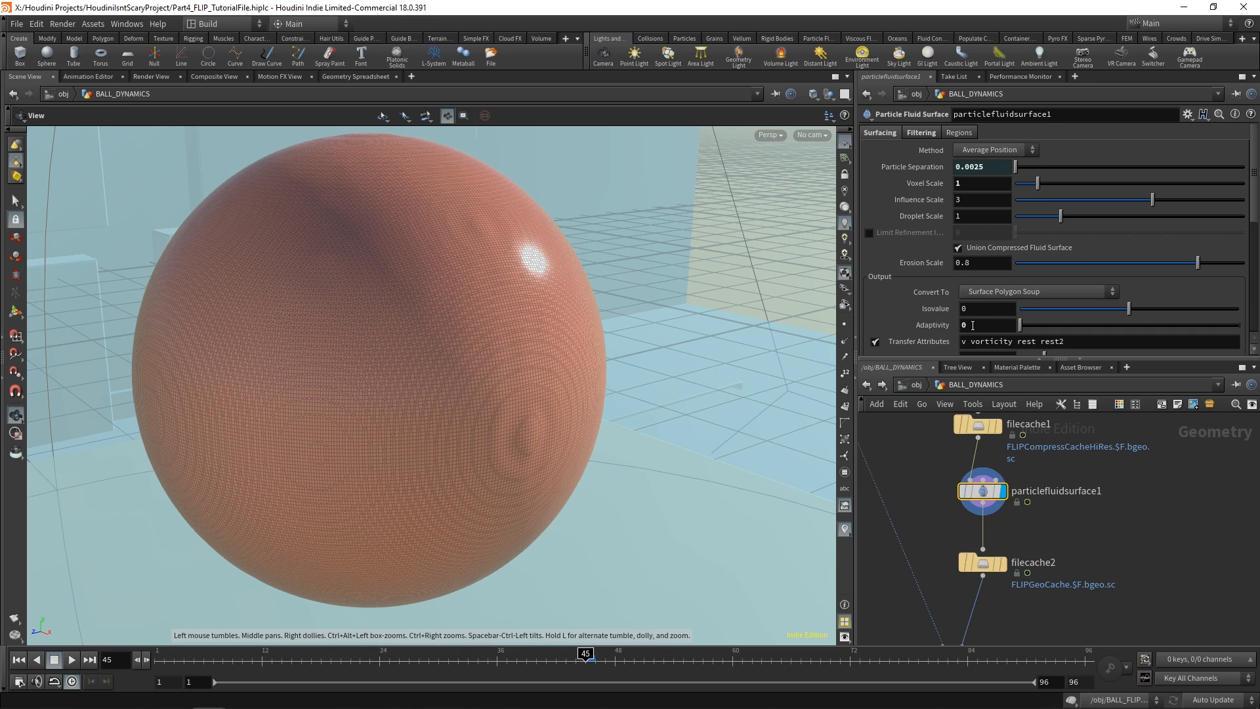
# Step: Change the smooth filter method of particlefluidsurface1 to Gaussian and inspect the squashed ball's mesh at frame 72
pyautogui.click(929, 135)
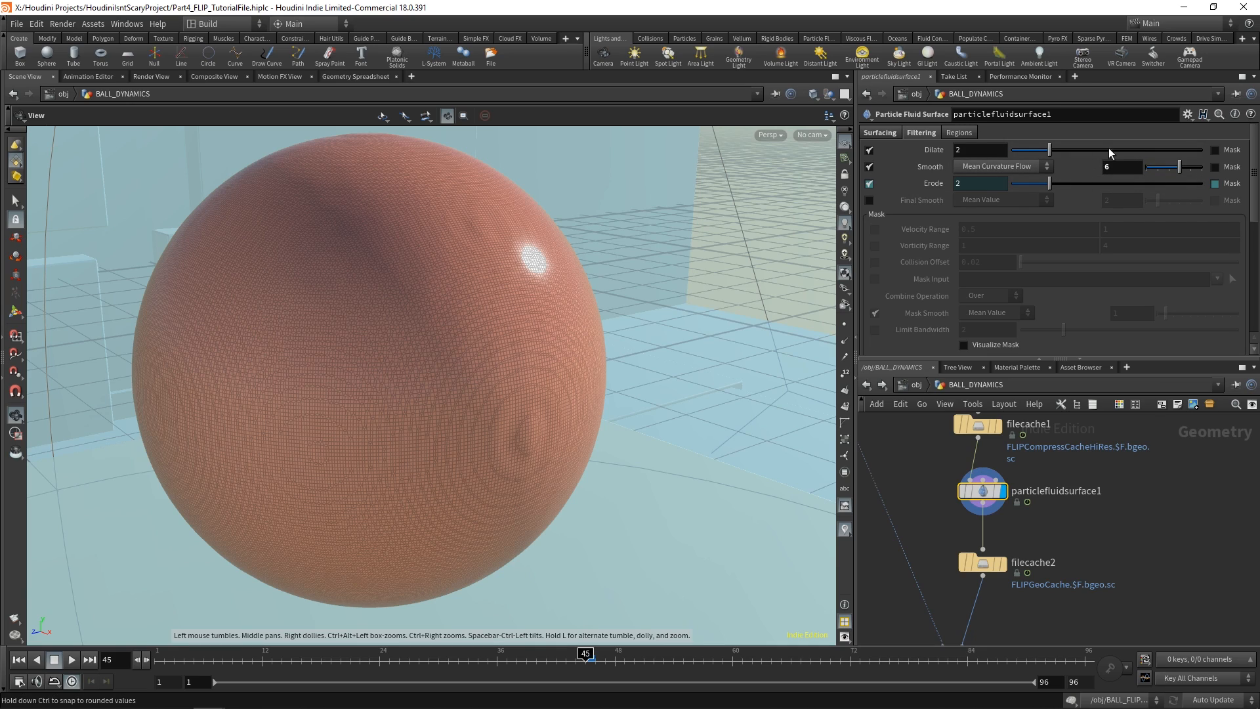
pyautogui.click(1011, 166)
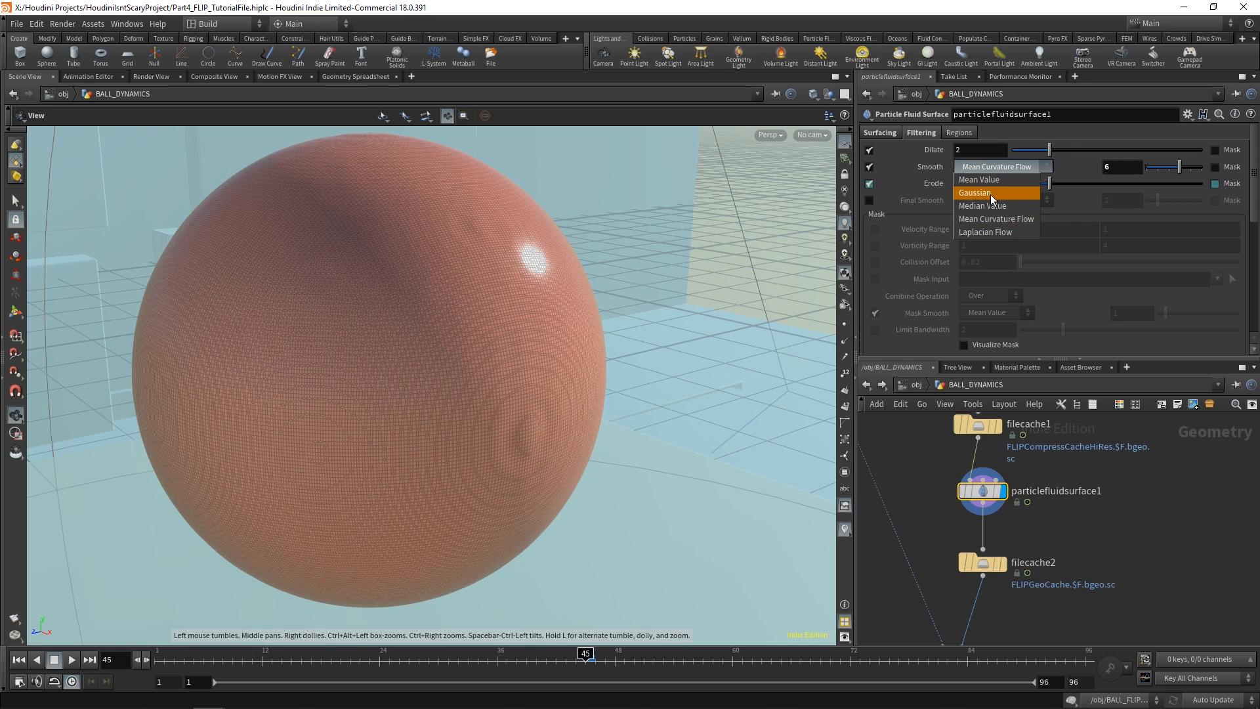
pyautogui.click(990, 193)
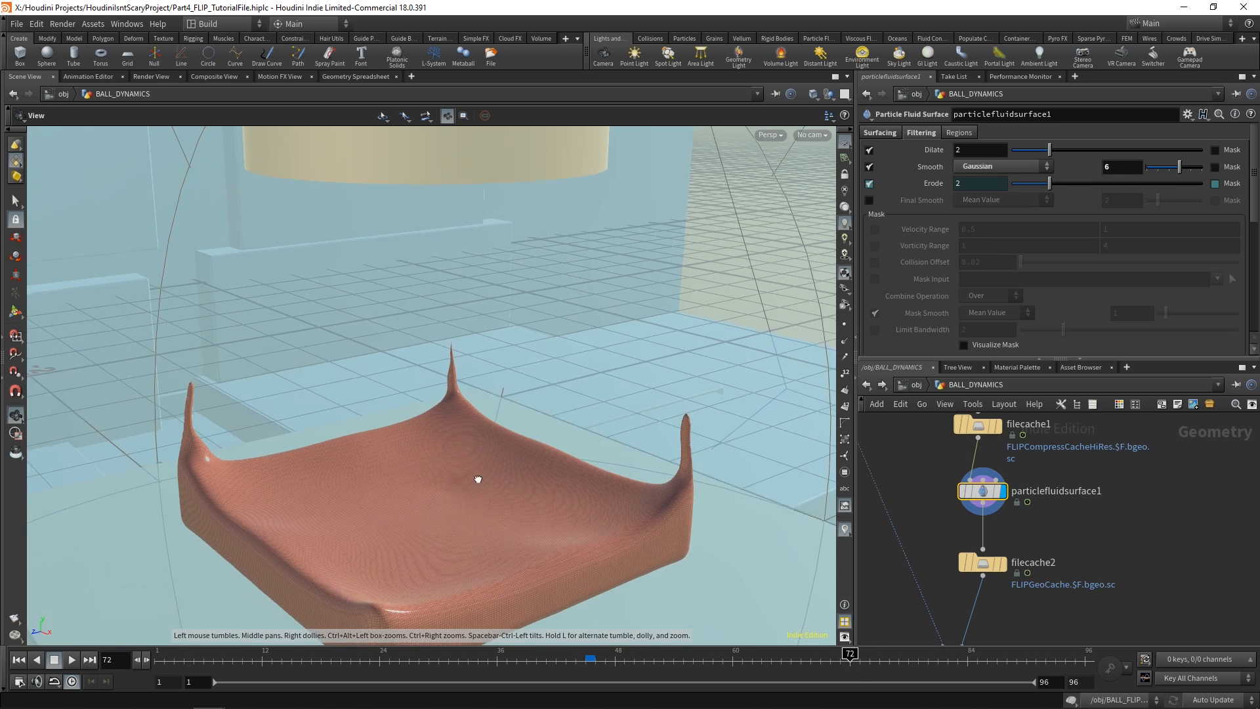
pyautogui.moveTo(478, 477); pyautogui.dragTo(486, 374)
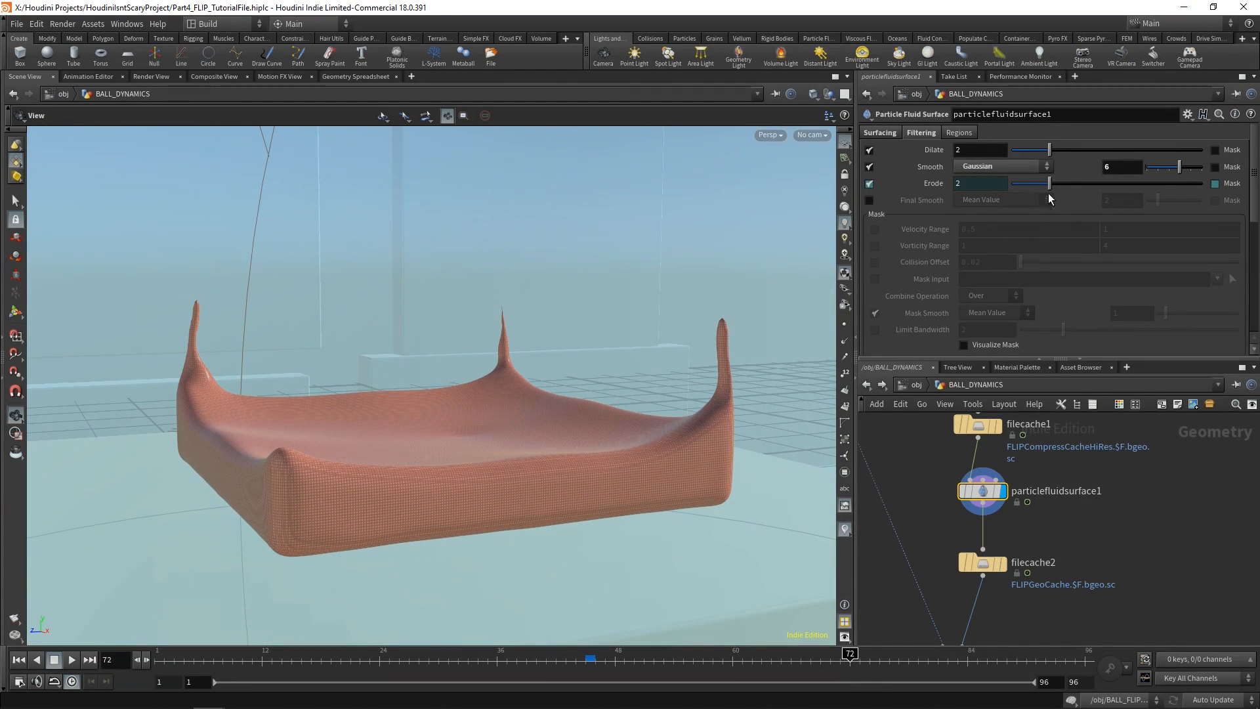
# Step: Set the Gaussian smooth amount of particlefluidsurface1 to 2 and inspect the squashed ball's mesh from several angles
pyautogui.write('2')
pyautogui.press('Return')
pyautogui.moveTo(460, 367); pyautogui.dragTo(552, 411)
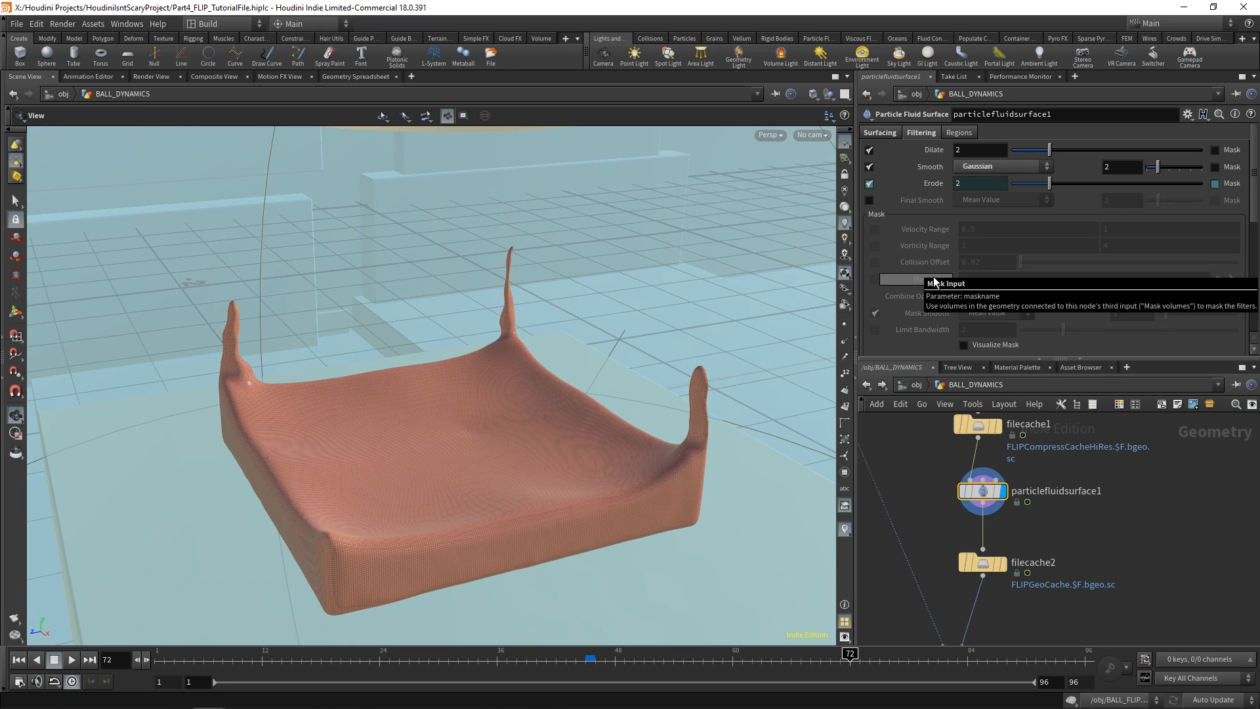
pyautogui.moveTo(764, 446); pyautogui.dragTo(676, 405)
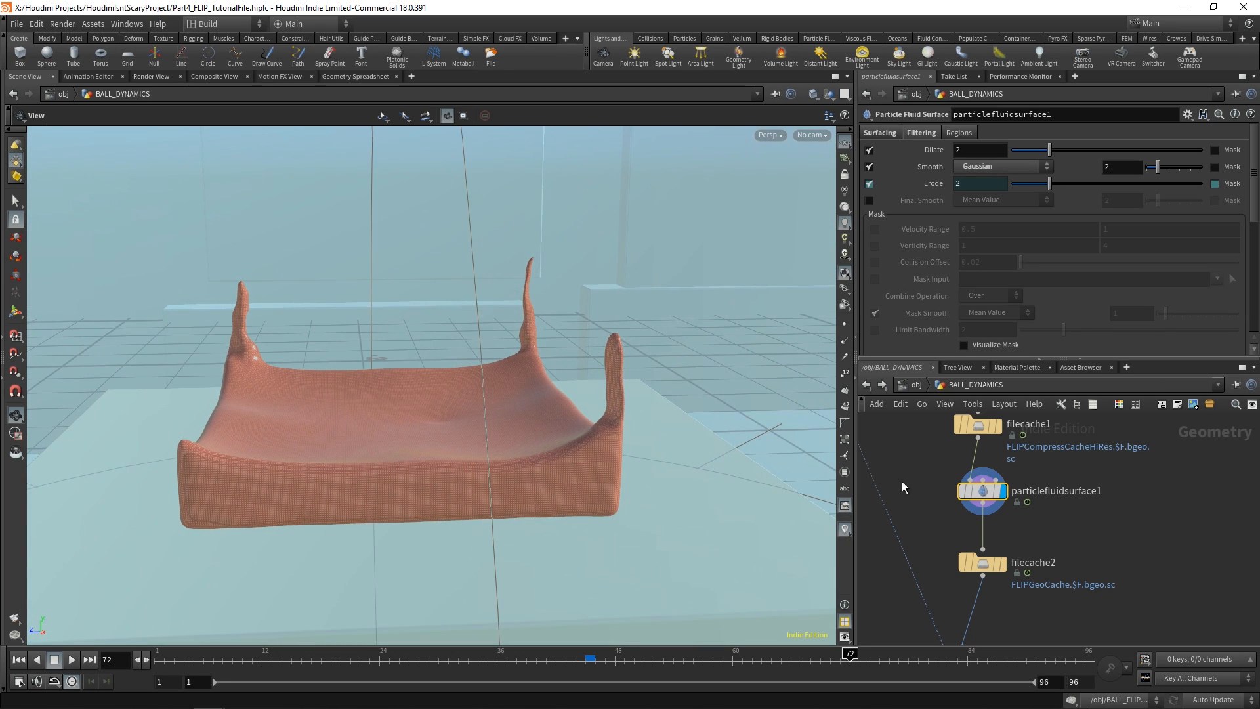
# Step: Display filecache2 and load the FLIPGeoCachehires.$F.bgeo.sc sequence from the Caches folder as its geometry file
pyautogui.click(1003, 564)
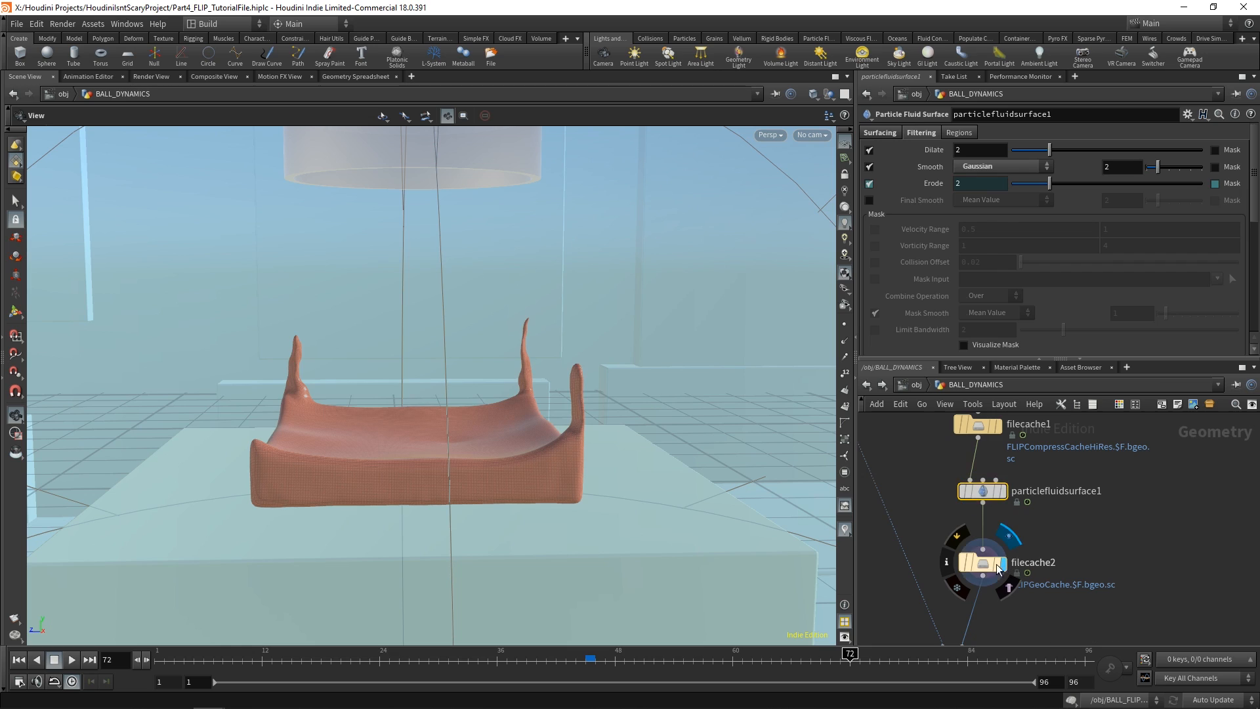
pyautogui.click(1240, 167)
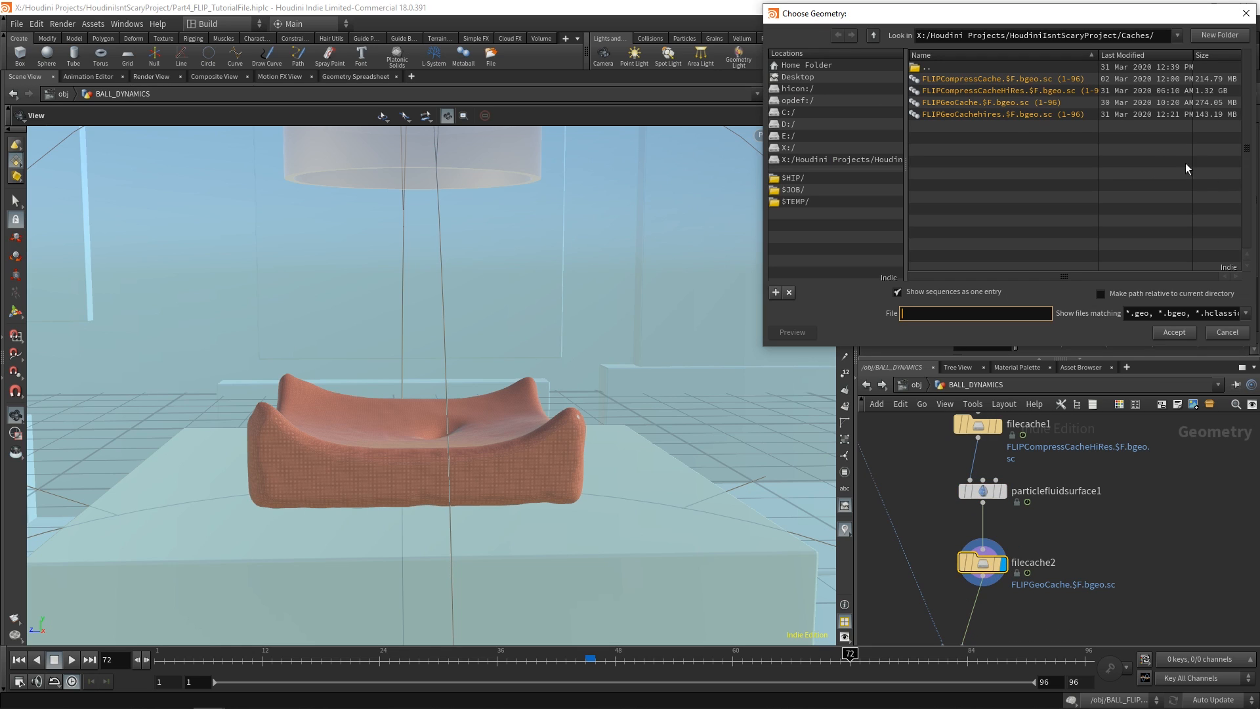
pyautogui.doubleClick(990, 114)
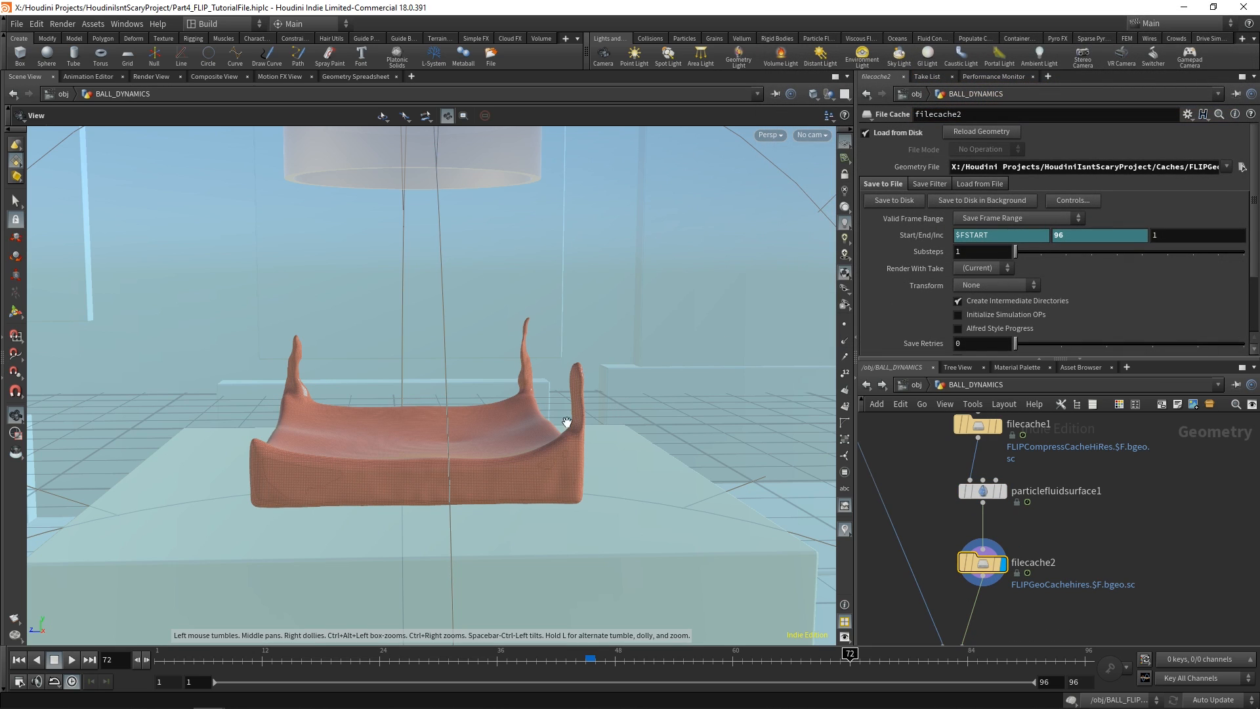
# Step: Compare the output of particlefluidsurface1 with the cached mesh of filecache2 in the viewport
pyautogui.click(1001, 491)
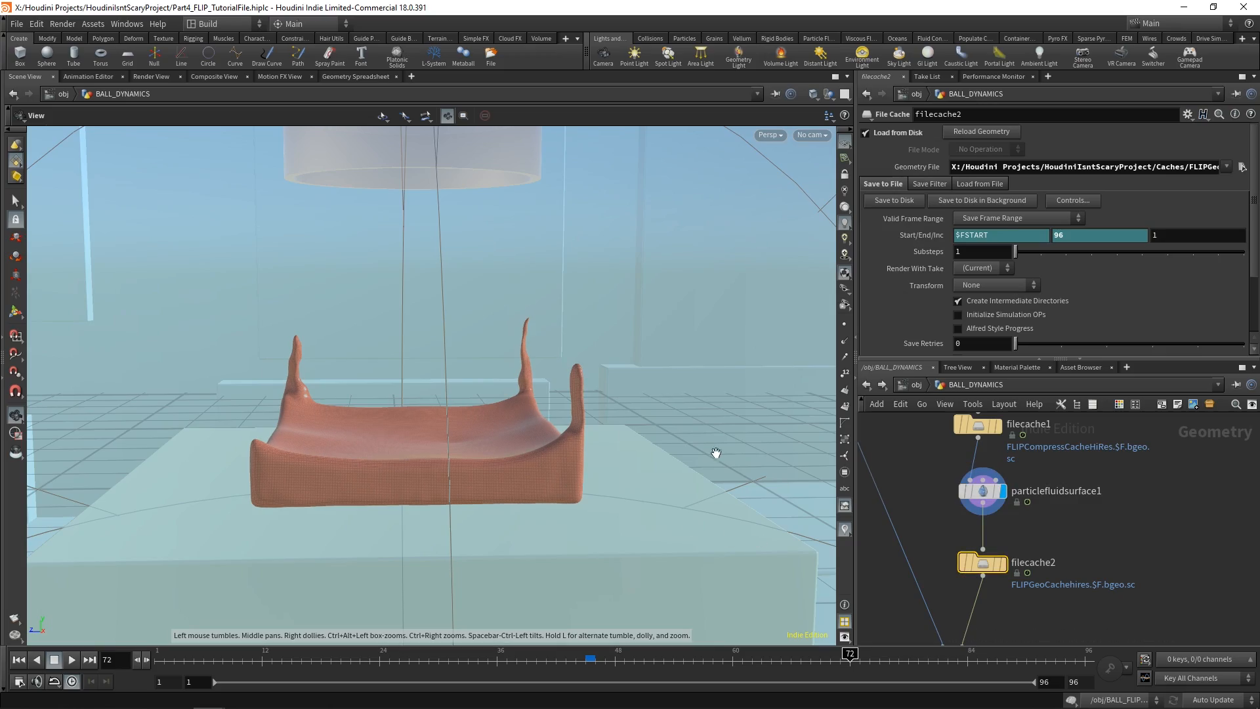
pyautogui.click(1004, 565)
pyautogui.moveTo(343, 445); pyautogui.dragTo(409, 495)
# Step: Display the output of the BALL_DYNAMICS_OUT null at the end of the ball's node chain
pyautogui.scroll(-5, 1109, 505)
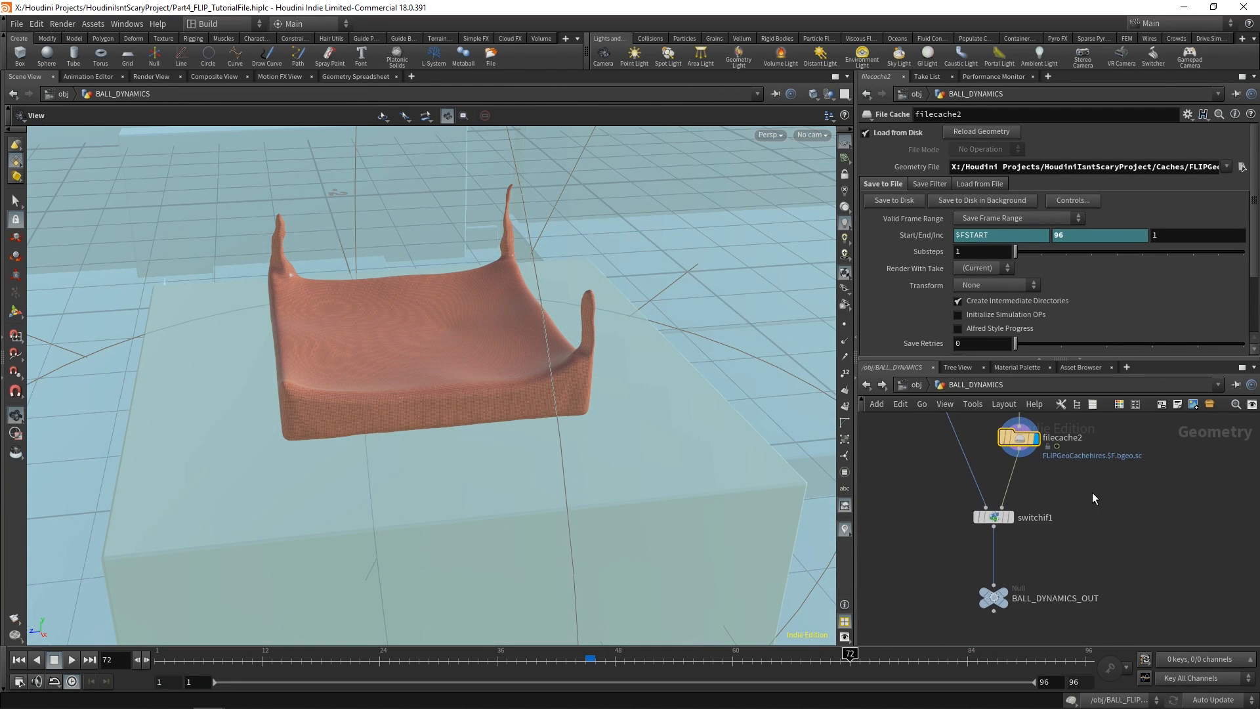
pyautogui.scroll(1, 1071, 516)
pyautogui.click(1035, 577)
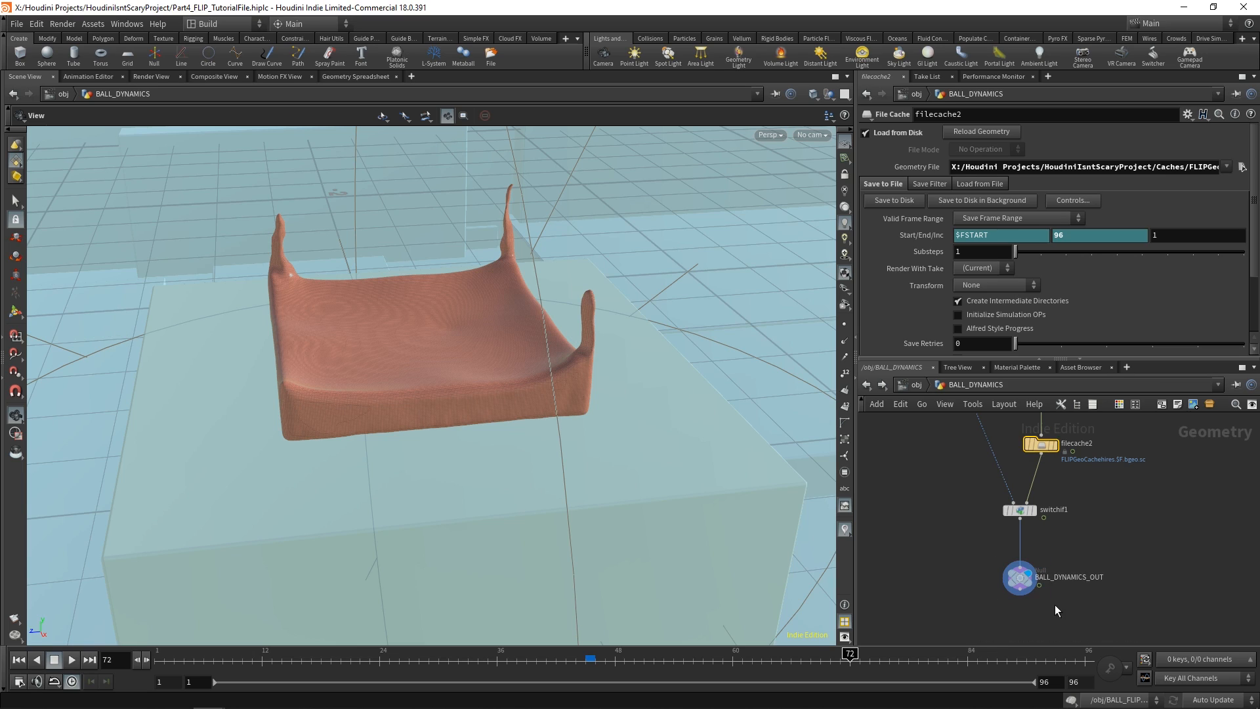
pyautogui.scroll(-3, 1128, 557)
pyautogui.moveTo(1143, 495); pyautogui.dragTo(1102, 580, button='middle')
pyautogui.scroll(-2, 1102, 580)
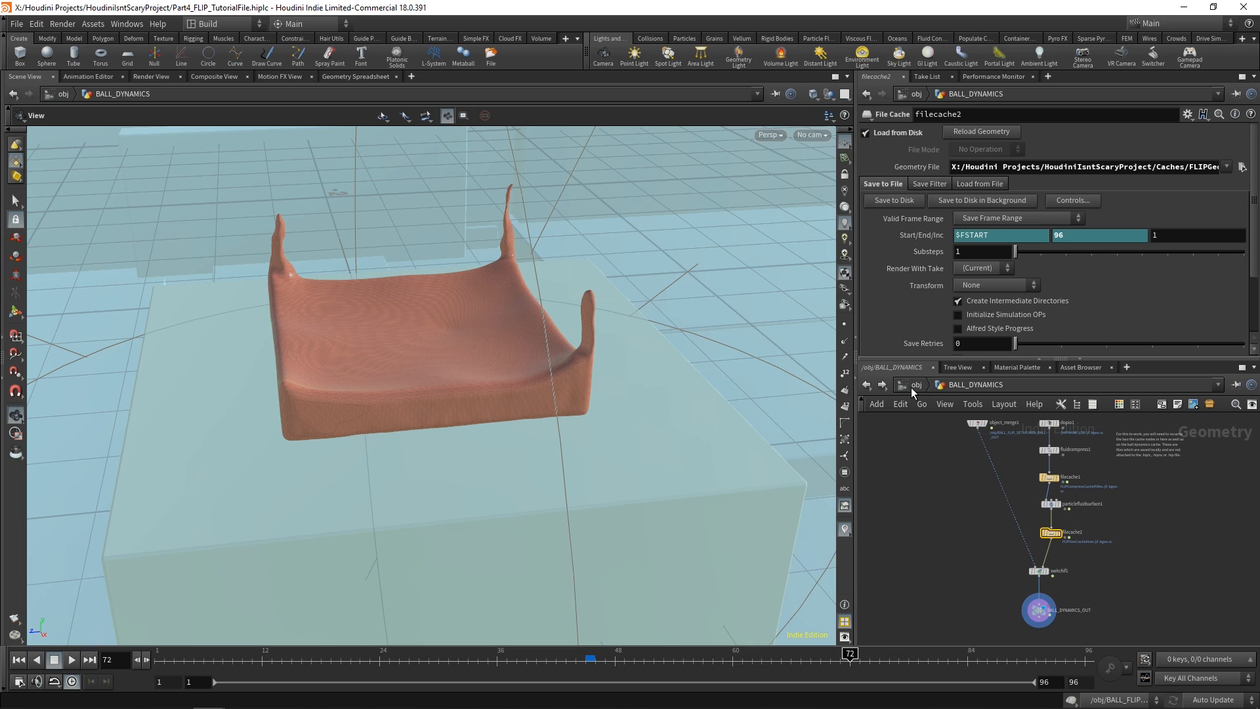
# Step: Return to the obj level and look at the scene through cam1
pyautogui.click(914, 386)
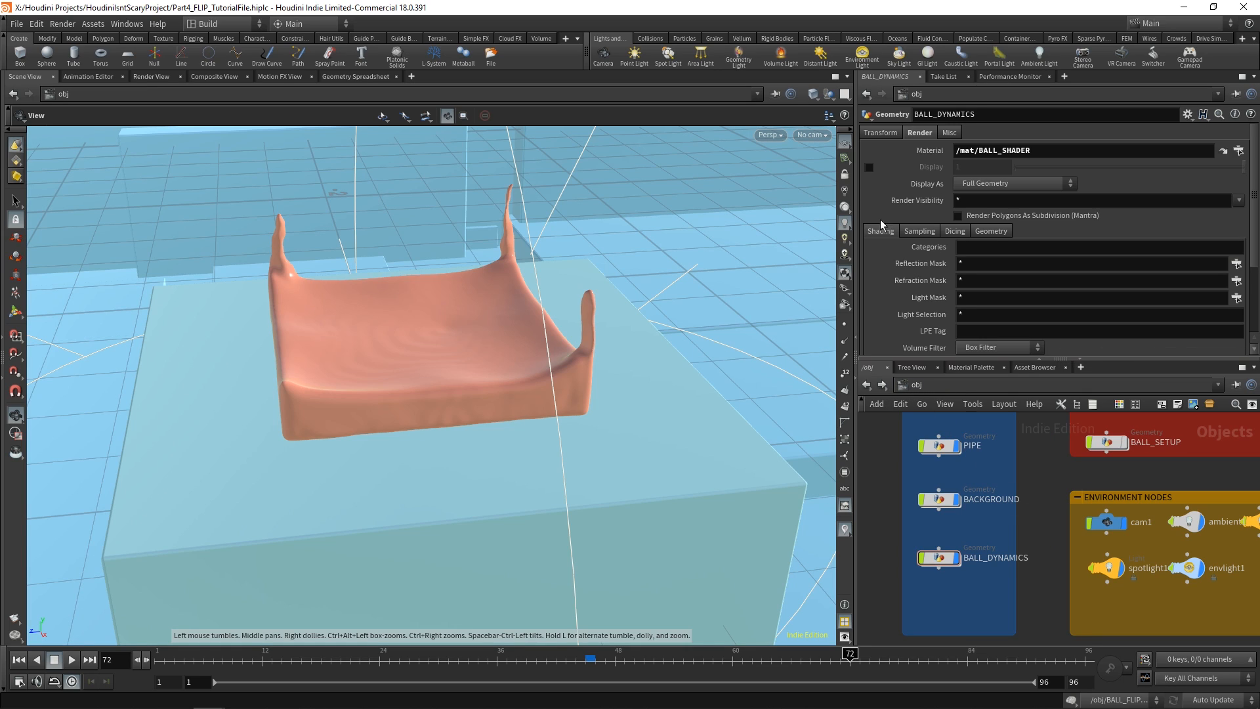
pyautogui.click(820, 141)
pyautogui.click(825, 199)
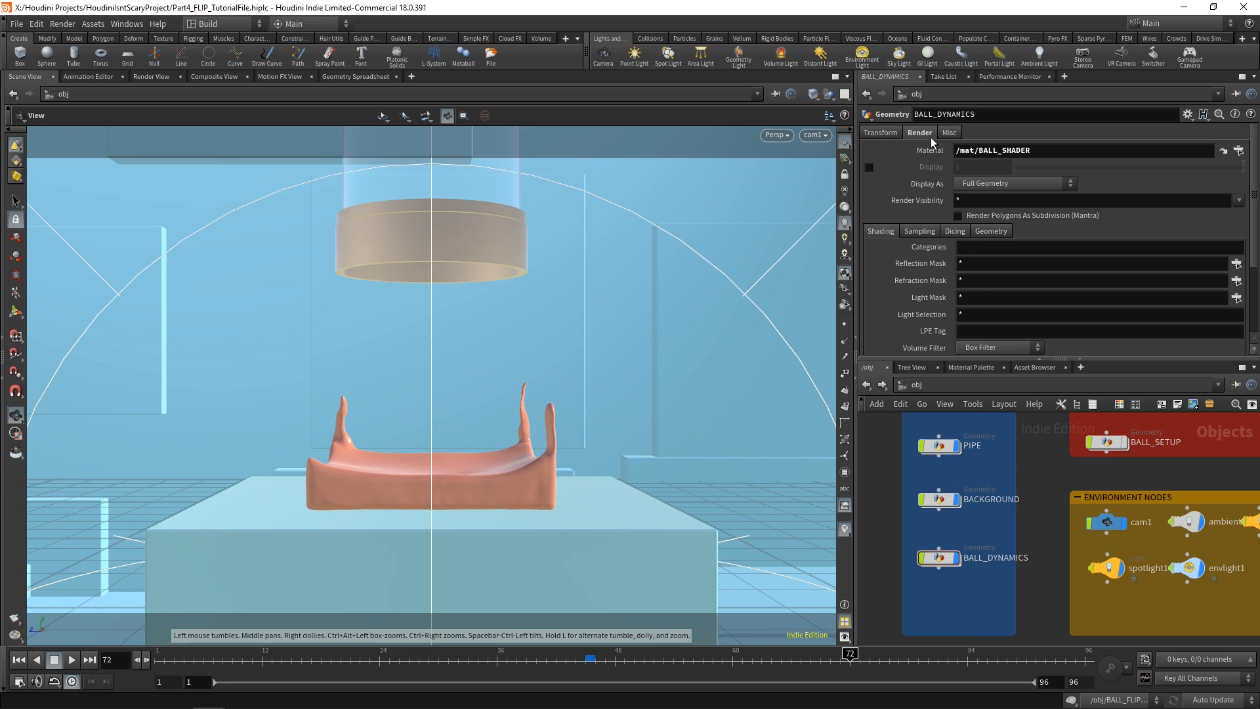
# Step: Open the out network's RENDER_OUT Mantra settings and examine the pixel samples, ray samples, noise level and quality parameters
pyautogui.click(937, 96)
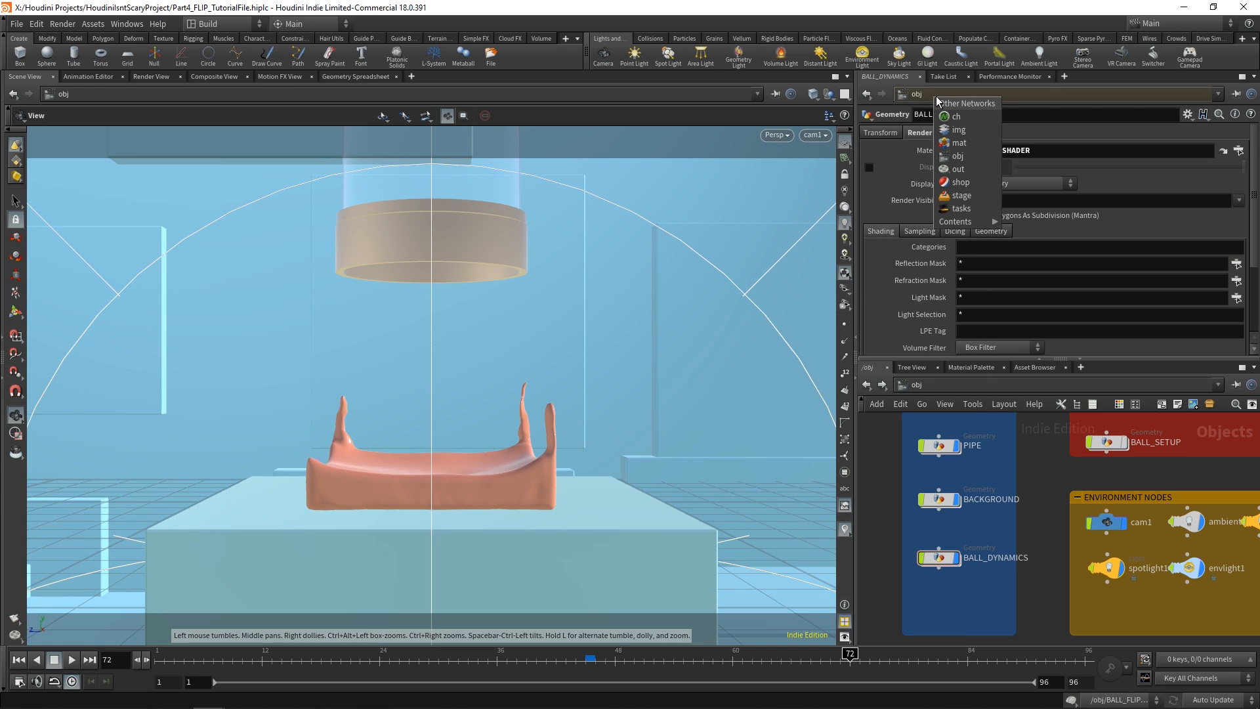
pyautogui.click(955, 172)
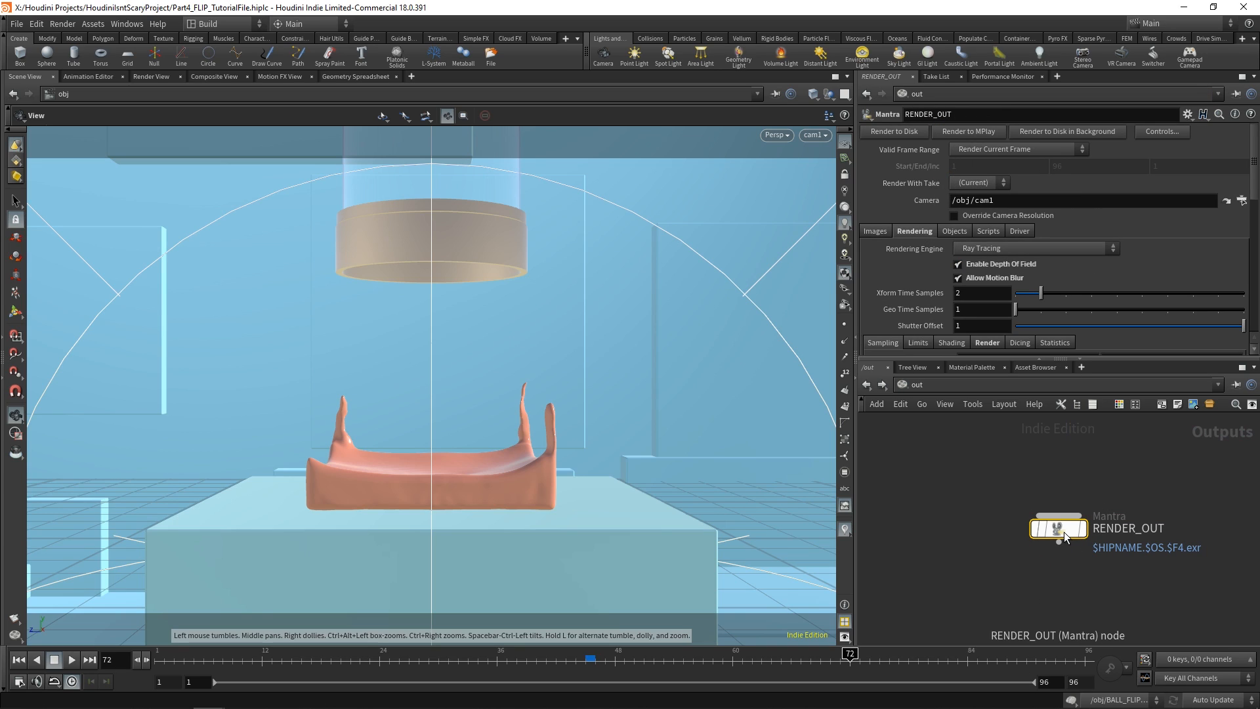
pyautogui.scroll(-2, 923, 317)
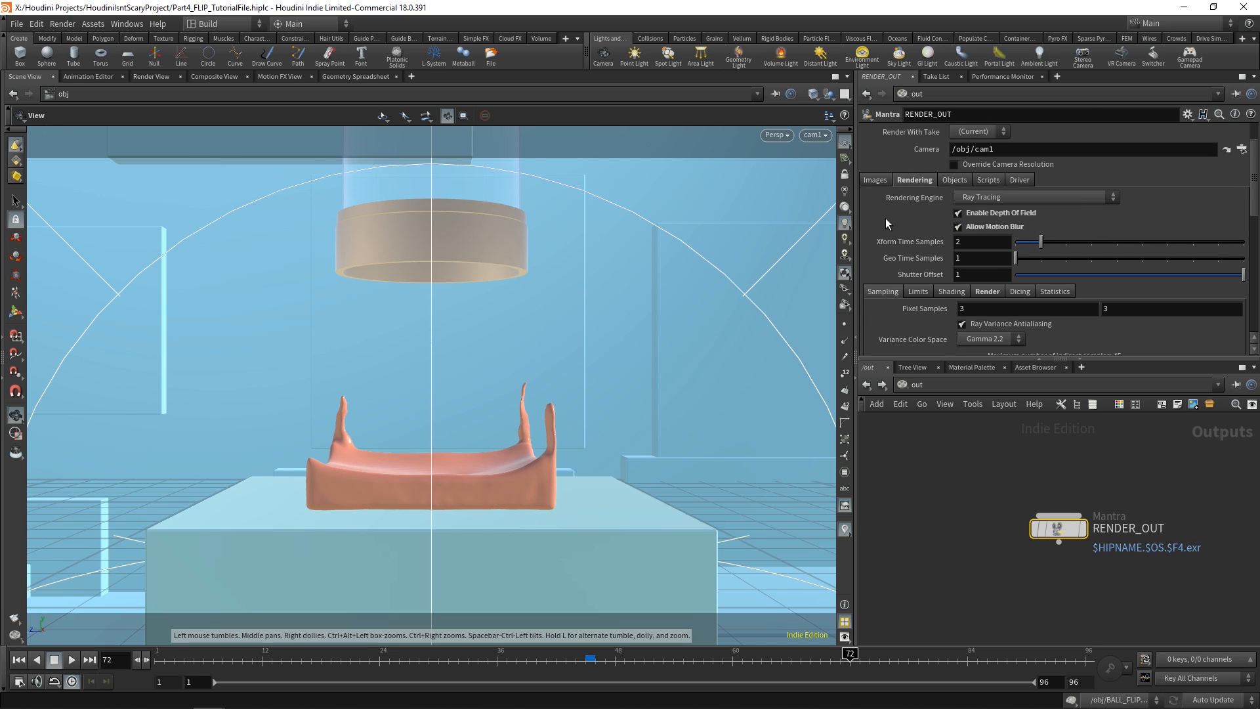
pyautogui.scroll(-6, 885, 219)
pyautogui.scroll(1, 925, 235)
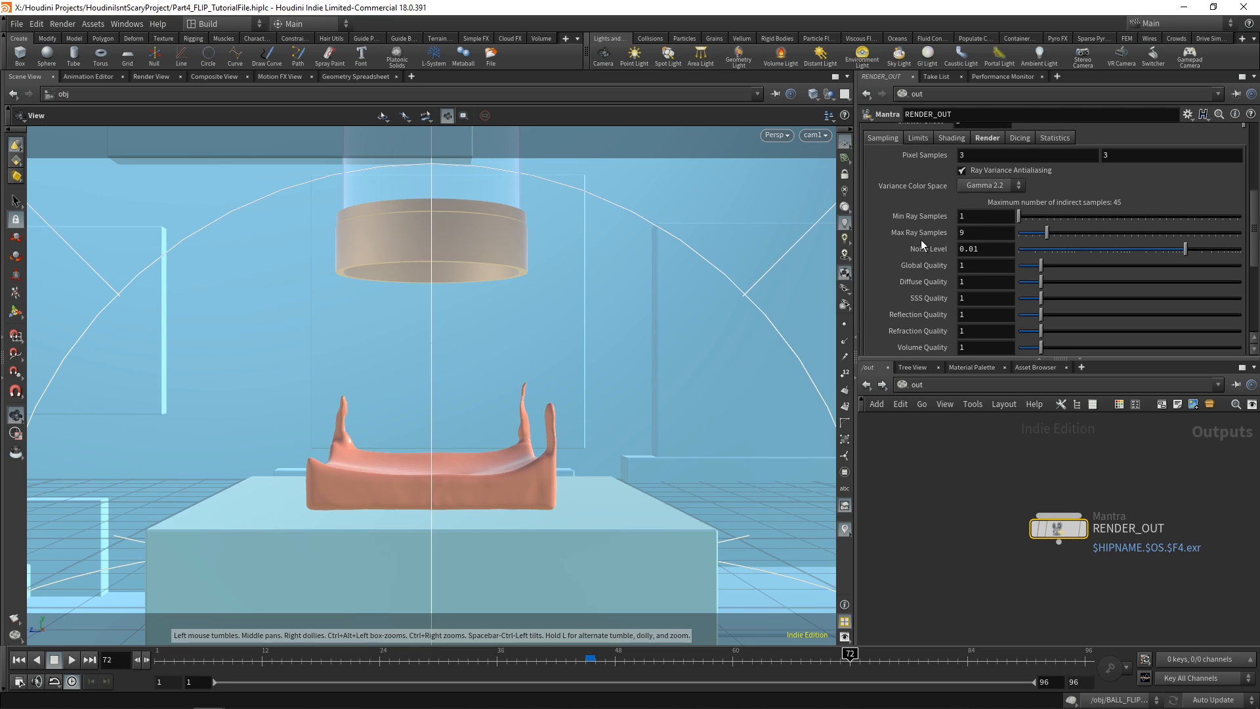
pyautogui.scroll(-1, 951, 257)
pyautogui.scroll(-4, 950, 257)
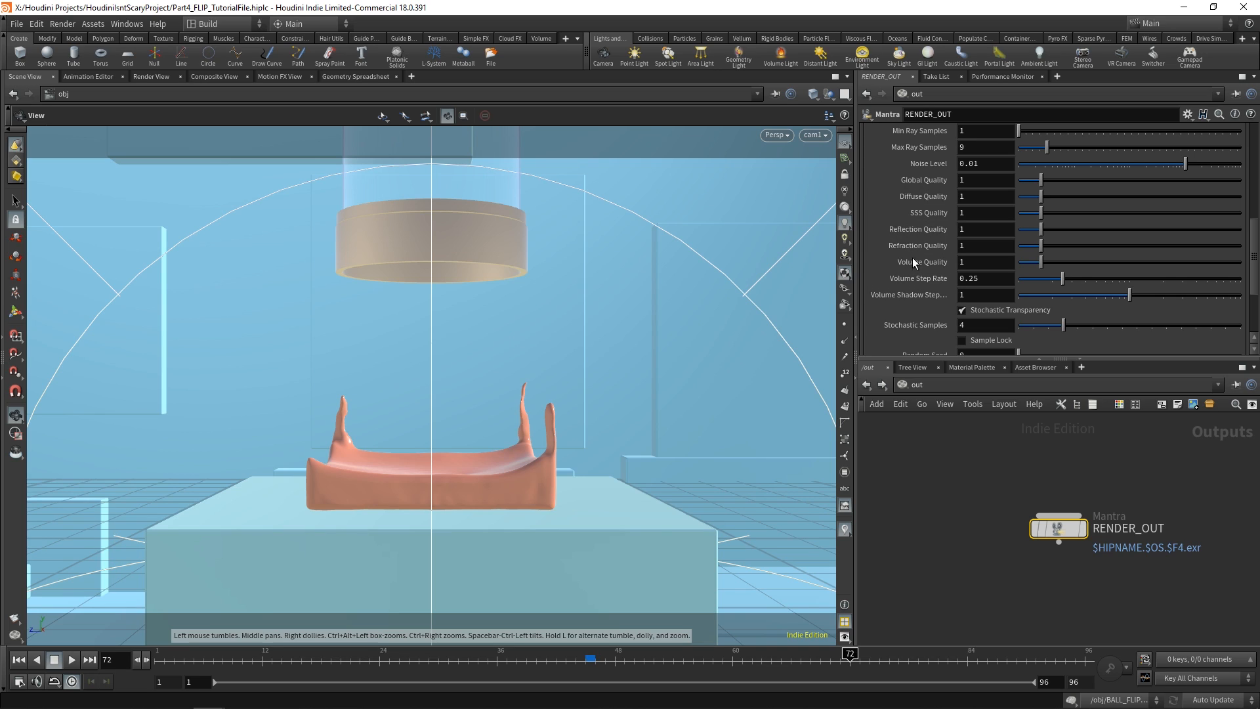
pyautogui.moveTo(911, 281)
pyautogui.moveTo(927, 201)
pyautogui.moveTo(890, 248)
pyautogui.scroll(4, 953, 248)
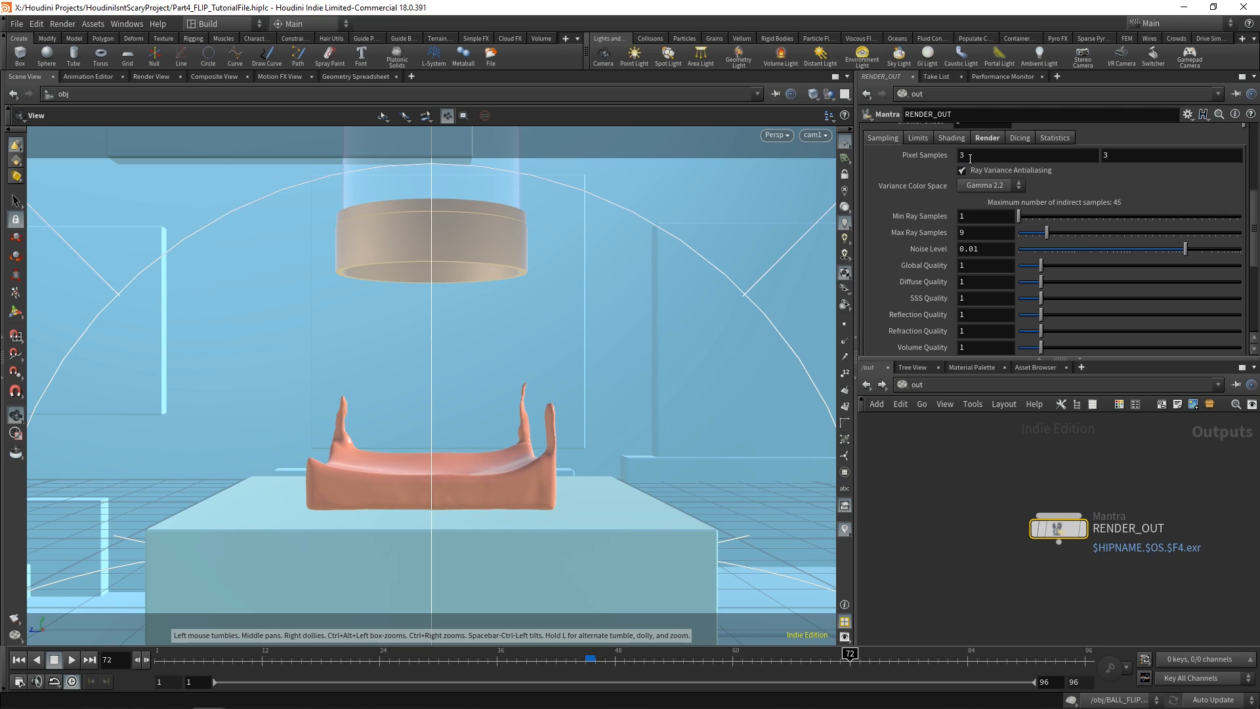
pyautogui.scroll(2, 1033, 195)
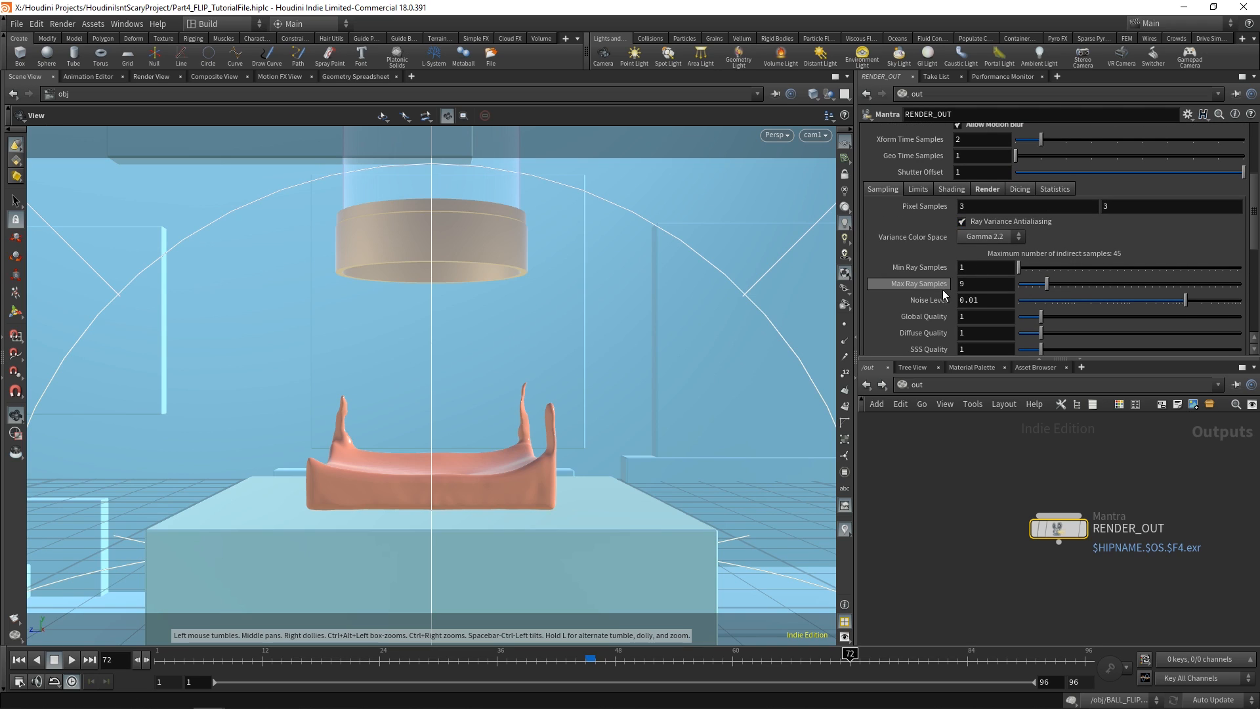
pyautogui.scroll(-2, 998, 305)
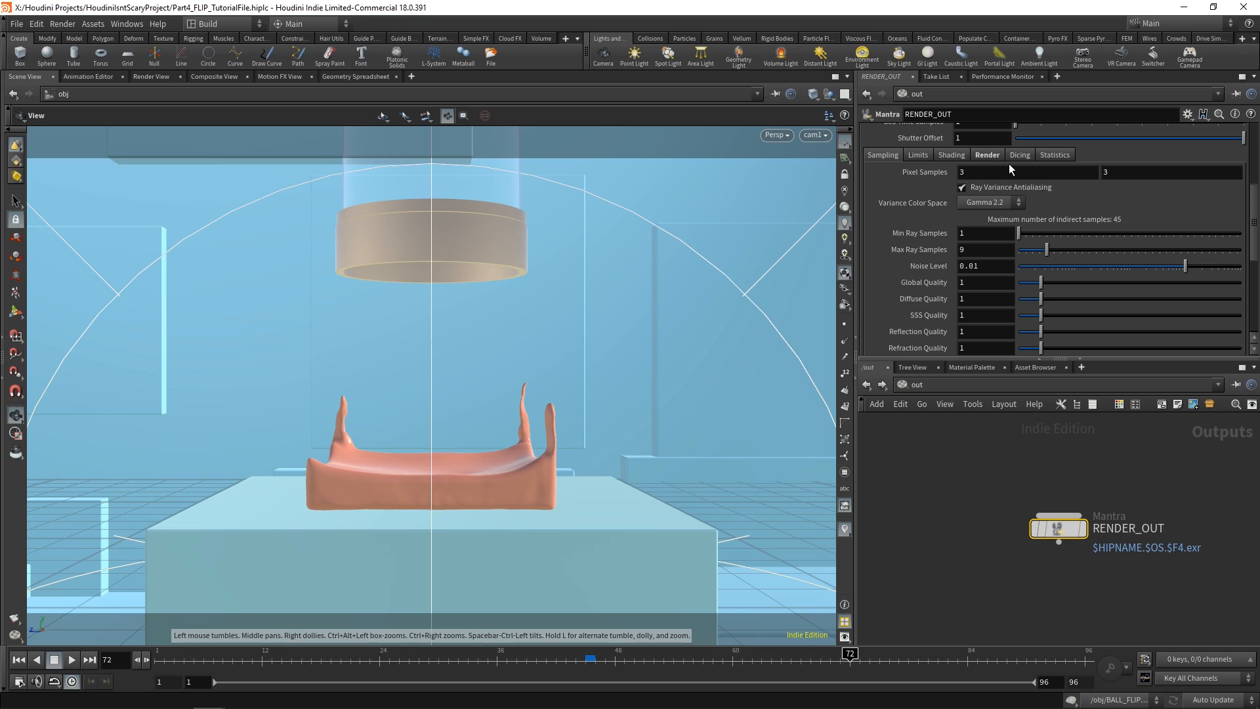
# Step: Set the noise level of RENDER_OUT to 0.03 and its max ray samples to 6
pyautogui.moveTo(983, 266); pyautogui.dragTo(974, 267)
pyautogui.write('3')
pyautogui.press('Return')
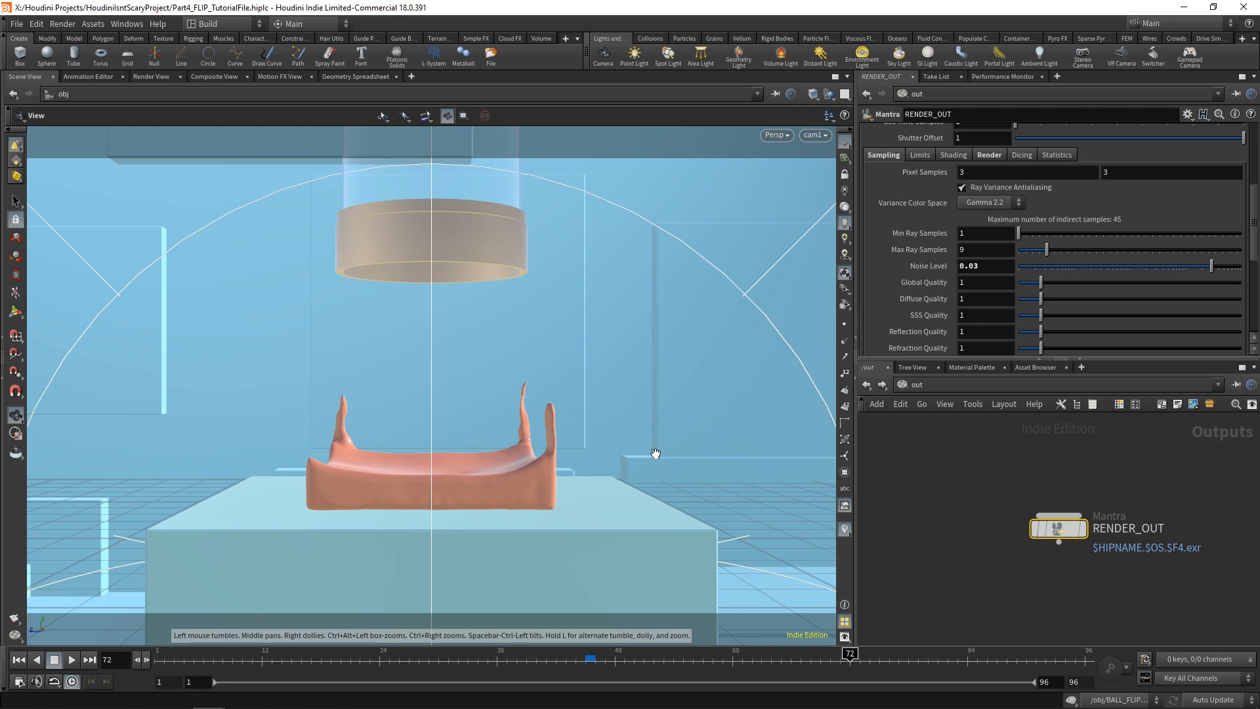
pyautogui.click(965, 250)
pyautogui.write('6')
pyautogui.press('Return')
# Step: Change the valid frame range of RENDER_OUT to Render Frame Range
pyautogui.scroll(3, 1021, 275)
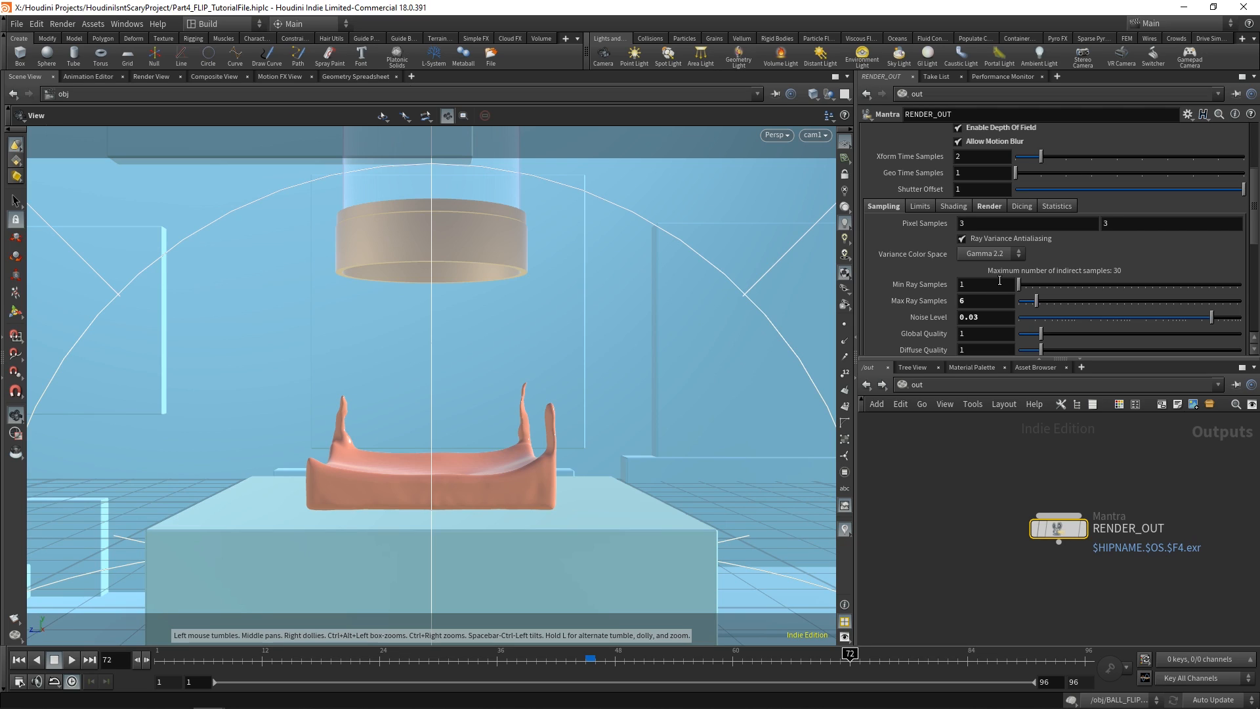
pyautogui.scroll(7, 1006, 294)
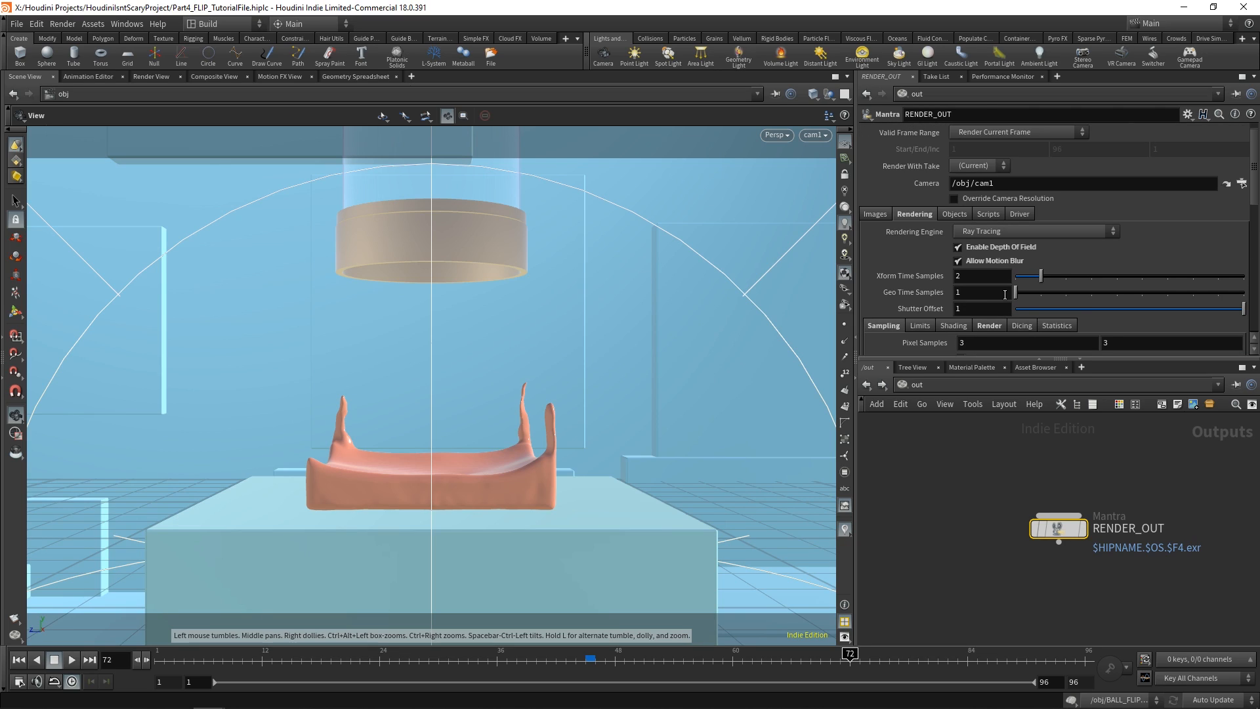
pyautogui.scroll(1, 1025, 292)
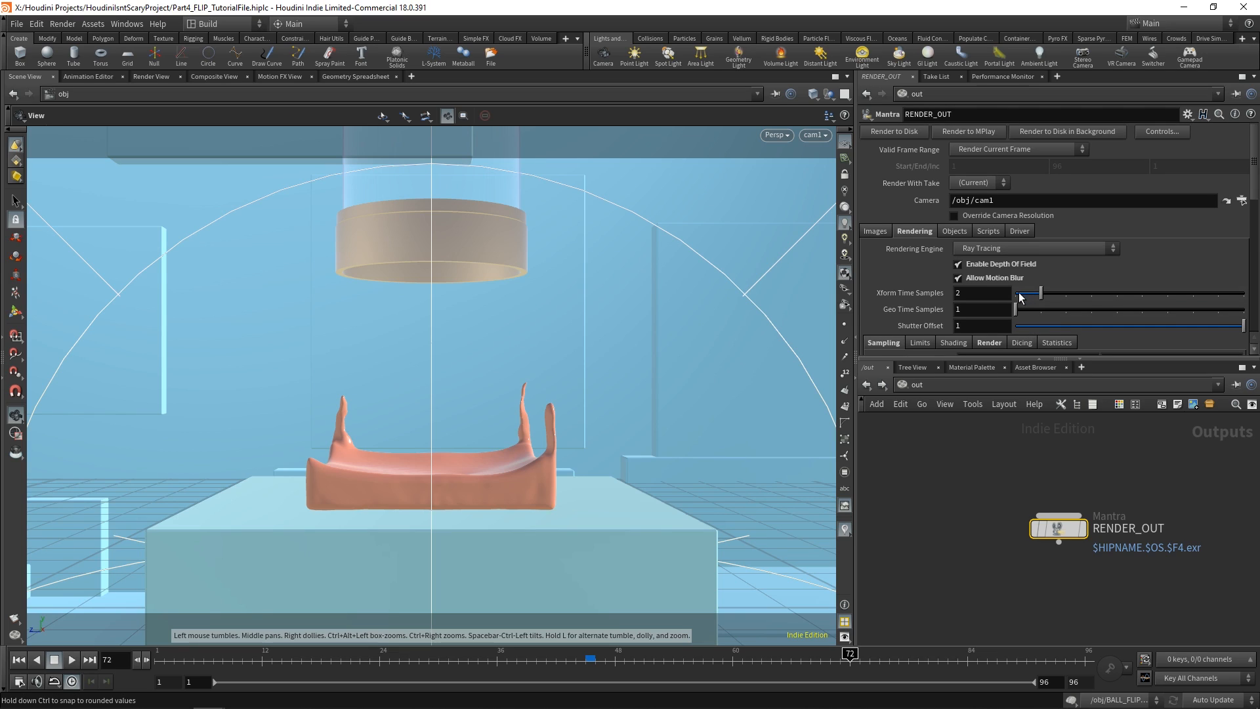
pyautogui.click(982, 151)
pyautogui.click(988, 175)
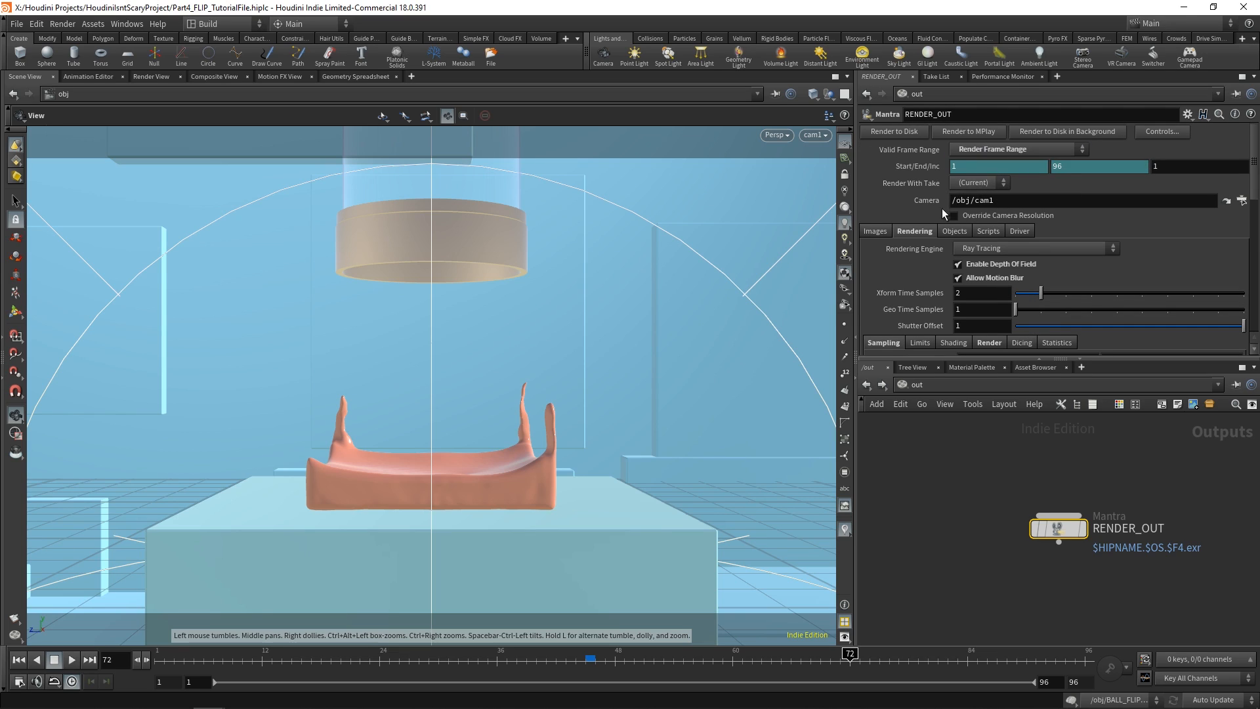
# Step: Choose the X:/Houdini Renders/HISProject/ folder for RENDER_OUT's output picture and enter mantraRender as the base file name
pyautogui.click(876, 231)
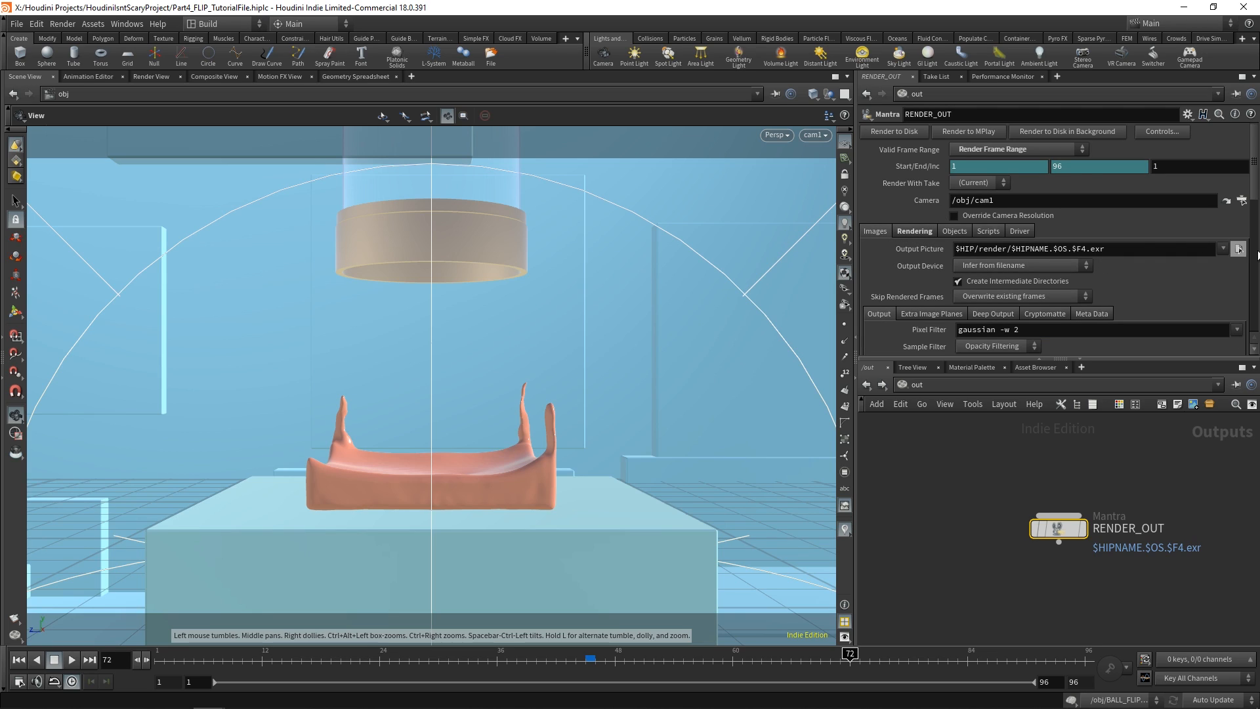
pyautogui.click(1239, 249)
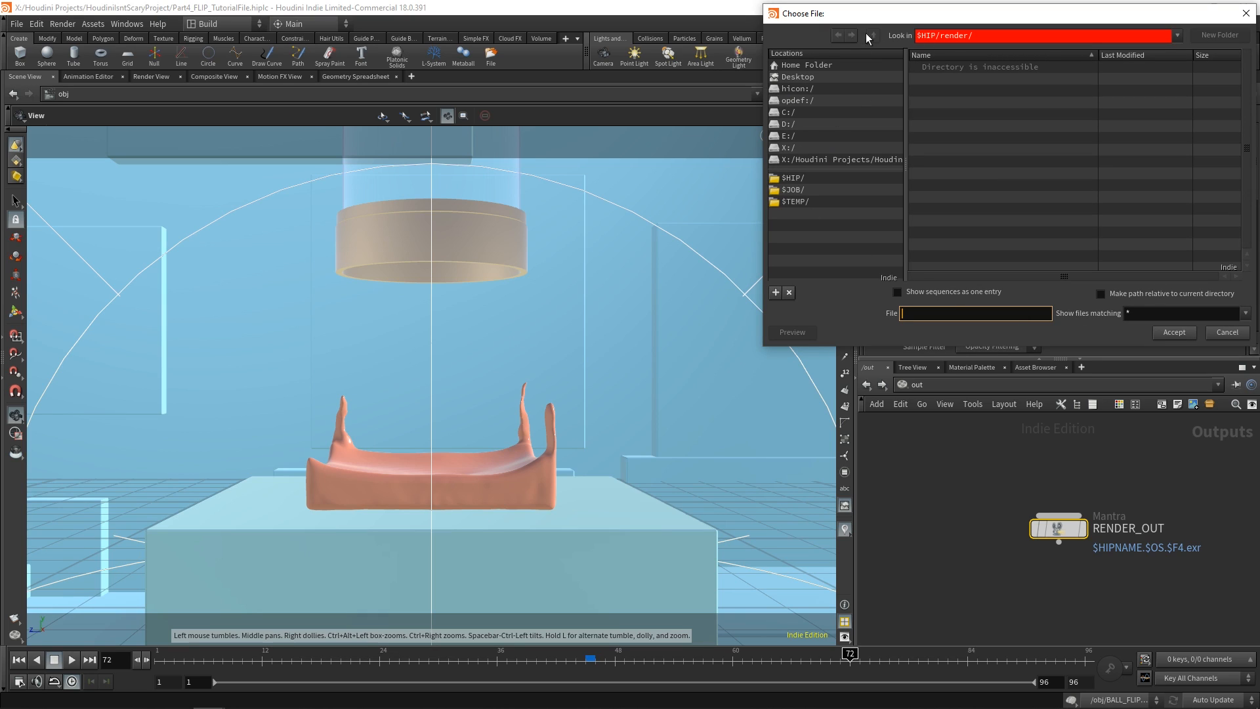
pyautogui.click(810, 159)
pyautogui.scroll(-1, 963, 187)
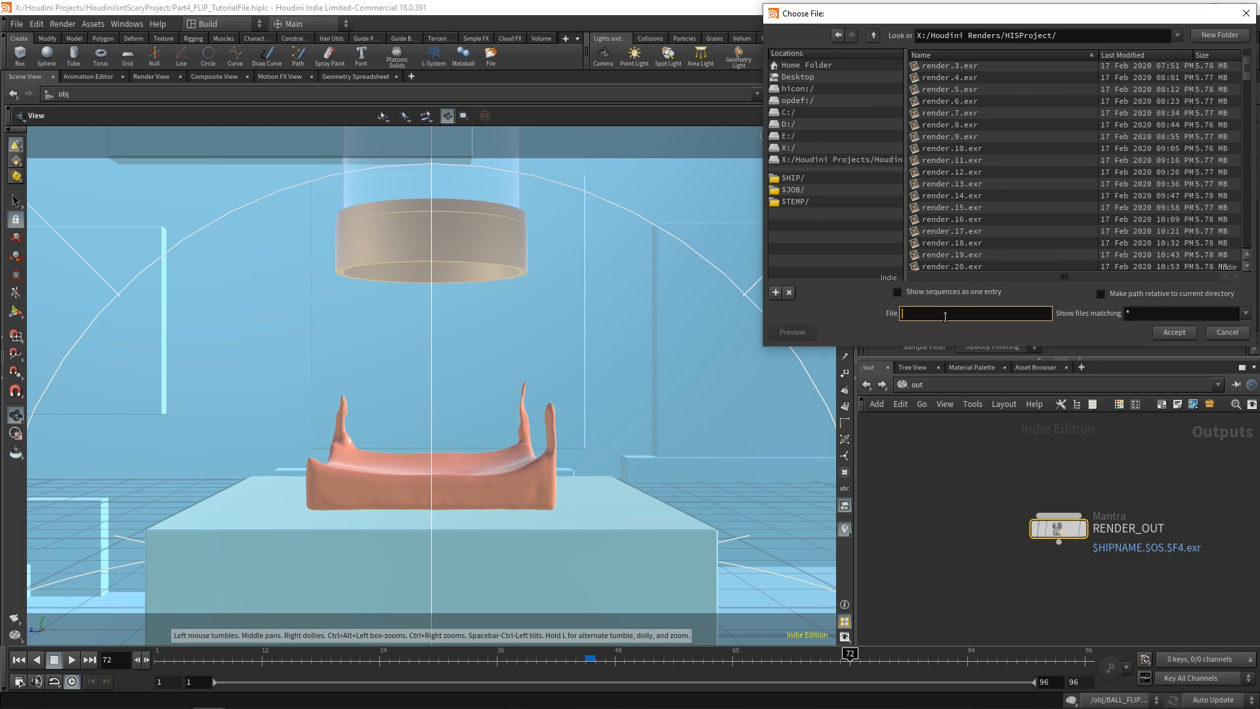
pyautogui.write('matnntraRender')
# Step: Try exr, png, jpg, mov and mpeg as alternative extensions for the render's file name
pyautogui.write('exr')
pyautogui.press('BackSpace')
pyautogui.press('BackSpace')
pyautogui.press('BackSpace')
pyautogui.write('png')
pyautogui.press('BackSpace')
pyautogui.press('BackSpace')
pyautogui.press('BackSpace')
pyautogui.write('jpg')
pyautogui.press('BackSpace')
pyautogui.press('BackSpace')
pyautogui.press('BackSpace')
pyautogui.press('BackSpace')
pyautogui.press('BackSpace')
pyautogui.press('BackSpace')
pyautogui.write('mov')
pyautogui.press('BackSpace')
pyautogui.press('BackSpace')
pyautogui.press('BackSpace')
pyautogui.write('mpeg')
pyautogui.press('BackSpace')
pyautogui.press('BackSpace')
pyautogui.press('BackSpace')
pyautogui.press('BackSpace')
# Step: Complete the output picture's file name with the frame variable and extension $F.exr and accept it
pyautogui.write('$F.exr')
pyautogui.click(1178, 333)
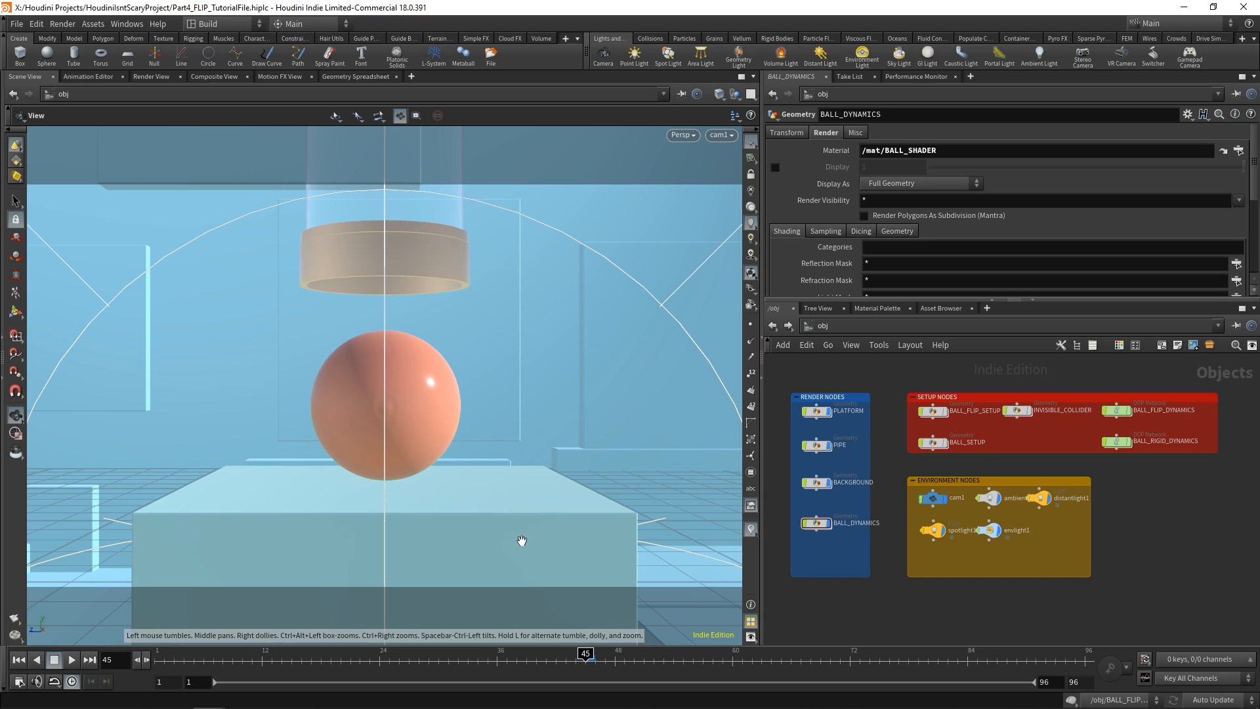
# Step: Switch the desktop layout to Solaris and open the stage network
pyautogui.click(205, 25)
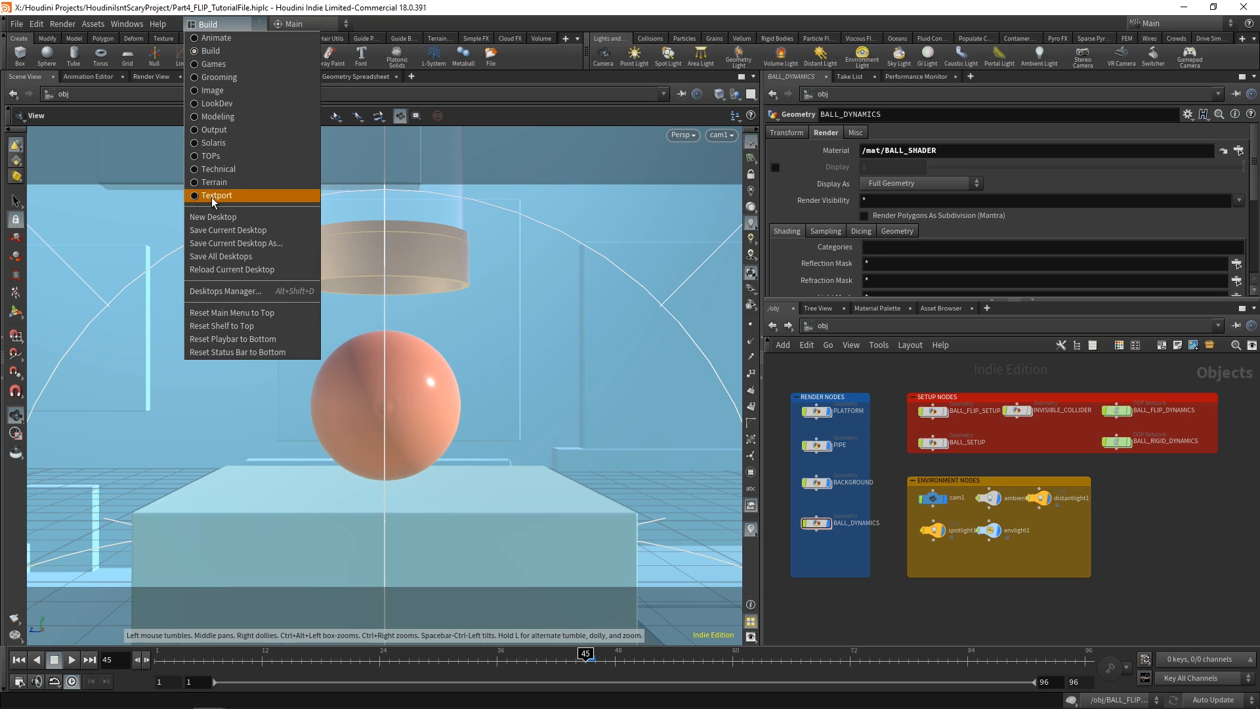
pyautogui.click(196, 144)
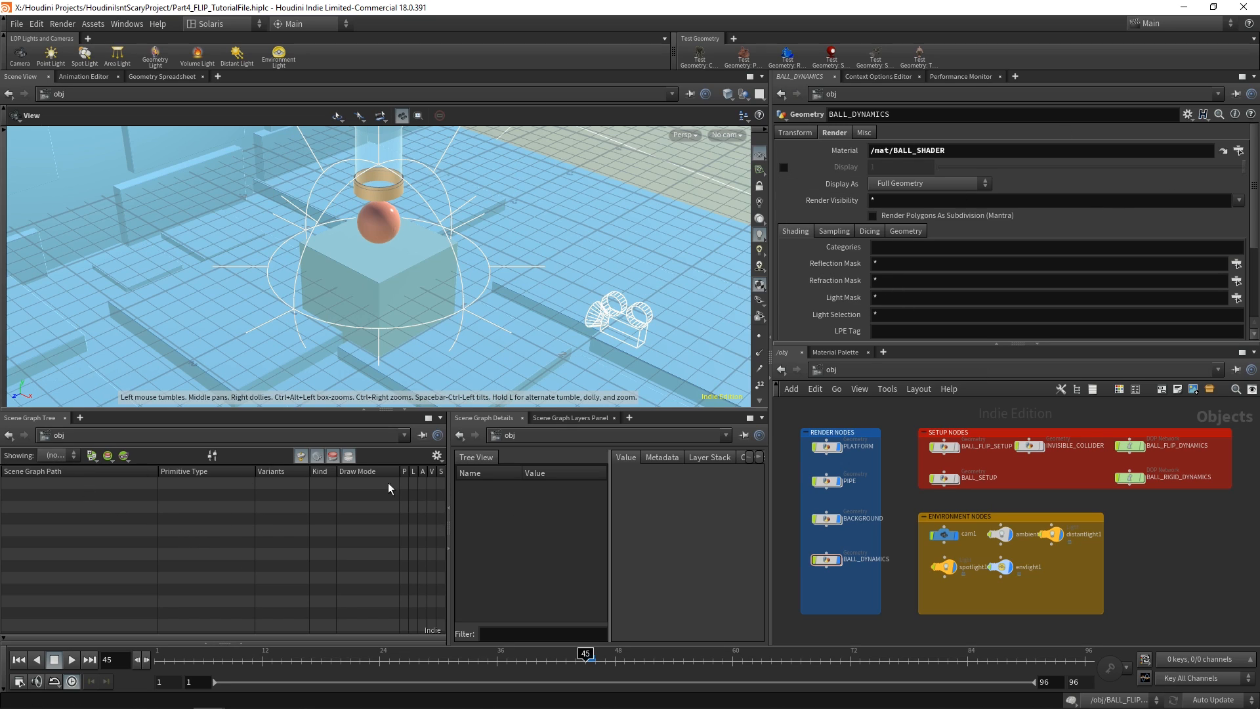
pyautogui.click(438, 435)
pyautogui.click(844, 374)
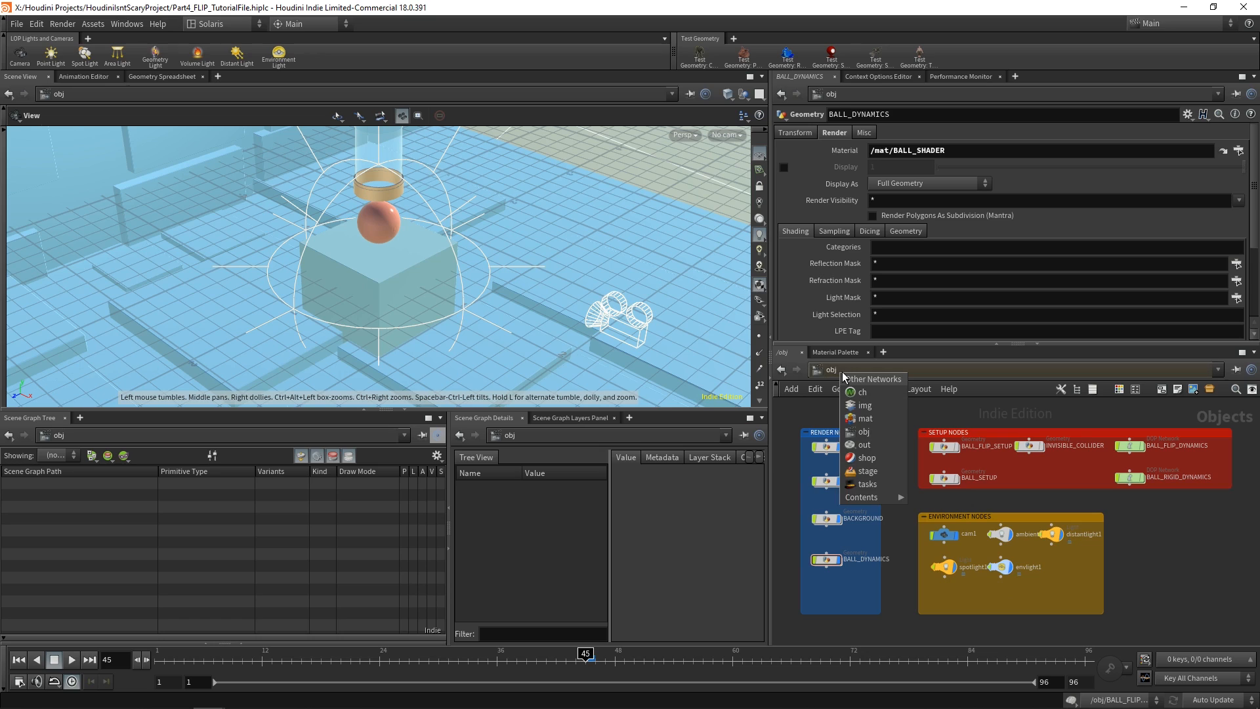
pyautogui.click(867, 472)
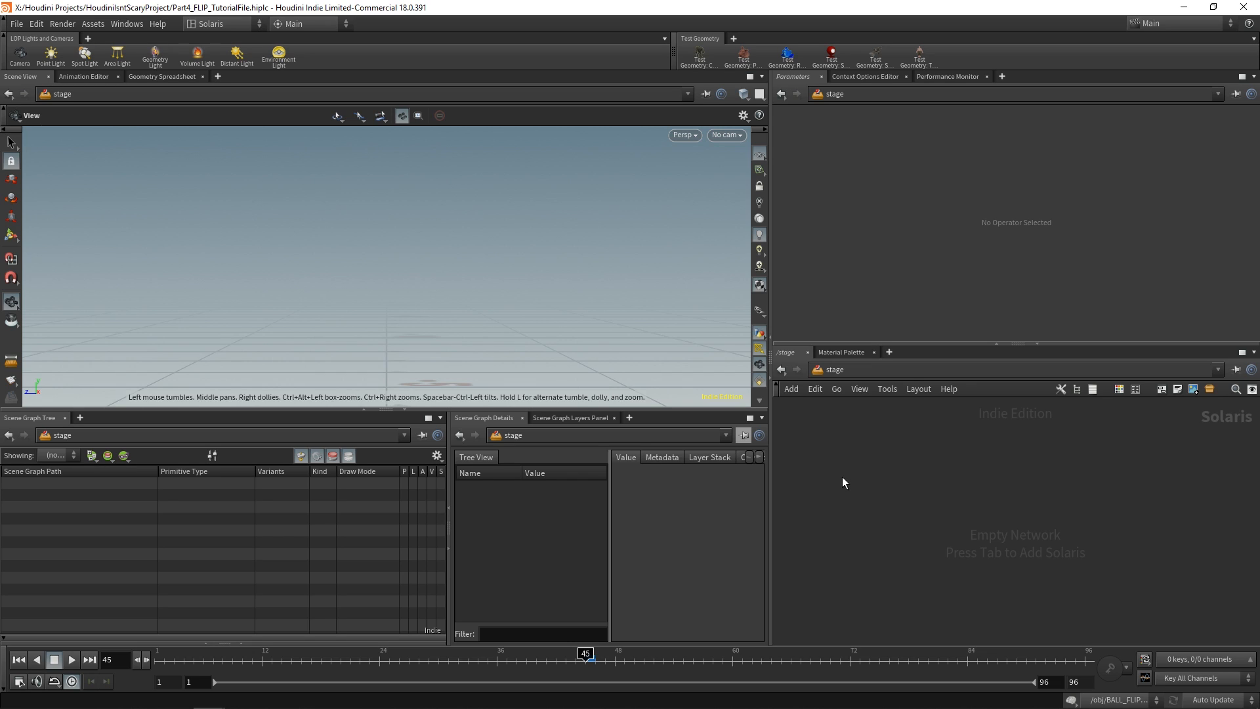
# Step: Switch the network back to the obj context and return to the empty stage network
pyautogui.click(838, 370)
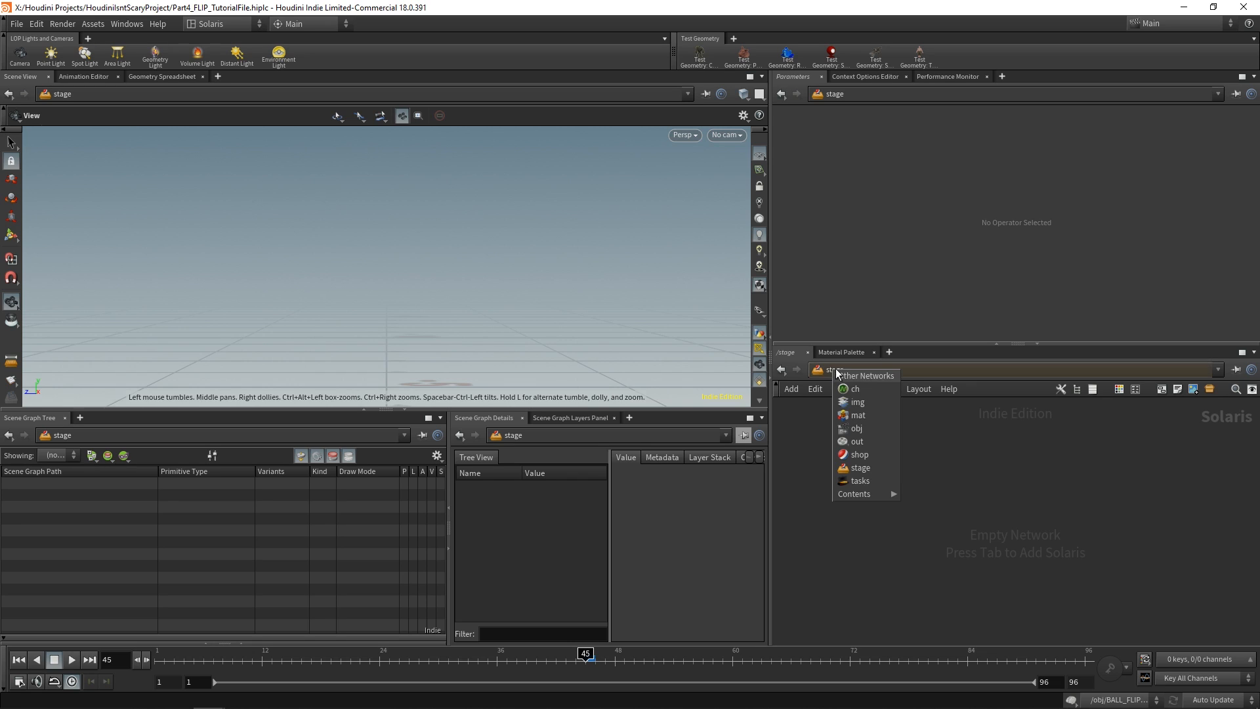
pyautogui.click(869, 430)
pyautogui.click(884, 373)
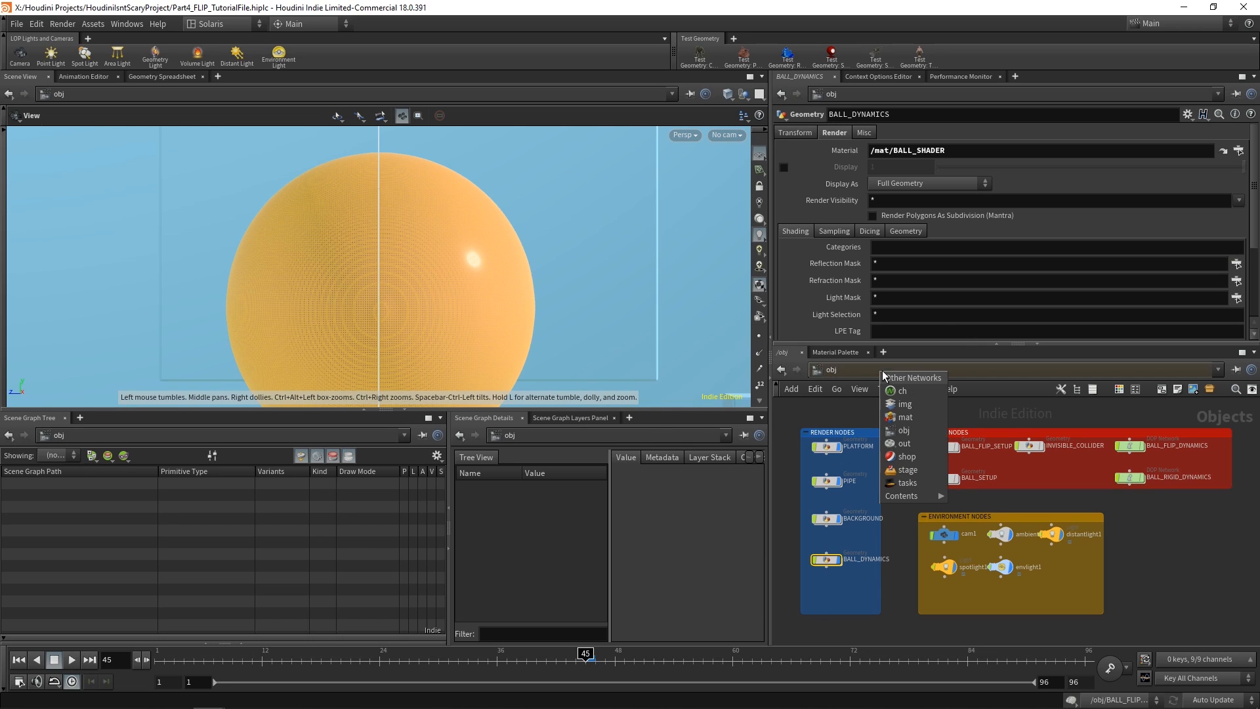
pyautogui.click(914, 471)
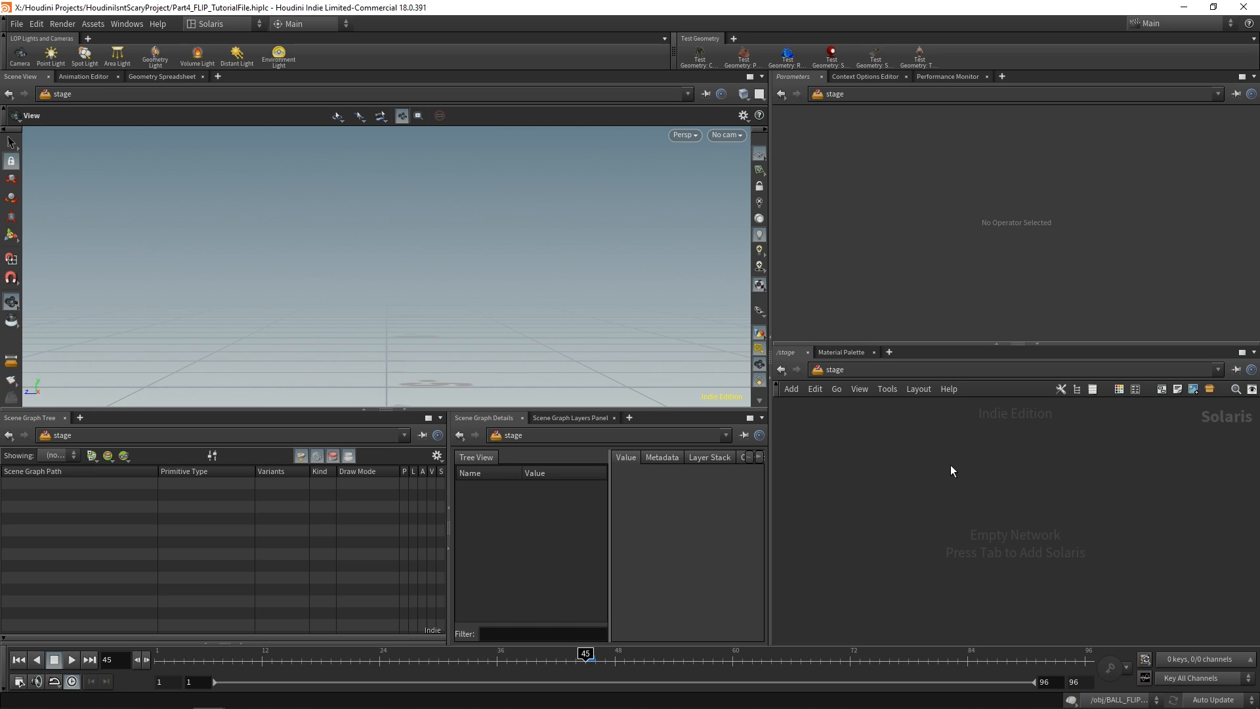
# Step: Add a Scene Import (All) node to the stage network and view the scene through cam1
pyautogui.press('Tab')
pyautogui.write('scen')
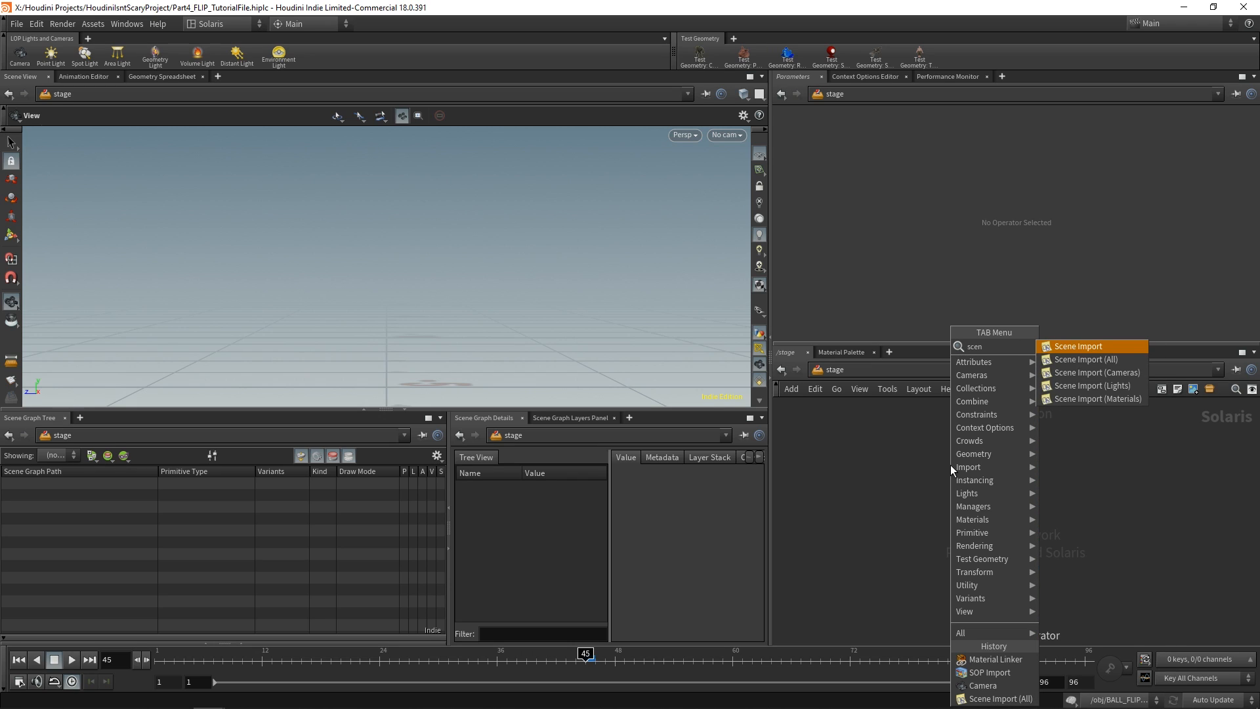
pyautogui.click(1105, 359)
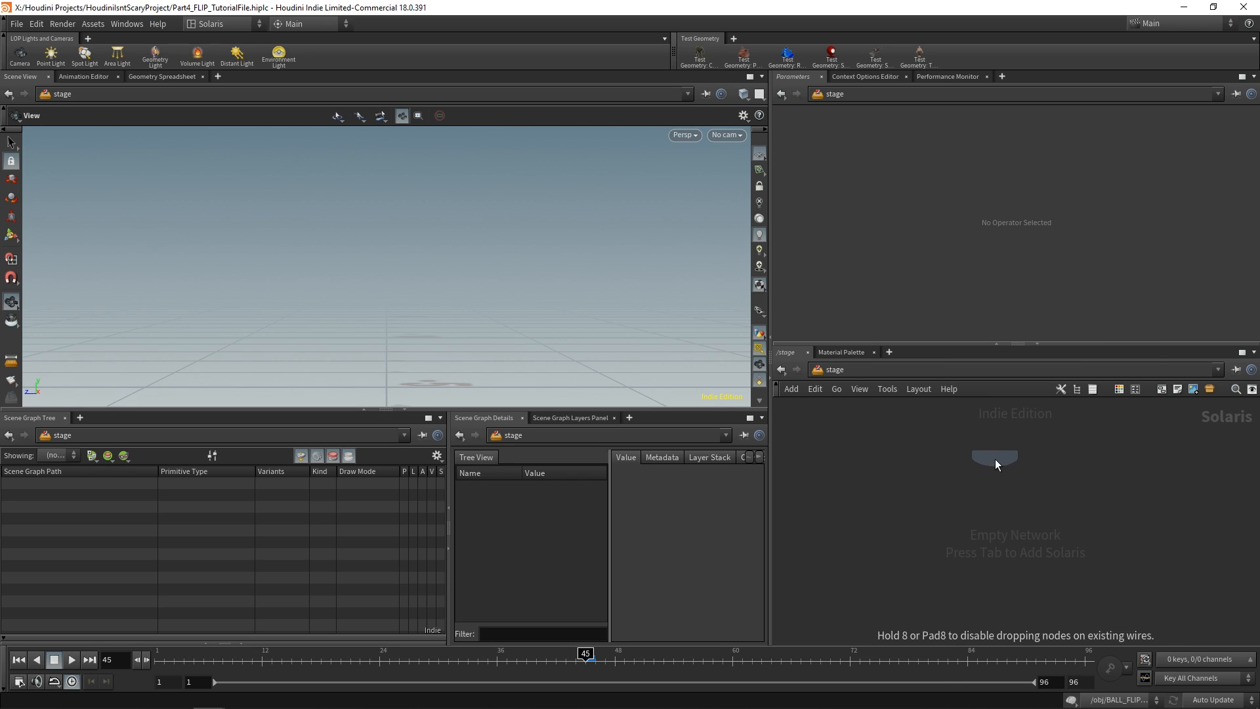
pyautogui.click(992, 453)
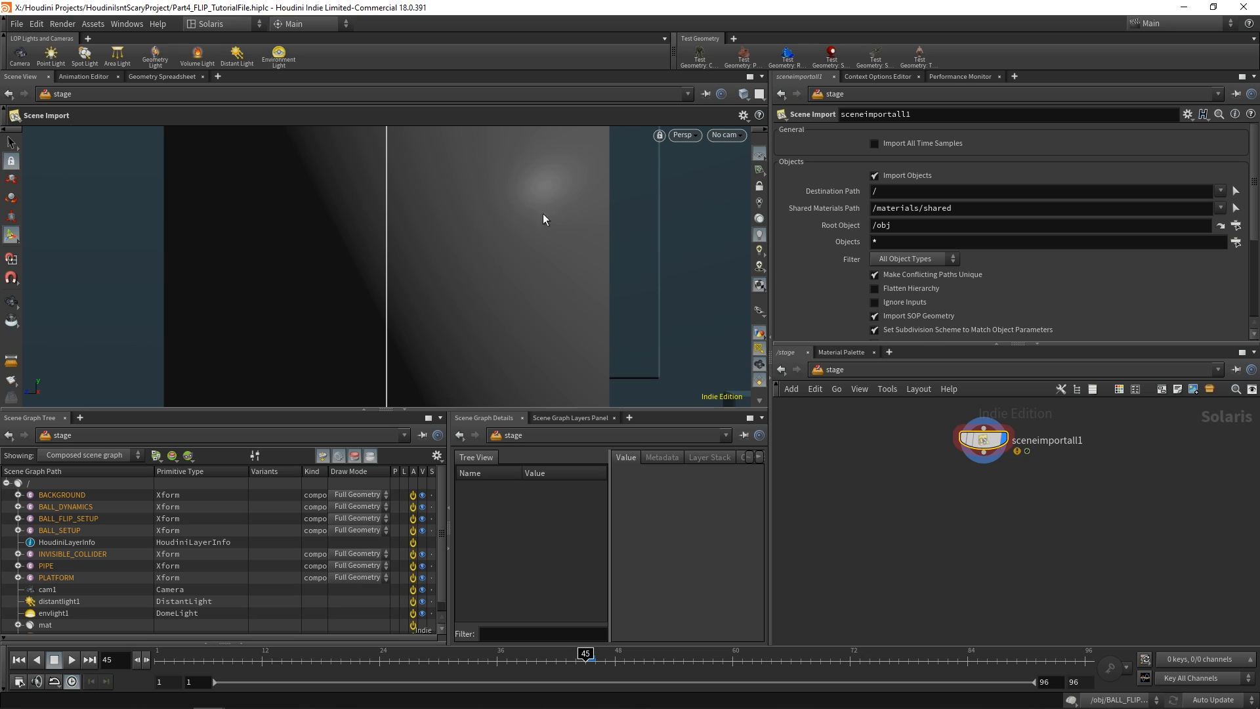
pyautogui.click(722, 134)
pyautogui.click(731, 146)
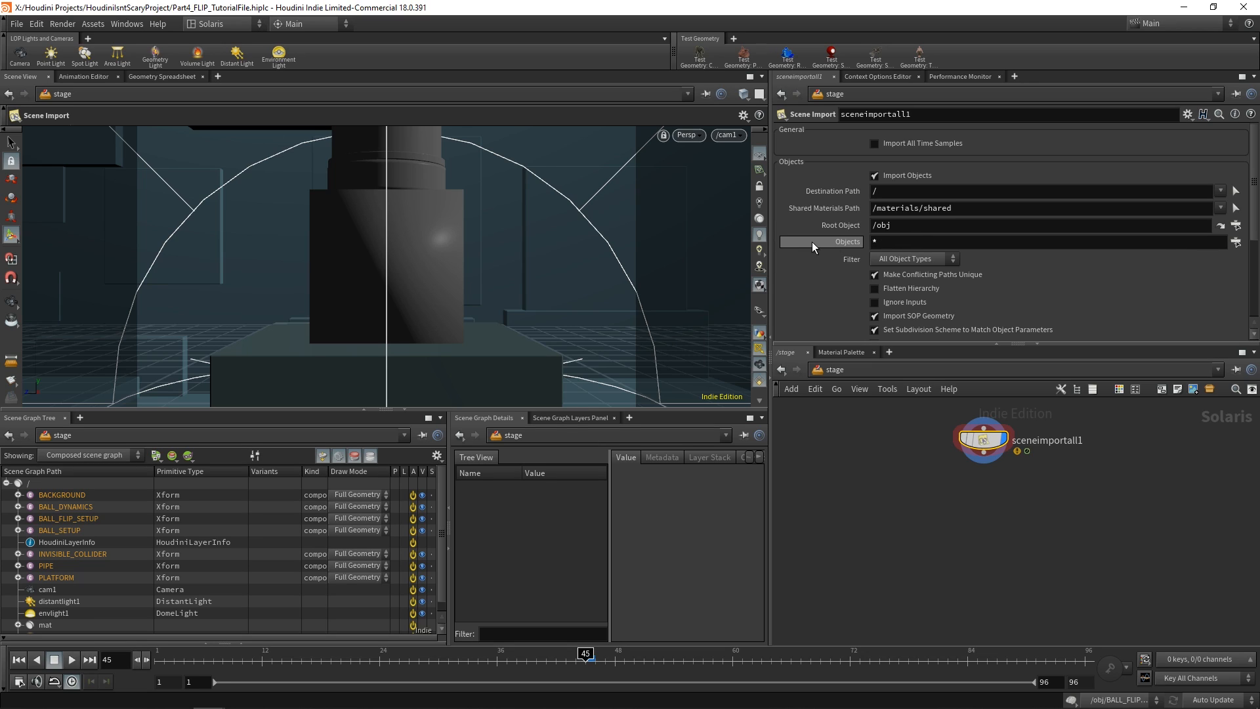
# Step: Limit the scene import's objects to BACKGROUND, BALL_DYNAMICS, PLATFORM, ambient1, distantlight1, envlight1 and spotlight1
pyautogui.moveTo(813, 244)
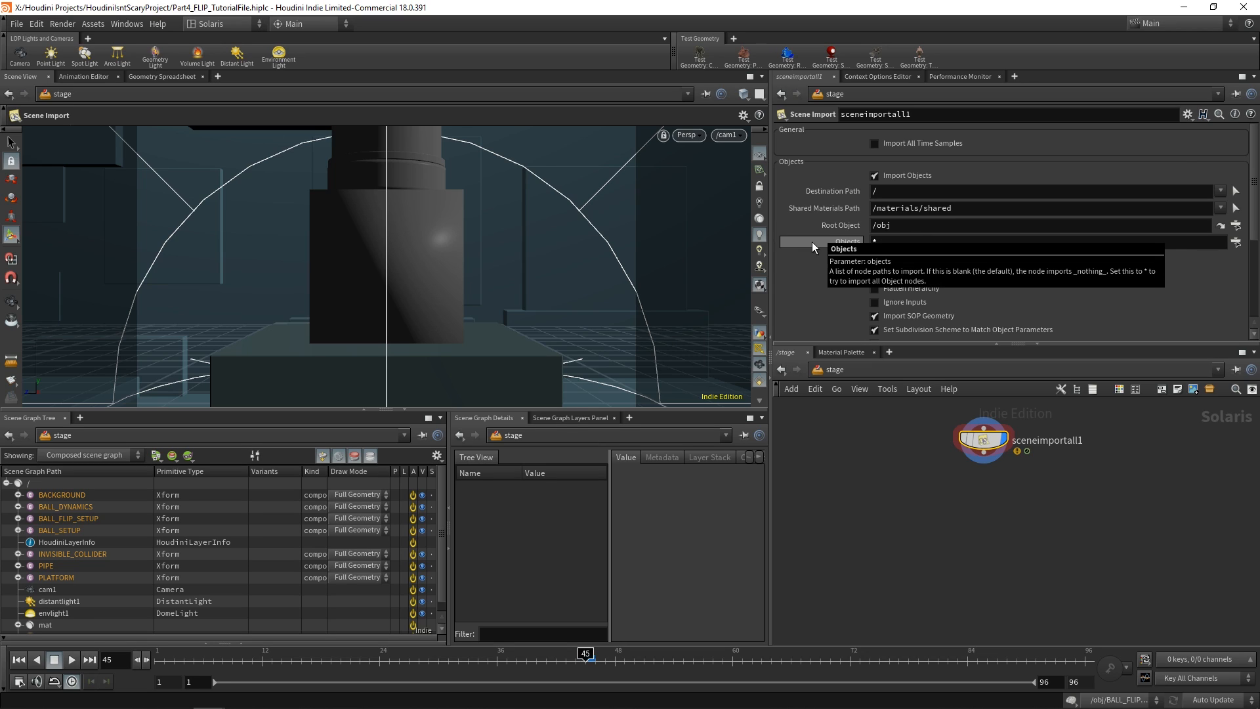
pyautogui.click(1237, 243)
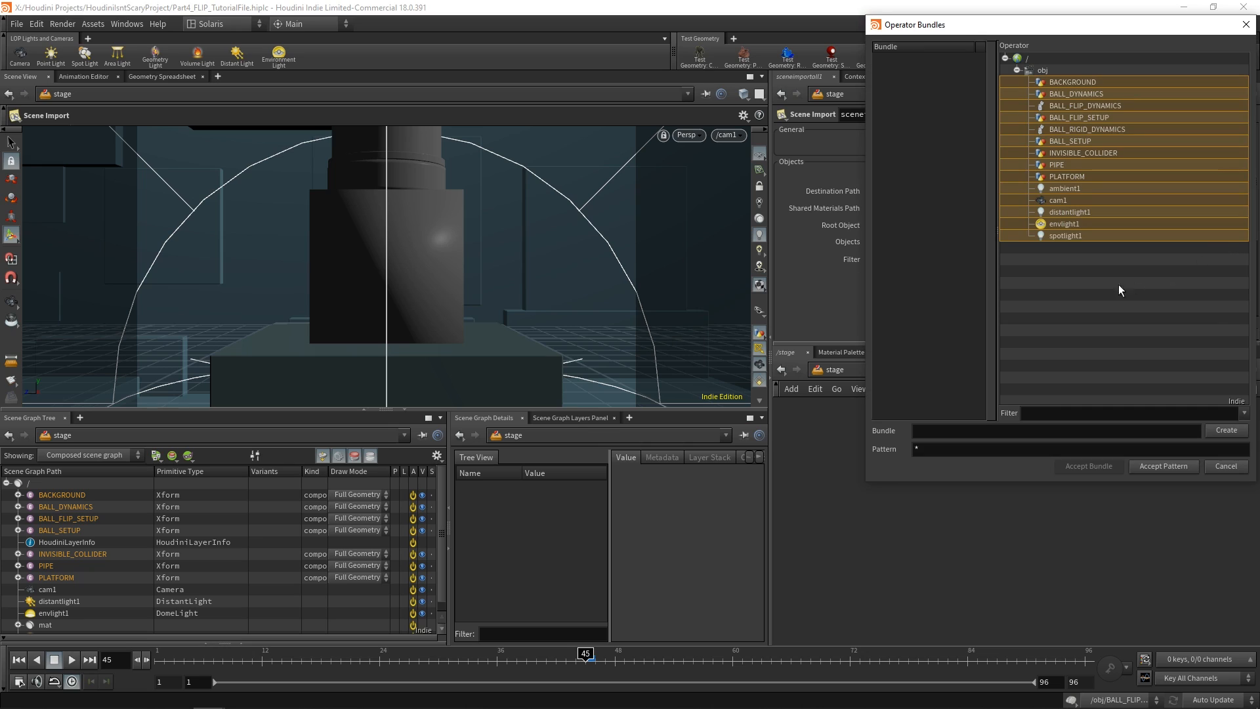
pyautogui.click(1074, 81)
pyautogui.keyDown('ctrl'); pyautogui.click(1070, 93); pyautogui.keyUp('ctrl')
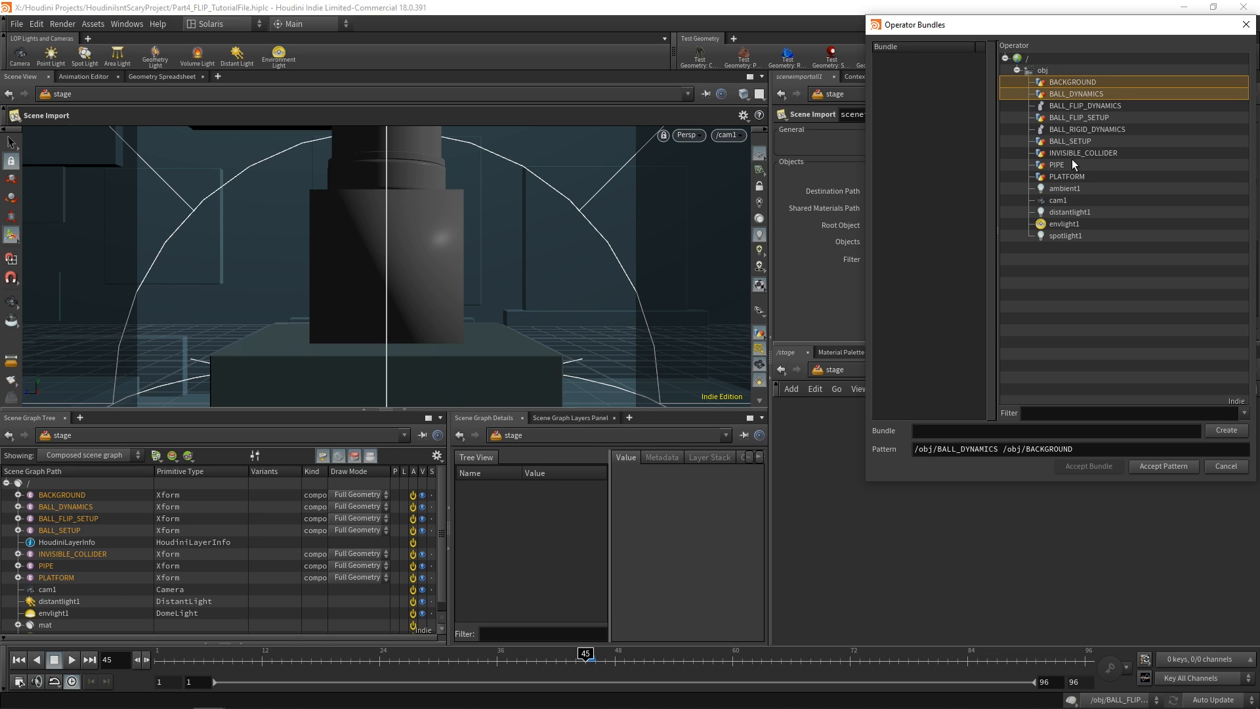
pyautogui.keyDown('ctrl'); pyautogui.click(1061, 177); pyautogui.keyUp('ctrl')
pyautogui.keyDown('ctrl'); pyautogui.click(1062, 189); pyautogui.keyUp('ctrl')
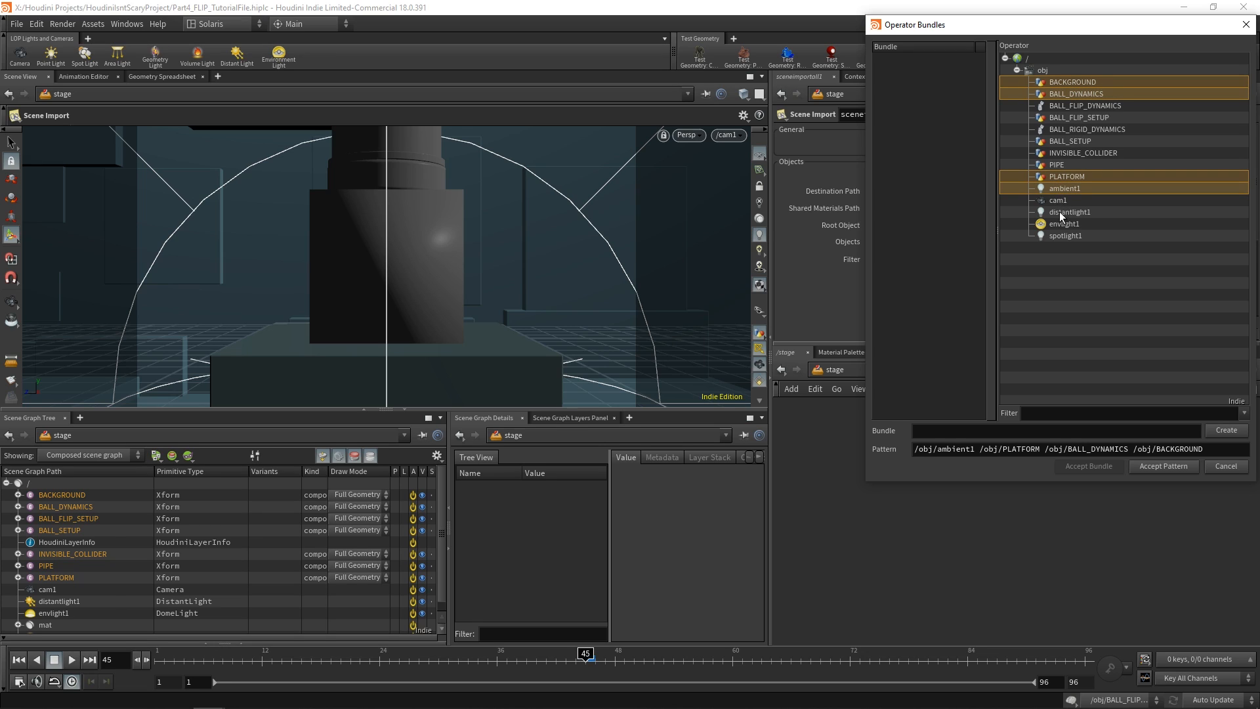
pyautogui.keyDown('ctrl'); pyautogui.click(1060, 212); pyautogui.keyUp('ctrl')
pyautogui.keyDown('ctrl'); pyautogui.click(1059, 224); pyautogui.keyUp('ctrl')
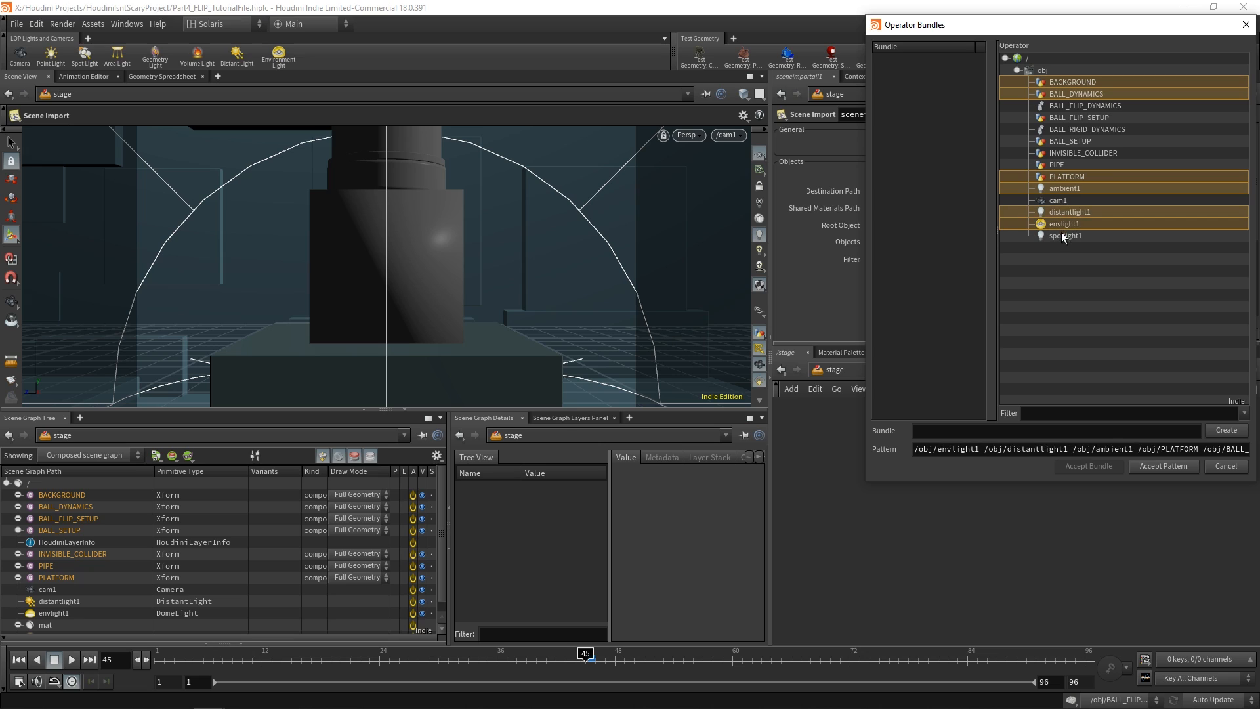
pyautogui.keyDown('ctrl'); pyautogui.click(1062, 235); pyautogui.keyUp('ctrl')
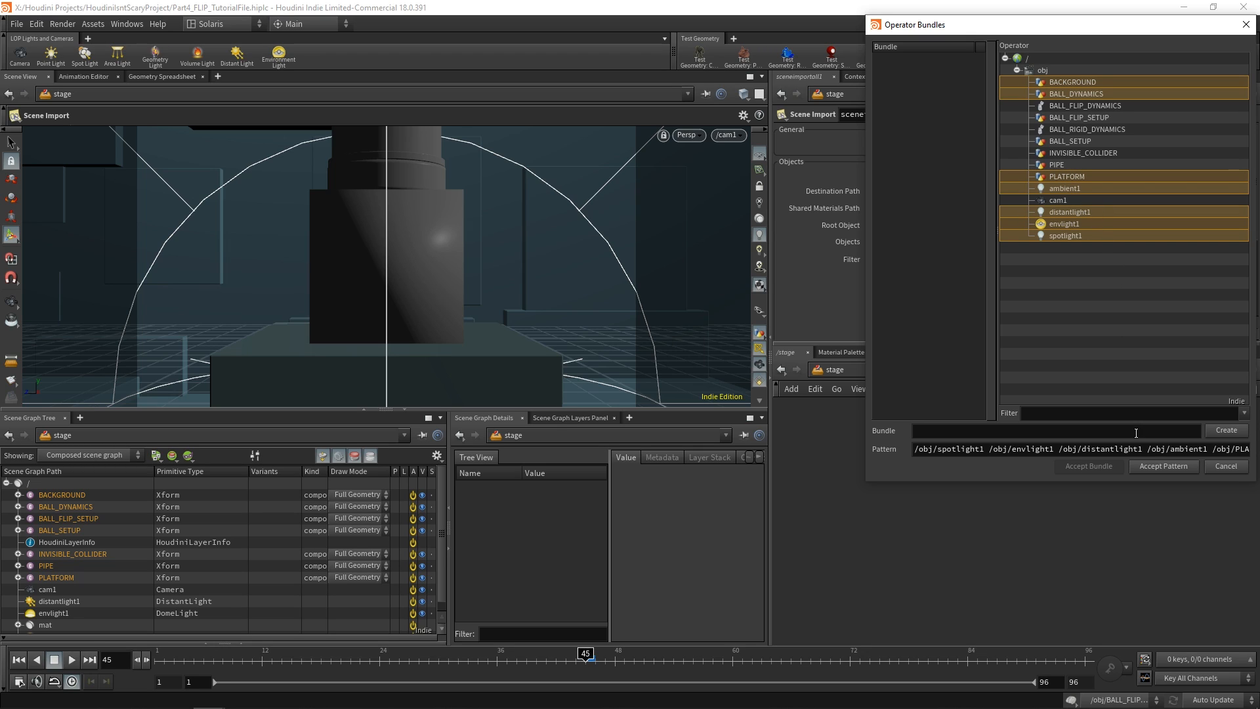
pyautogui.click(1167, 464)
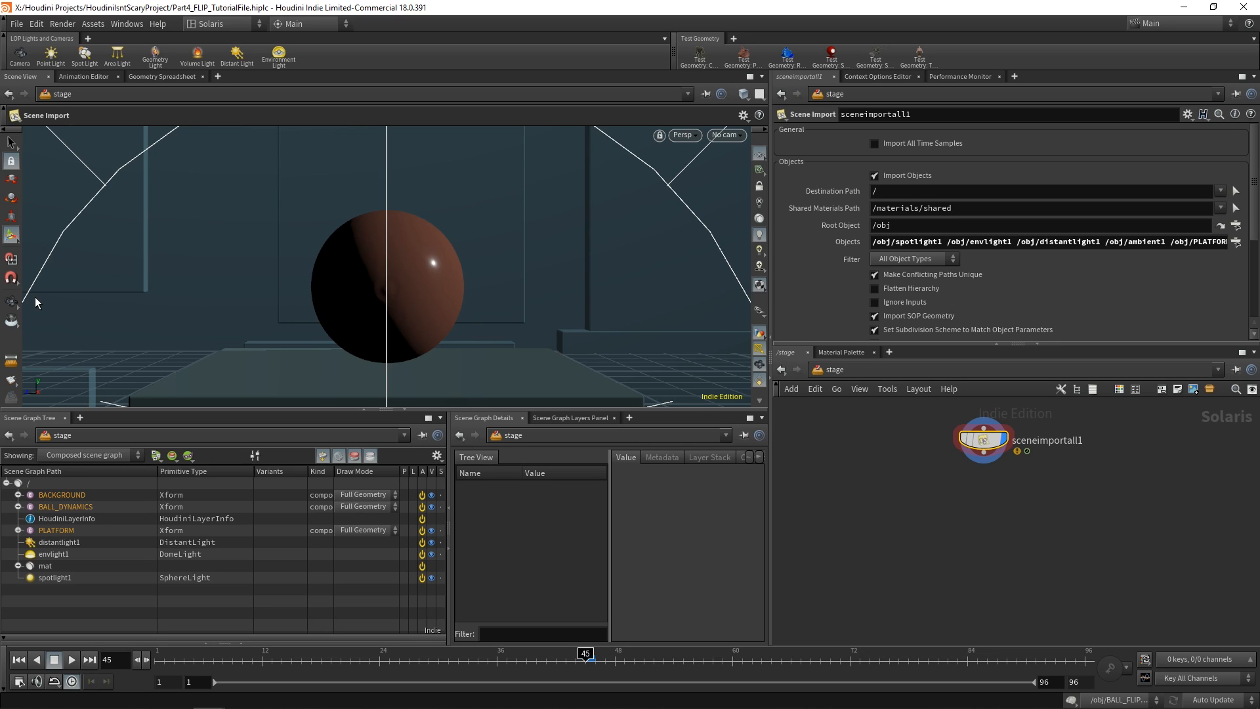
# Step: Frame the ball and platform in the viewport and create a stage camera from that view
pyautogui.click(11, 301)
pyautogui.moveTo(343, 279); pyautogui.dragTo(350, 280)
pyautogui.scroll(-3, 351, 280)
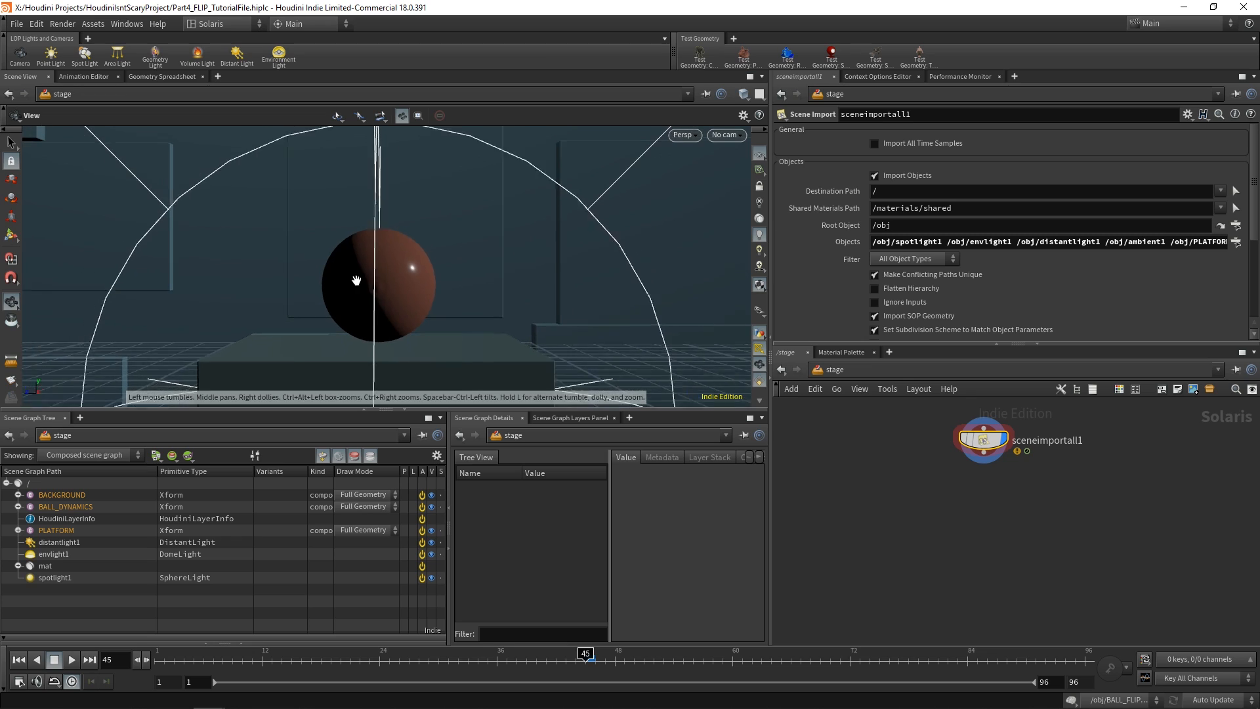
pyautogui.moveTo(451, 266); pyautogui.dragTo(453, 271, button='middle')
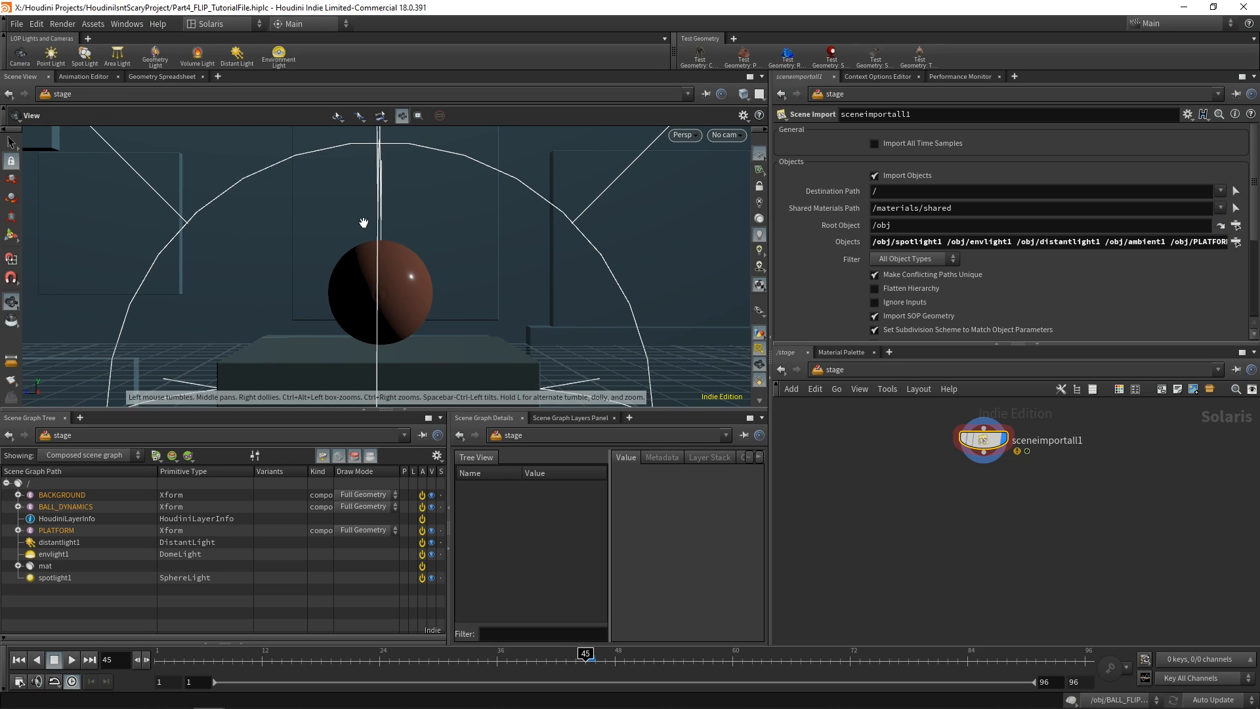
pyautogui.click(20, 55)
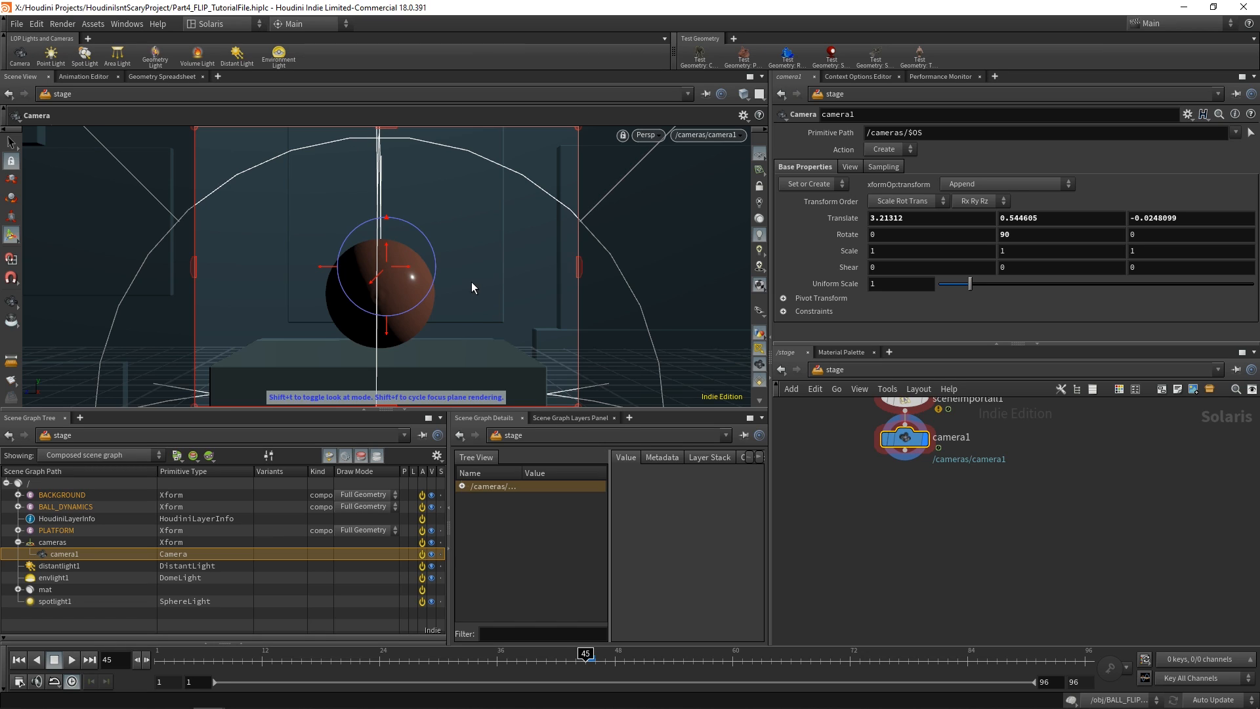
# Step: Look over the new camera's properties and space its node farther below the scene import node
pyautogui.moveTo(907, 441); pyautogui.dragTo(906, 459, button='middle')
pyautogui.moveTo(906, 458); pyautogui.dragTo(905, 480)
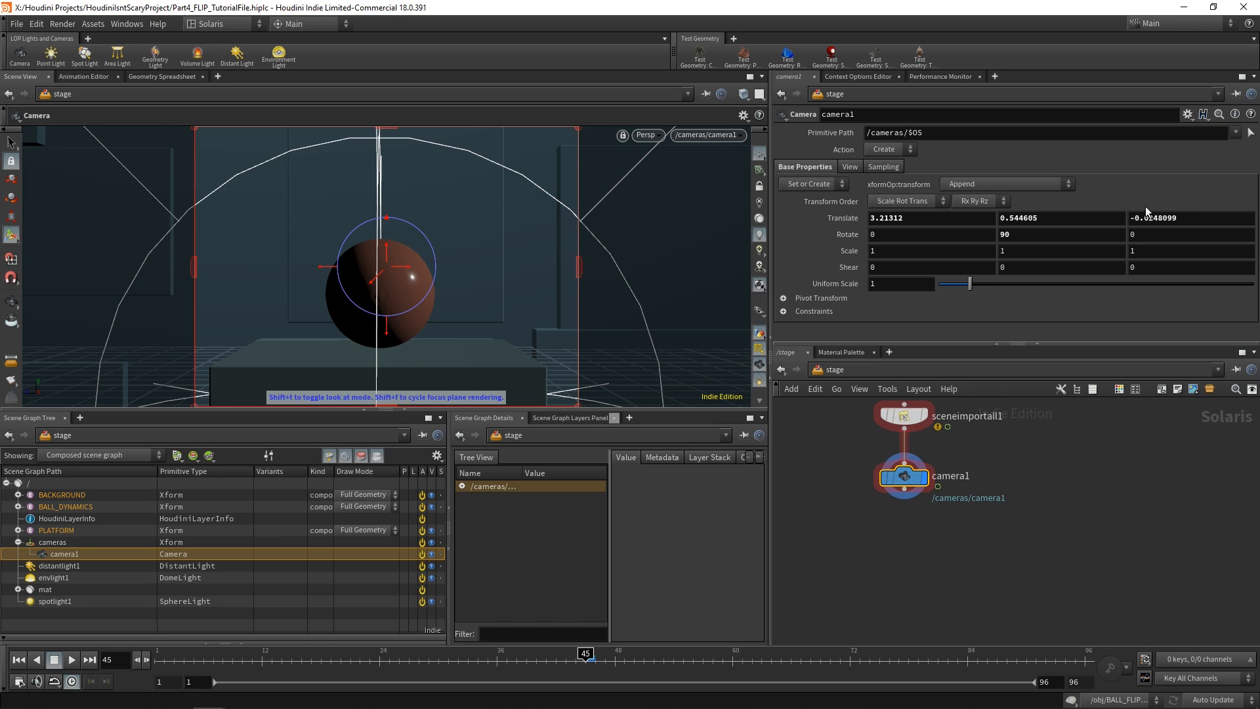
pyautogui.click(850, 167)
pyautogui.click(806, 167)
pyautogui.moveTo(954, 497); pyautogui.dragTo(958, 558, button='middle')
pyautogui.scroll(2, 958, 558)
pyautogui.click(904, 461)
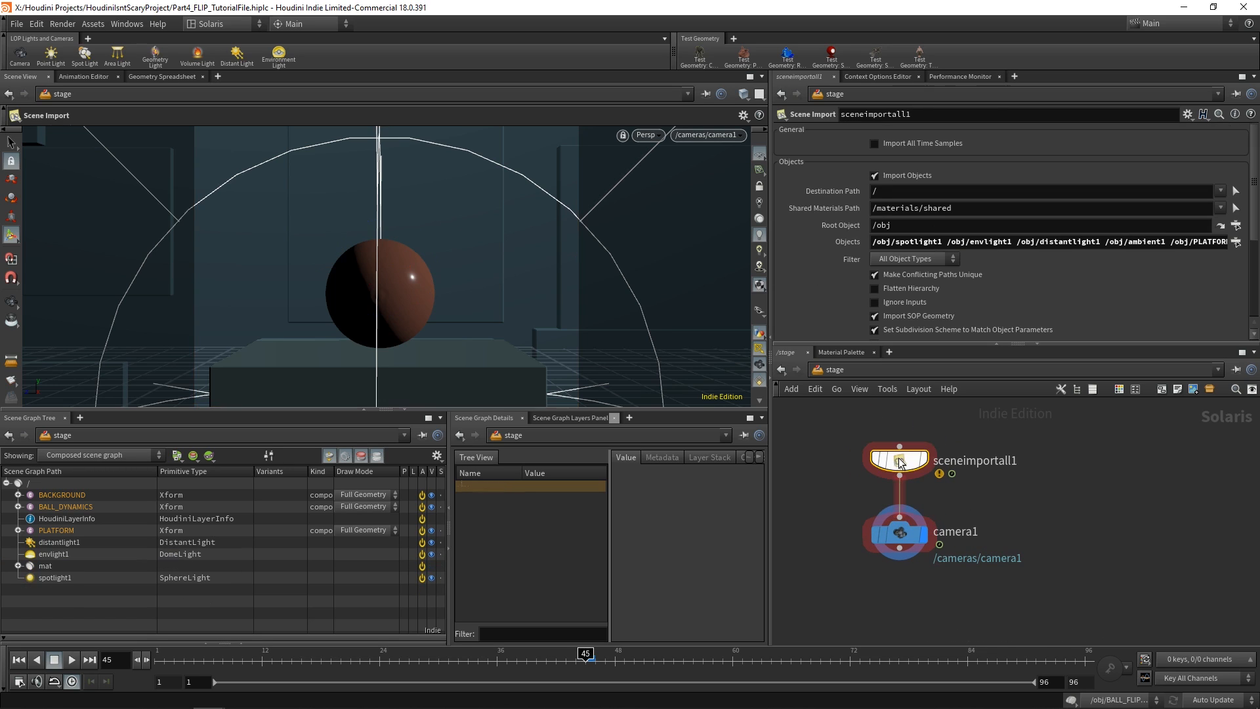
pyautogui.moveTo(903, 533); pyautogui.dragTo(903, 576)
pyautogui.moveTo(973, 509); pyautogui.dragTo(959, 490, button='middle')
pyautogui.scroll(-1, 959, 490)
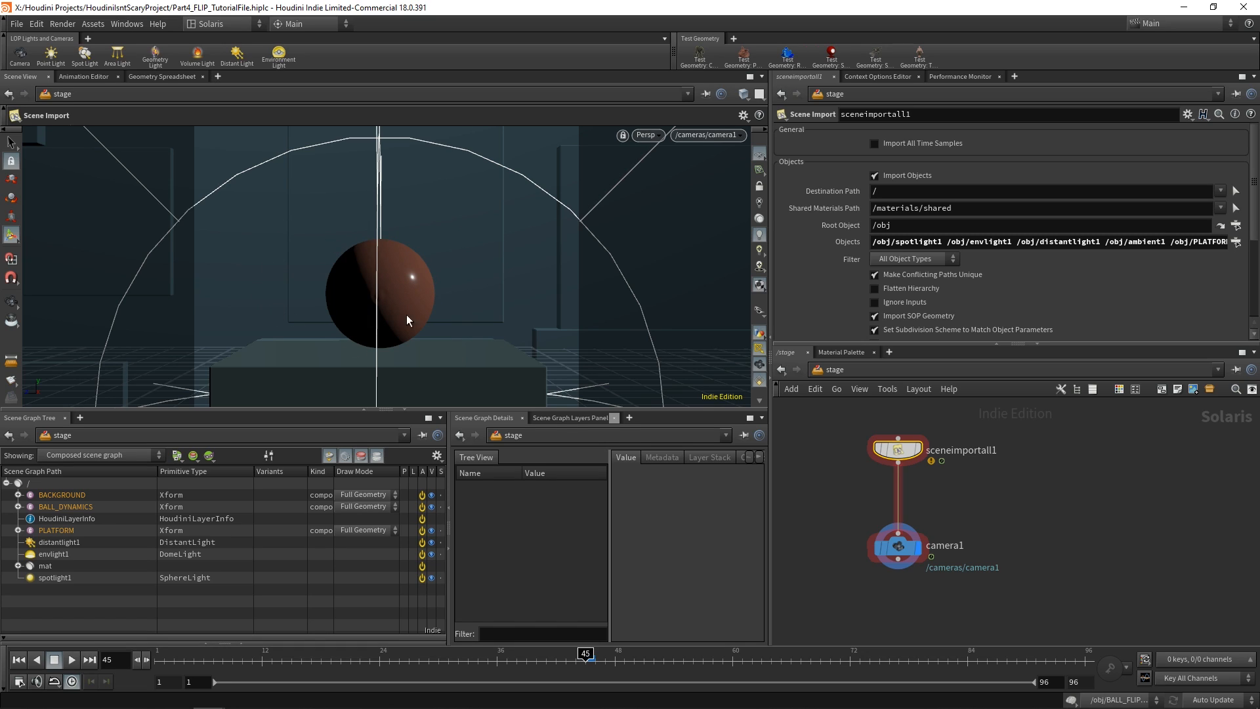
# Step: Go to the obj network and check the materials assigned to the PLATFORM, BACKGROUND and BALL_DYNAMICS objects
pyautogui.click(858, 373)
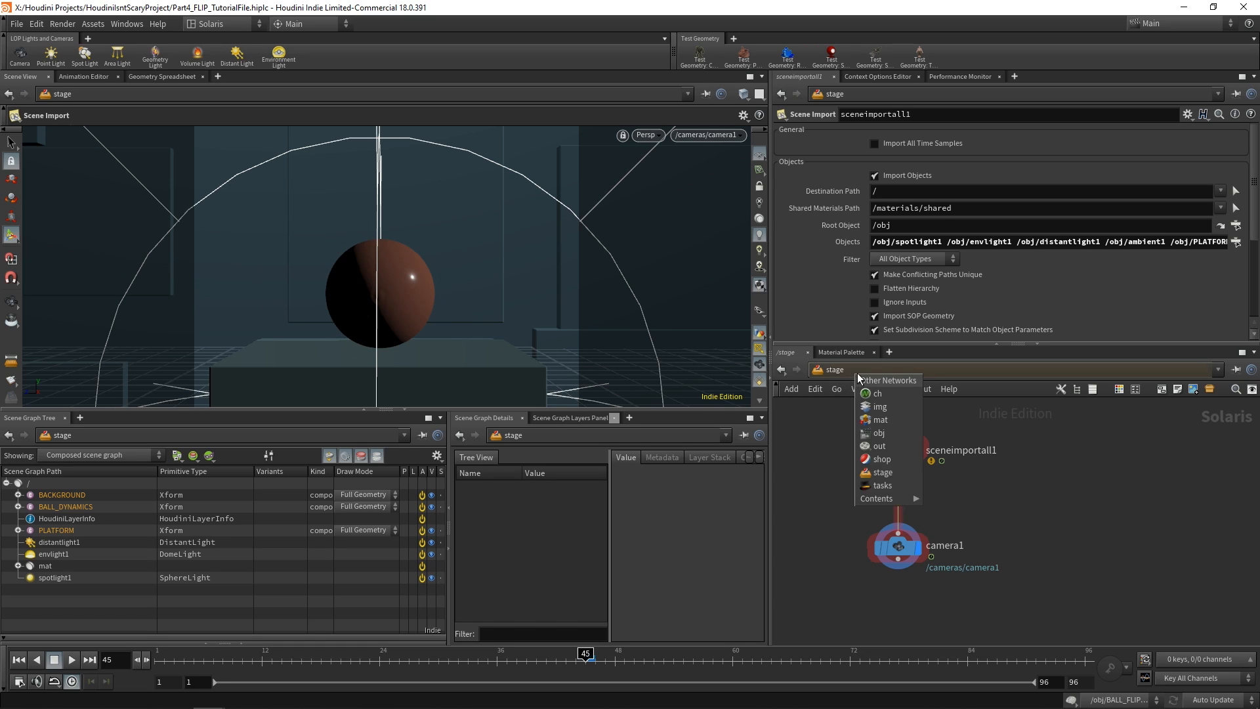
pyautogui.click(883, 436)
pyautogui.click(861, 454)
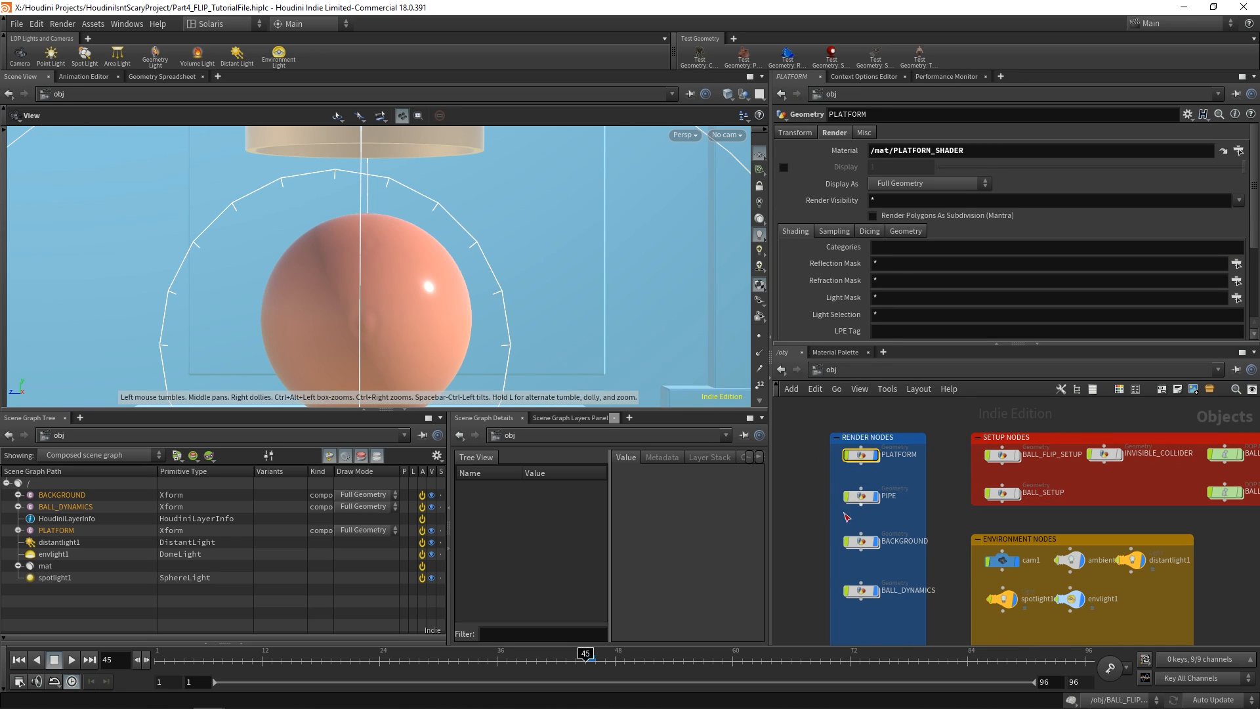
pyautogui.click(861, 542)
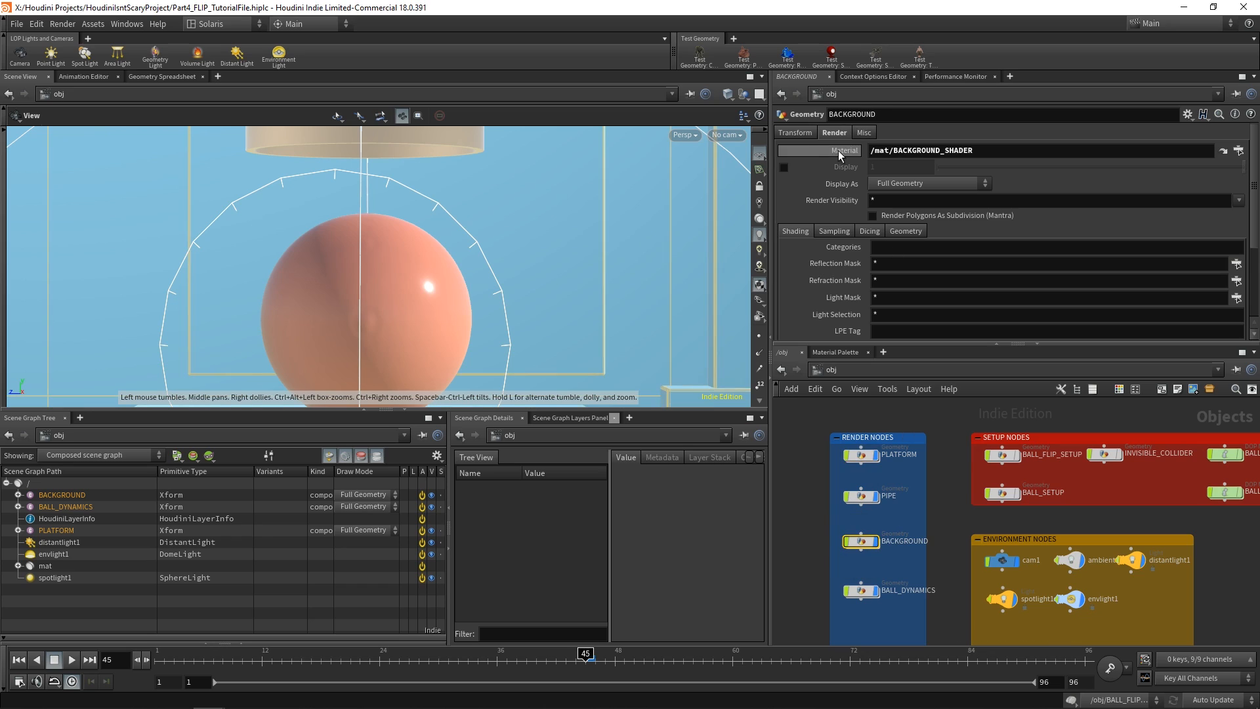
pyautogui.click(856, 592)
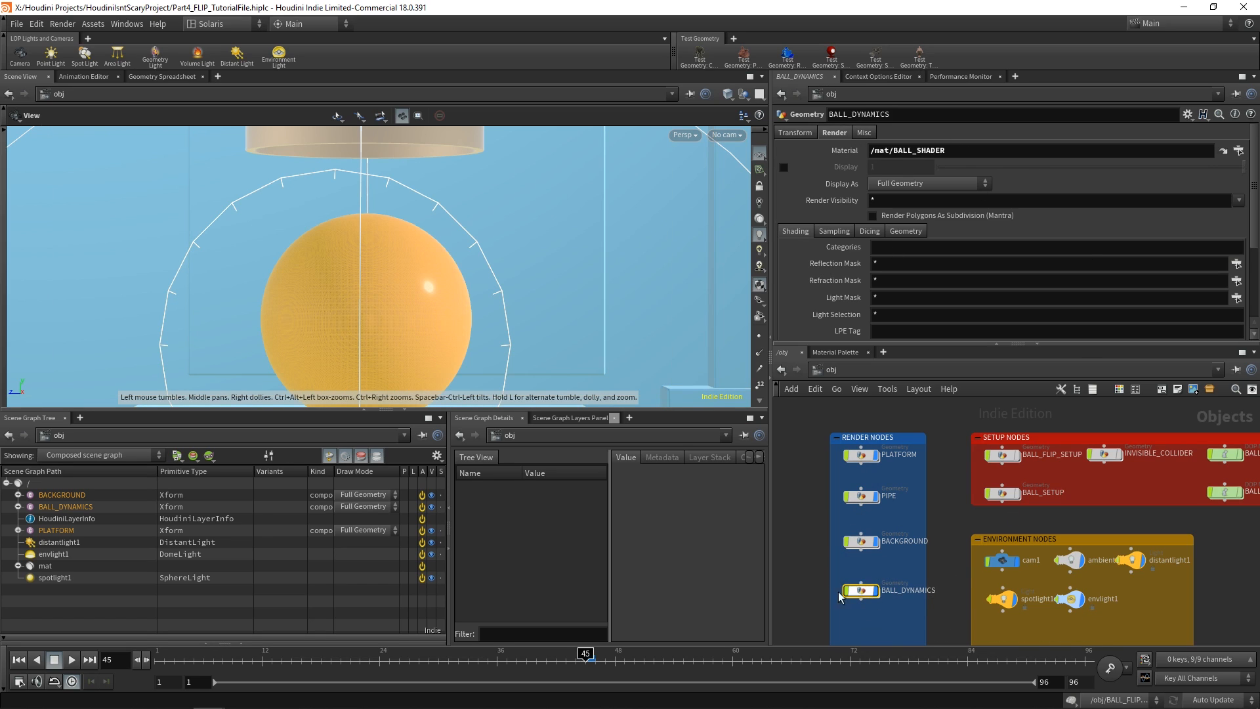
# Step: Check the PIPE object's render material and the group and material of the PIPE_METALLIC node inside it
pyautogui.click(861, 496)
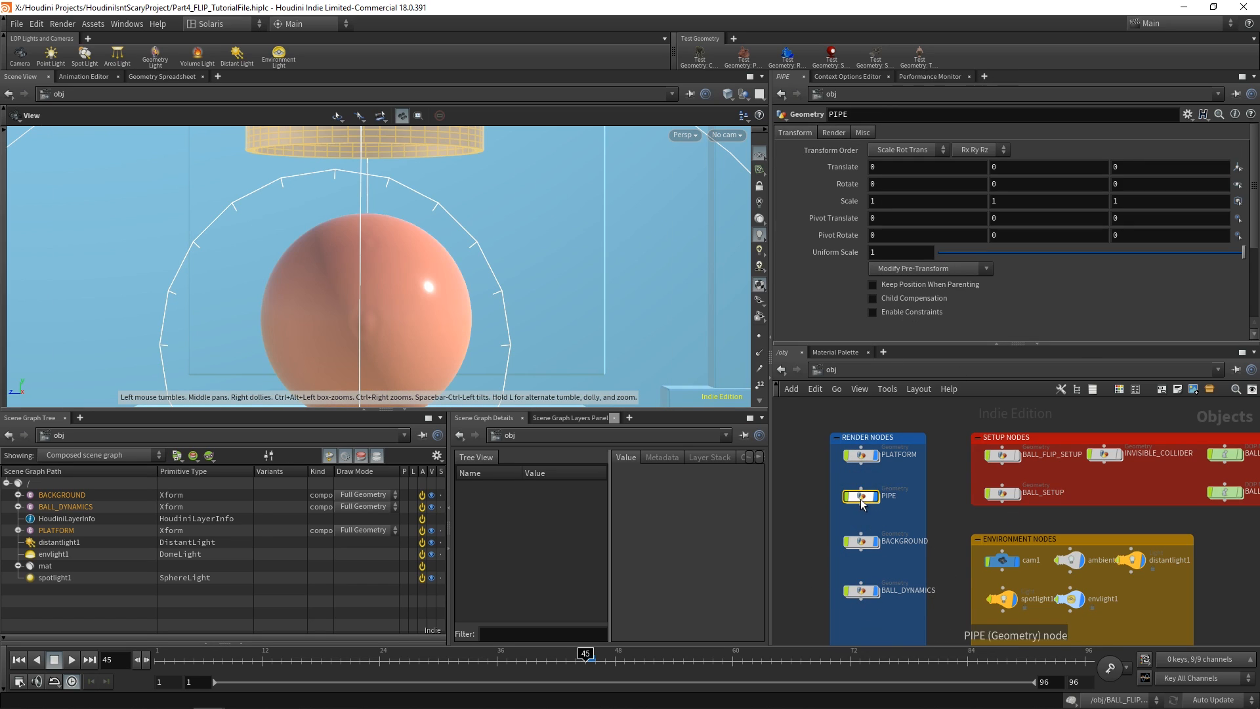
pyautogui.click(834, 133)
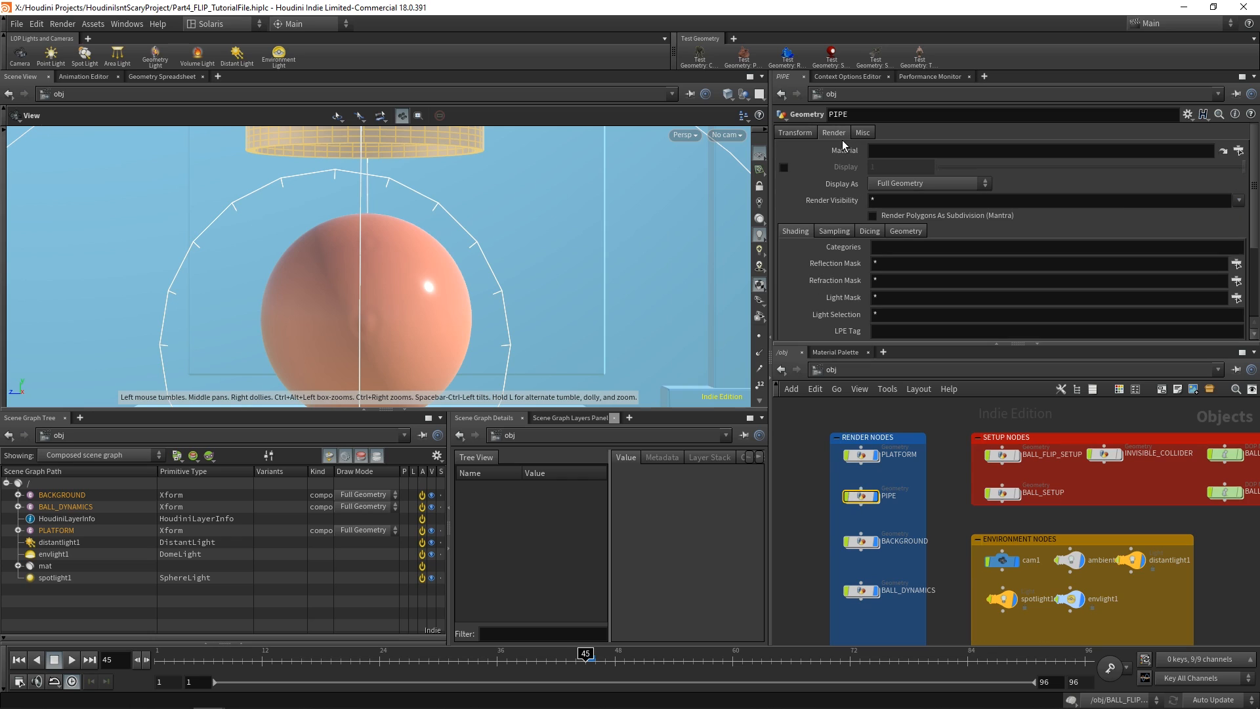
pyautogui.doubleClick(868, 497)
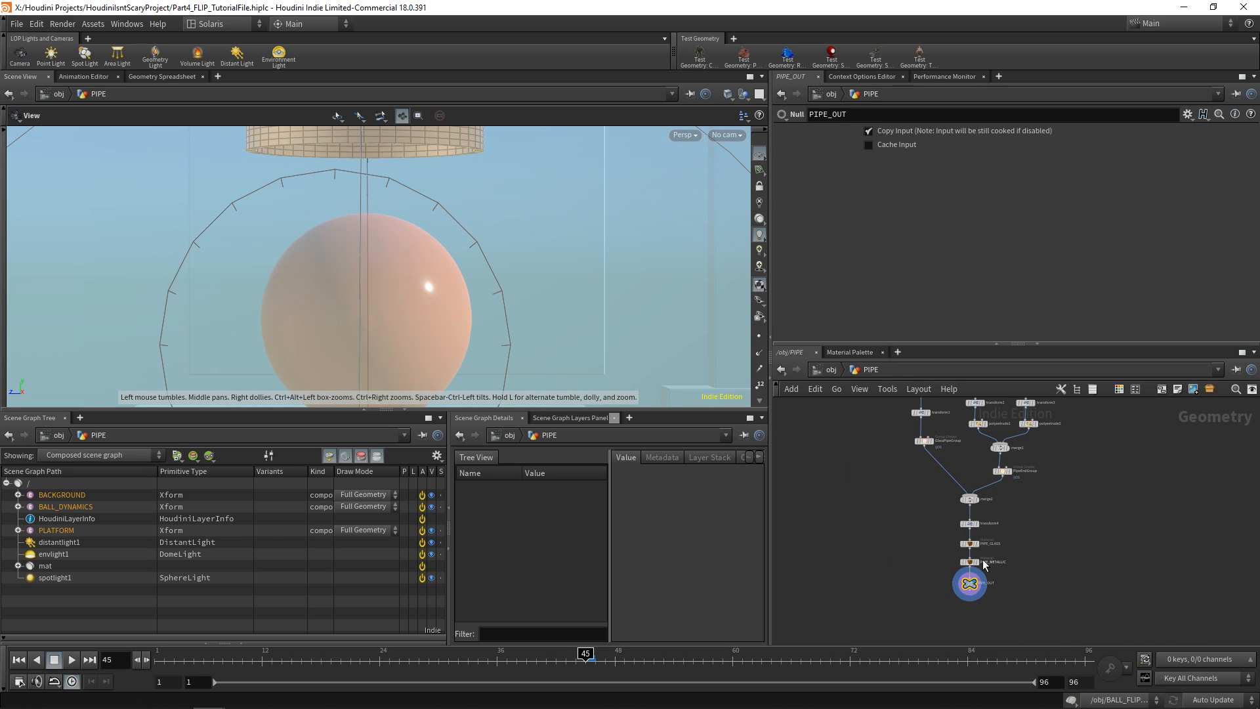
pyautogui.scroll(4, 985, 562)
pyautogui.click(964, 564)
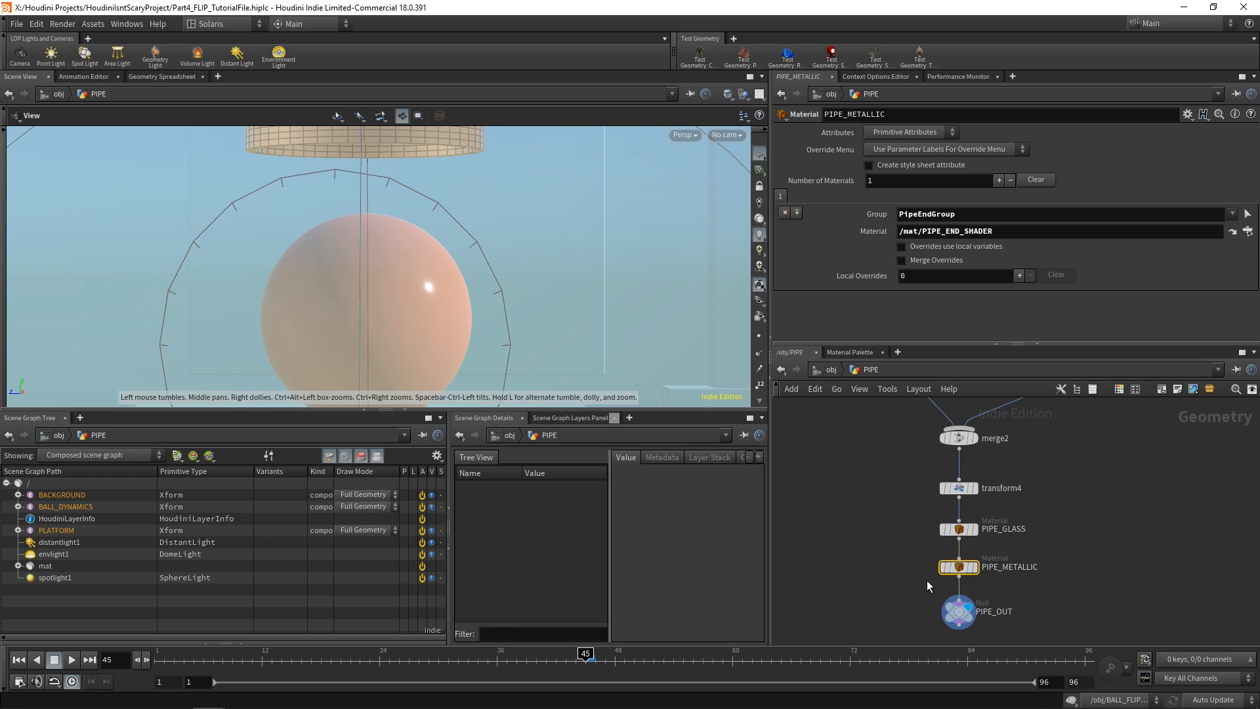
pyautogui.press('u')
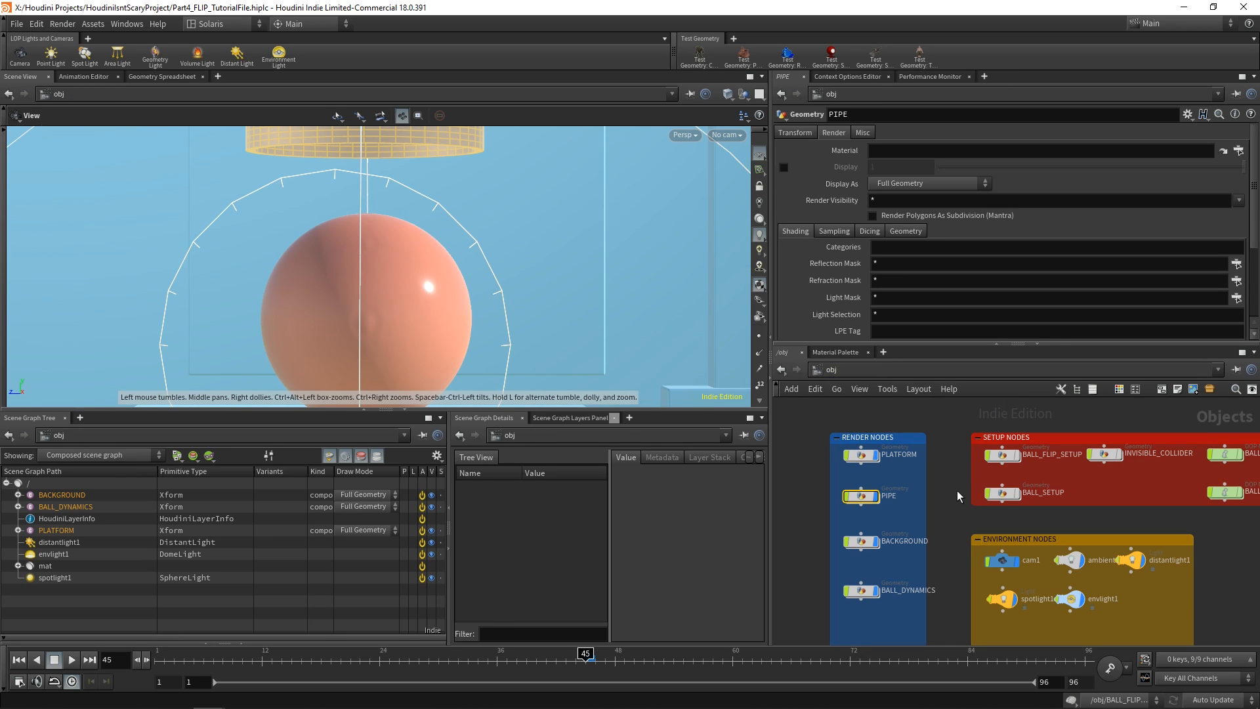
# Step: Return to the stage network and add a SOP Import node beside the scene import node
pyautogui.click(856, 381)
pyautogui.click(857, 382)
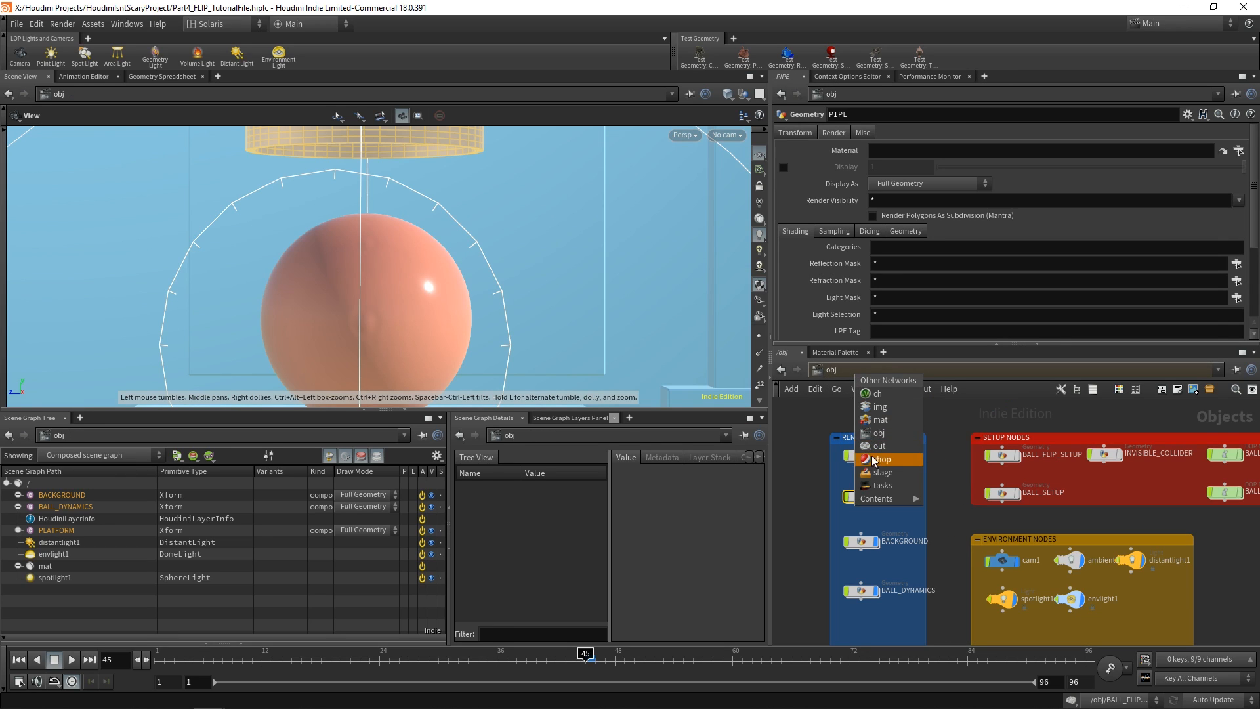
pyautogui.click(880, 477)
pyautogui.moveTo(900, 546); pyautogui.dragTo(903, 563)
pyautogui.press('Tab')
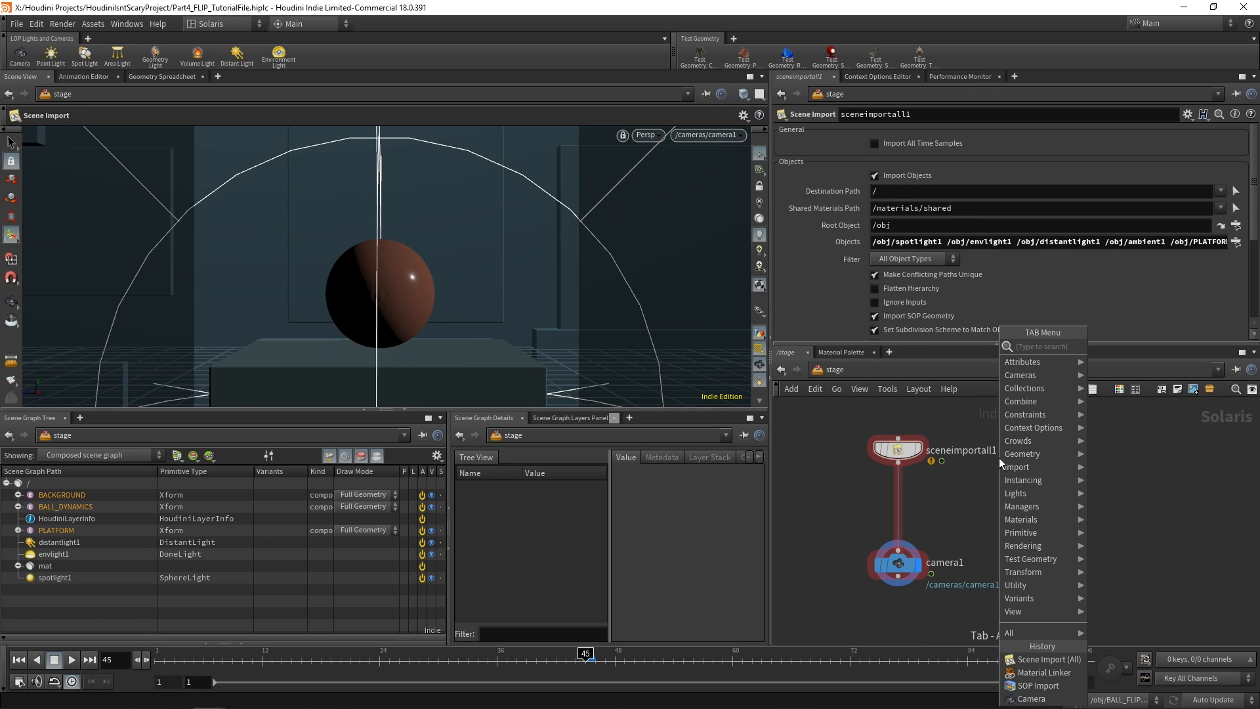
pyautogui.write('impo')
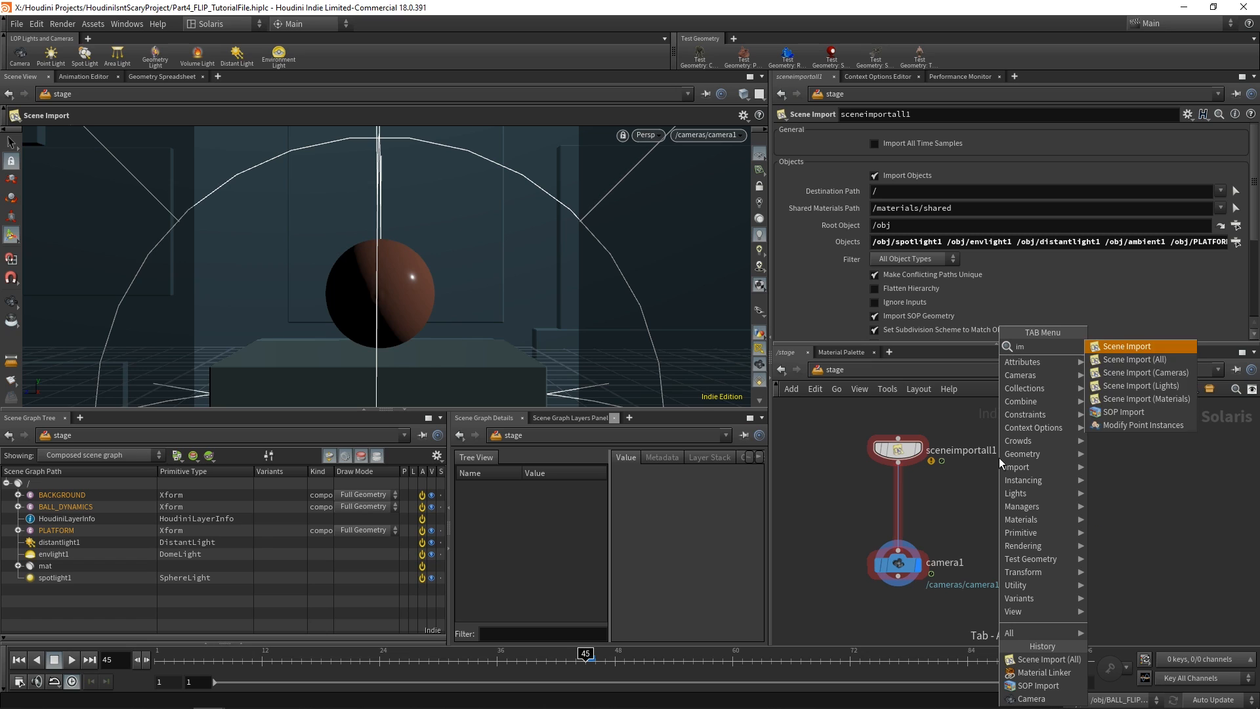
pyautogui.click(1109, 412)
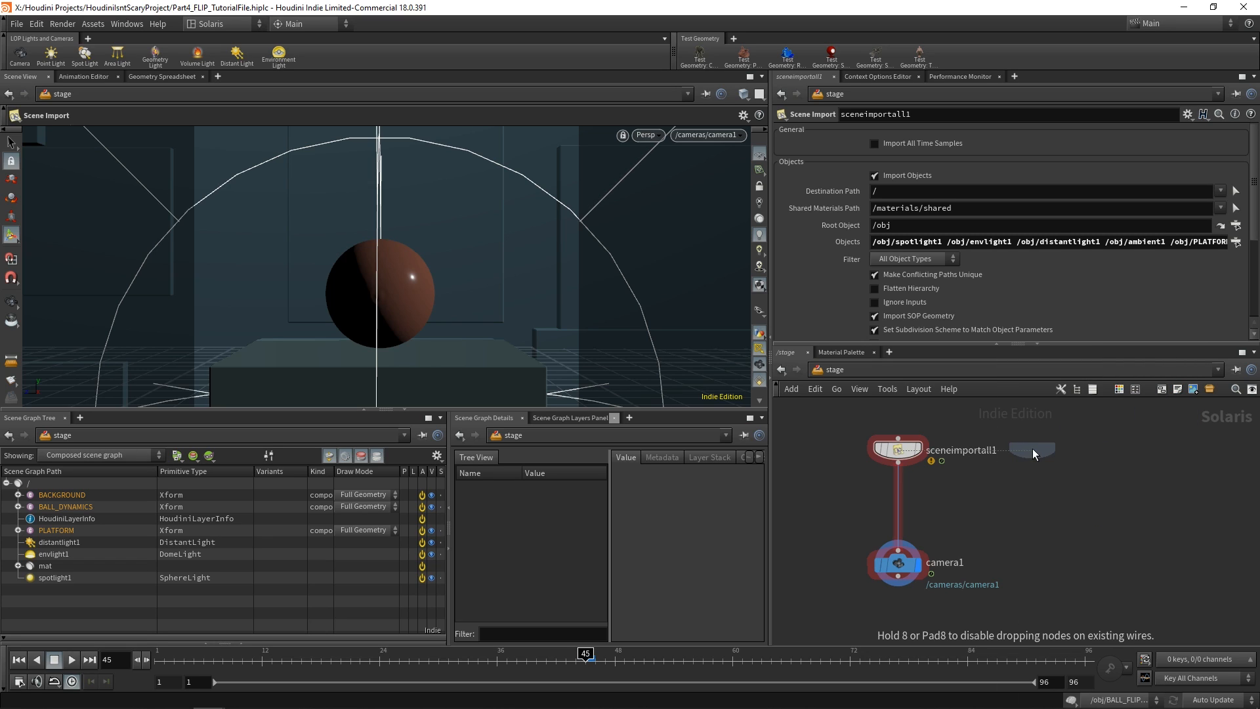
pyautogui.click(1033, 446)
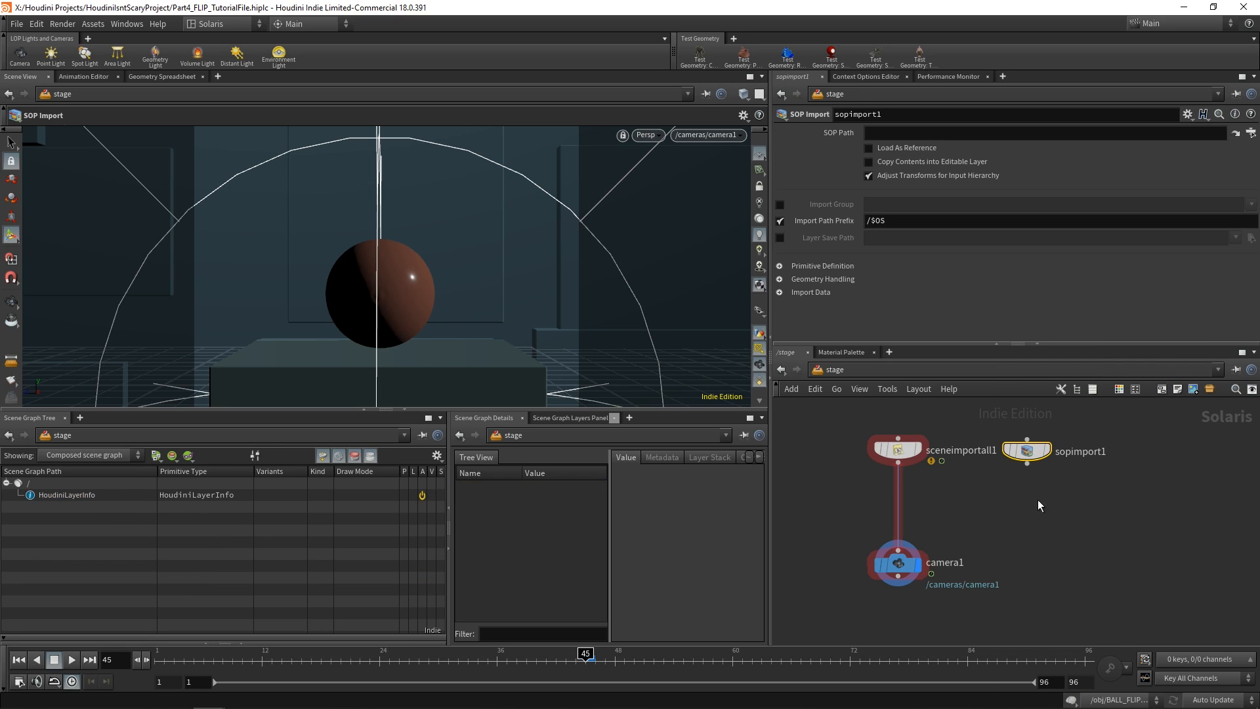
# Step: Set the SOP Import's path to /obj/PIPE and enable subset groups GlassPipeGroup and PipeEndGroup
pyautogui.click(1251, 132)
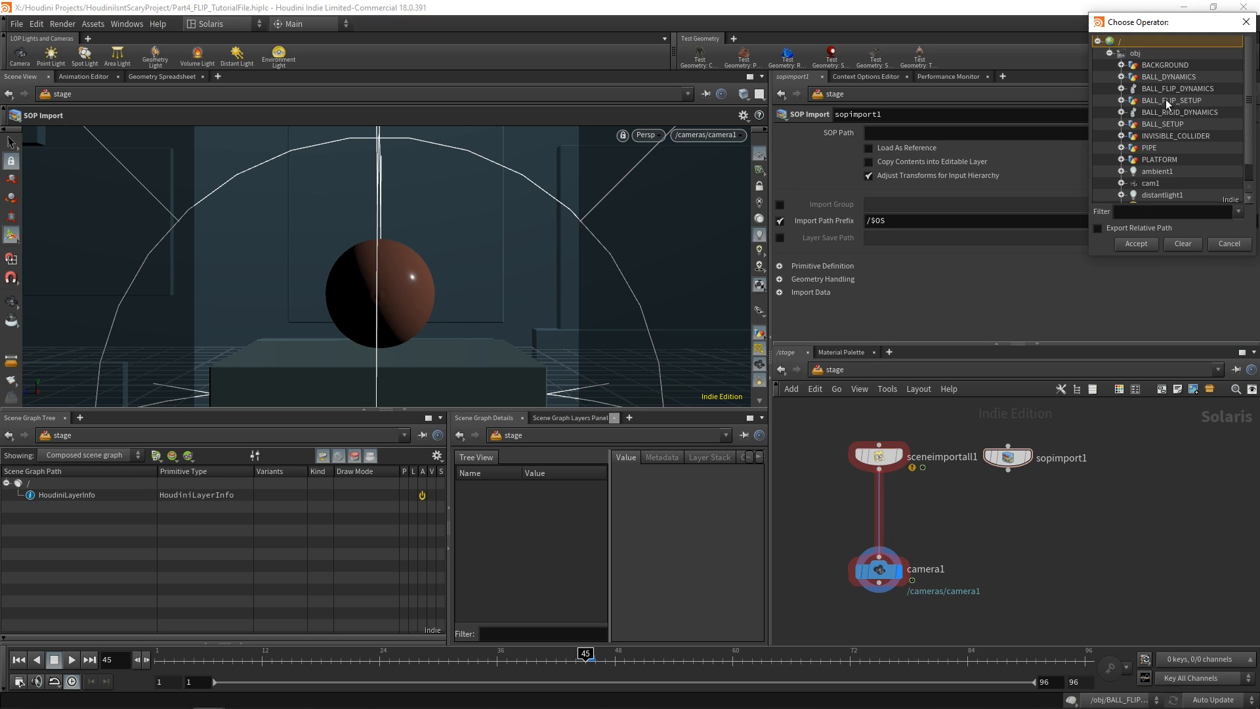
pyautogui.doubleClick(1163, 147)
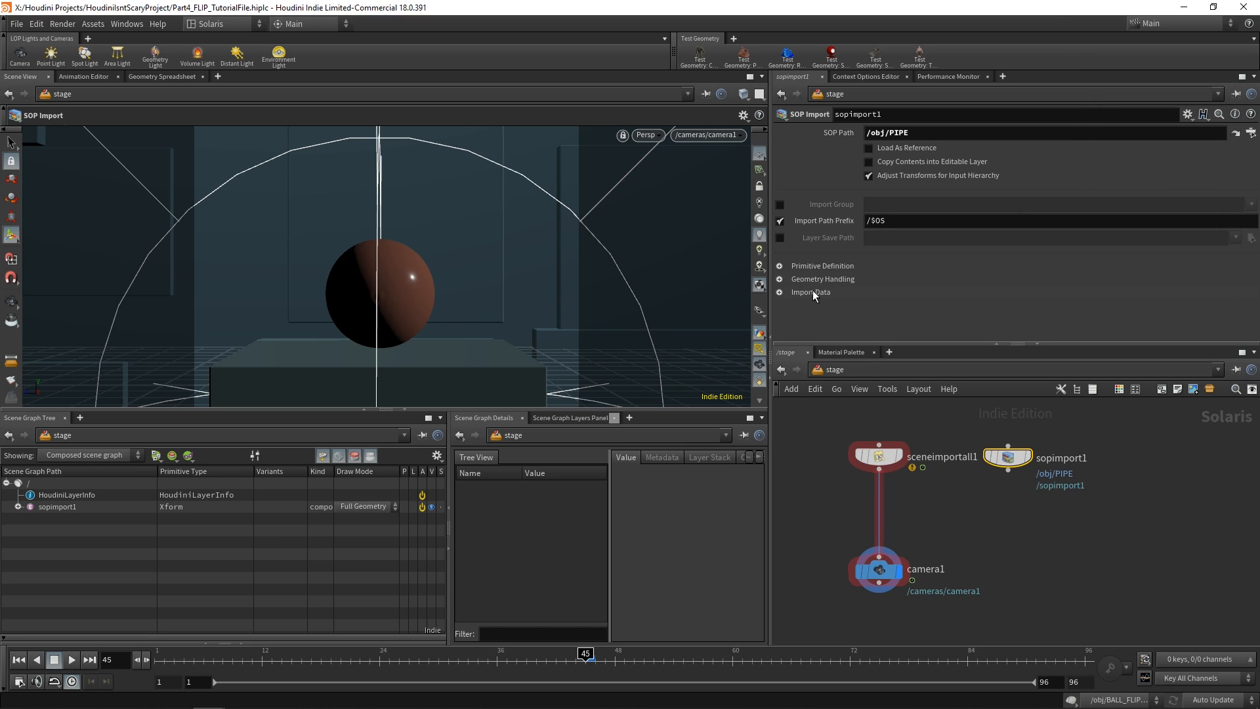
pyautogui.click(781, 292)
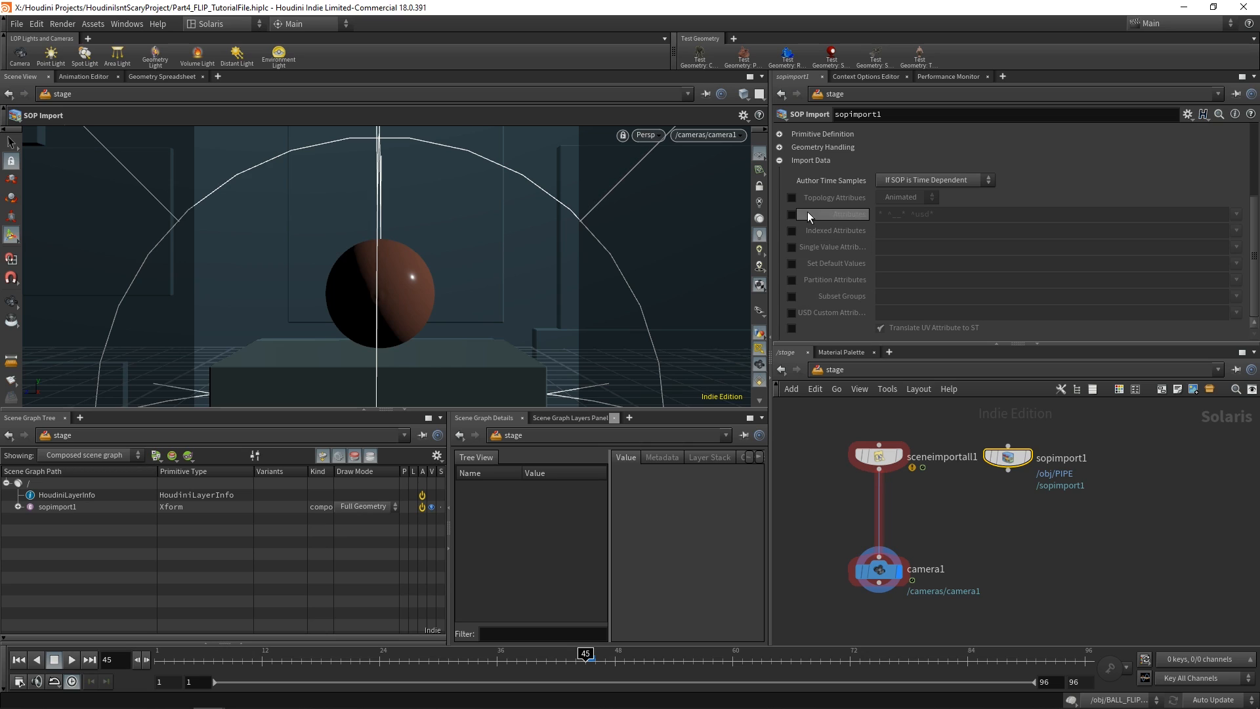
pyautogui.click(792, 296)
pyautogui.click(1236, 296)
pyautogui.click(1232, 309)
pyautogui.click(1236, 297)
pyautogui.click(1229, 322)
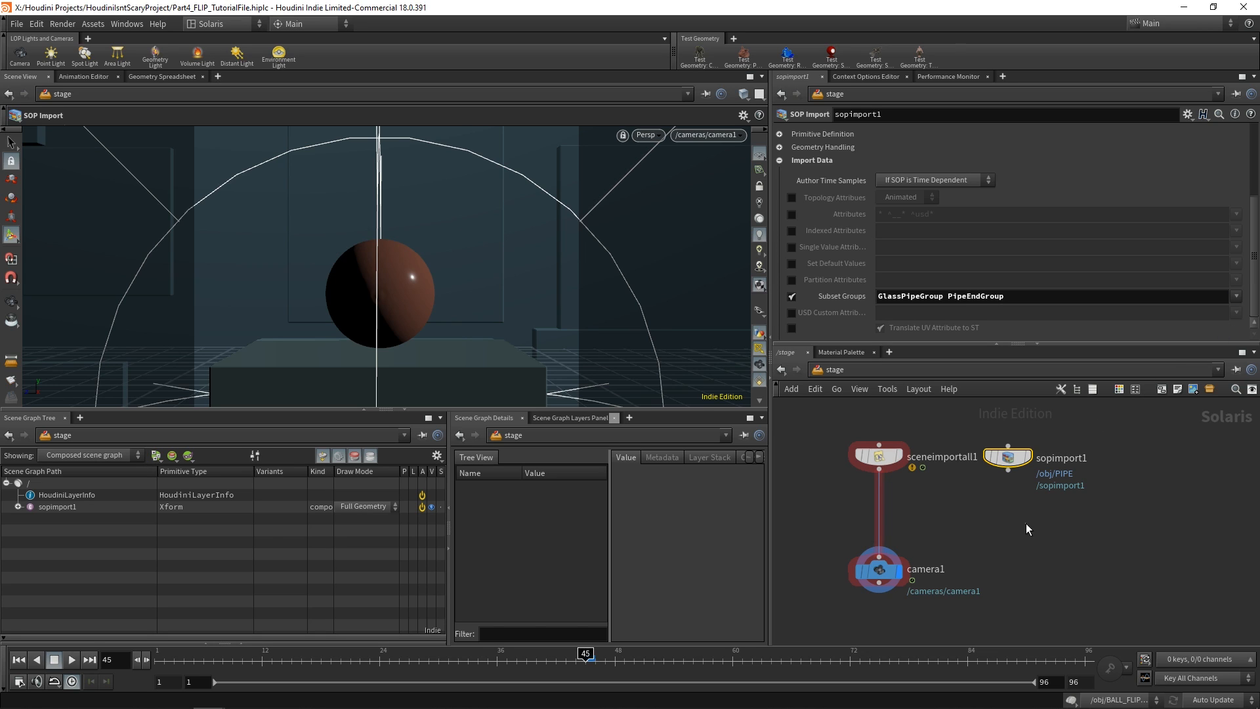
# Step: Insert a Merge node between the scene import and camera nodes and connect the SOP Import node to it
pyautogui.moveTo(1008, 522); pyautogui.dragTo(991, 509, button='middle')
pyautogui.press('Tab')
pyautogui.write('merge')
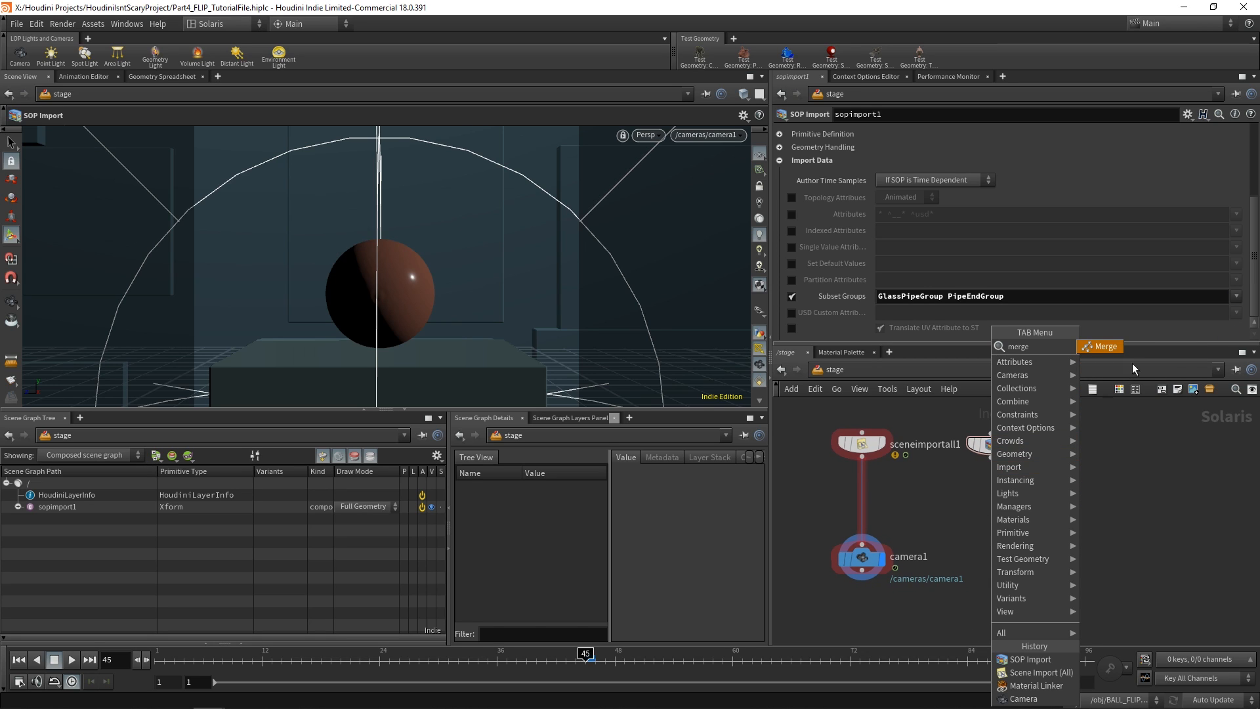
pyautogui.click(1108, 347)
pyautogui.click(864, 501)
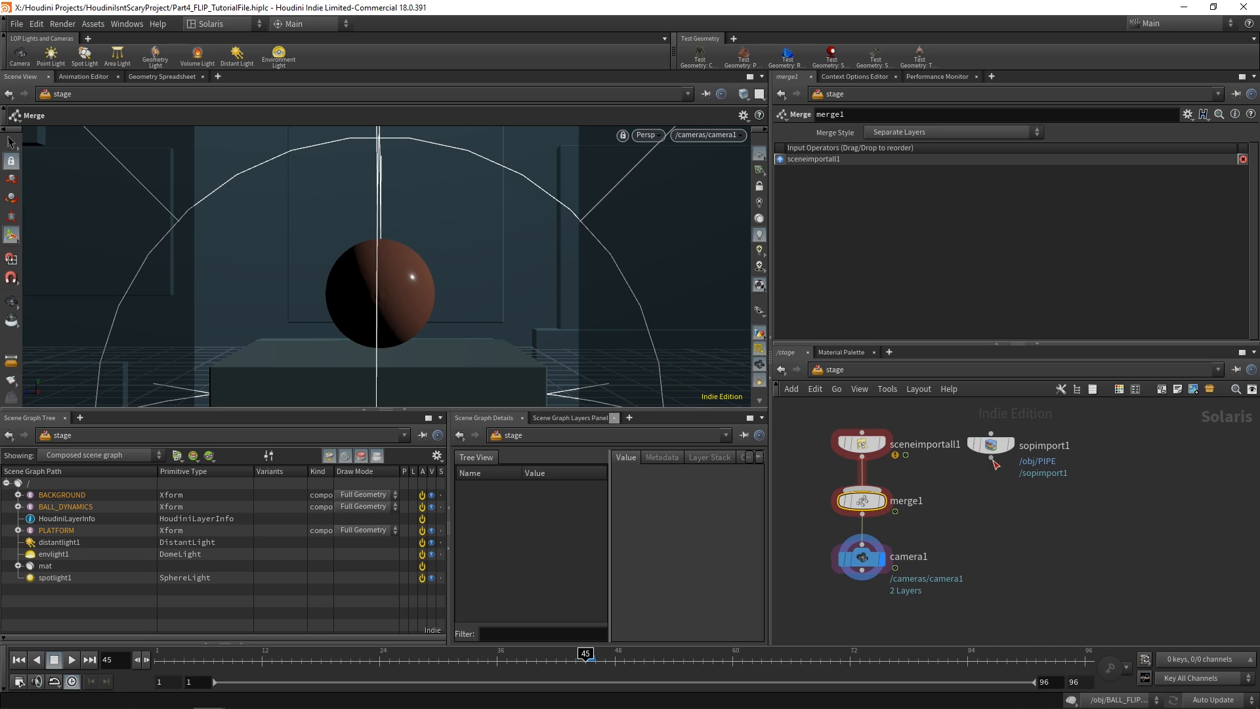
pyautogui.moveTo(996, 464); pyautogui.dragTo(862, 489)
# Step: Make room below the Merge node and insert a Material Linker node between it and the camera node
pyautogui.moveTo(847, 565); pyautogui.dragTo(849, 535, button='middle')
pyautogui.moveTo(821, 569); pyautogui.dragTo(882, 516)
pyautogui.moveTo(871, 569); pyautogui.dragTo(871, 598)
pyautogui.moveTo(889, 588); pyautogui.dragTo(896, 562, button='middle')
pyautogui.moveTo(862, 583); pyautogui.dragTo(867, 595)
pyautogui.press('Tab')
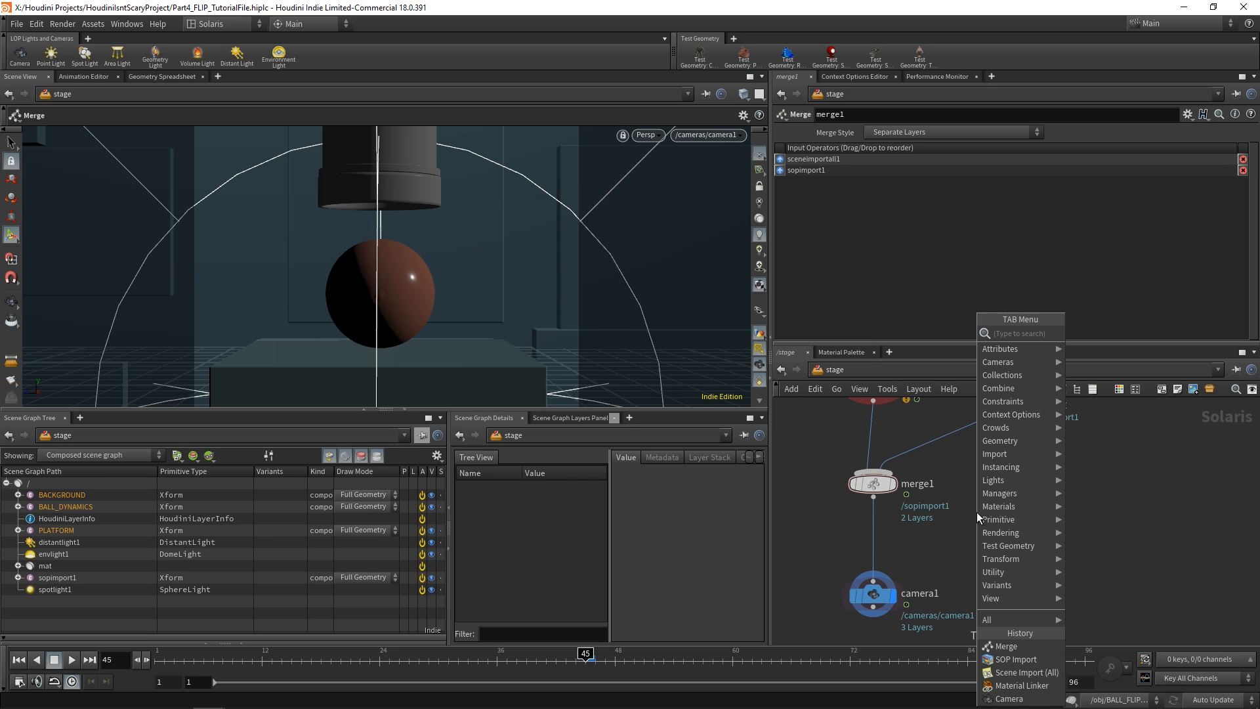
pyautogui.write('mat')
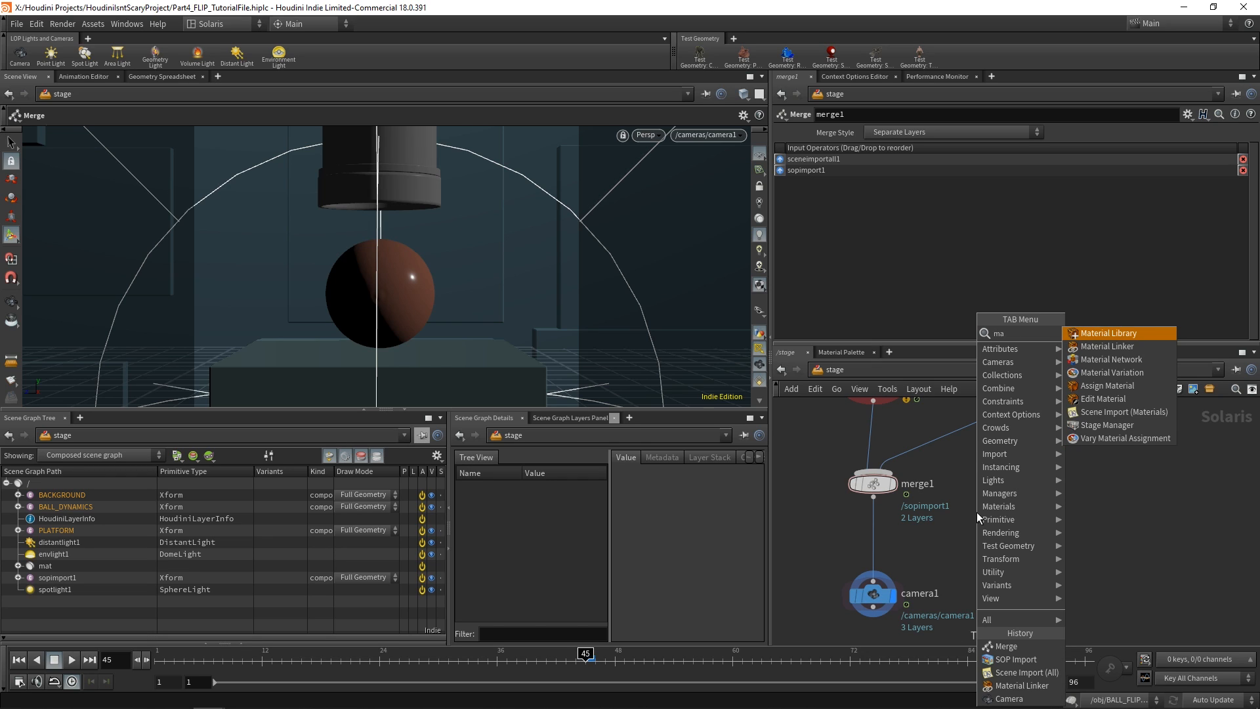
pyautogui.click(1124, 341)
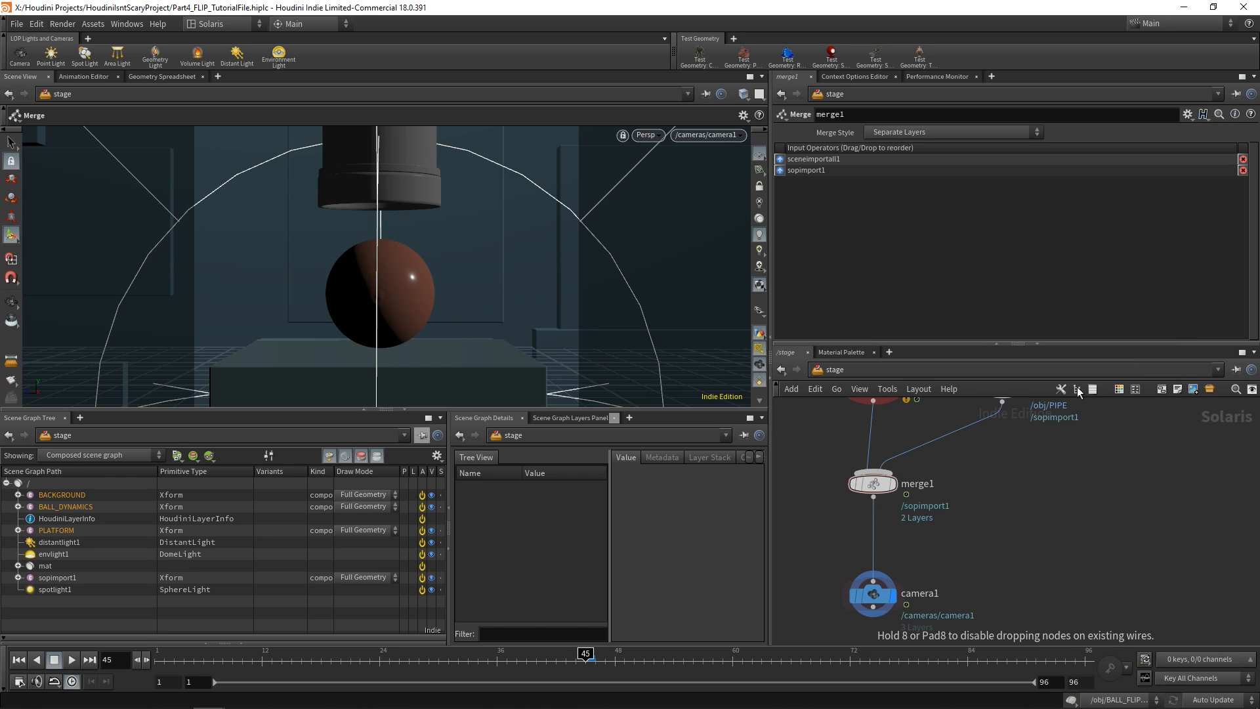
pyautogui.click(874, 537)
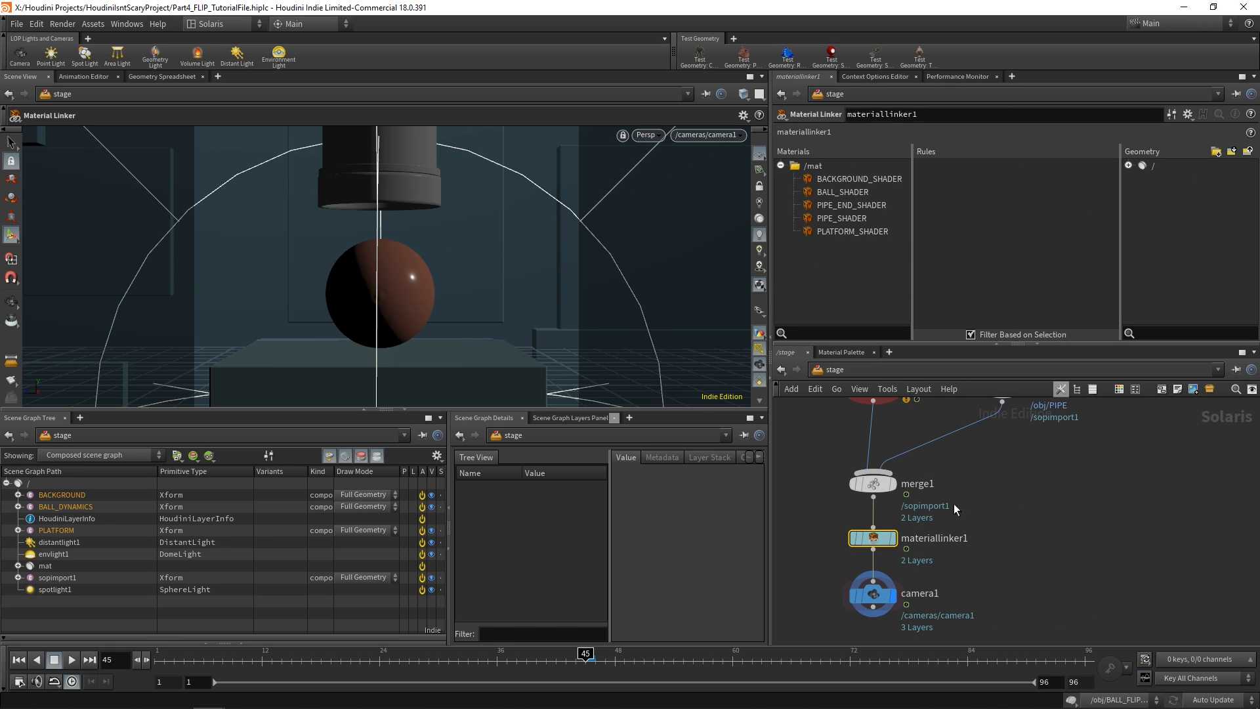
# Step: Set the SOP Import node's import path prefix to PIPE
pyautogui.click(1130, 165)
pyautogui.moveTo(1005, 403); pyautogui.dragTo(995, 440, button='middle')
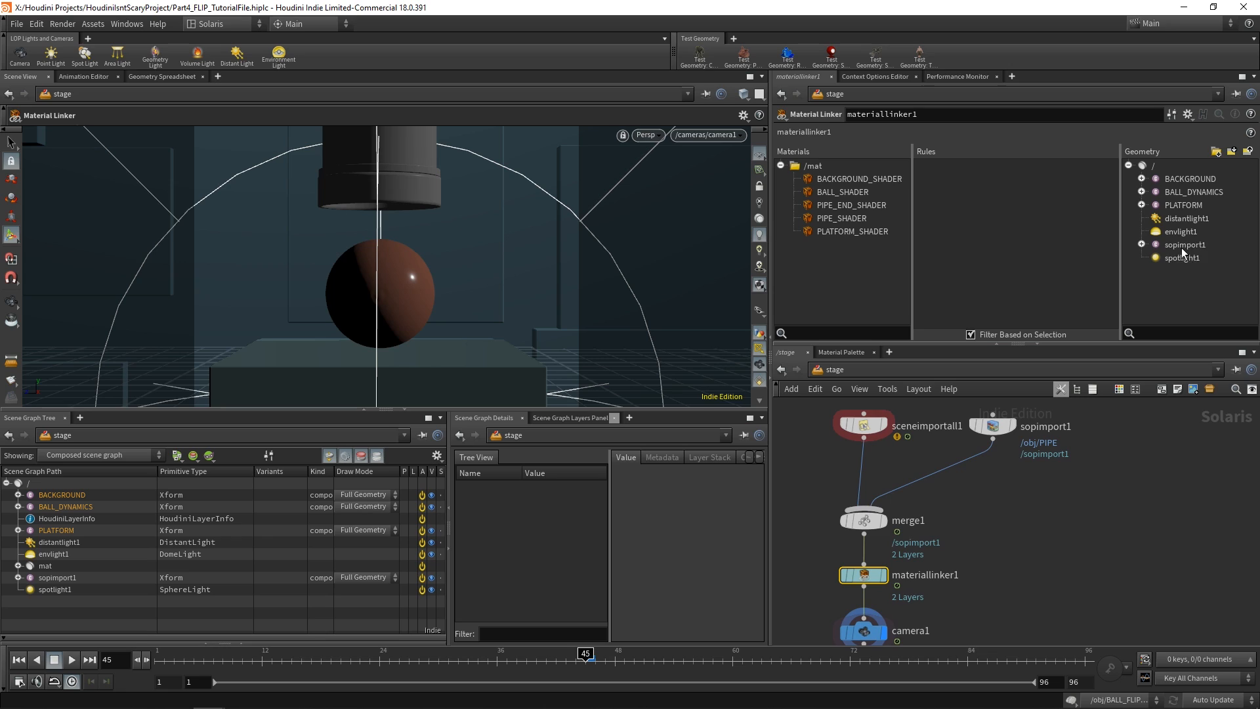
pyautogui.click(1011, 430)
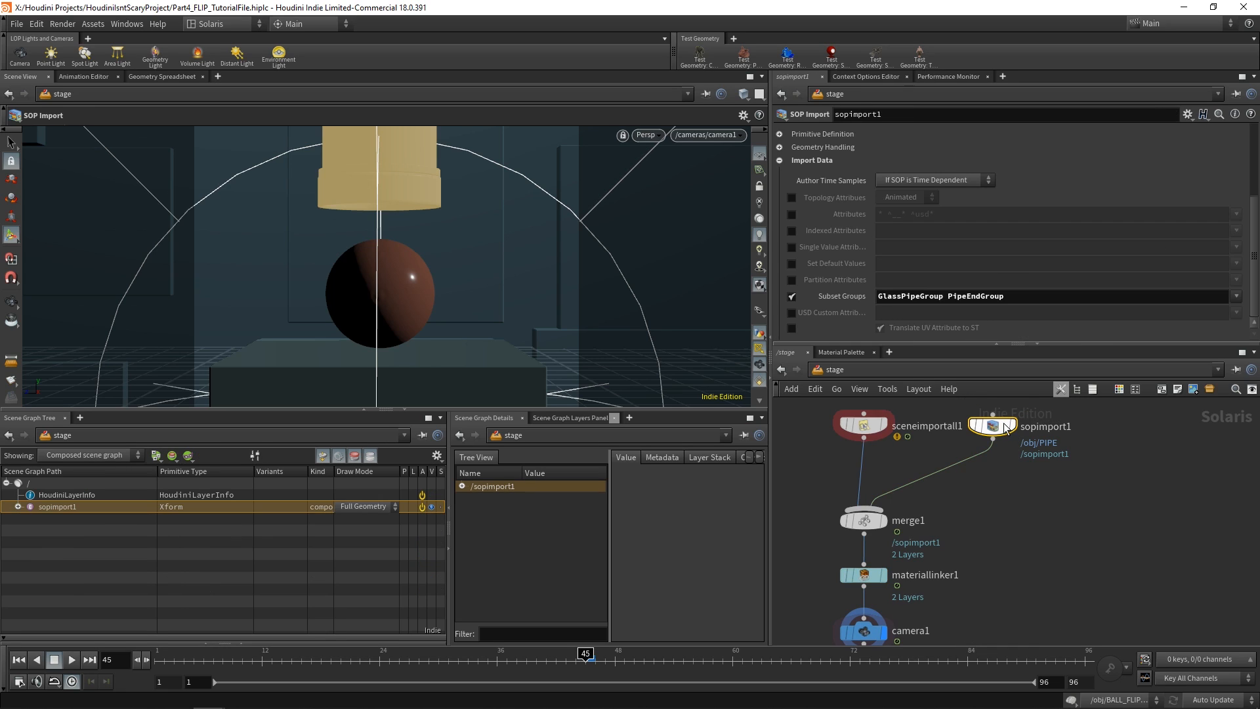
pyautogui.scroll(4, 794, 238)
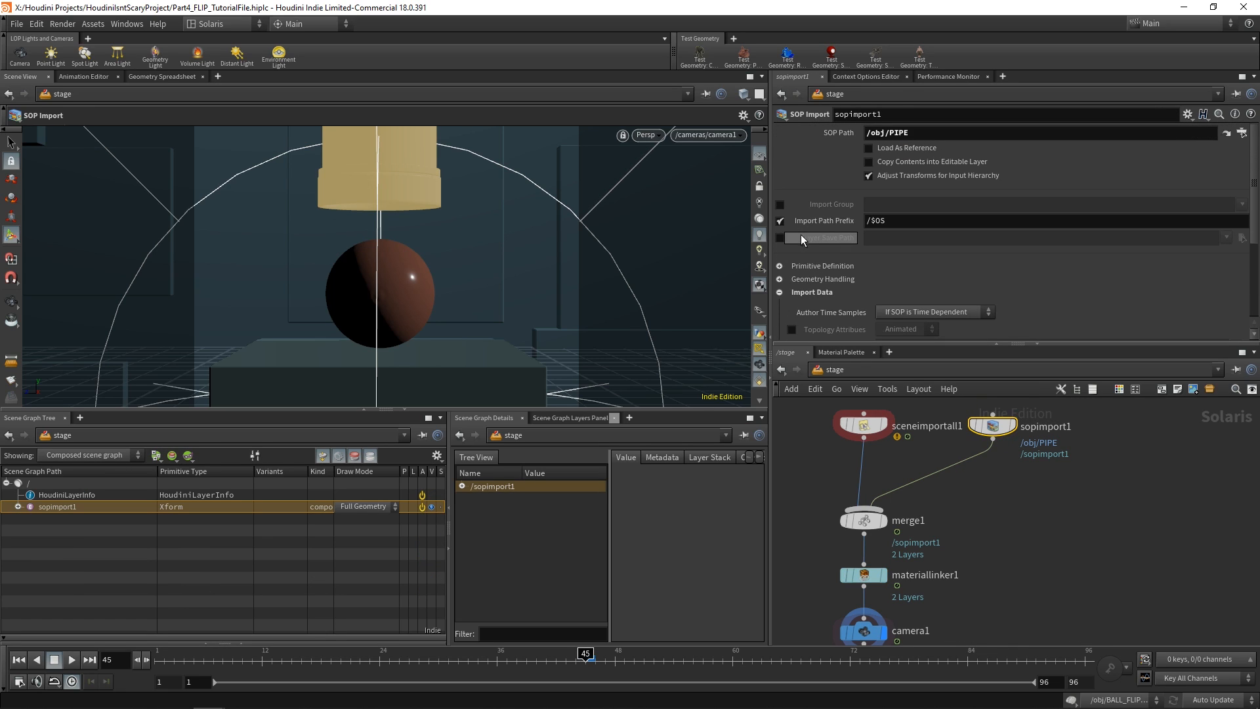
pyautogui.moveTo(903, 221); pyautogui.dragTo(801, 214)
pyautogui.write('PIPE')
pyautogui.press('Return')
# Step: In the Material Linker, assign PIPE_SHADER to GlassPipeGroup and PIPE_END_SHADER to PipeEndGroup under PIPE's mesh_0
pyautogui.click(880, 575)
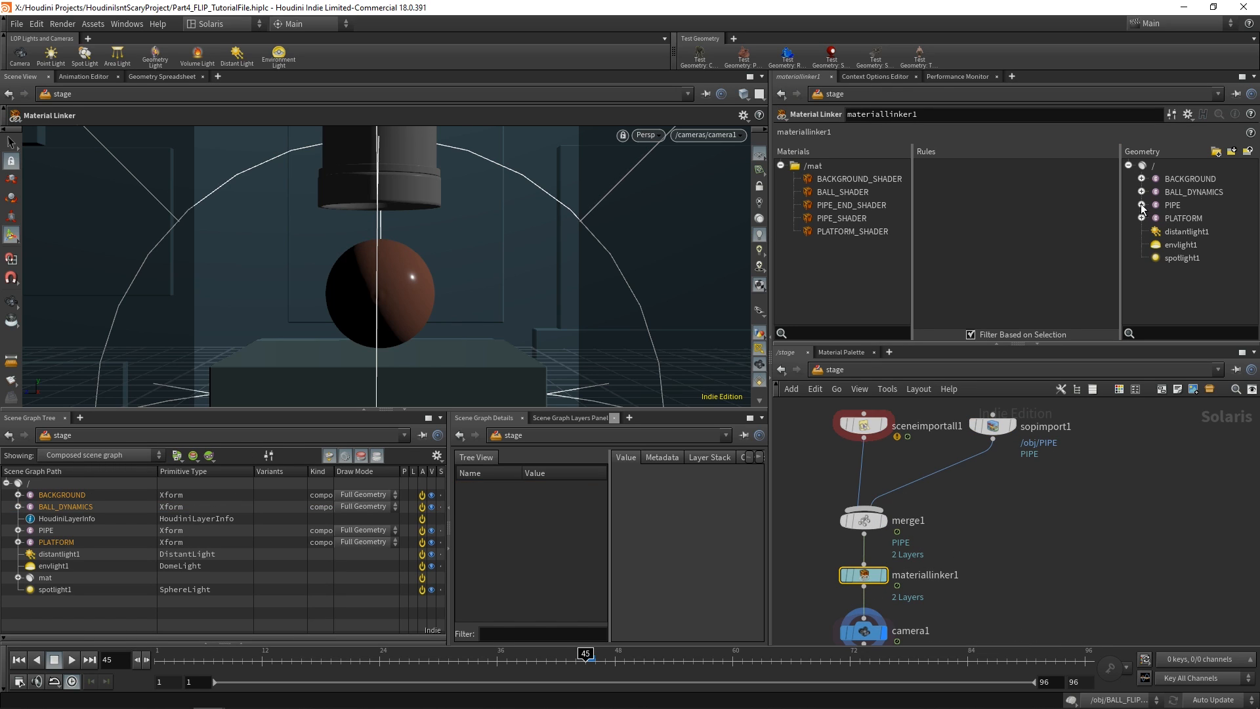
pyautogui.click(1144, 205)
pyautogui.click(1156, 218)
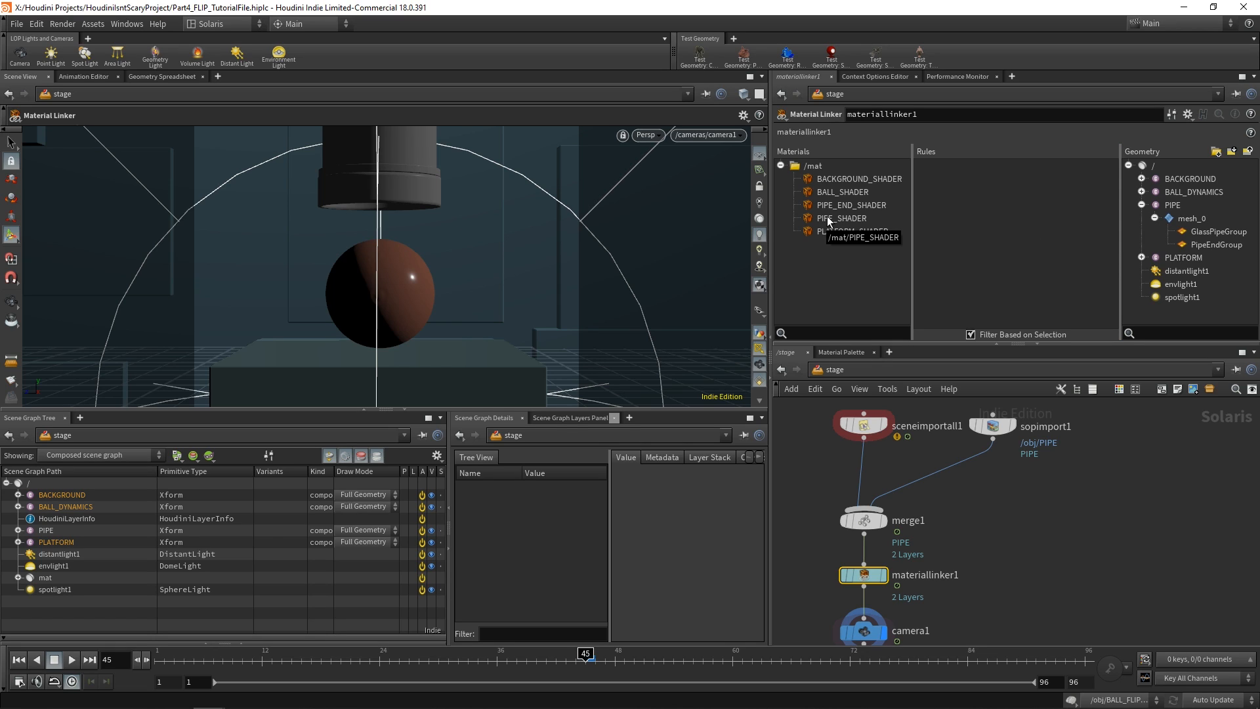
pyautogui.moveTo(827, 215); pyautogui.dragTo(1201, 231)
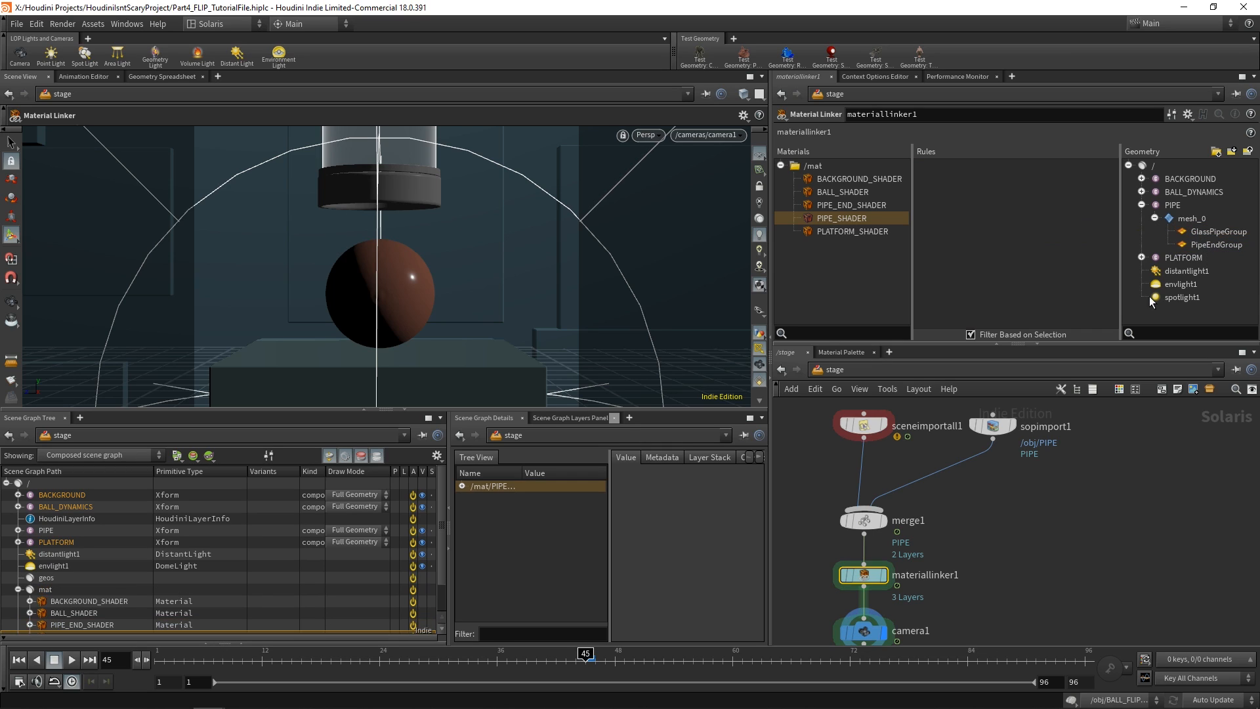
pyautogui.moveTo(830, 204); pyautogui.dragTo(1207, 243)
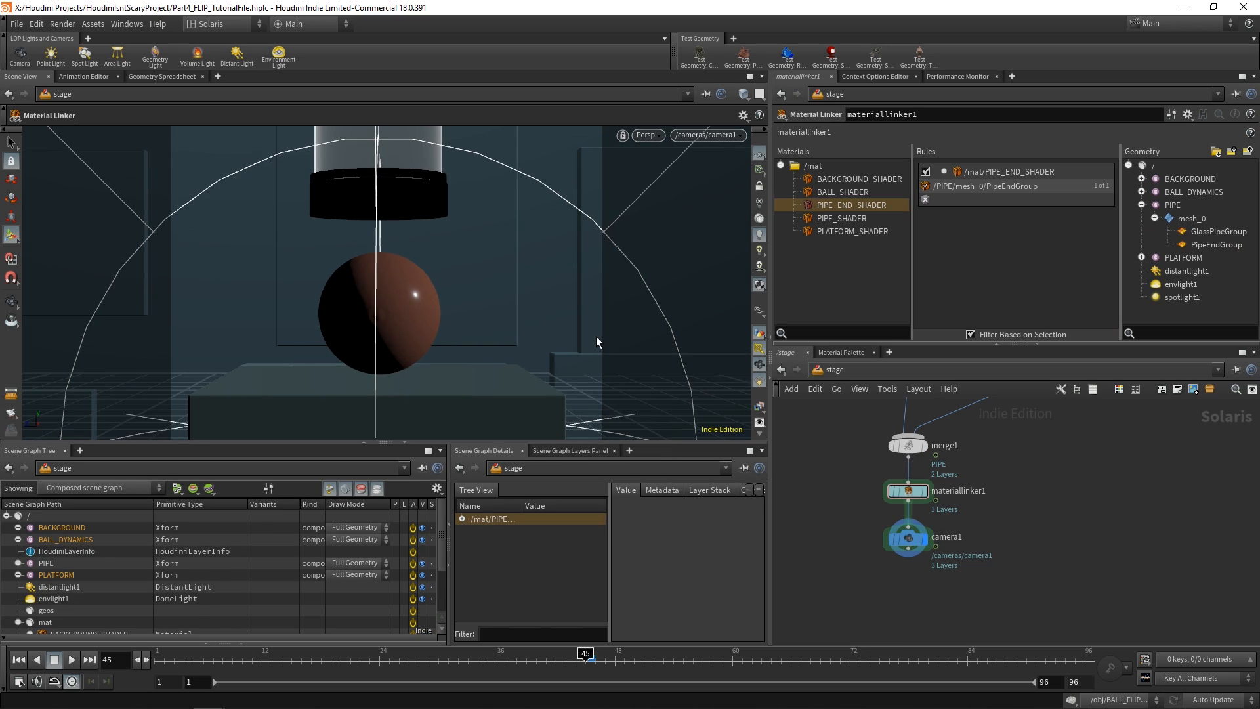
# Step: Switch the viewport renderer from Houdini GL to Karma (Beta)
pyautogui.click(643, 135)
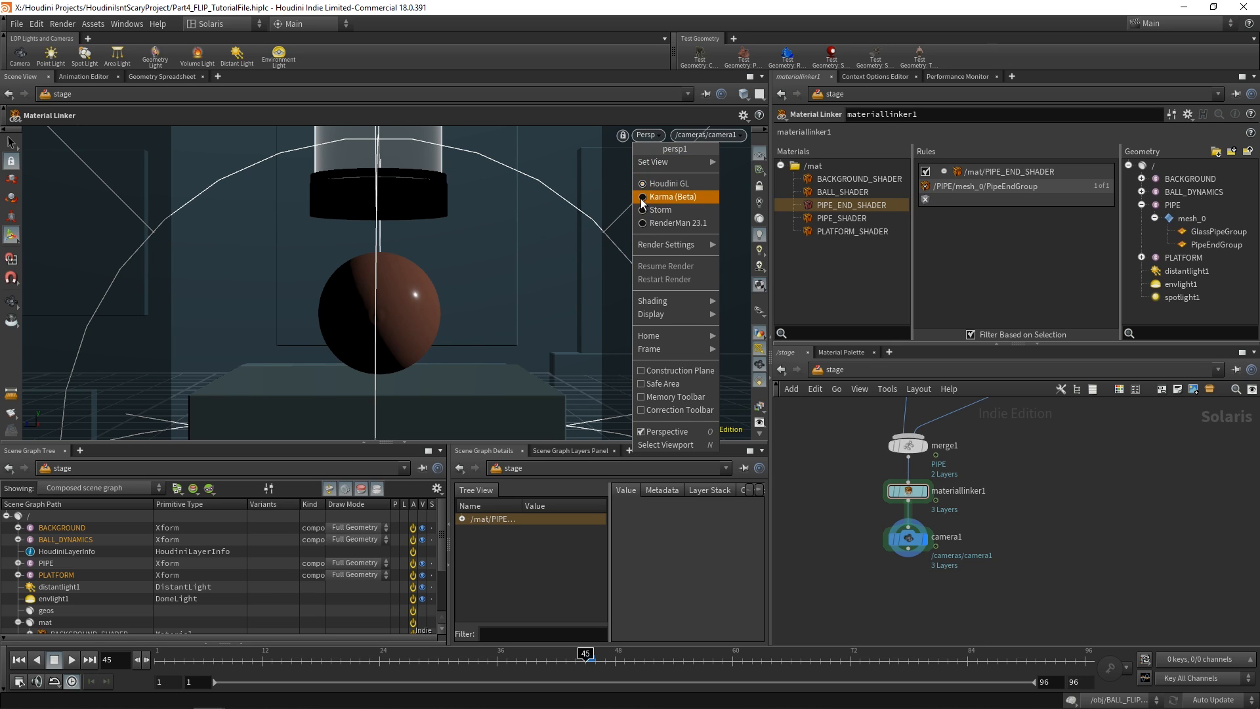
pyautogui.click(676, 197)
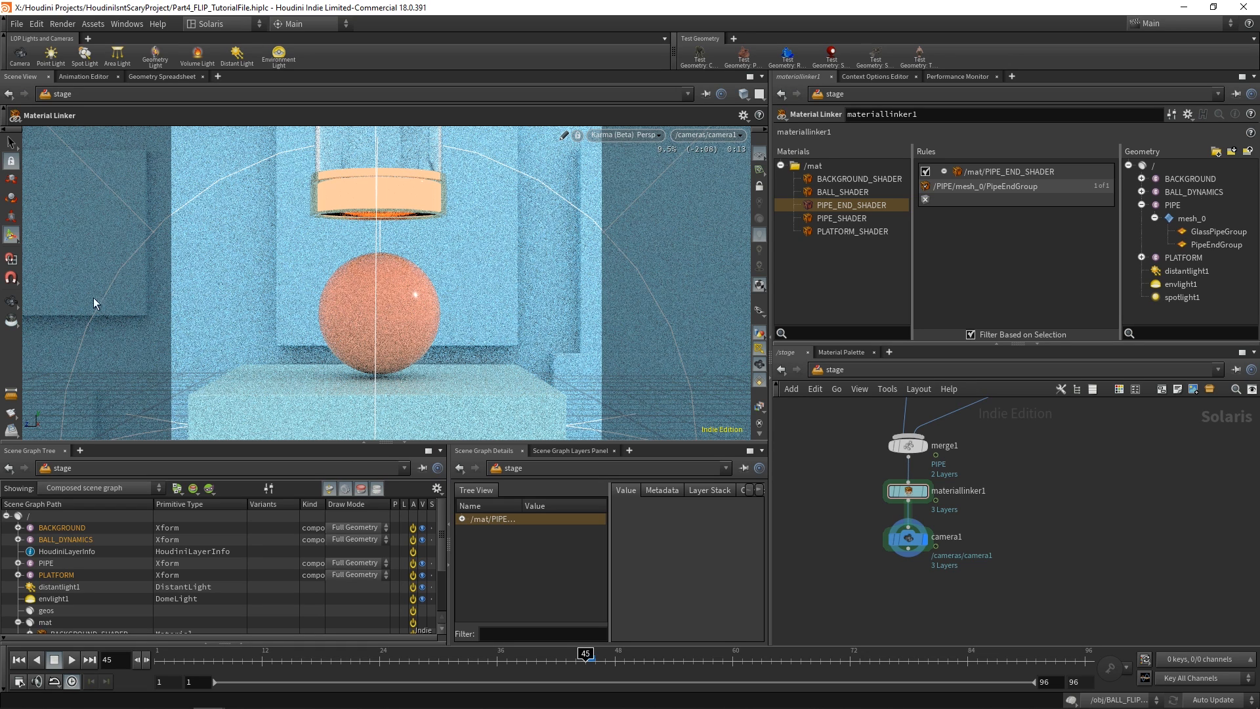
# Step: Inspect the Karma-rendered scene from a free angle and return to the view through /cameras/camera1
pyautogui.click(11, 301)
pyautogui.moveTo(337, 309); pyautogui.dragTo(511, 331)
pyautogui.moveTo(512, 331); pyautogui.dragTo(581, 207, button='middle')
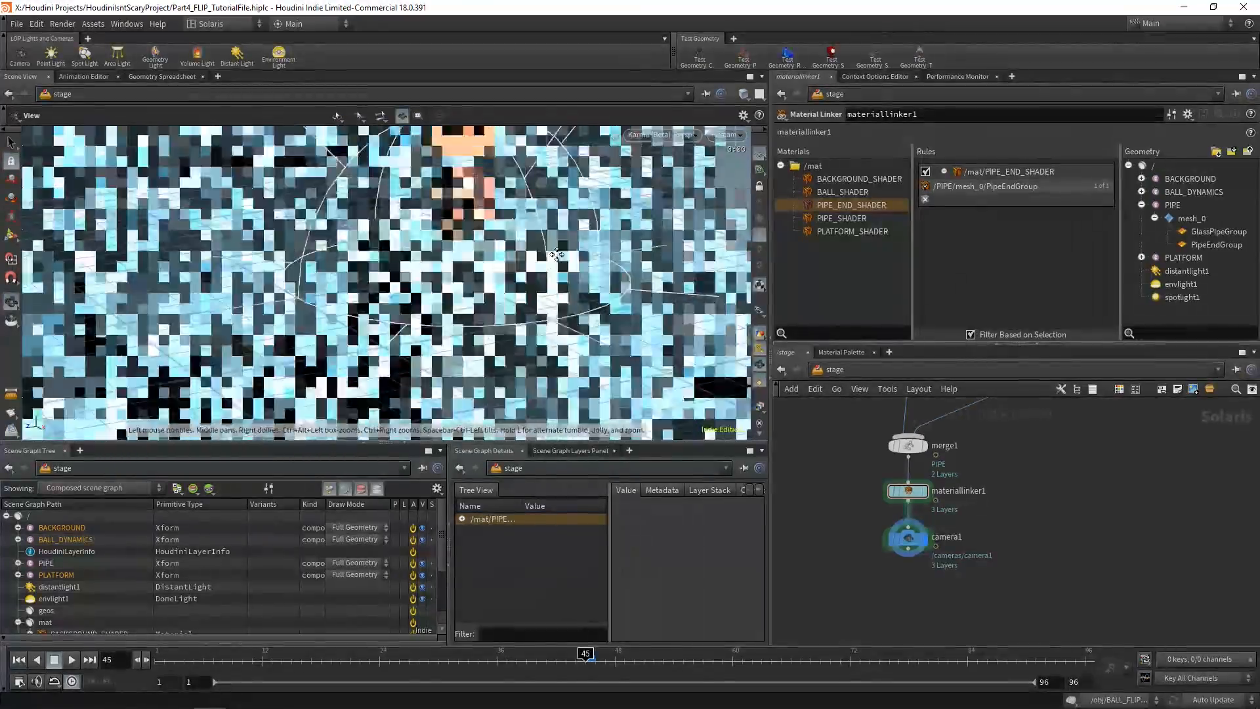
pyautogui.moveTo(571, 230); pyautogui.dragTo(541, 191)
pyautogui.moveTo(541, 191); pyautogui.dragTo(591, 191, button='middle')
pyautogui.moveTo(591, 190); pyautogui.dragTo(571, 256, button='right')
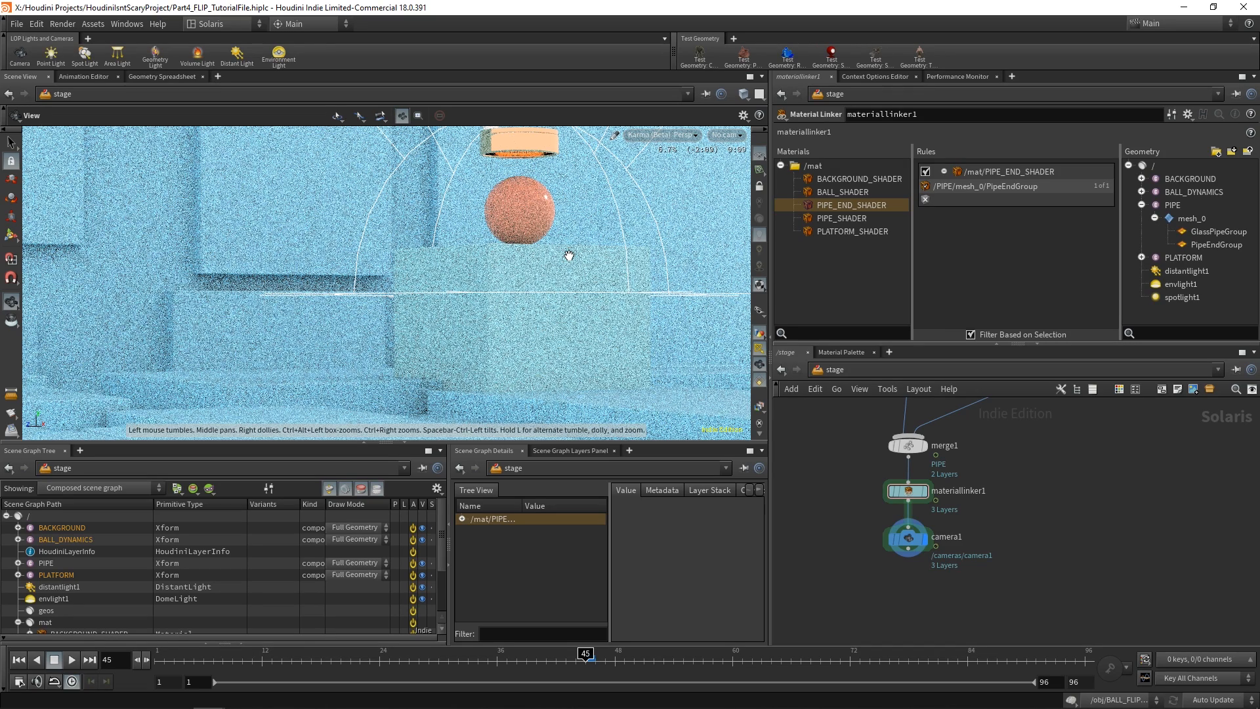
pyautogui.click(663, 134)
pyautogui.moveTo(672, 168)
pyautogui.click(729, 134)
pyautogui.click(728, 135)
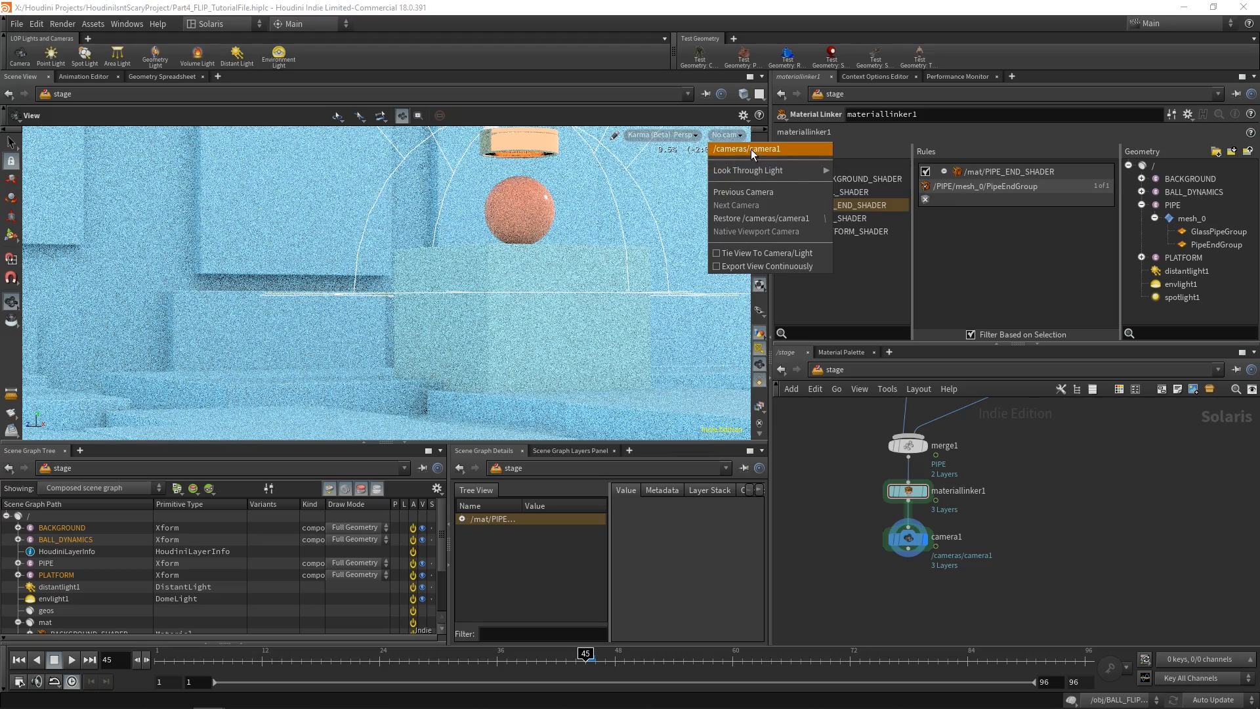
pyautogui.click(755, 147)
# Step: Add a Karma node after the camera node and set its resolution to the HDTV 1080 preset
pyautogui.moveTo(963, 617); pyautogui.dragTo(960, 608, button='middle')
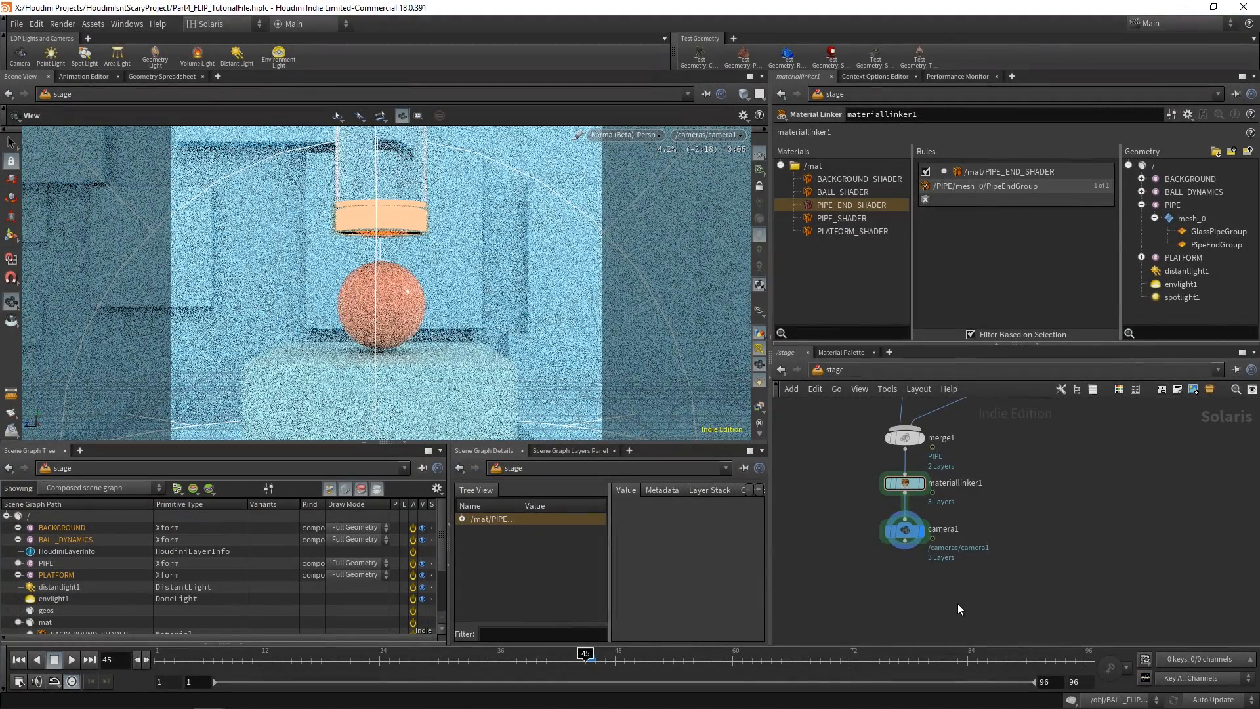
pyautogui.press('Tab')
pyautogui.write('karma')
pyautogui.press('Return')
pyautogui.click(879, 578)
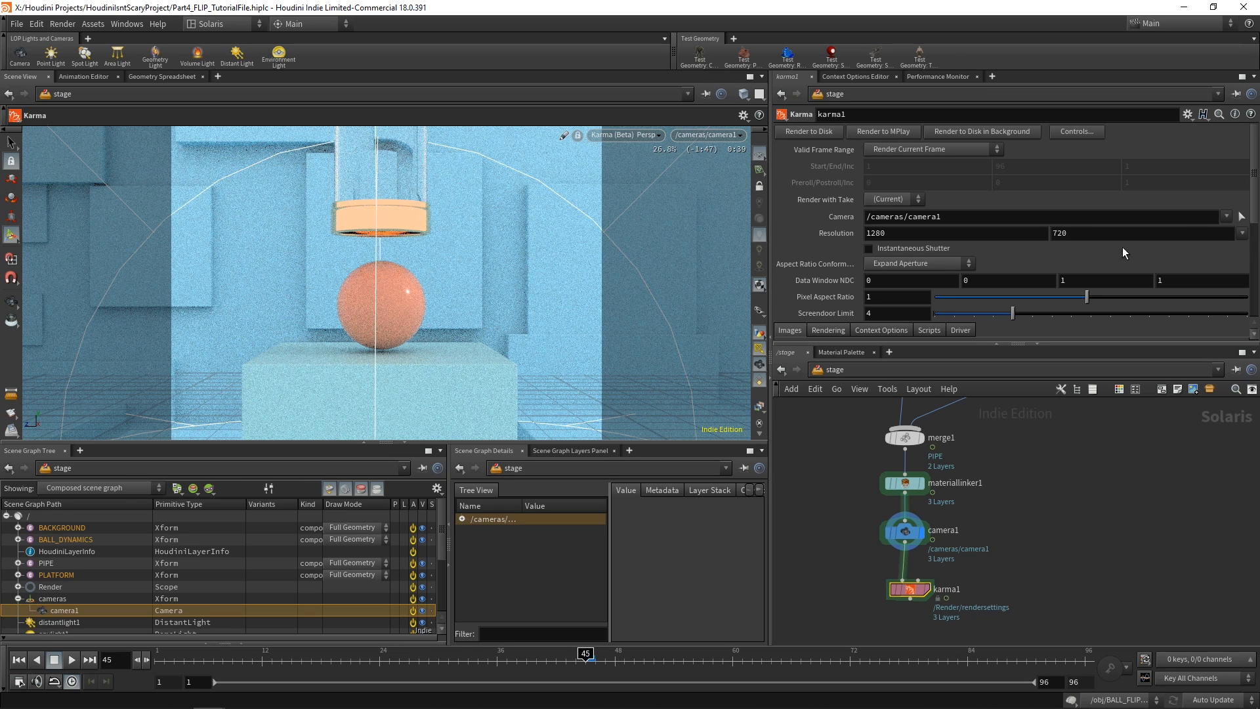
pyautogui.click(1242, 233)
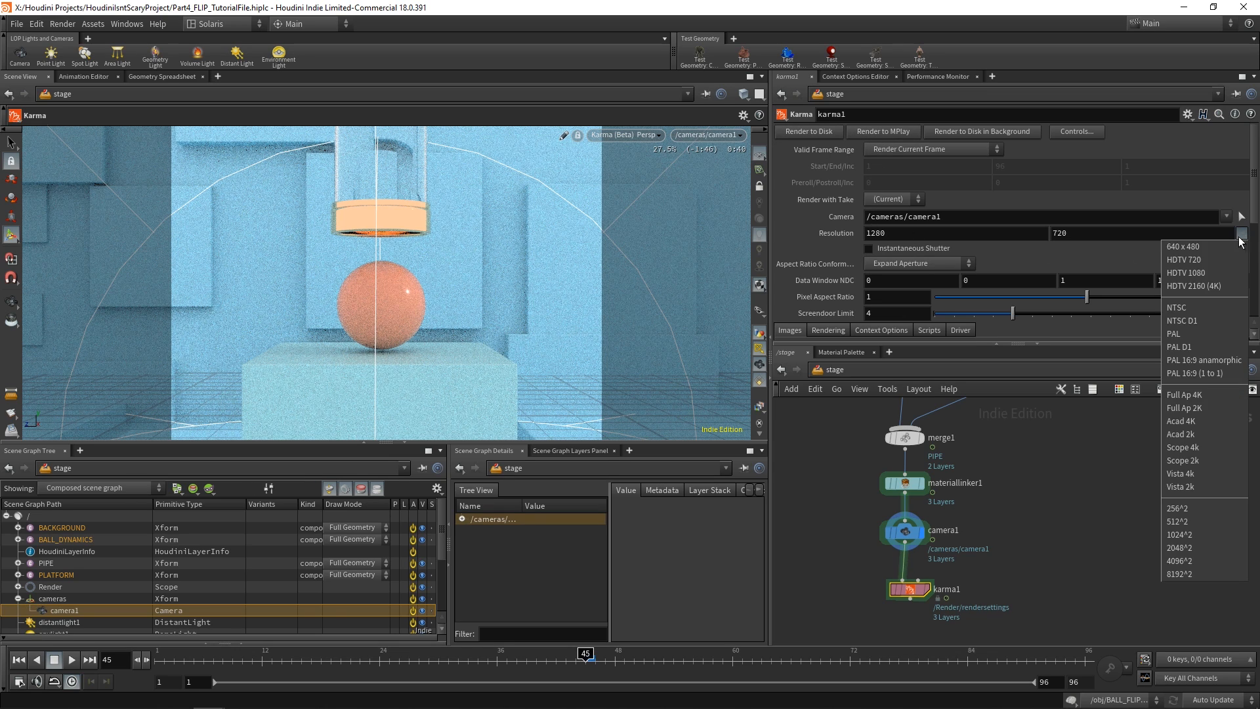
pyautogui.click(1192, 274)
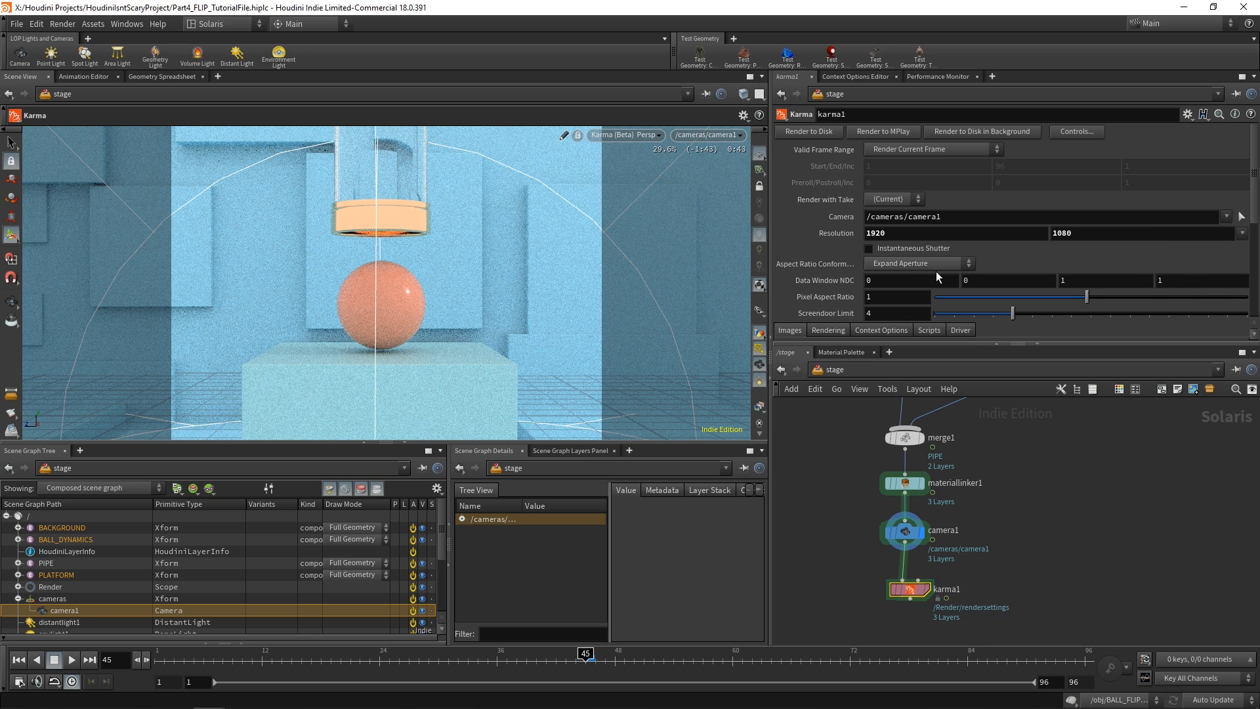
# Step: Set the Karma node's pixel samples to 12 in its sampling settings
pyautogui.scroll(-5, 832, 257)
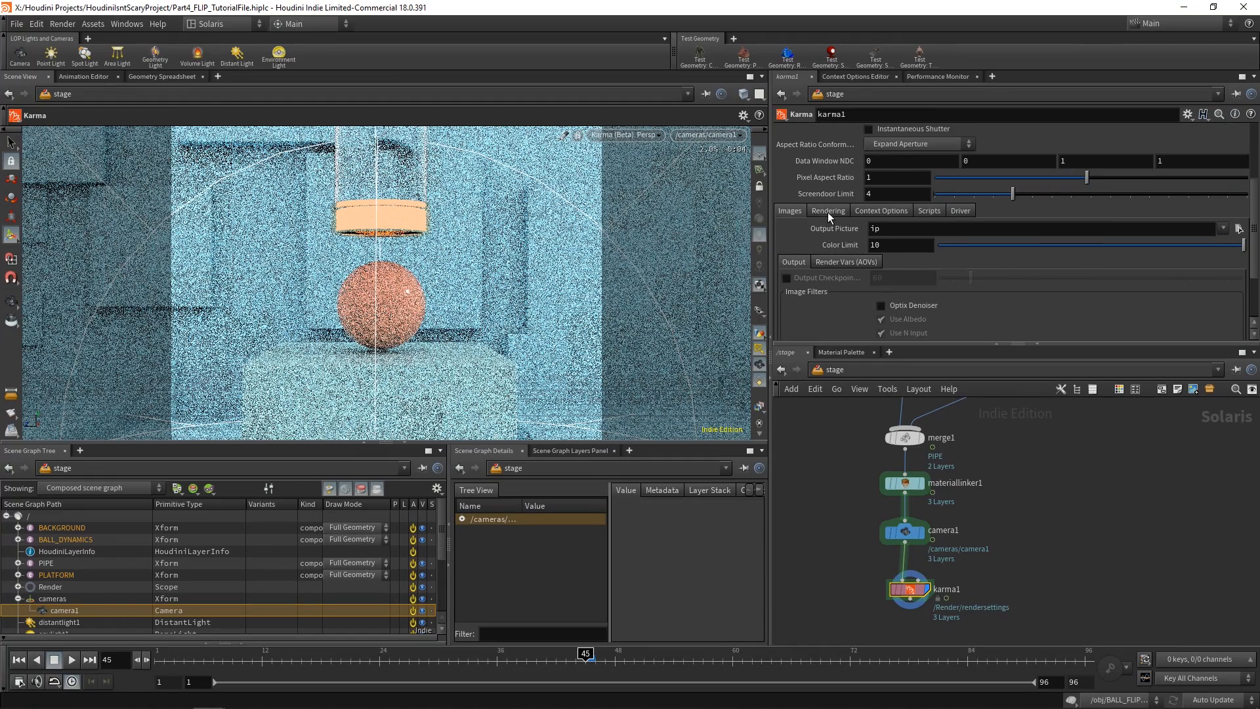
pyautogui.click(828, 211)
pyautogui.scroll(-2, 854, 258)
pyautogui.click(797, 179)
pyautogui.click(828, 178)
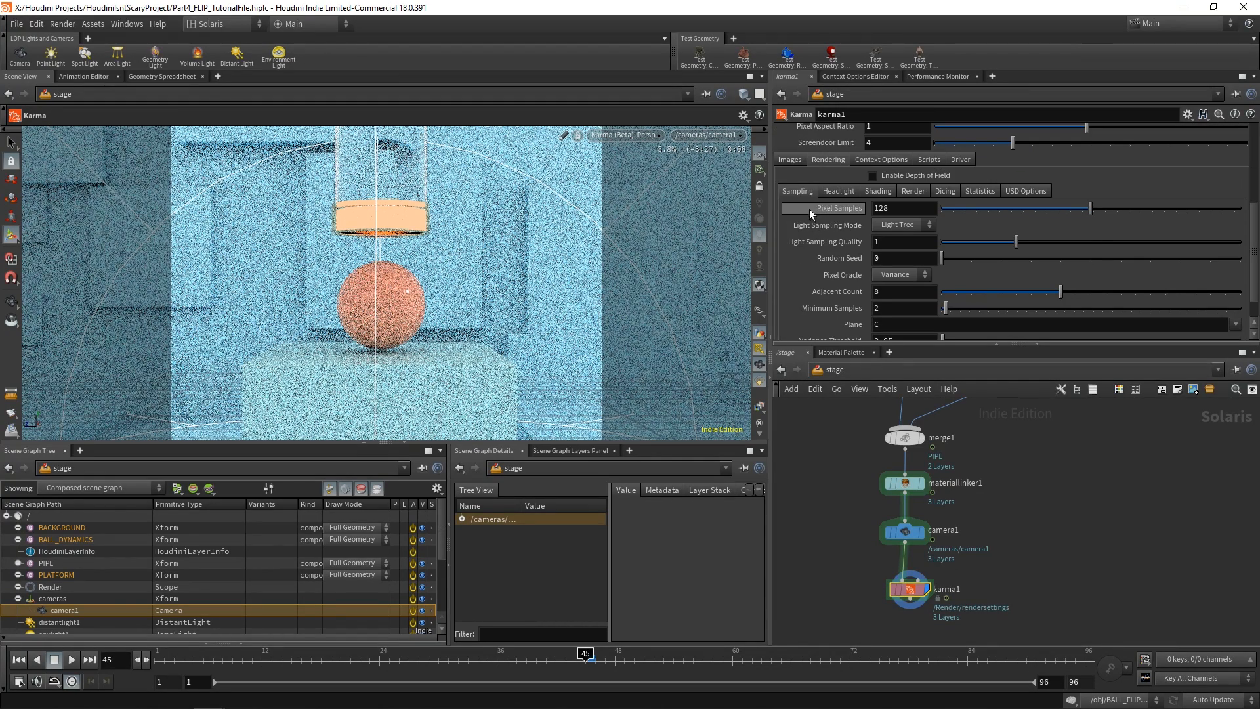
pyautogui.doubleClick(886, 208)
pyautogui.write('12')
pyautogui.press('Return')
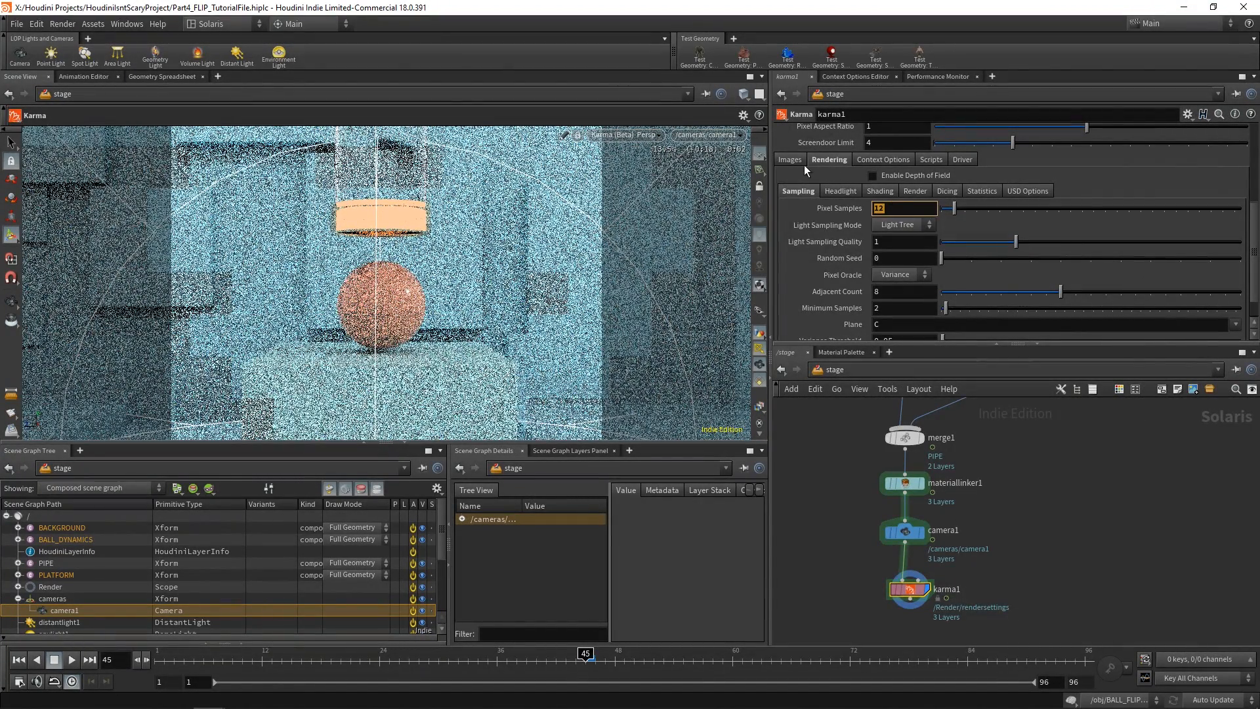
# Step: Locate the NVIDIA OptiX Denoiser download command and enable the Optix Denoiser image filter on the Karma node
pyautogui.scroll(2, 817, 190)
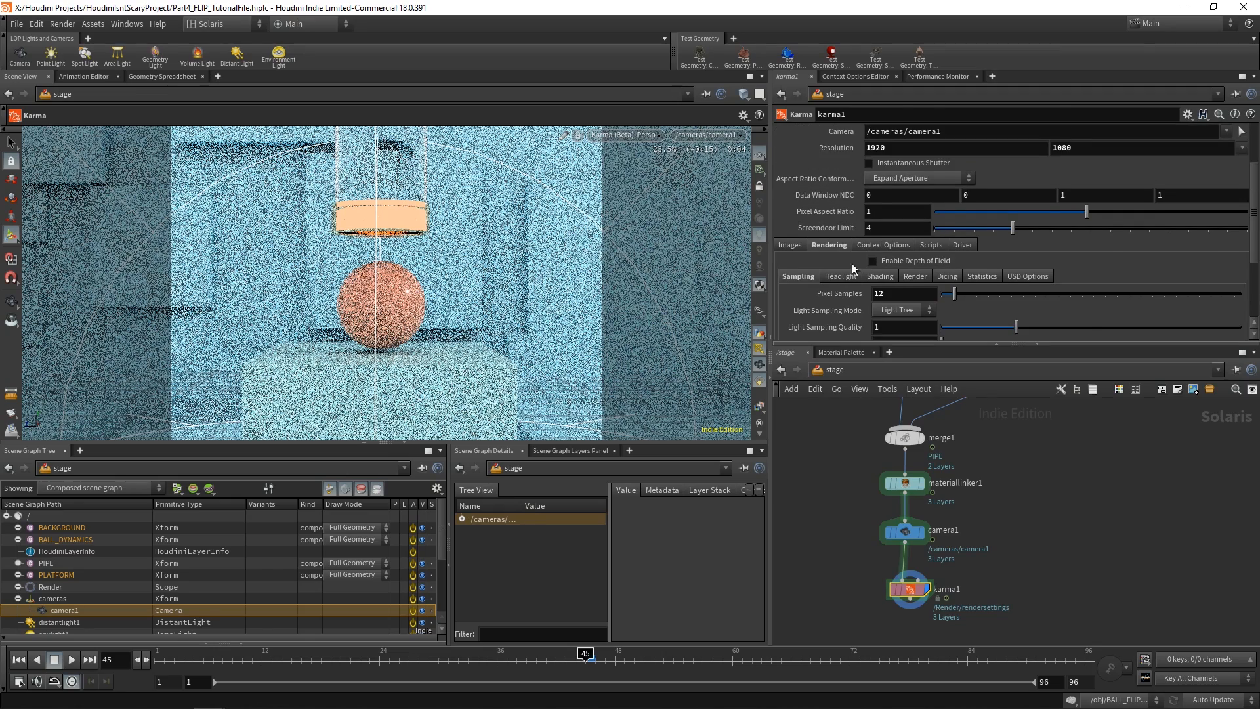
pyautogui.click(790, 228)
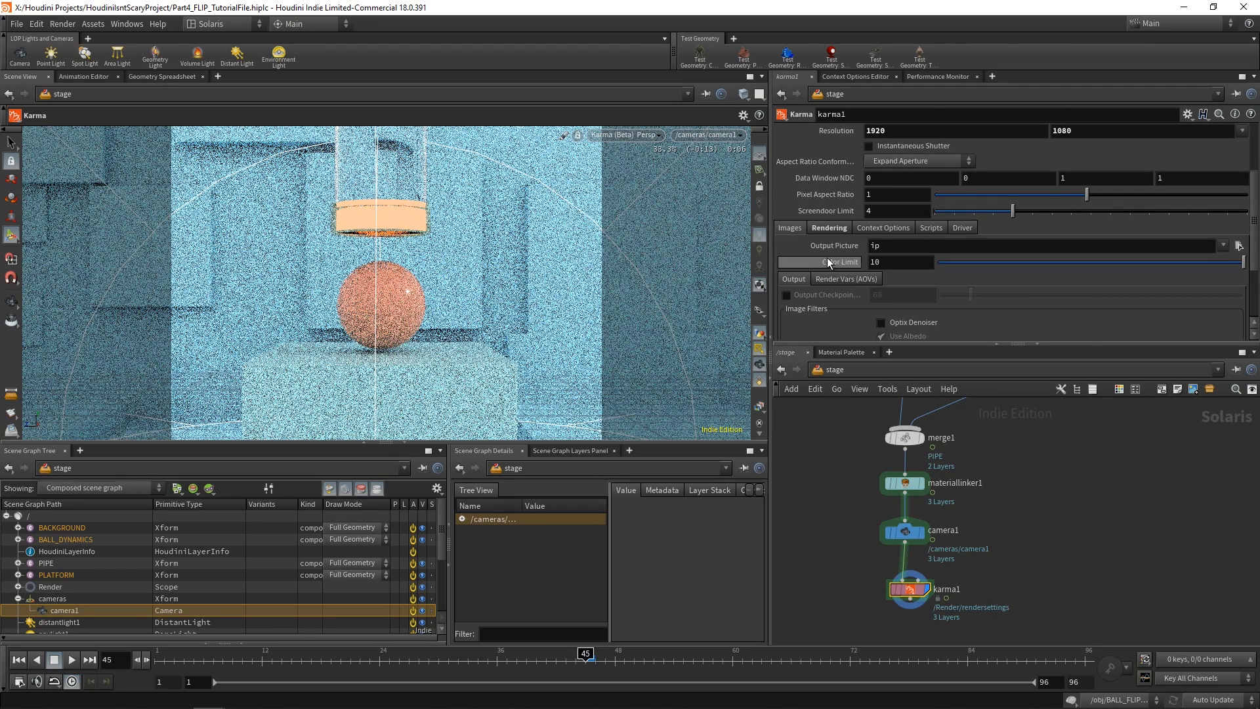
pyautogui.scroll(-1, 848, 278)
pyautogui.scroll(-1, 848, 278)
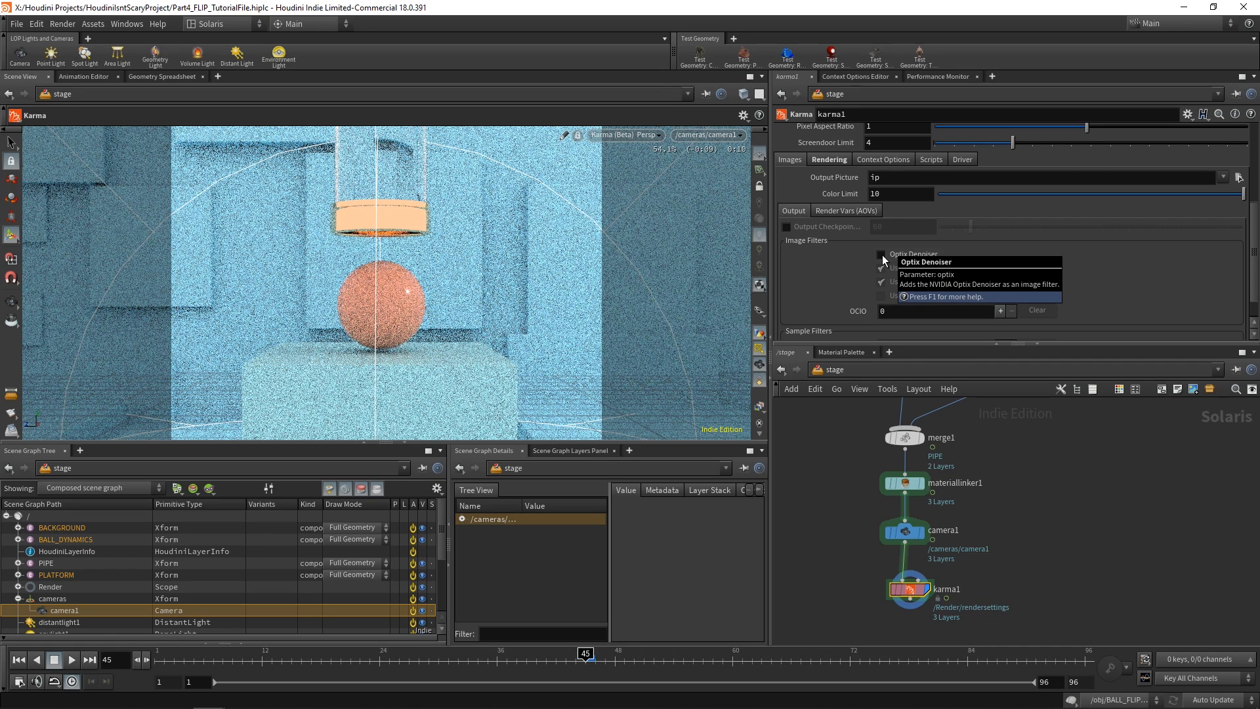
pyautogui.click(40, 28)
pyautogui.moveTo(61, 27)
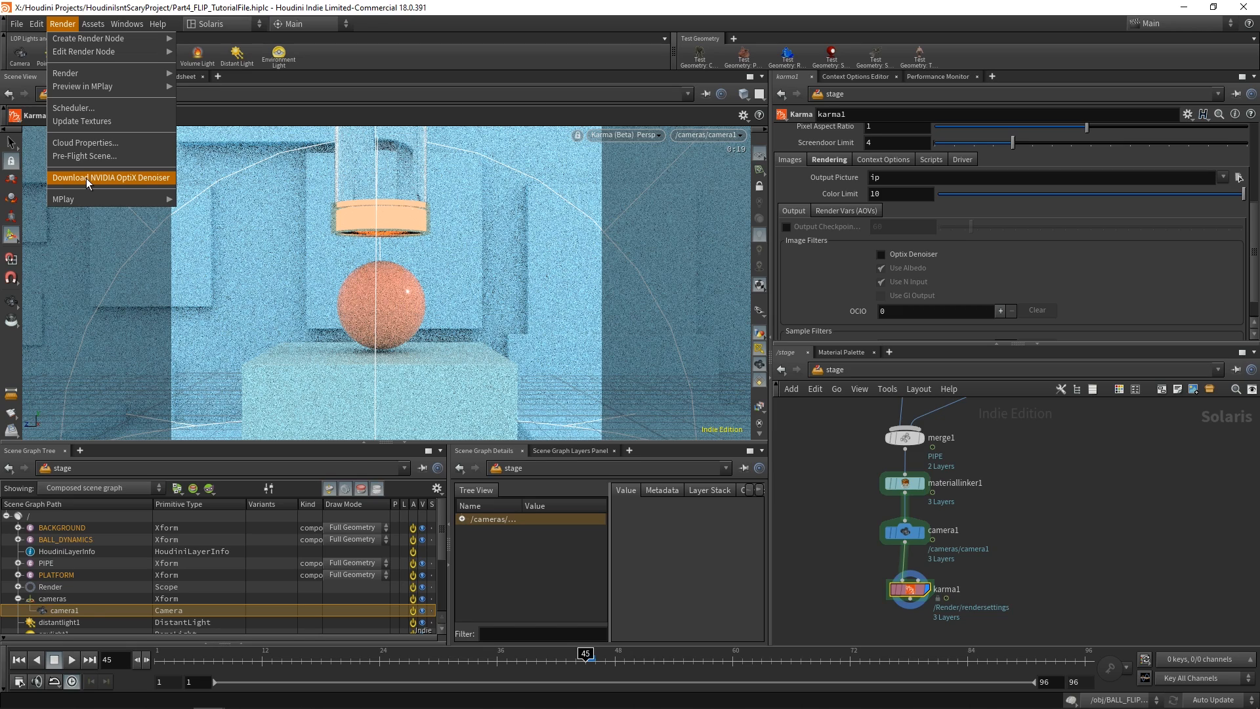
pyautogui.click(1044, 460)
pyautogui.click(880, 252)
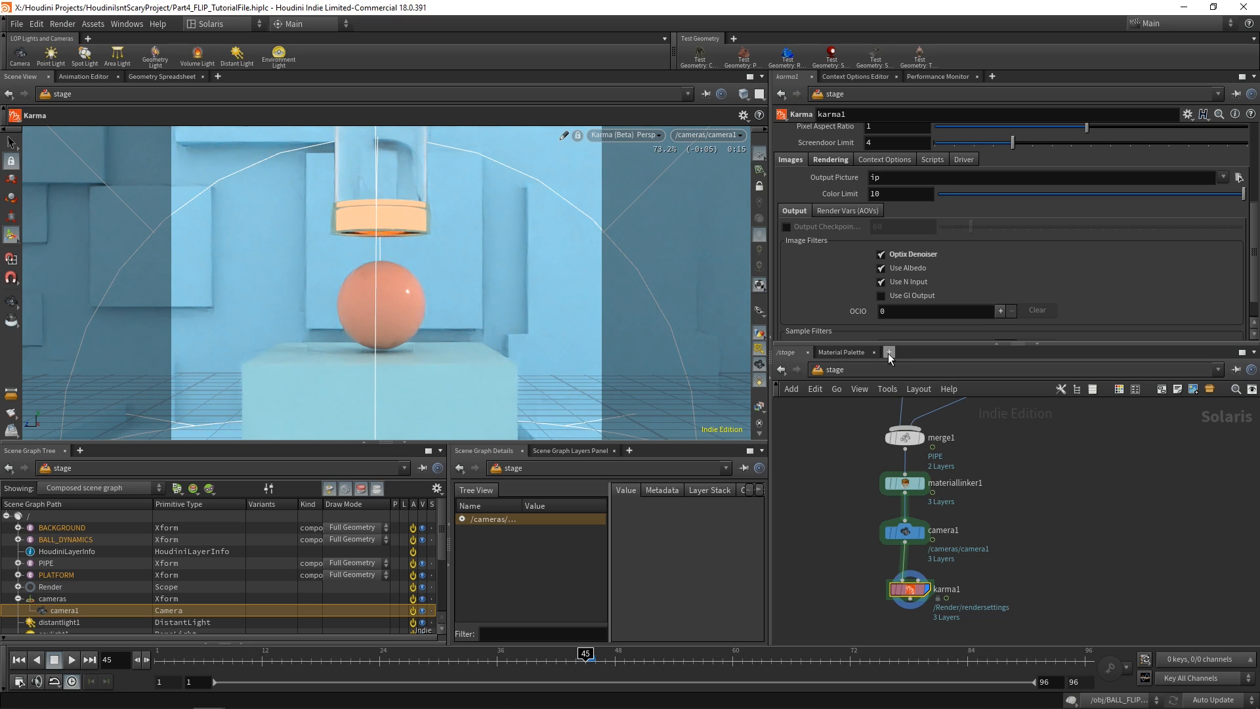
# Step: Review the Karma node's sampling settings alongside its denoiser image filter options
pyautogui.click(829, 160)
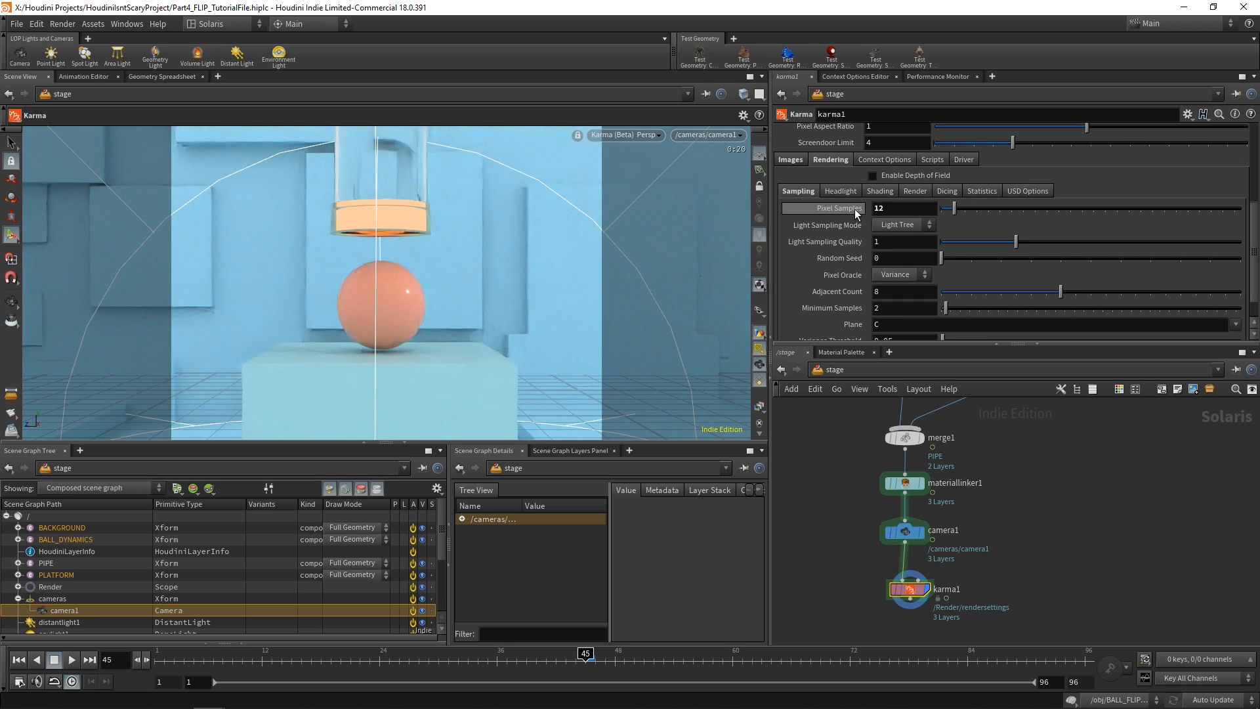
pyautogui.click(788, 161)
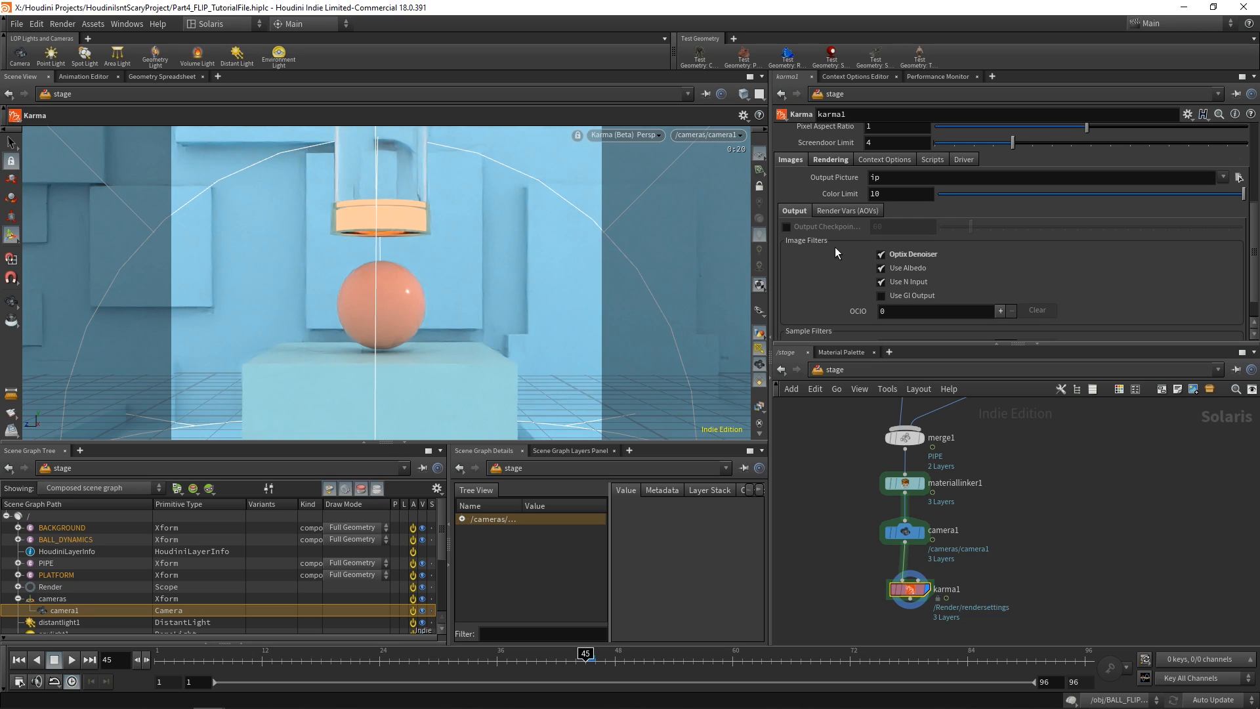
pyautogui.click(821, 160)
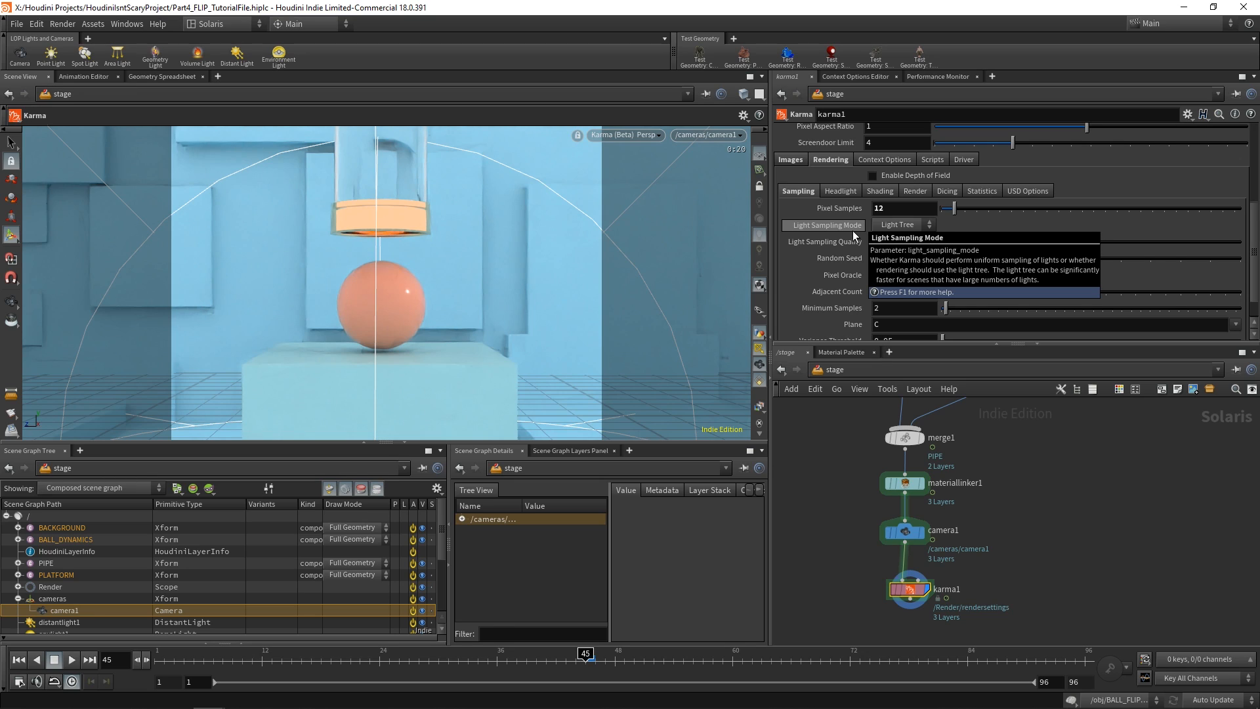
pyautogui.scroll(3, 841, 235)
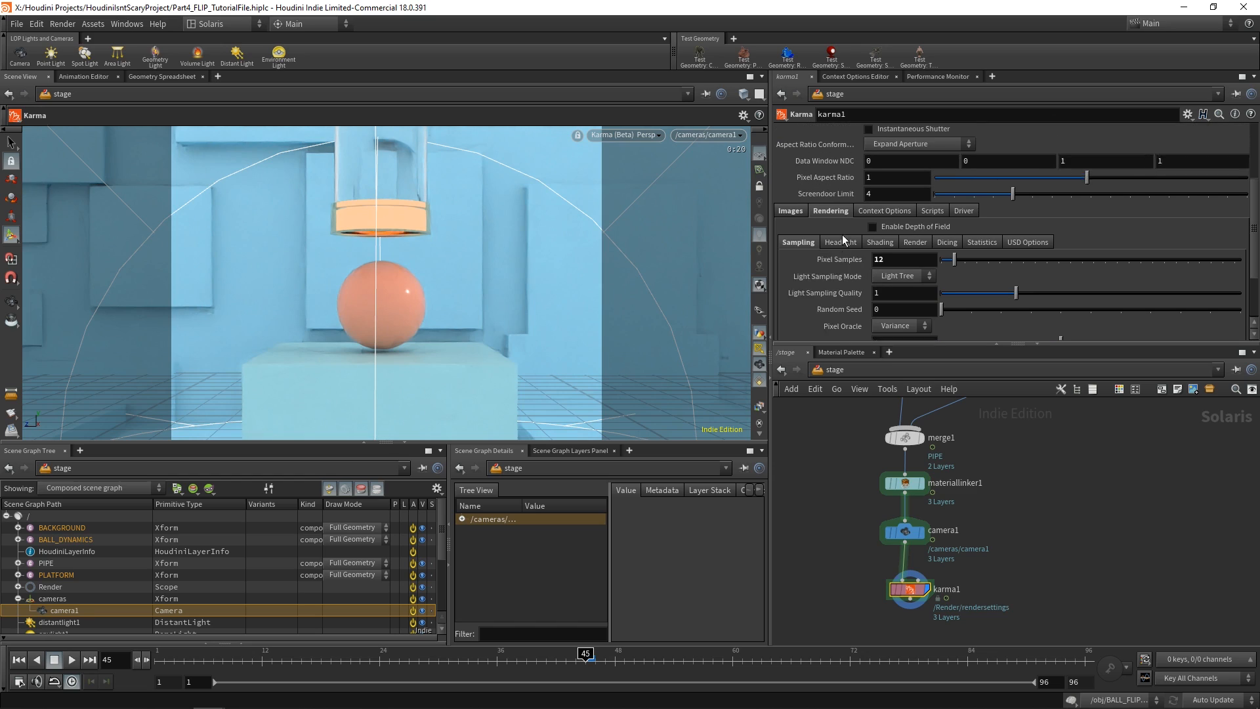
pyautogui.scroll(1, 841, 239)
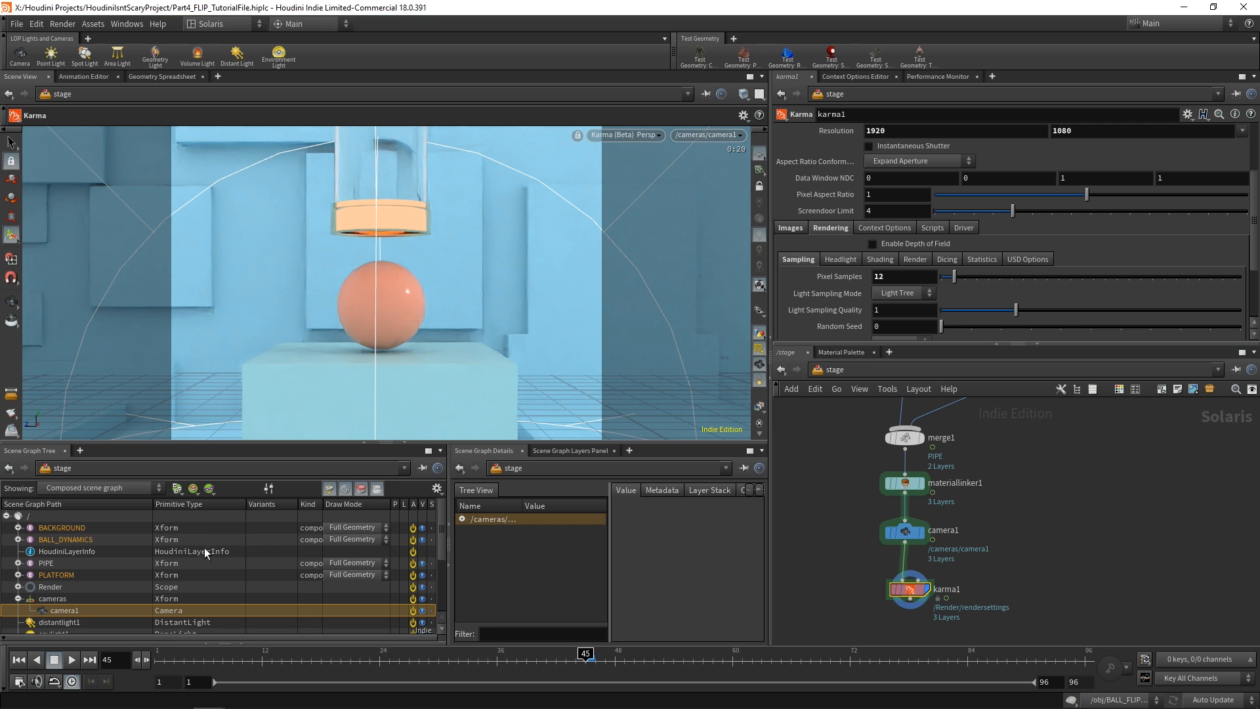
# Step: Switch to the djv player and examine the KarmaRenderRebuild sequence, both as a whole frame and in close-up, and close the player
pyautogui.moveTo(92, 707)
pyautogui.click(15, 699)
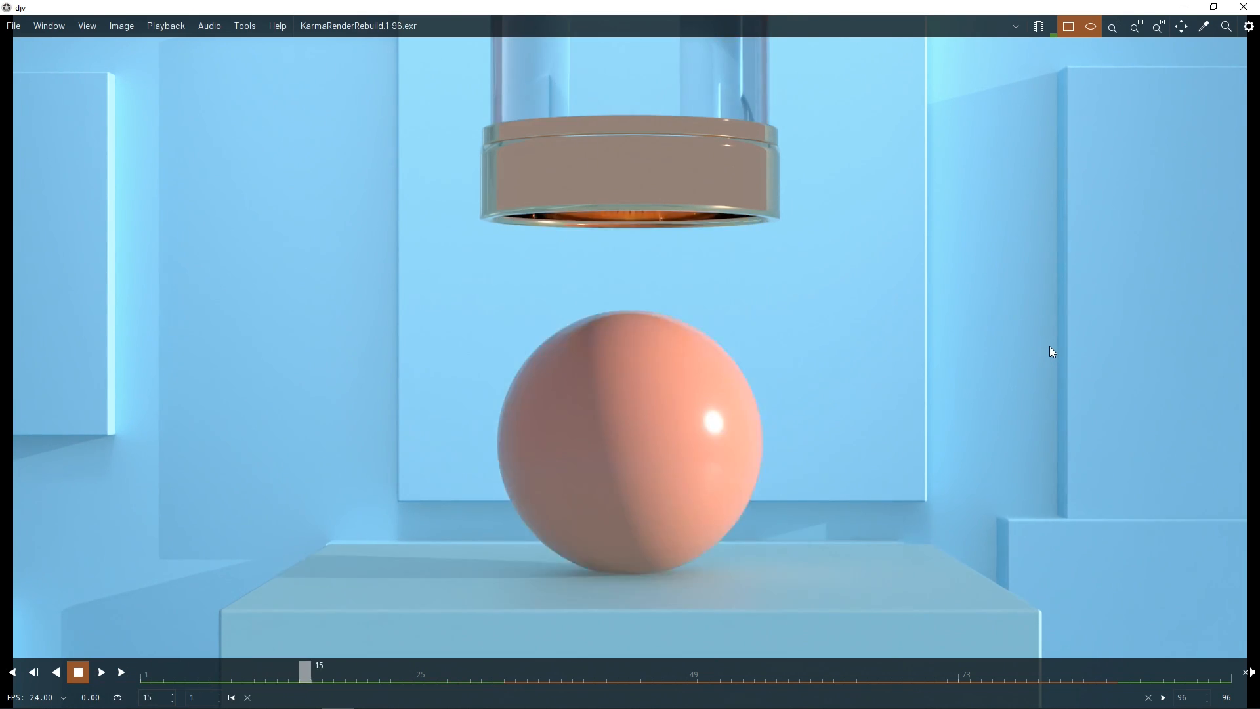
pyautogui.scroll(-3, 877, 360)
pyautogui.moveTo(791, 352); pyautogui.dragTo(709, 369, button='middle')
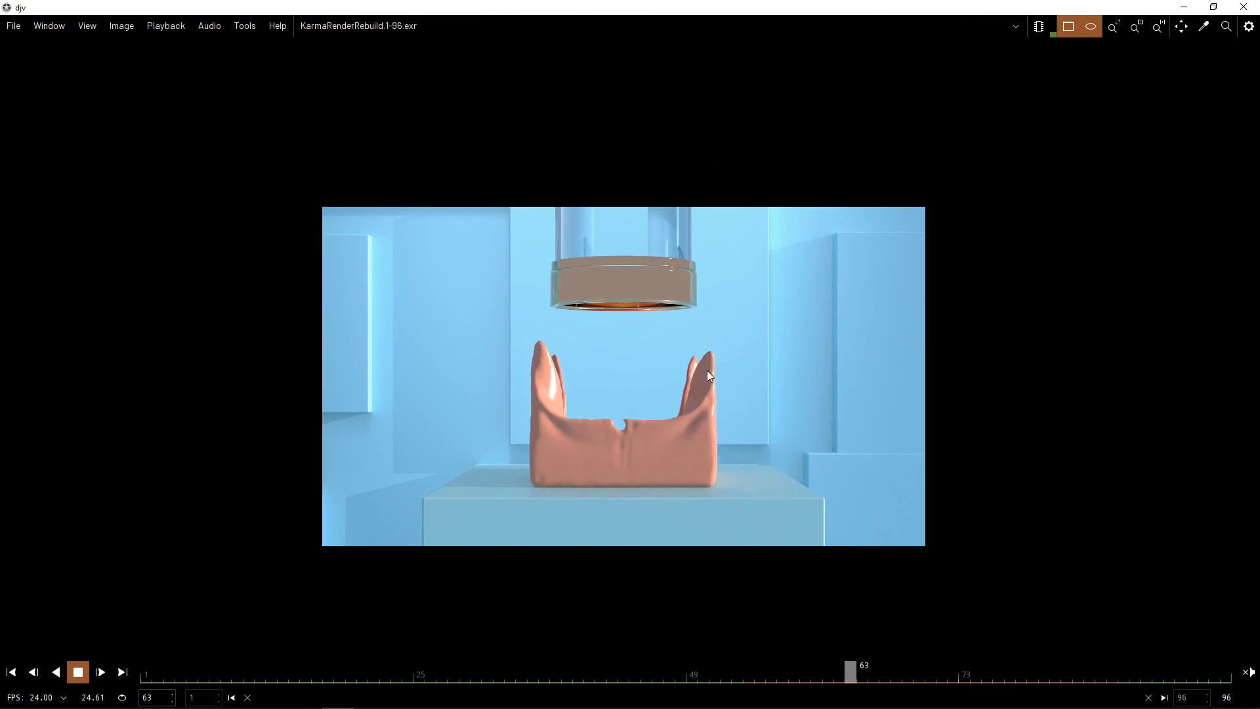
pyautogui.scroll(2, 699, 378)
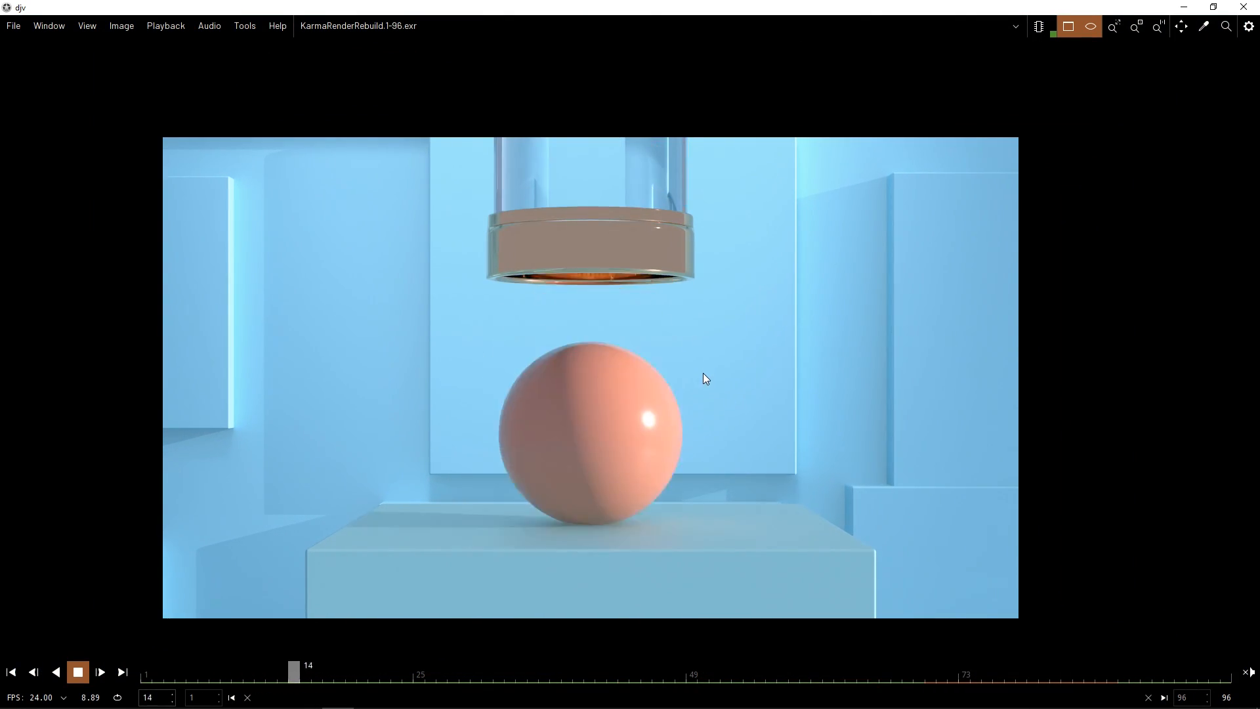
pyautogui.scroll(1, 666, 386)
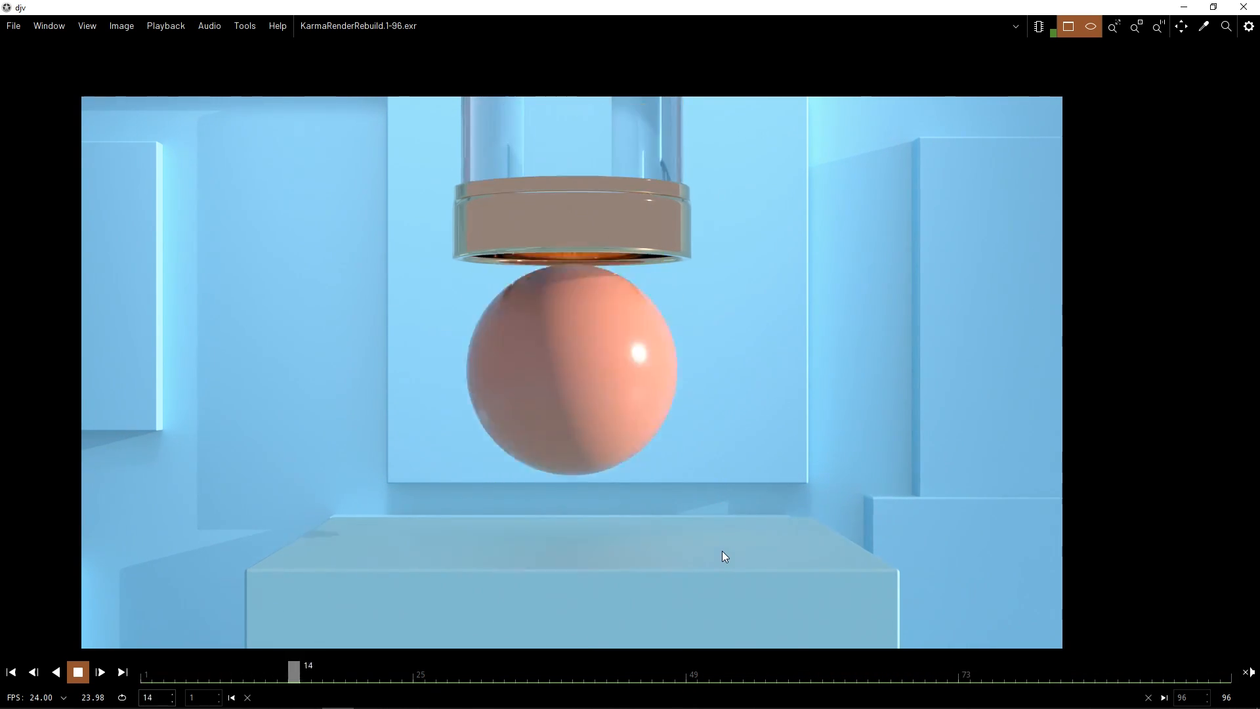
pyautogui.scroll(5, 516, 201)
pyautogui.scroll(1, 533, 248)
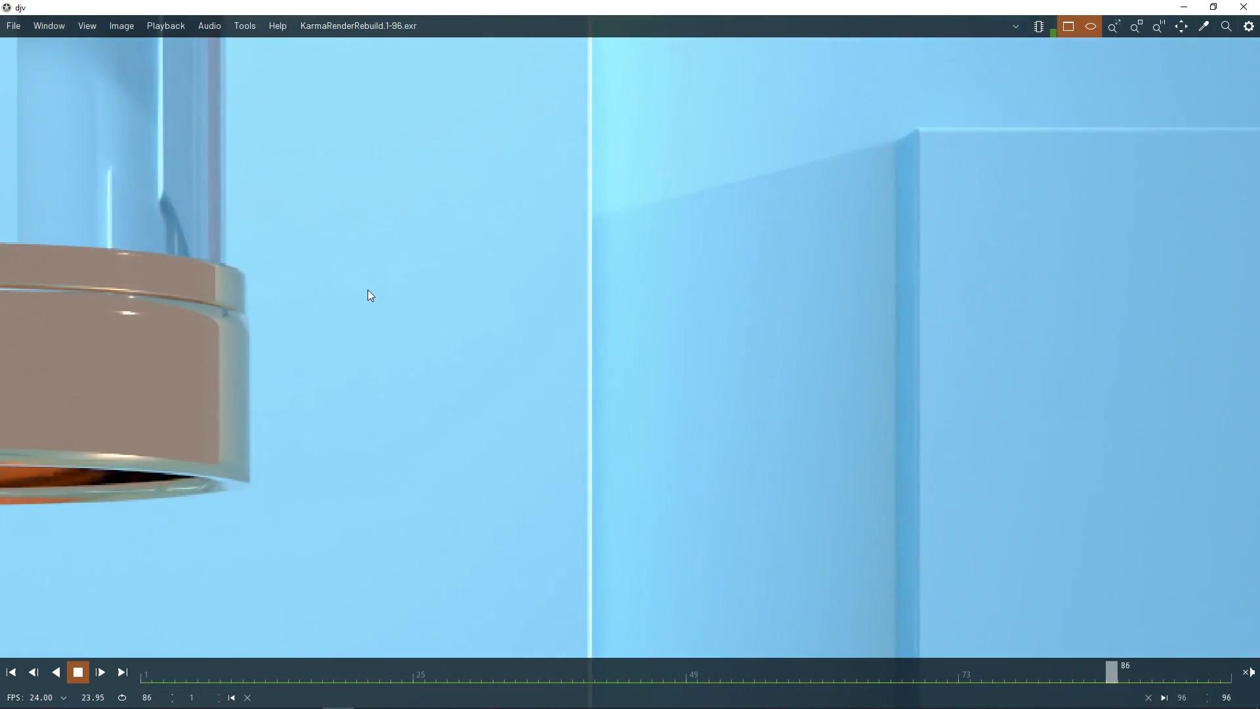
pyautogui.scroll(-2, 367, 289)
pyautogui.moveTo(578, 226); pyautogui.dragTo(510, 127, button='middle')
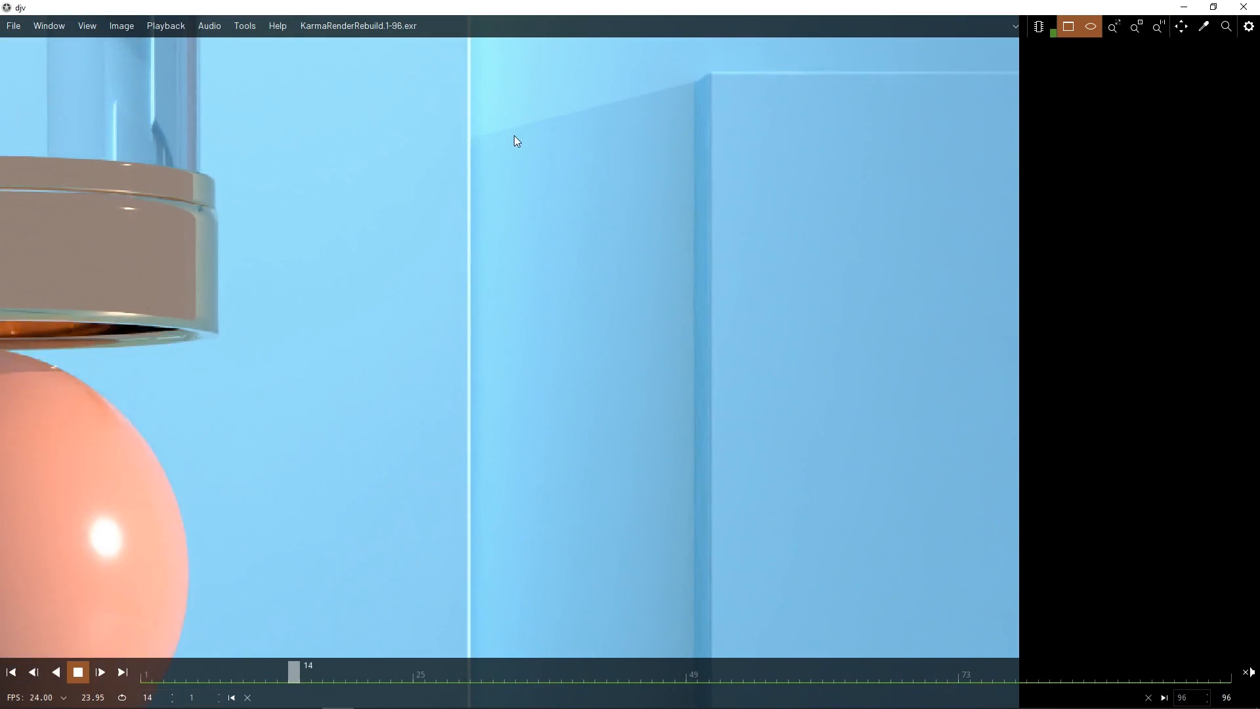
pyautogui.scroll(-5, 563, 240)
pyautogui.moveTo(406, 407); pyautogui.dragTo(706, 374, button='middle')
pyautogui.scroll(-2, 676, 341)
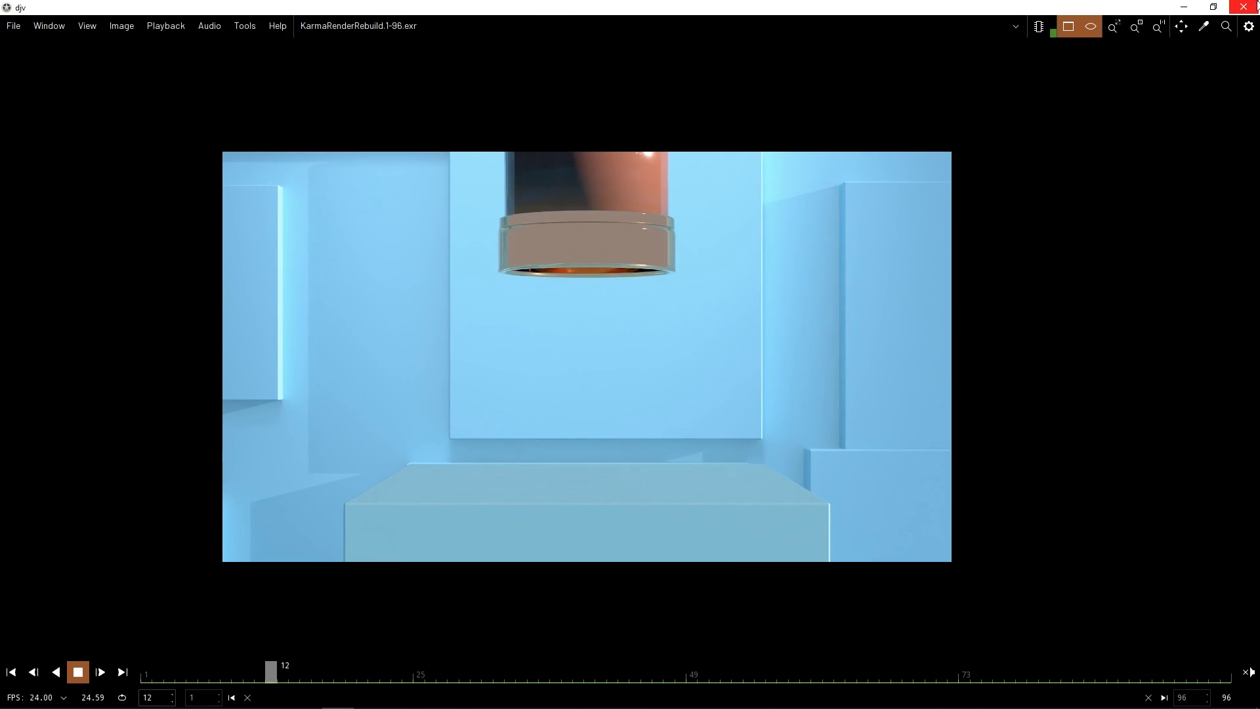
pyautogui.click(1244, 6)
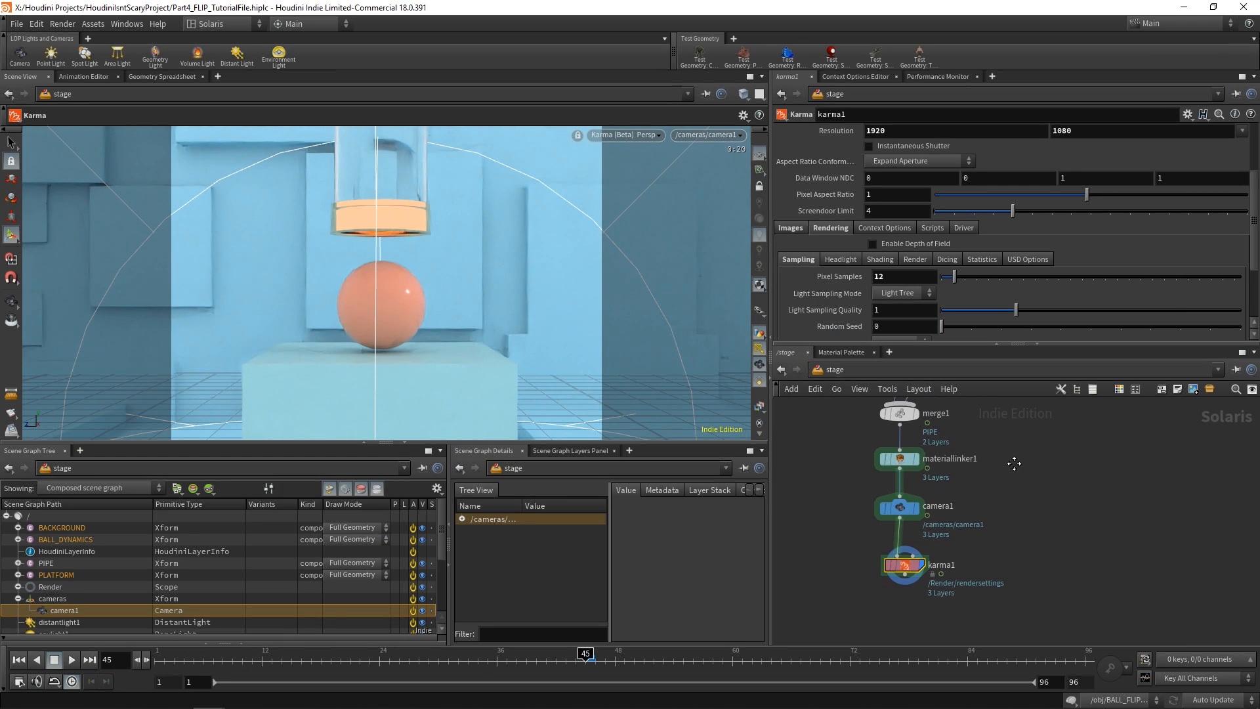
# Step: Set the Karma node's output picture to karmaRender.$F.exr in the X:/Houdini Renders/HISProject/ folder
pyautogui.scroll(3, 846, 221)
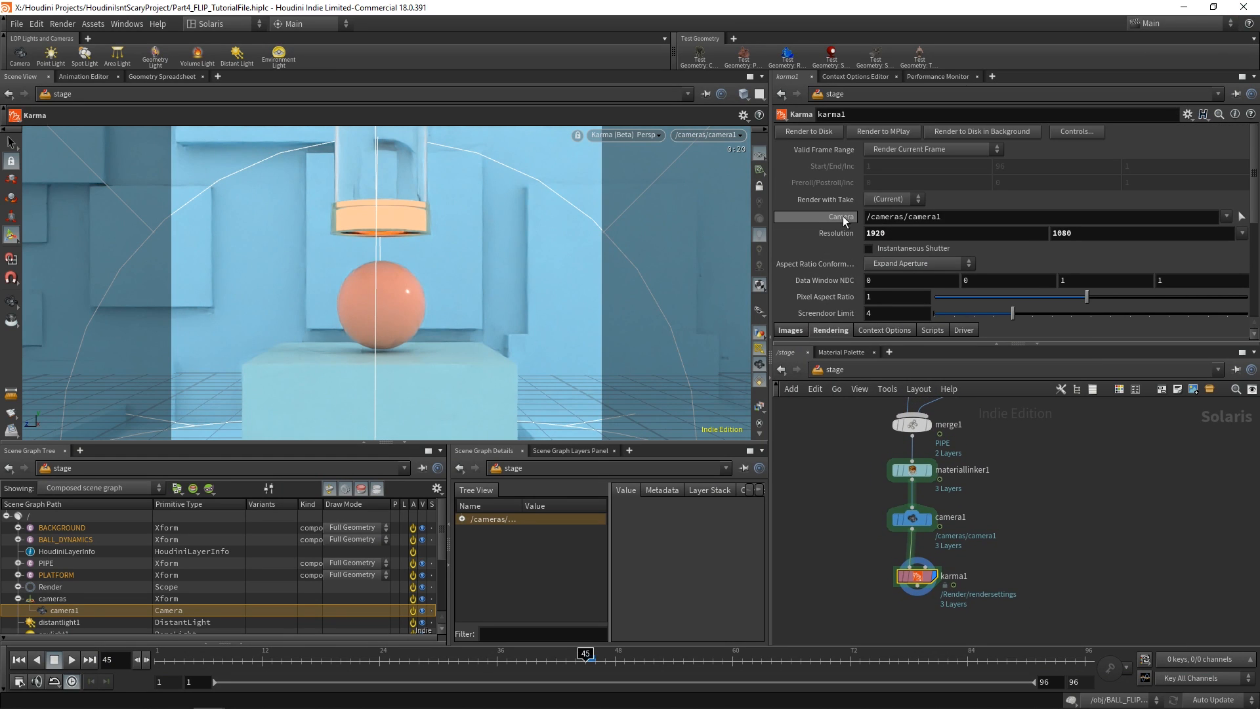
pyautogui.click(790, 313)
pyautogui.scroll(-2, 806, 295)
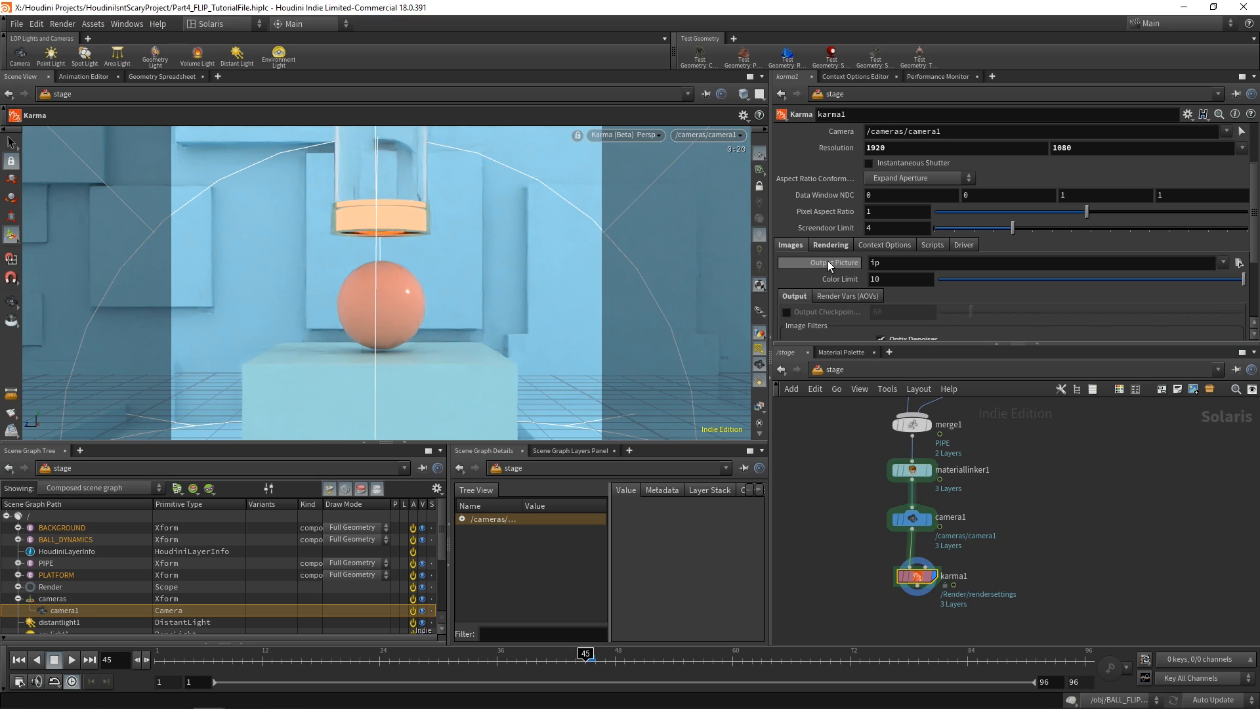
pyautogui.click(1239, 263)
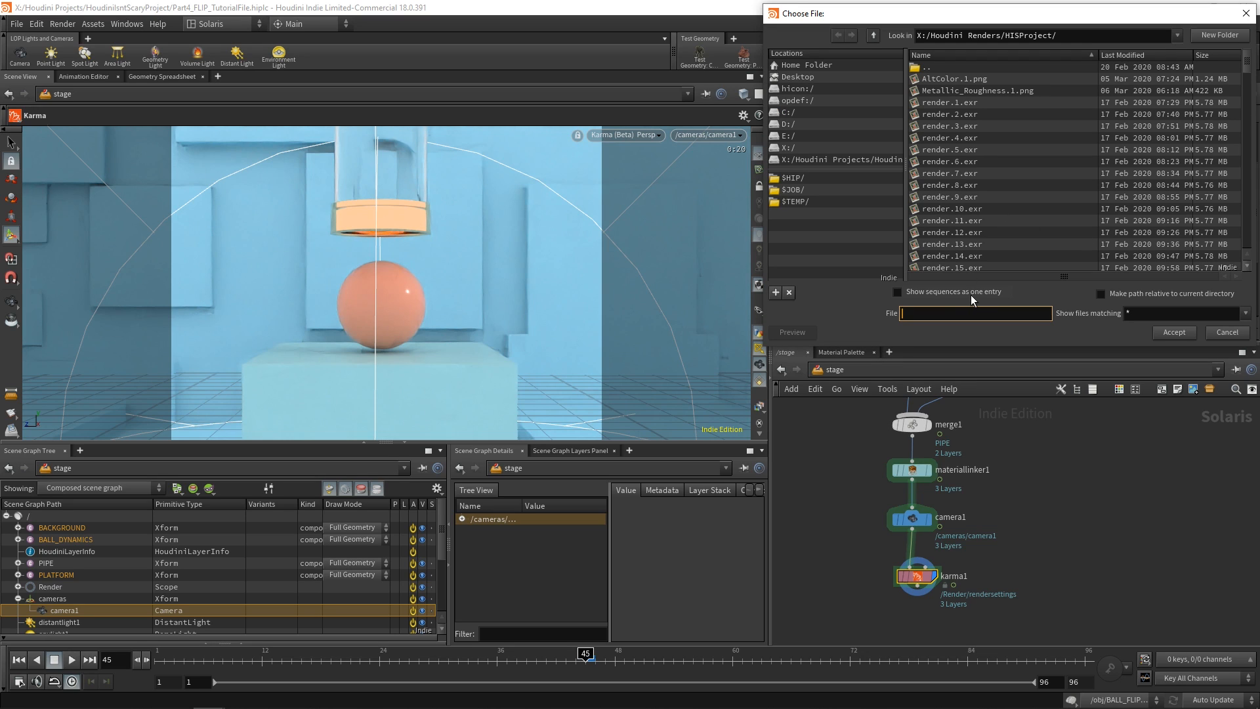
pyautogui.write('karmaRender.$F.exr')
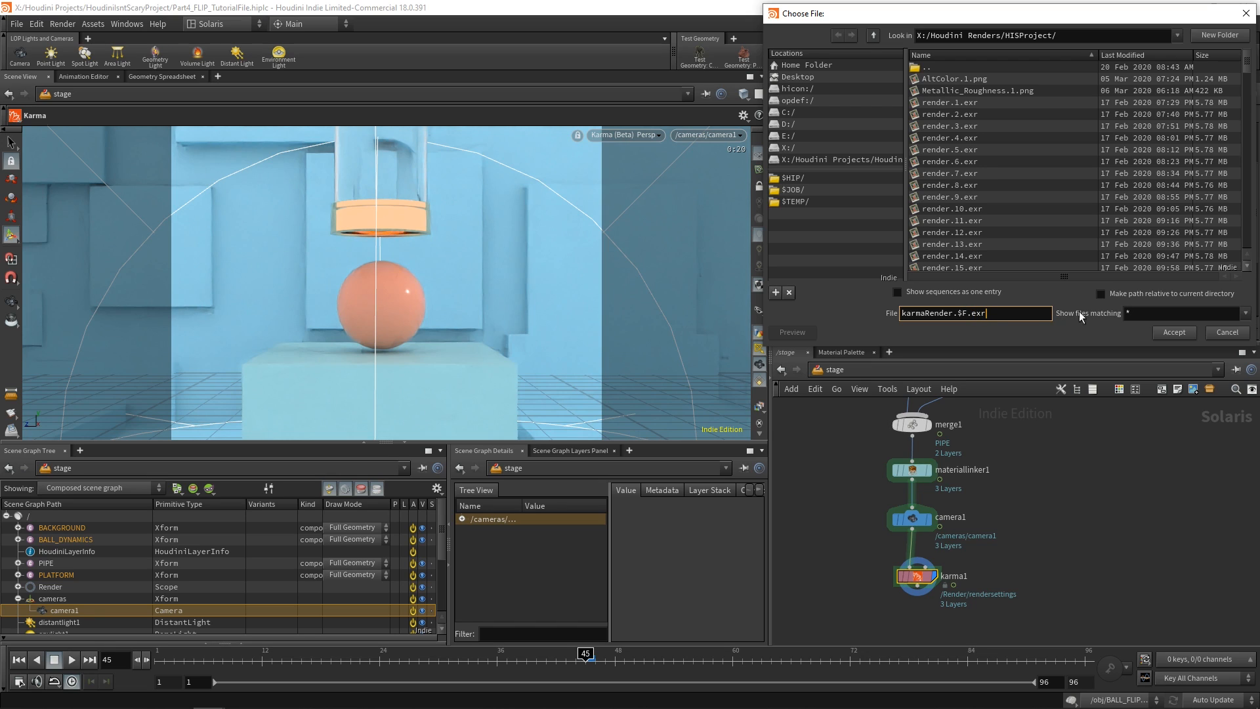
pyautogui.click(1167, 329)
pyautogui.scroll(5, 943, 291)
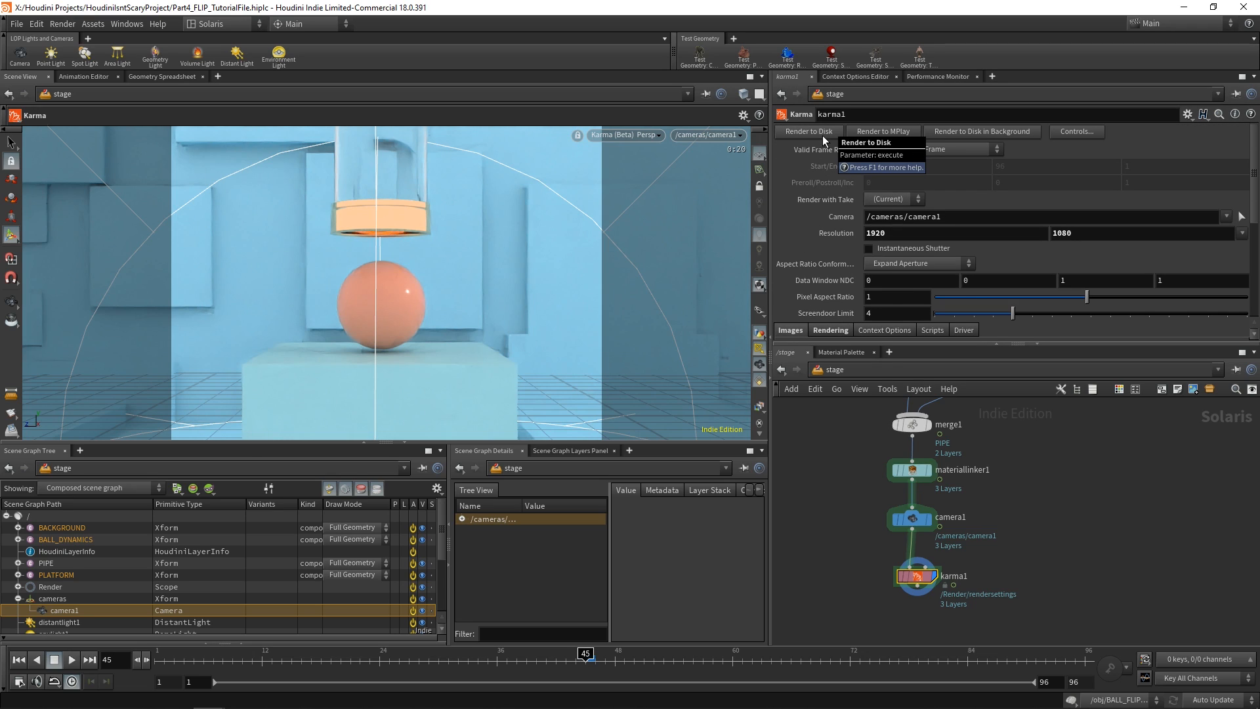
pyautogui.scroll(-2, 871, 221)
pyautogui.scroll(2, 869, 220)
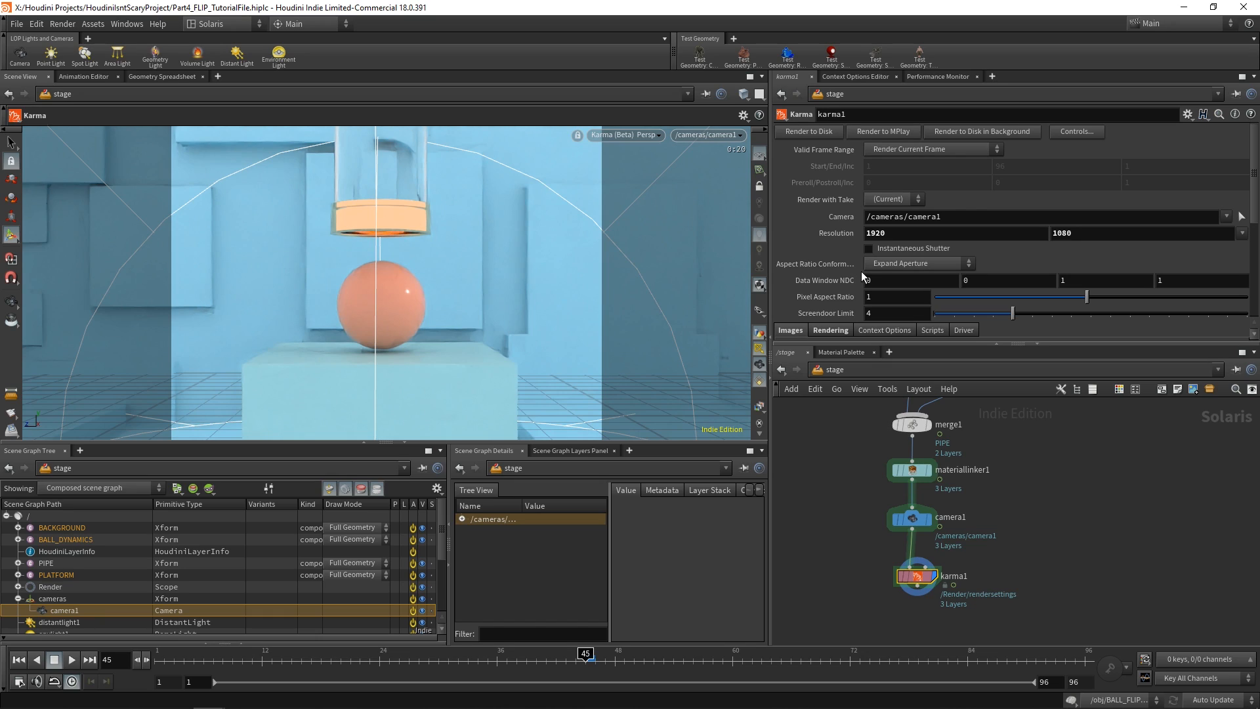
# Step: Orbit the Karma stage view, and inspect the scene at object level through cam1 and from an outside angle
pyautogui.click(11, 301)
pyautogui.moveTo(367, 320); pyautogui.dragTo(529, 285)
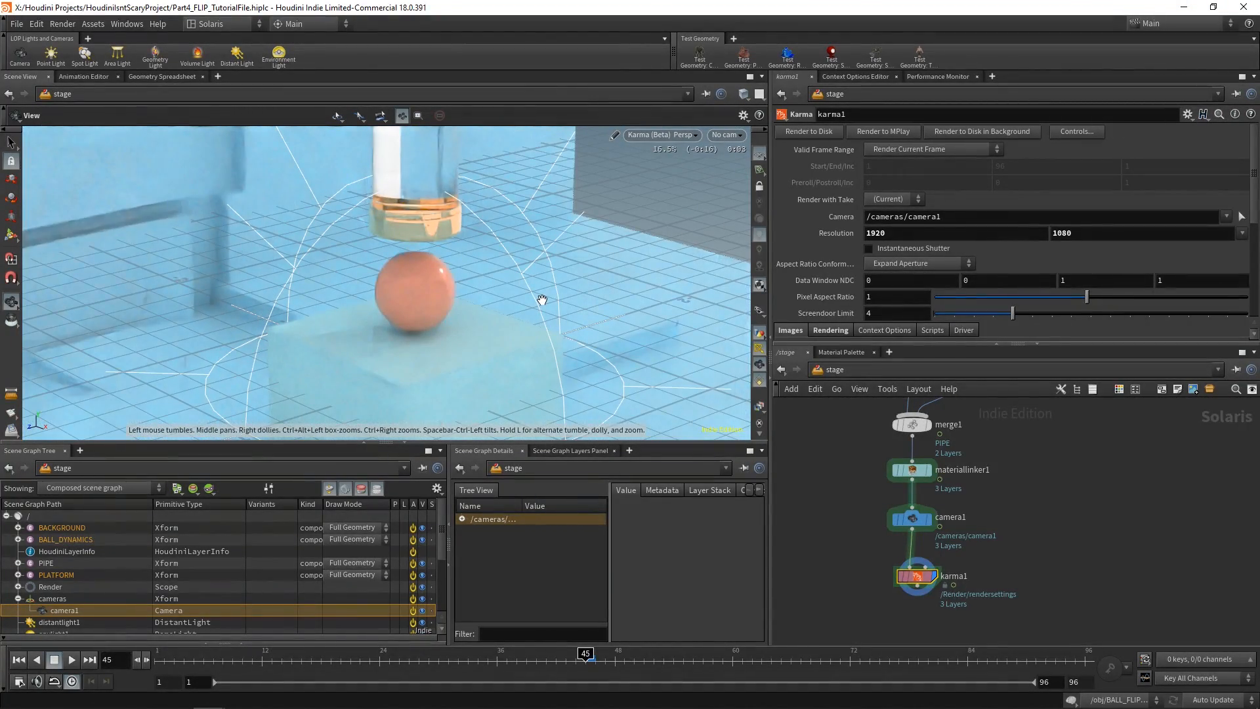
pyautogui.scroll(-3, 984, 544)
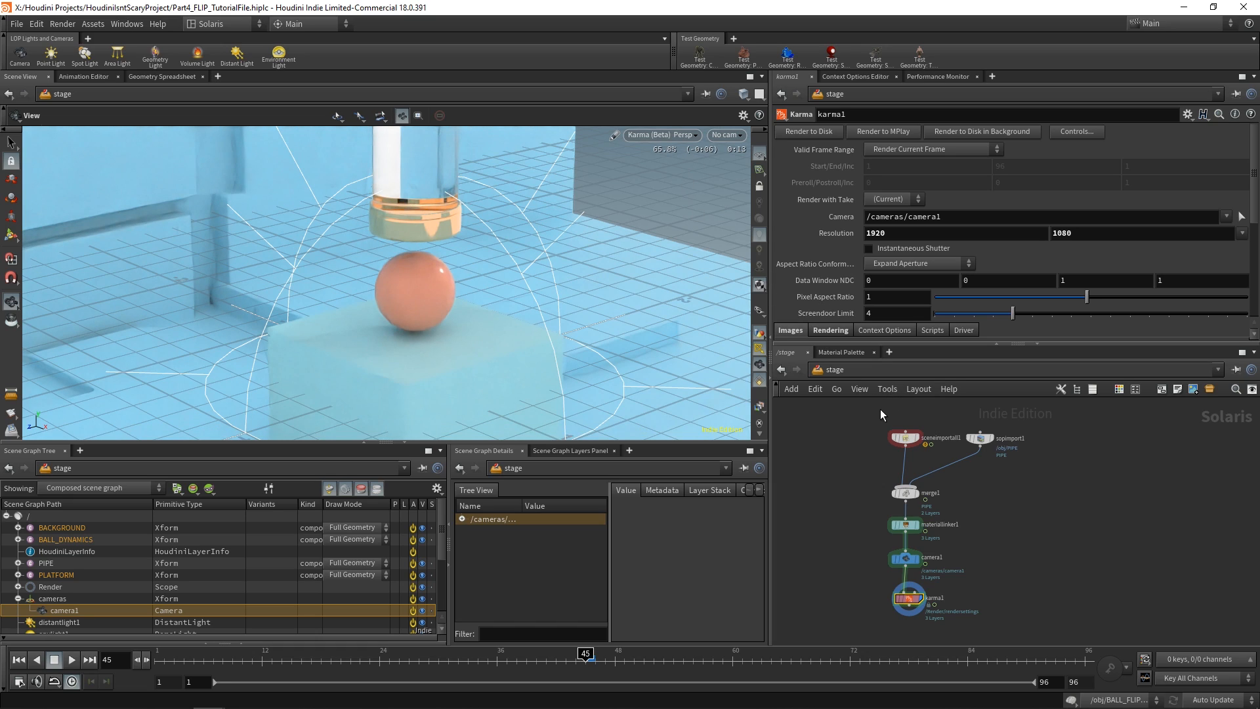
pyautogui.click(866, 372)
pyautogui.click(896, 448)
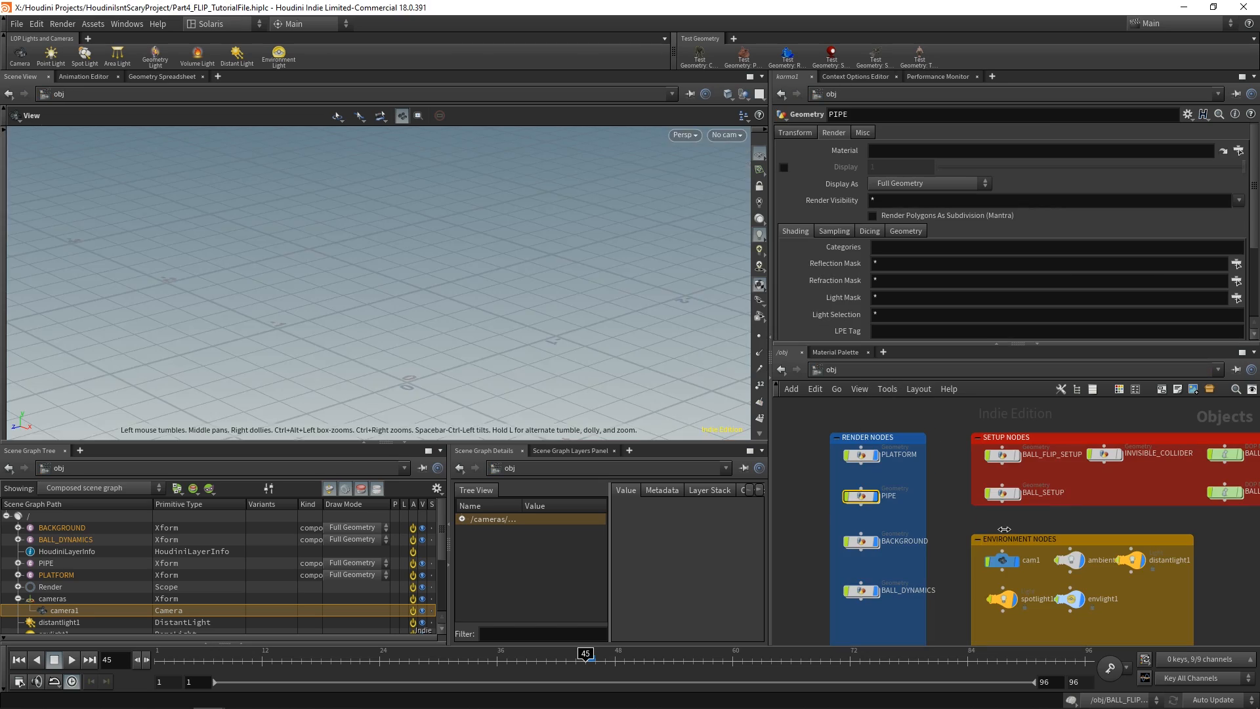
pyautogui.moveTo(434, 219); pyautogui.dragTo(486, 282)
pyautogui.click(727, 134)
pyautogui.click(722, 197)
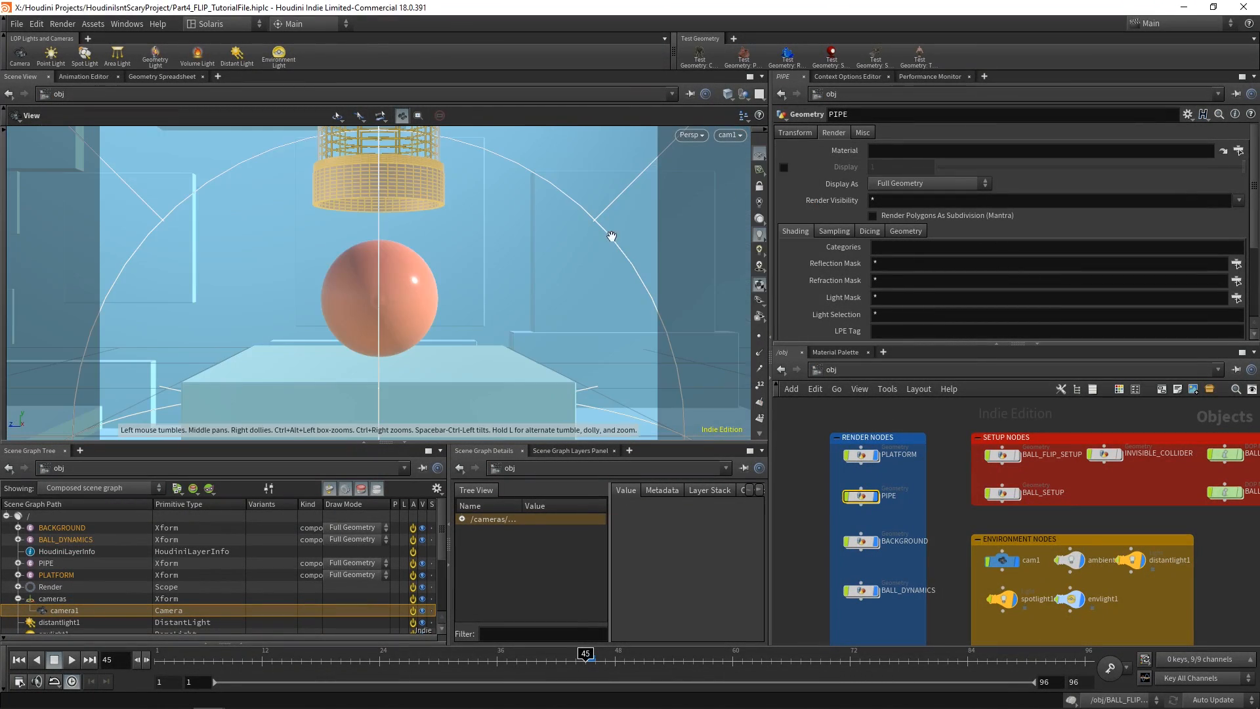
pyautogui.scroll(-8, 543, 302)
pyautogui.moveTo(543, 301); pyautogui.dragTo(634, 349)
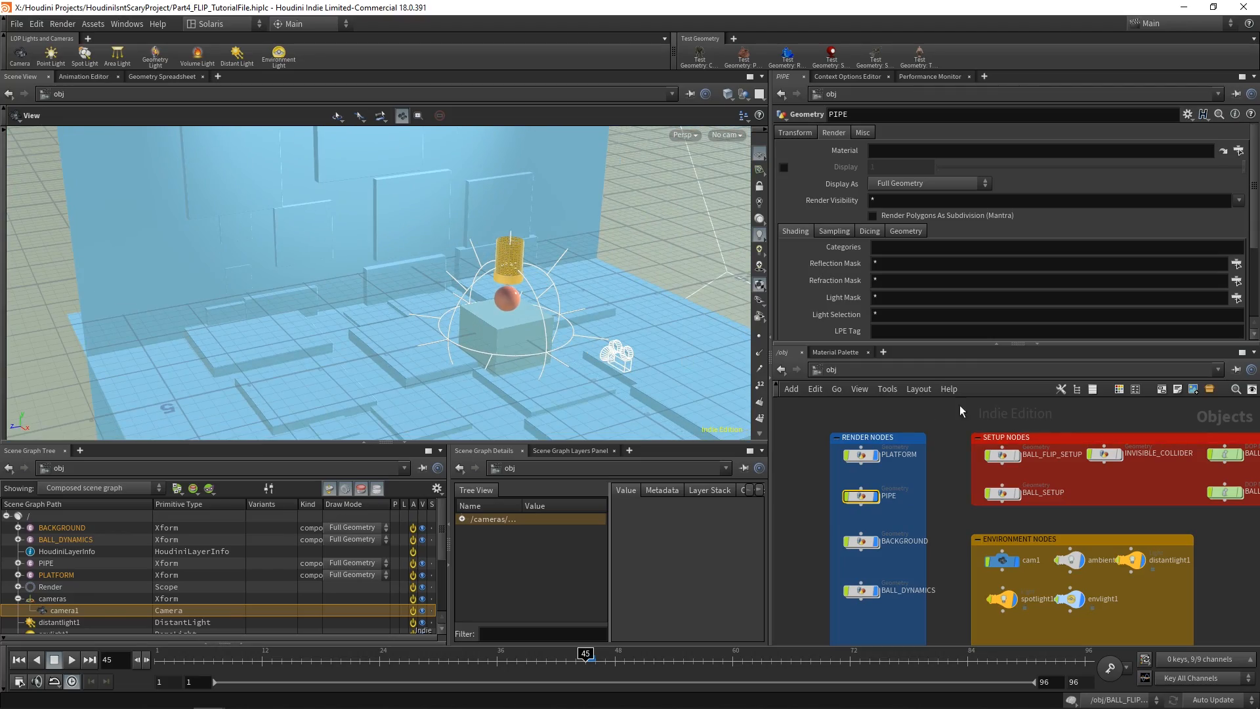
# Step: Return to the stage network and inspect the Karma-rendered scene from several angles and through the stage camera
pyautogui.click(925, 371)
pyautogui.click(946, 474)
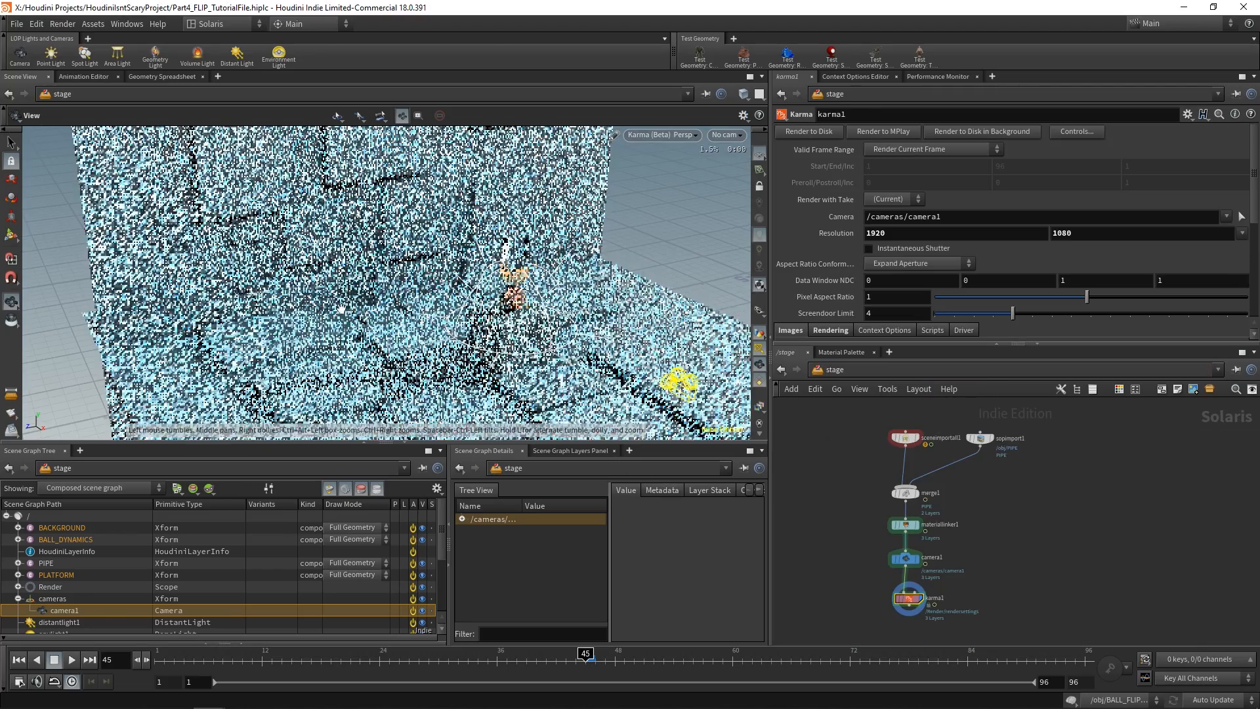
pyautogui.moveTo(345, 313); pyautogui.dragTo(307, 305, button='middle')
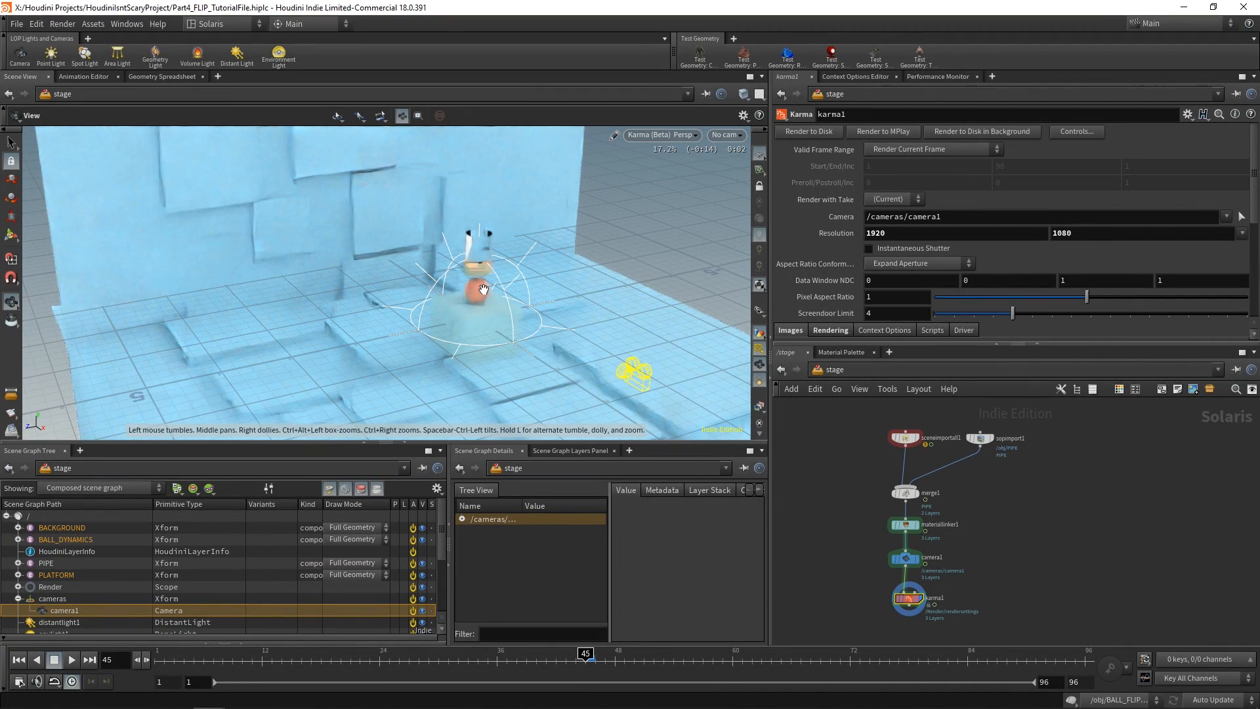
pyautogui.moveTo(324, 264); pyautogui.dragTo(412, 274)
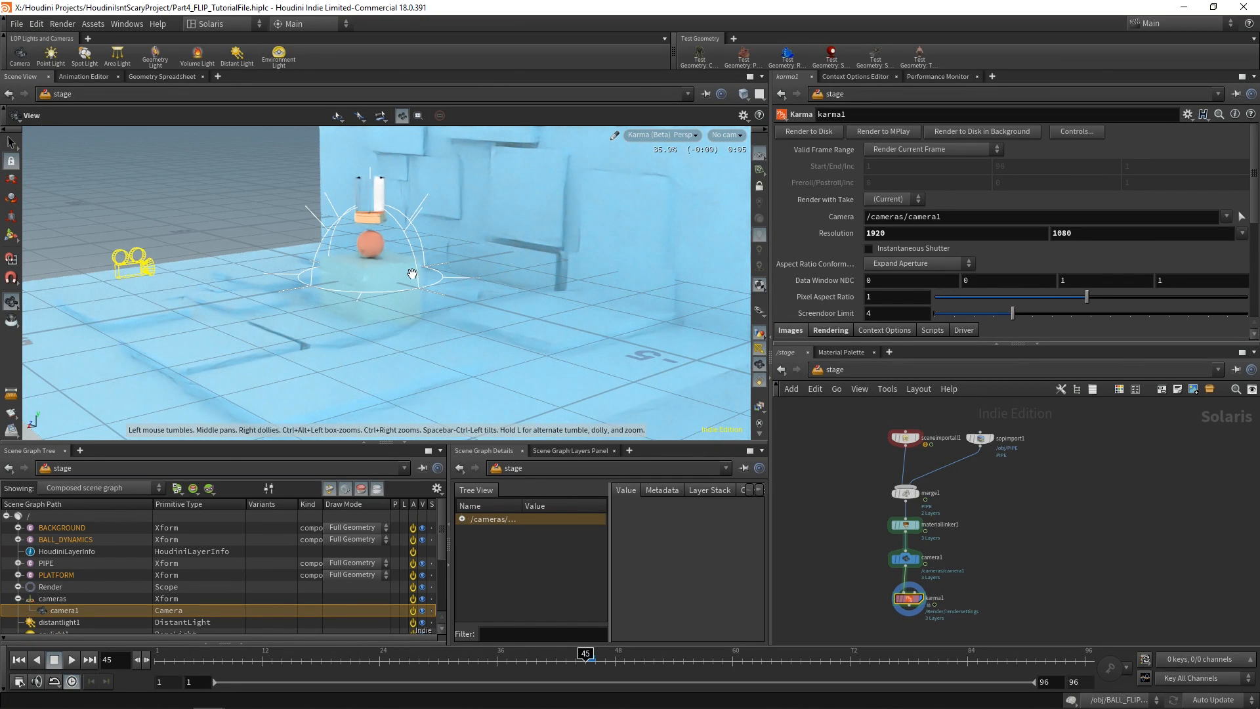
pyautogui.click(727, 134)
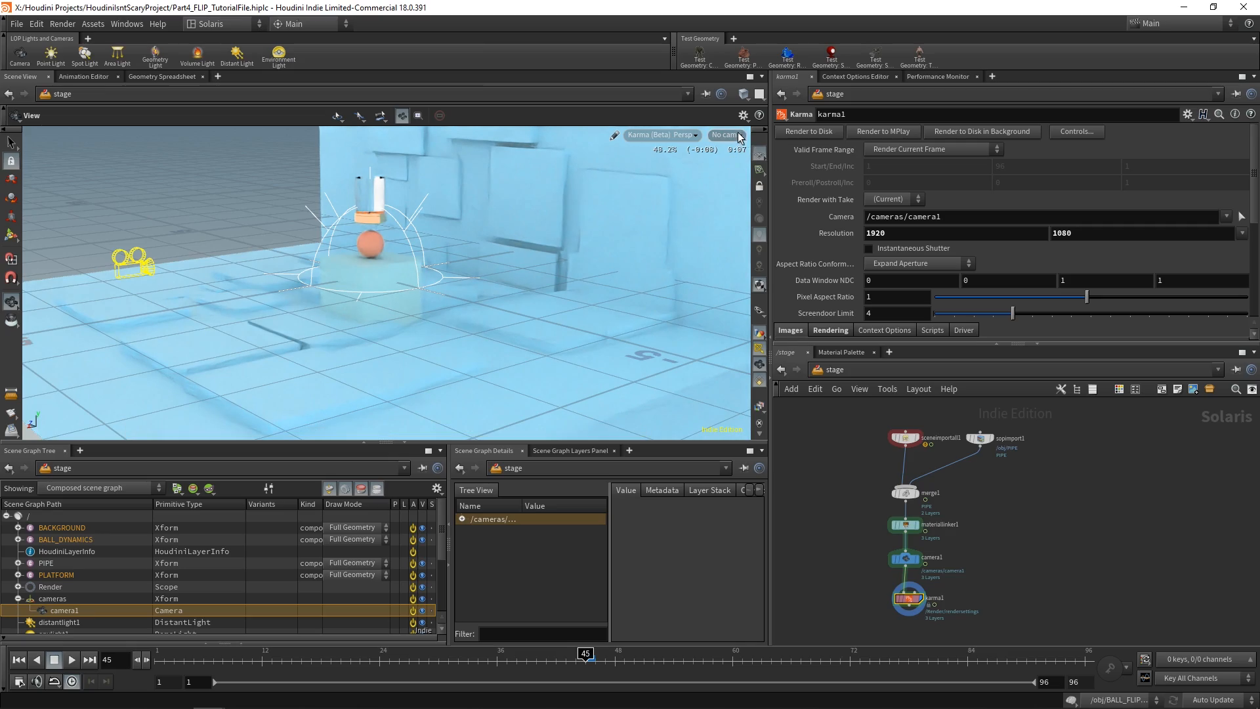
pyautogui.click(740, 162)
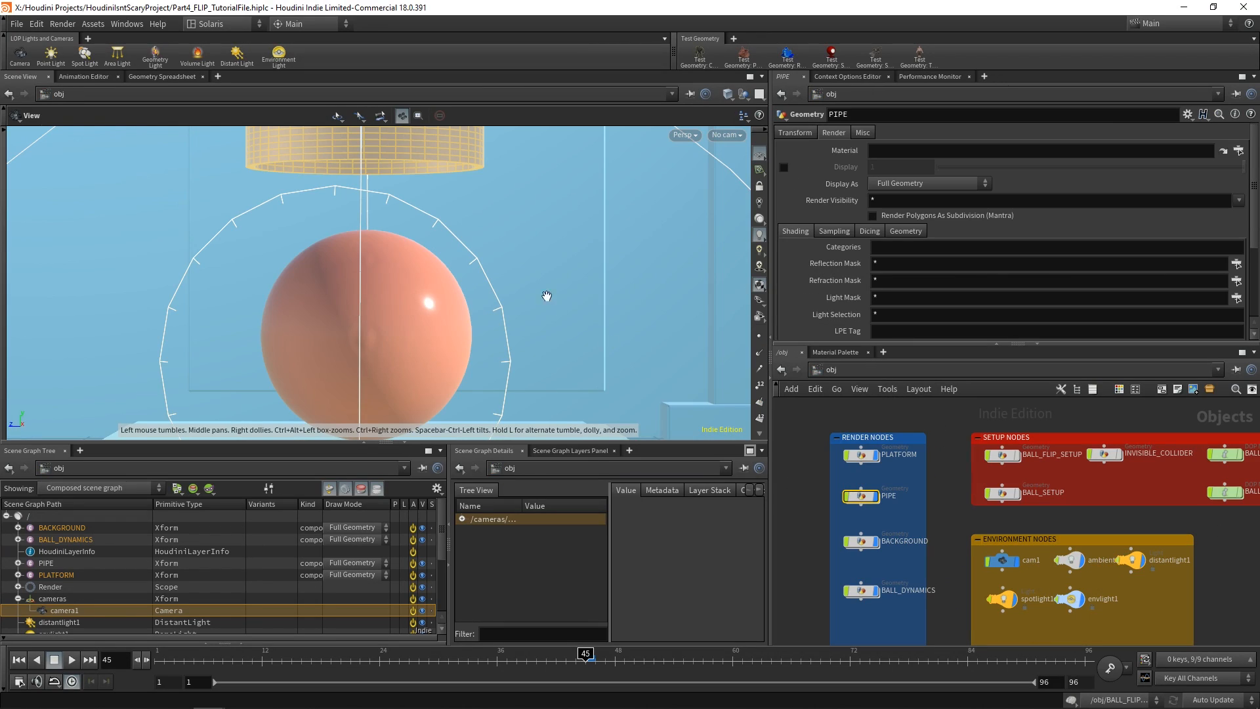
# Step: Switch the desktop layout to Build and look over the render, setup and environment node groups in the object network
pyautogui.click(233, 25)
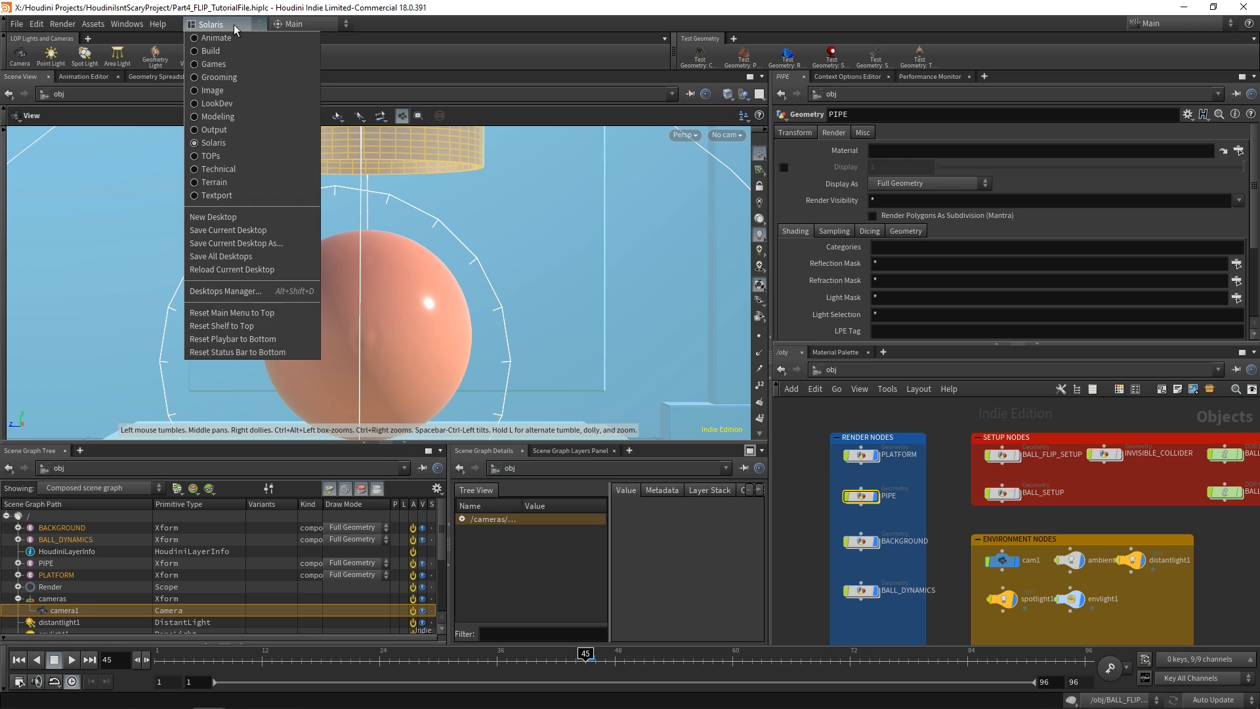
pyautogui.click(210, 51)
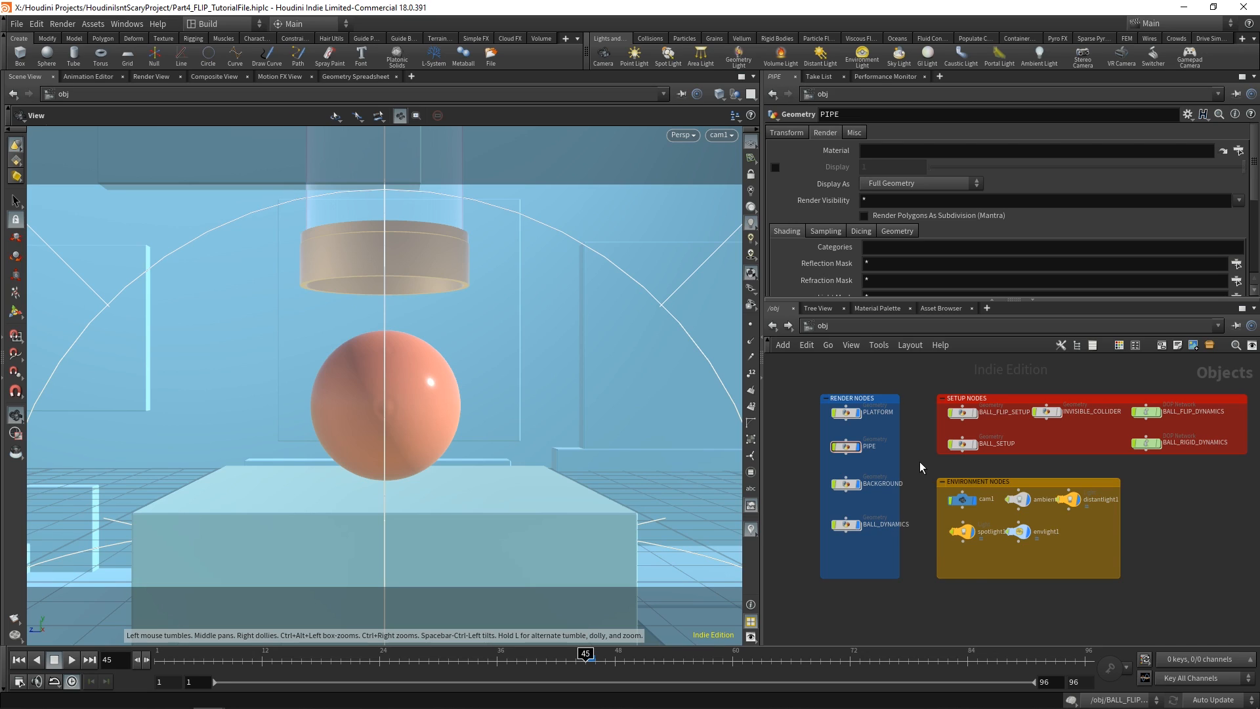
pyautogui.moveTo(920, 463); pyautogui.dragTo(1016, 487, button='middle')
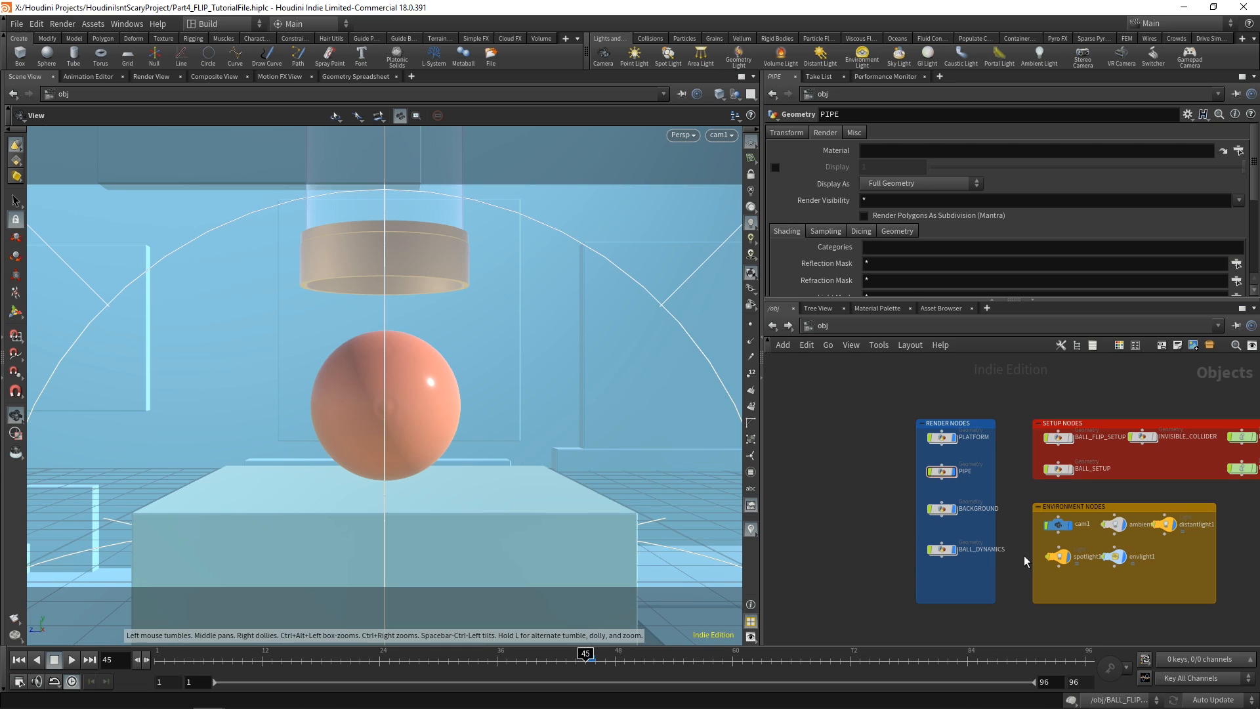
pyautogui.scroll(1, 1002, 511)
pyautogui.moveTo(1011, 523); pyautogui.dragTo(992, 526, button='middle')
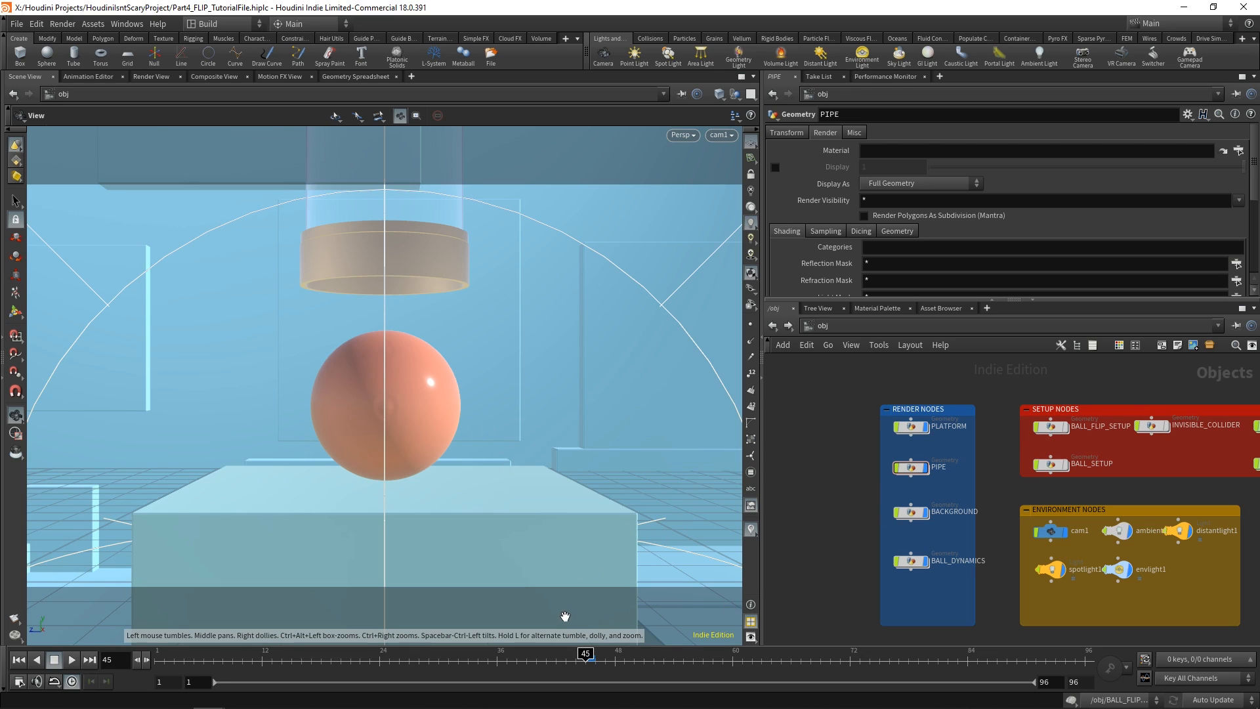
pyautogui.moveTo(965, 547); pyautogui.dragTo(856, 547, button='middle')
pyautogui.scroll(1, 946, 549)
pyautogui.scroll(-1, 846, 545)
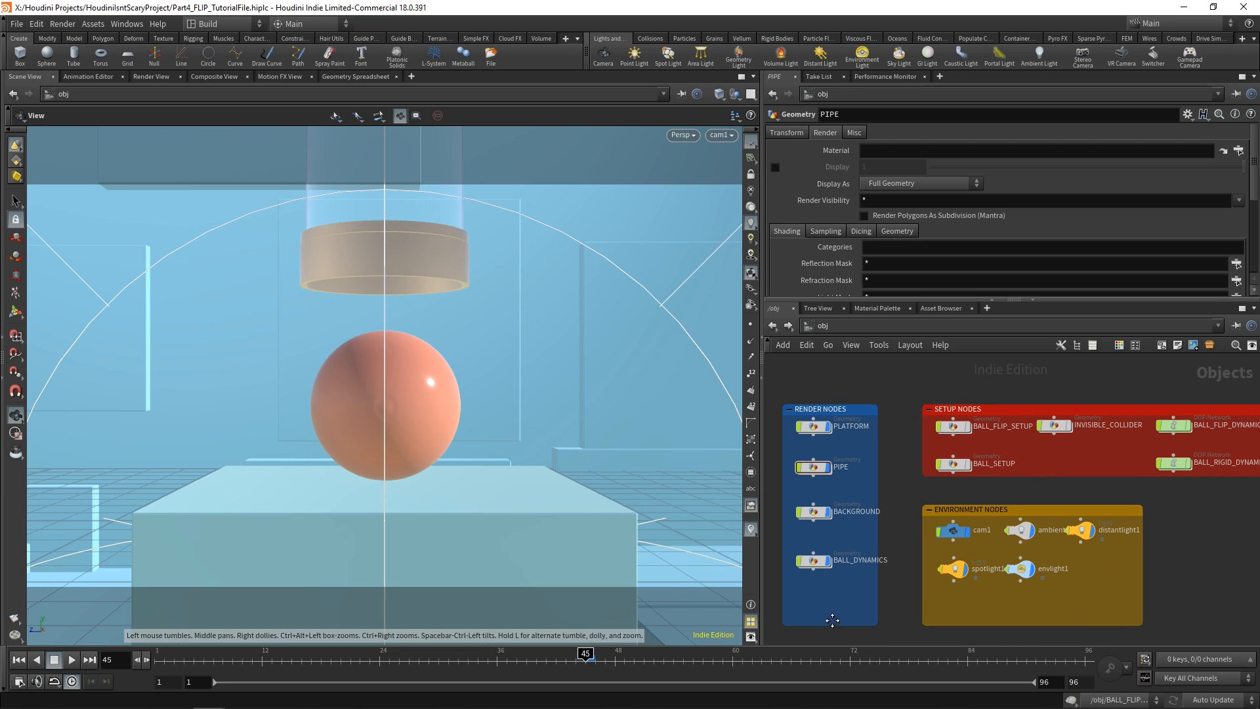
pyautogui.moveTo(826, 617); pyautogui.dragTo(911, 611, button='middle')
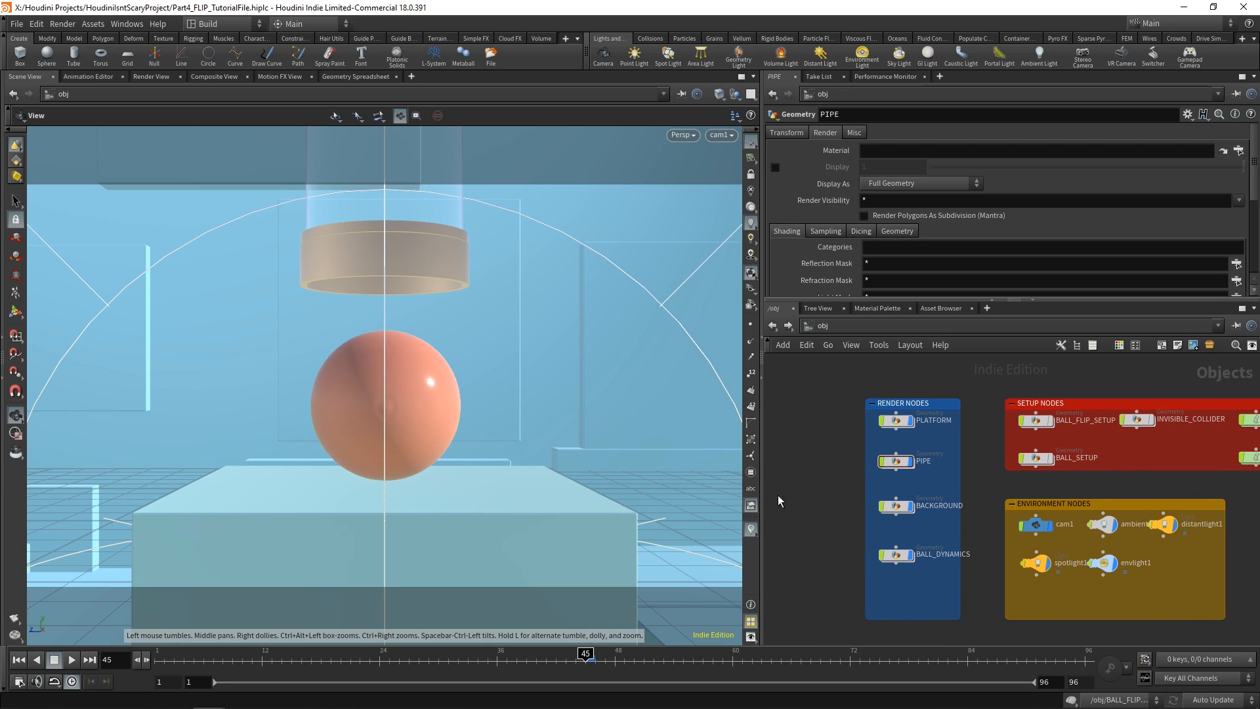
# Step: Add a null node inside the BALL_DYNAMICS geometry network, next to the object merge node
pyautogui.doubleClick(898, 555)
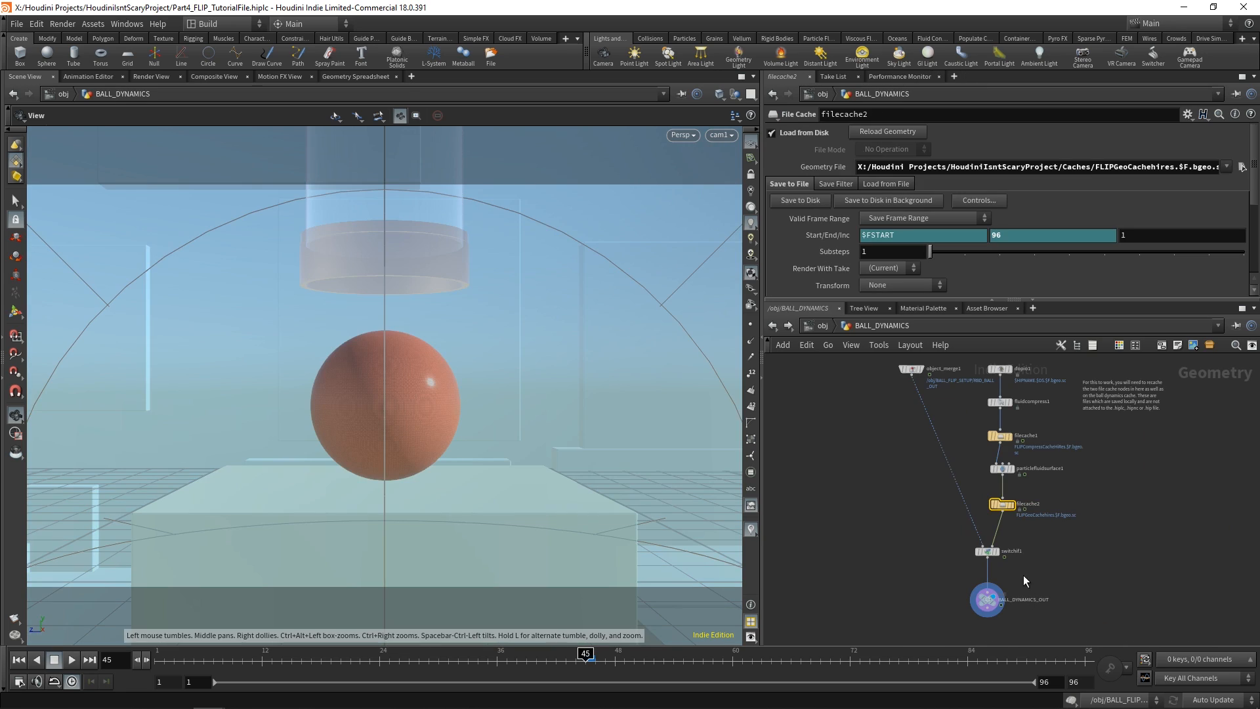
pyautogui.scroll(4, 889, 558)
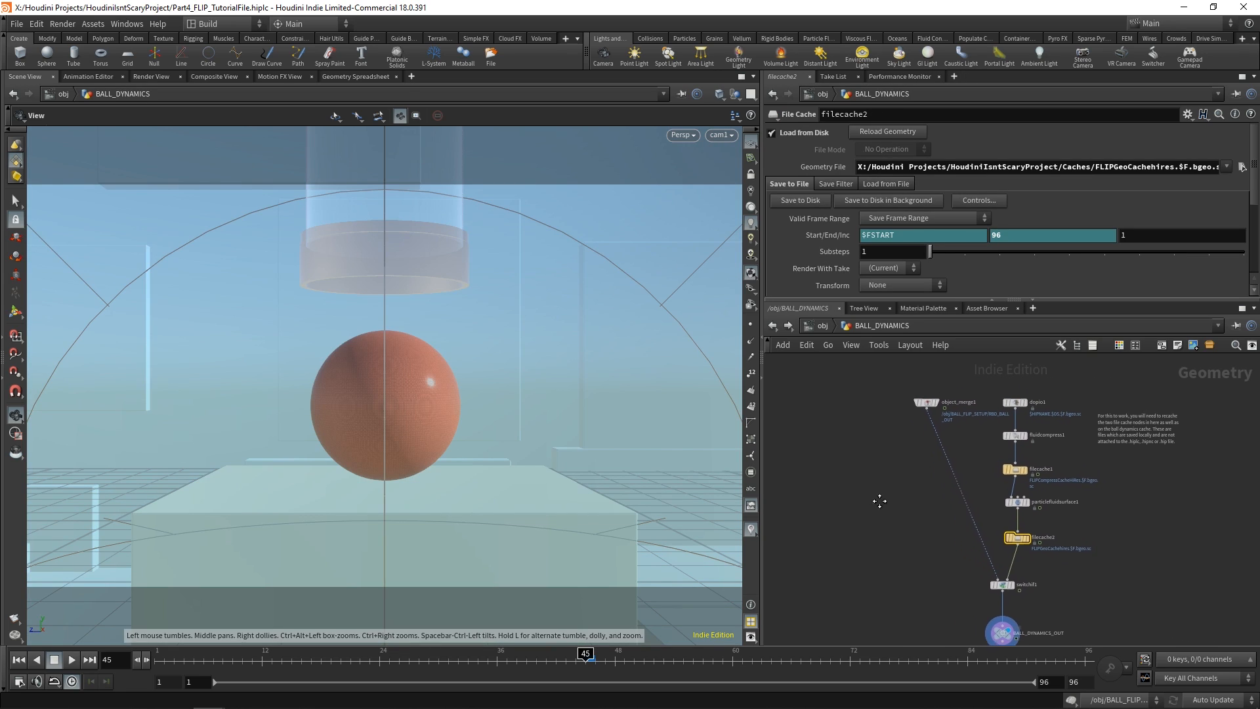
pyautogui.press('Tab')
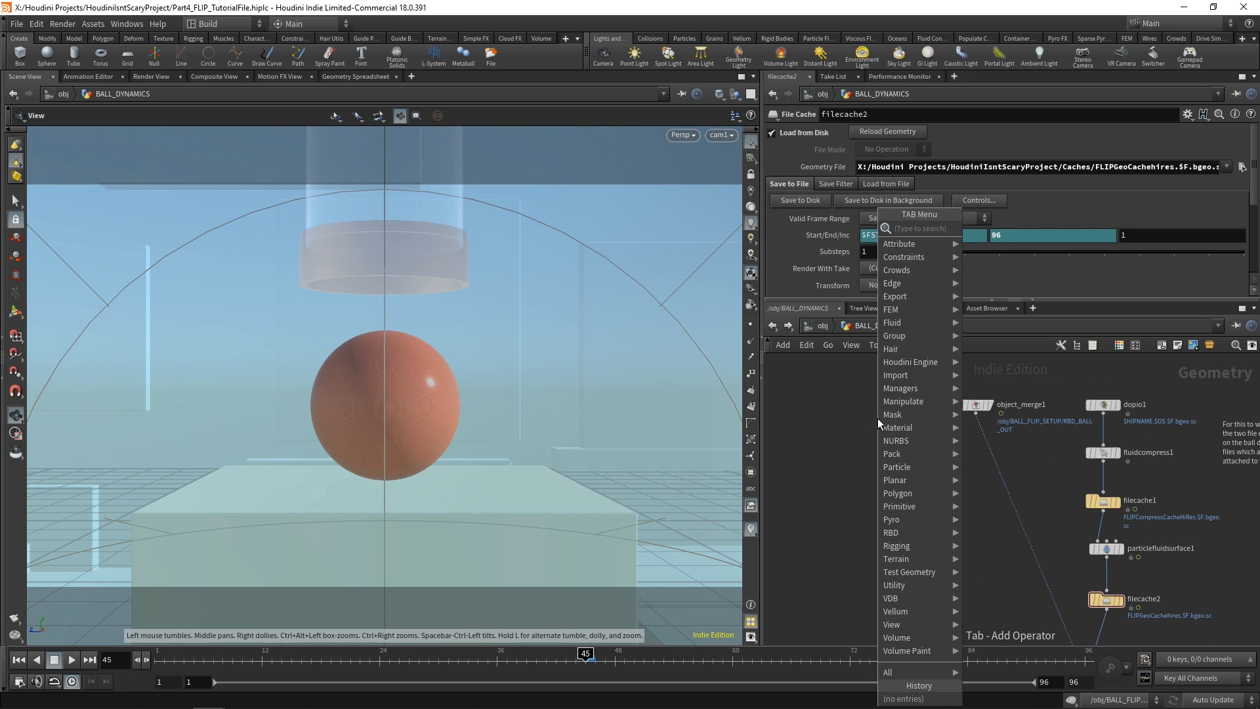
pyautogui.write('null')
pyautogui.press('Return')
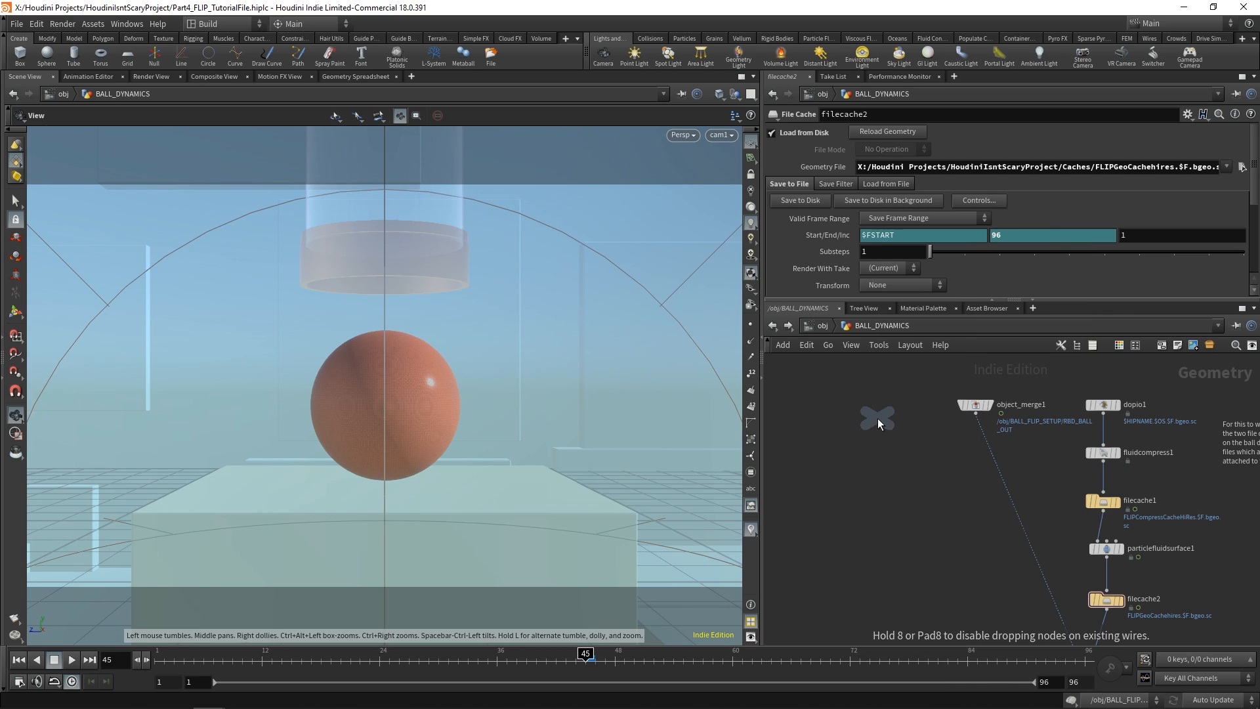
pyautogui.click(847, 416)
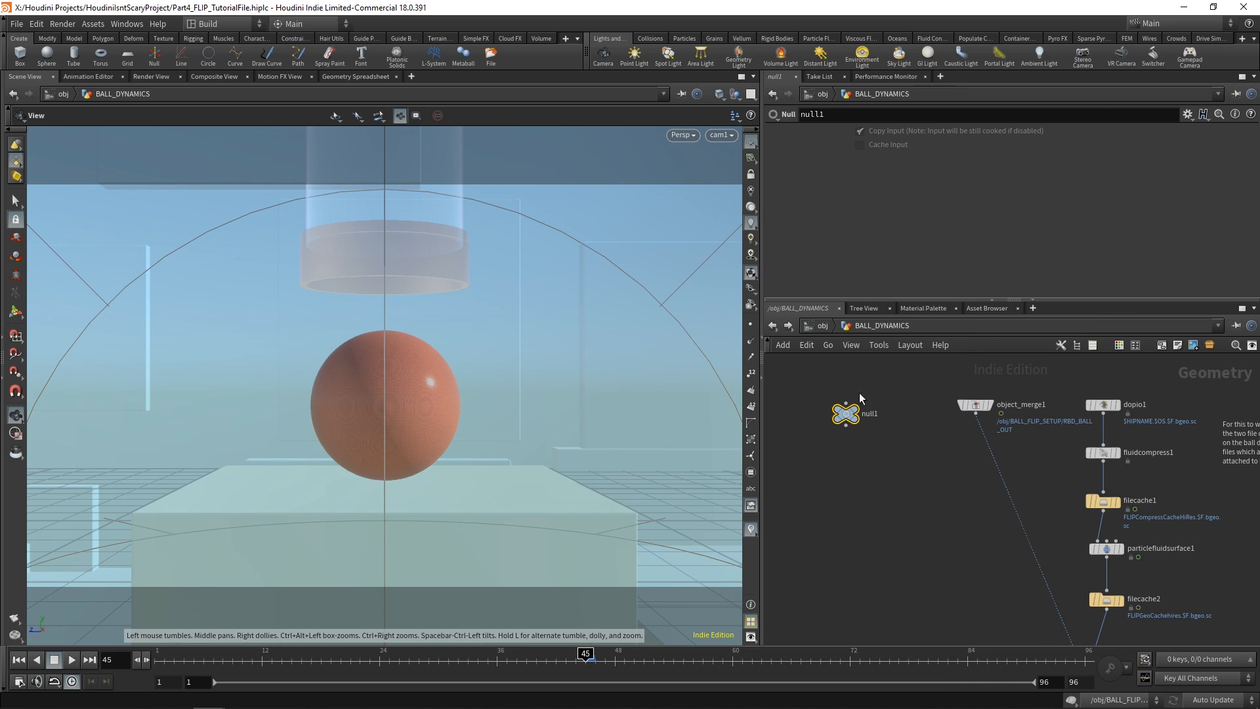
# Step: Rename the new null node CONTROLLER and colour it magenta
pyautogui.doubleClick(880, 428)
pyautogui.write('CONTROLLER')
pyautogui.press('Return')
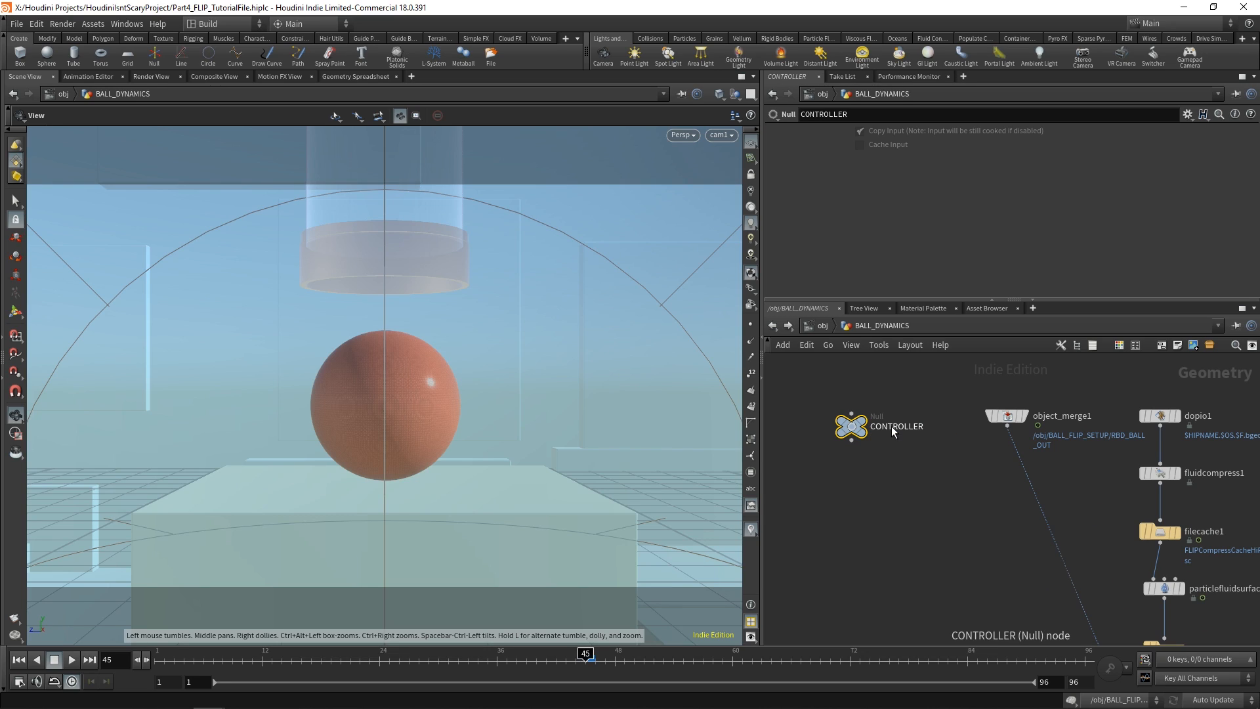
pyautogui.press('c')
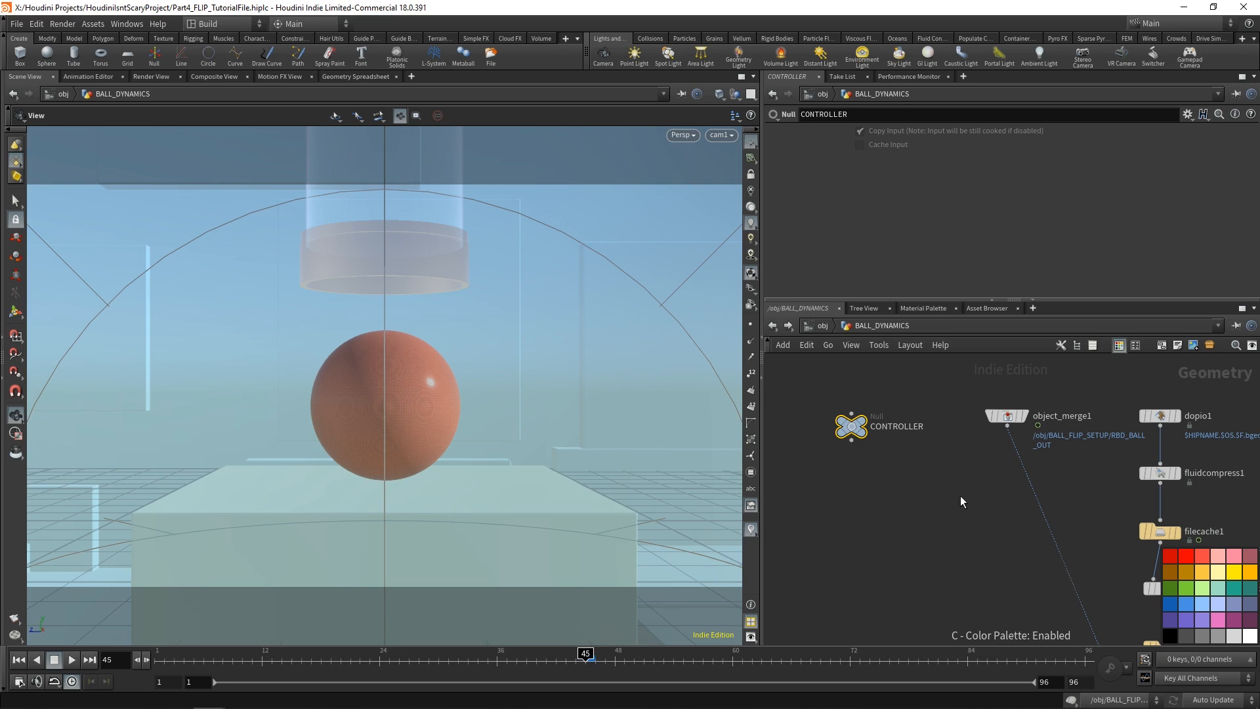
pyautogui.click(1231, 620)
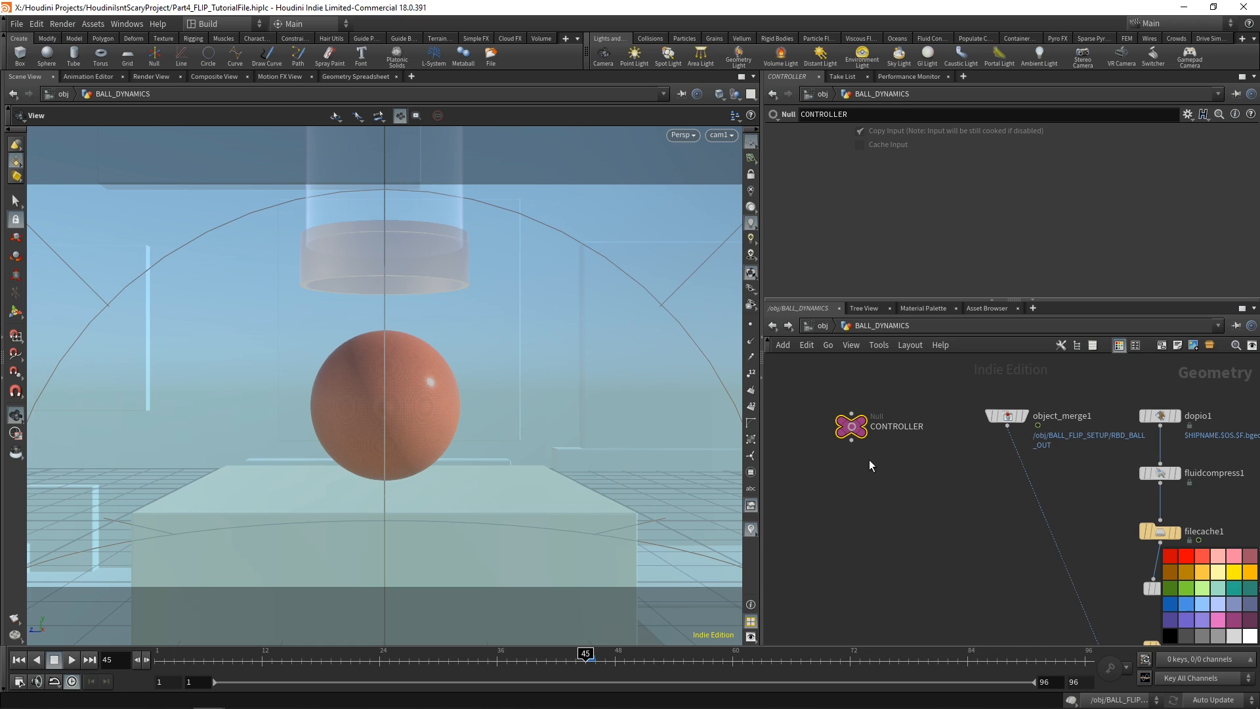
# Step: Give the CONTROLLER node a circle shape and adjust its place beside the object merge node
pyautogui.press('z')
pyautogui.click(1240, 577)
pyautogui.click(886, 513)
pyautogui.moveTo(872, 482); pyautogui.dragTo(871, 487, button='middle')
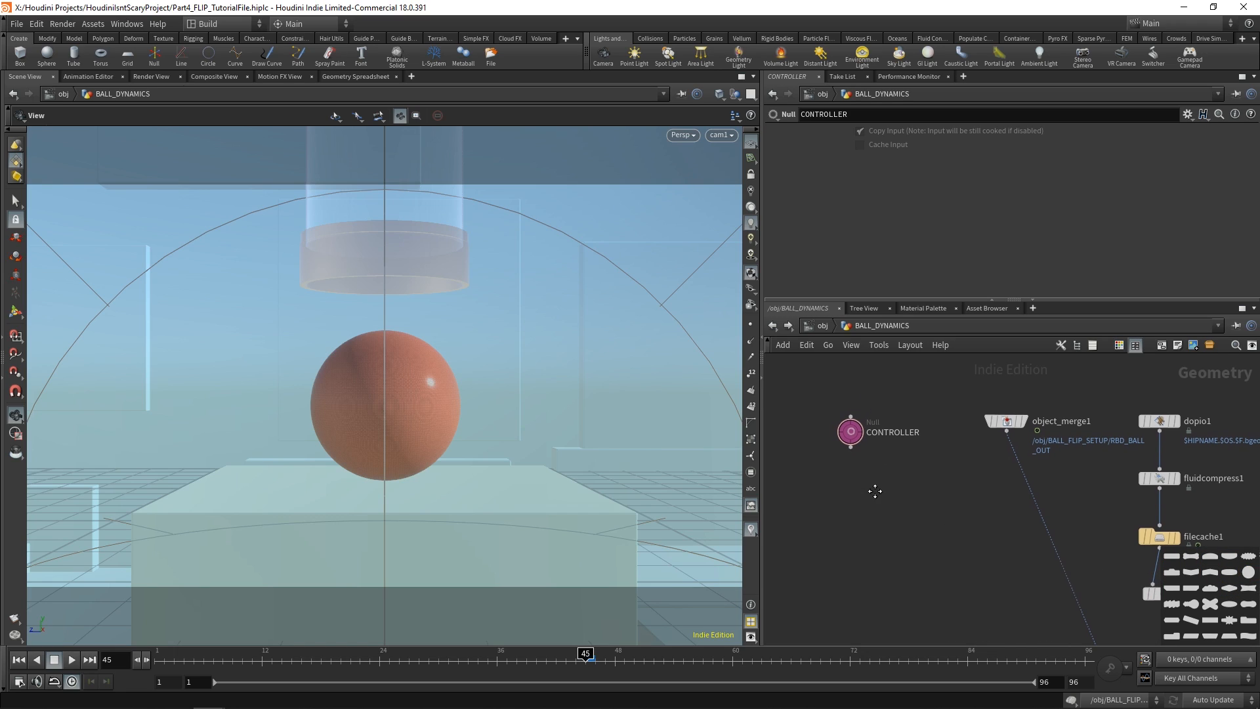
pyautogui.moveTo(855, 430); pyautogui.dragTo(850, 430)
pyautogui.scroll(-4, 854, 458)
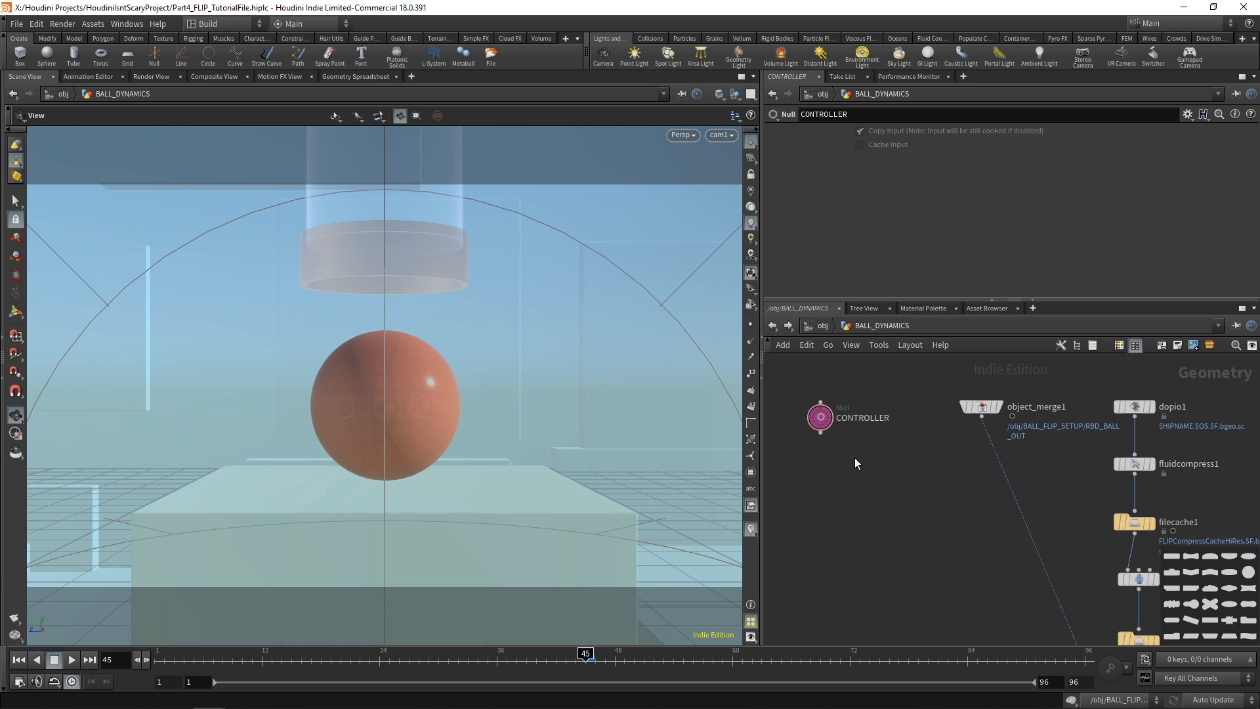
pyautogui.moveTo(954, 515); pyautogui.dragTo(977, 530, button='middle')
pyautogui.scroll(4, 879, 464)
pyautogui.moveTo(859, 451); pyautogui.dragTo(859, 446)
pyautogui.moveTo(935, 492); pyautogui.dragTo(939, 505, button='middle')
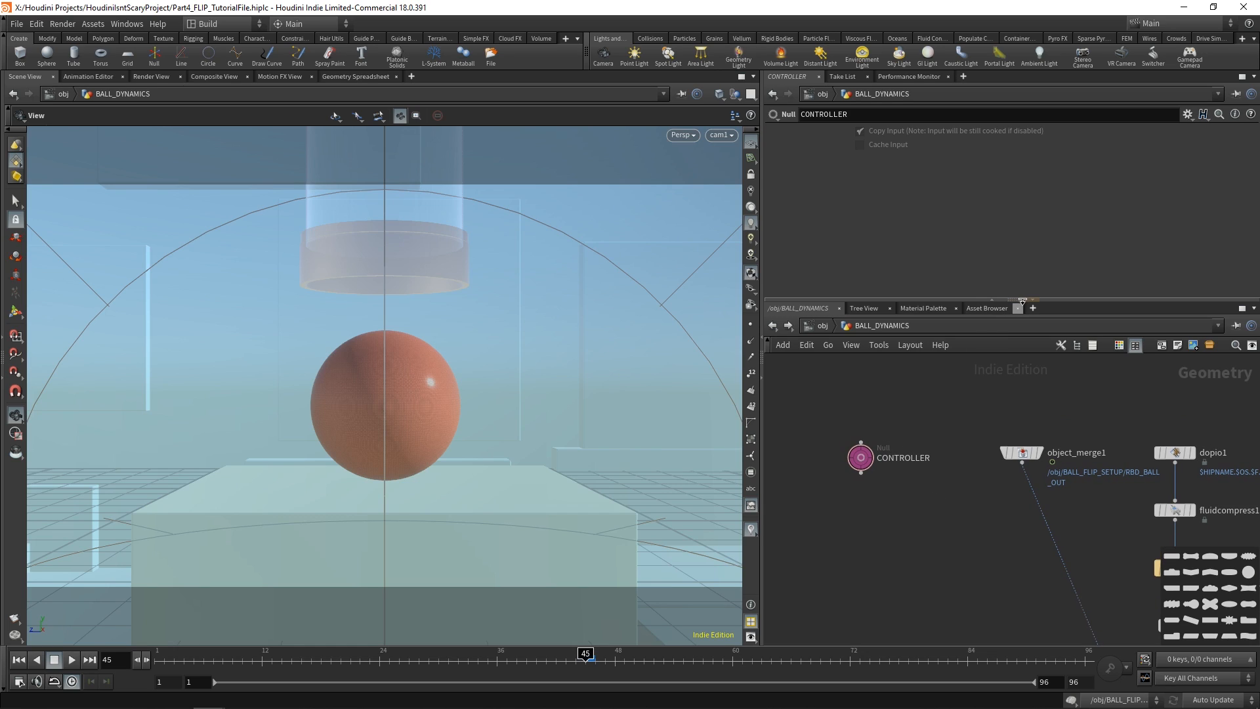
# Step: Enlarge the parameter area, open the parameter interface editor for CONTROLLER, and add an integer parameter below Cache Input
pyautogui.moveTo(1016, 299); pyautogui.dragTo(1022, 354)
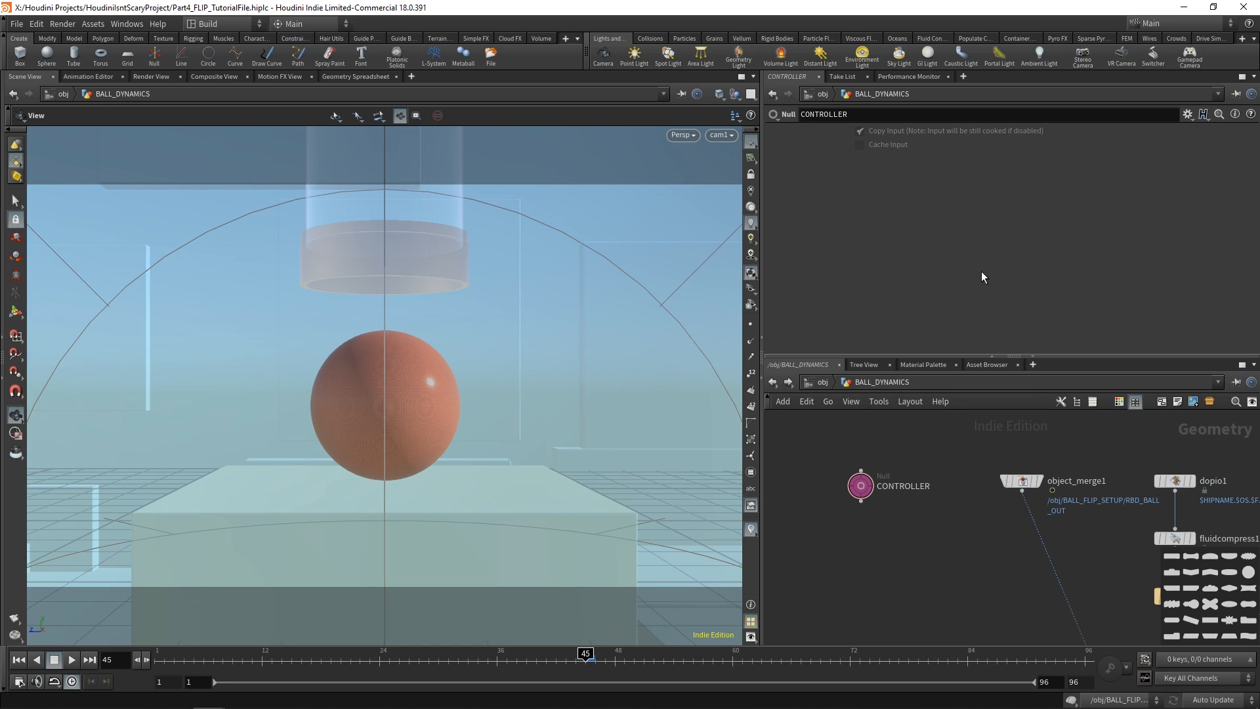
pyautogui.click(1187, 115)
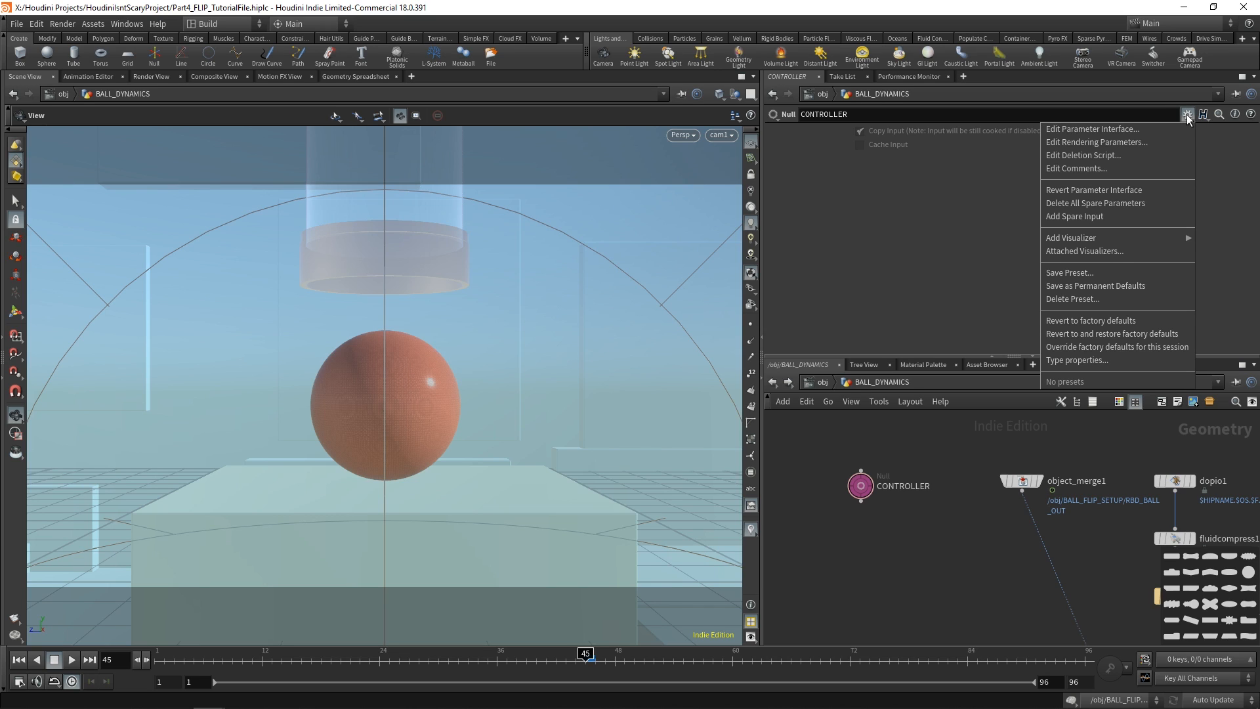
pyautogui.click(1137, 132)
pyautogui.moveTo(900, 16); pyautogui.dragTo(457, 131)
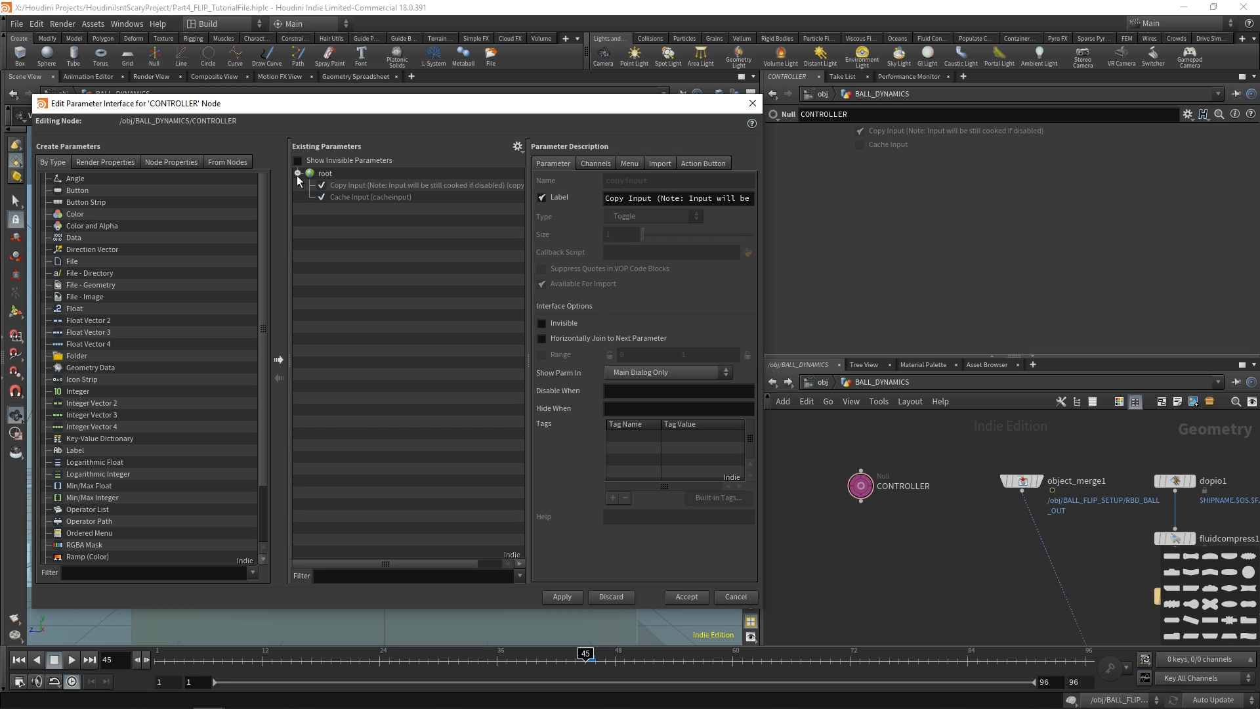
pyautogui.moveTo(69, 392); pyautogui.dragTo(334, 310)
pyautogui.moveTo(345, 220); pyautogui.dragTo(345, 219)
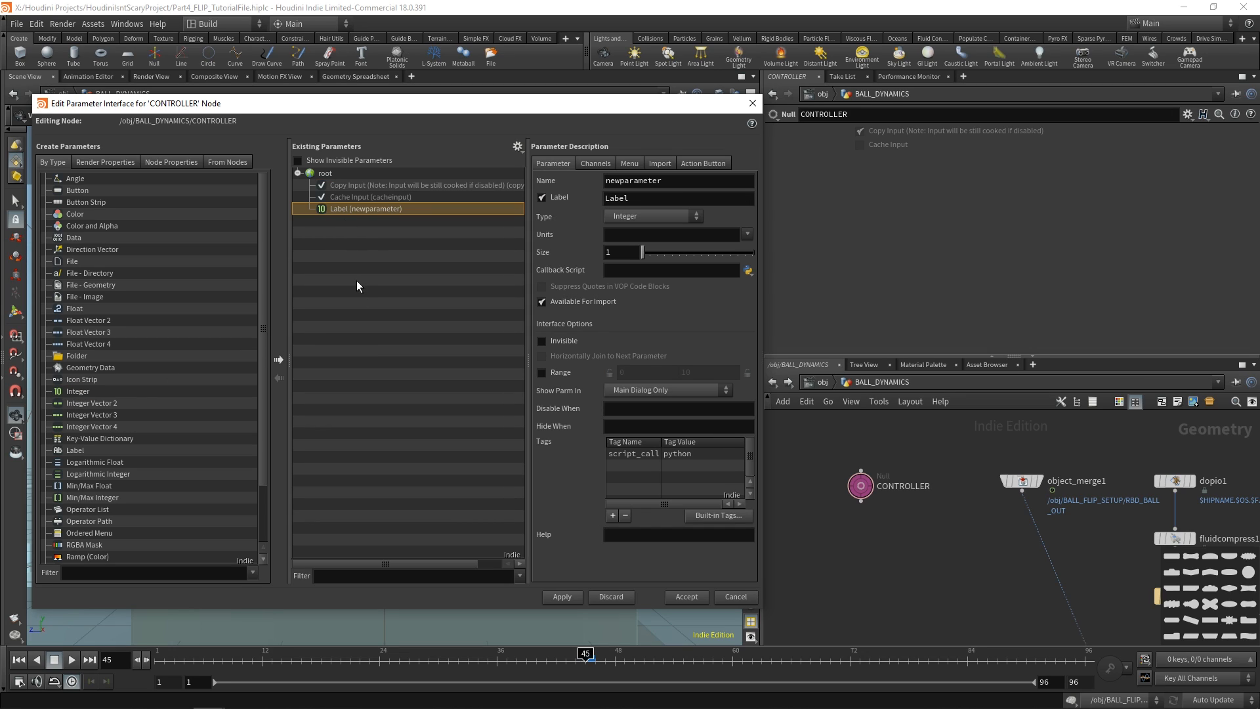
# Step: Name the new integer parameter switchFrame, label it Switch Frame, and accept the interface changes
pyautogui.doubleClick(659, 181)
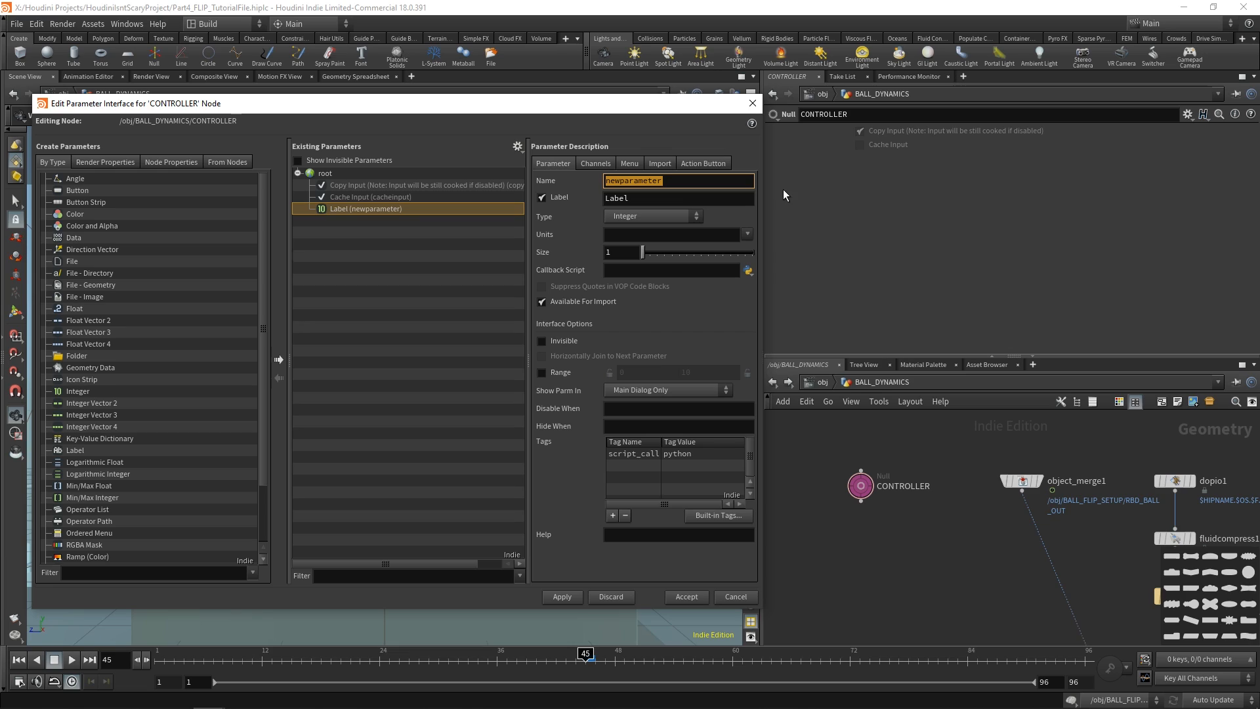
pyautogui.write('switchFrame')
pyautogui.press('Tab')
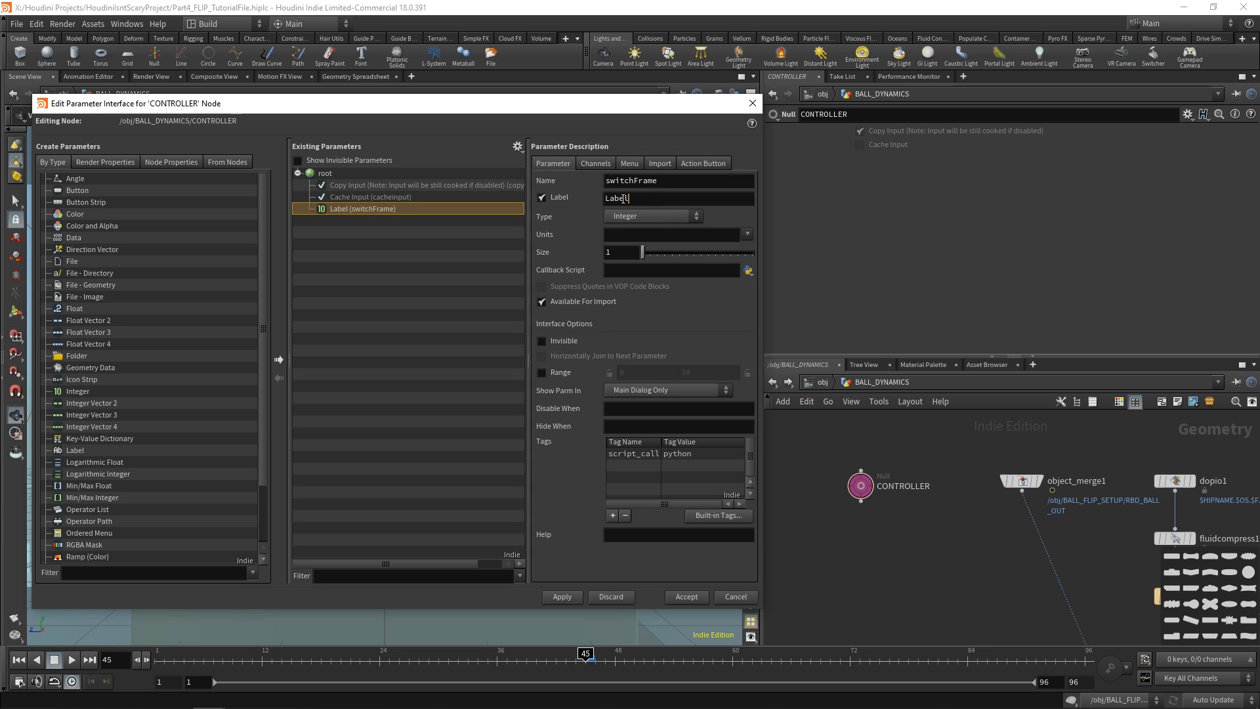
pyautogui.write('Switch Frame')
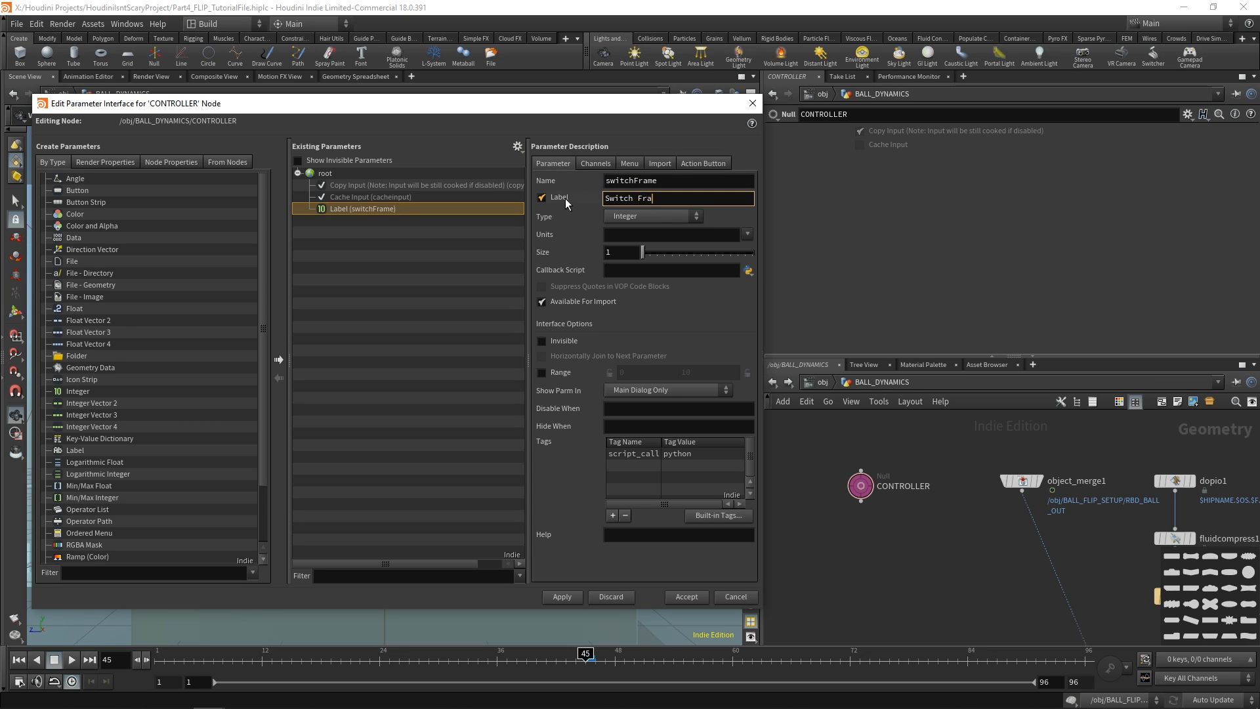
pyautogui.click(579, 595)
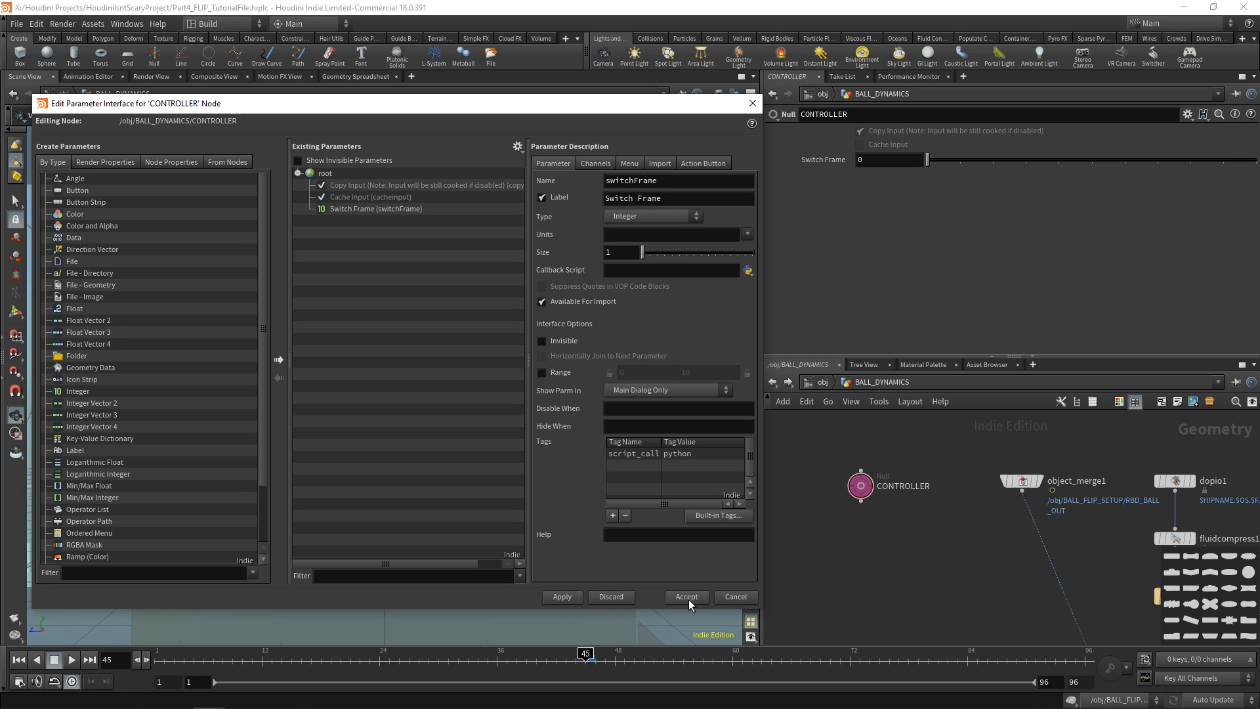
pyautogui.click(686, 597)
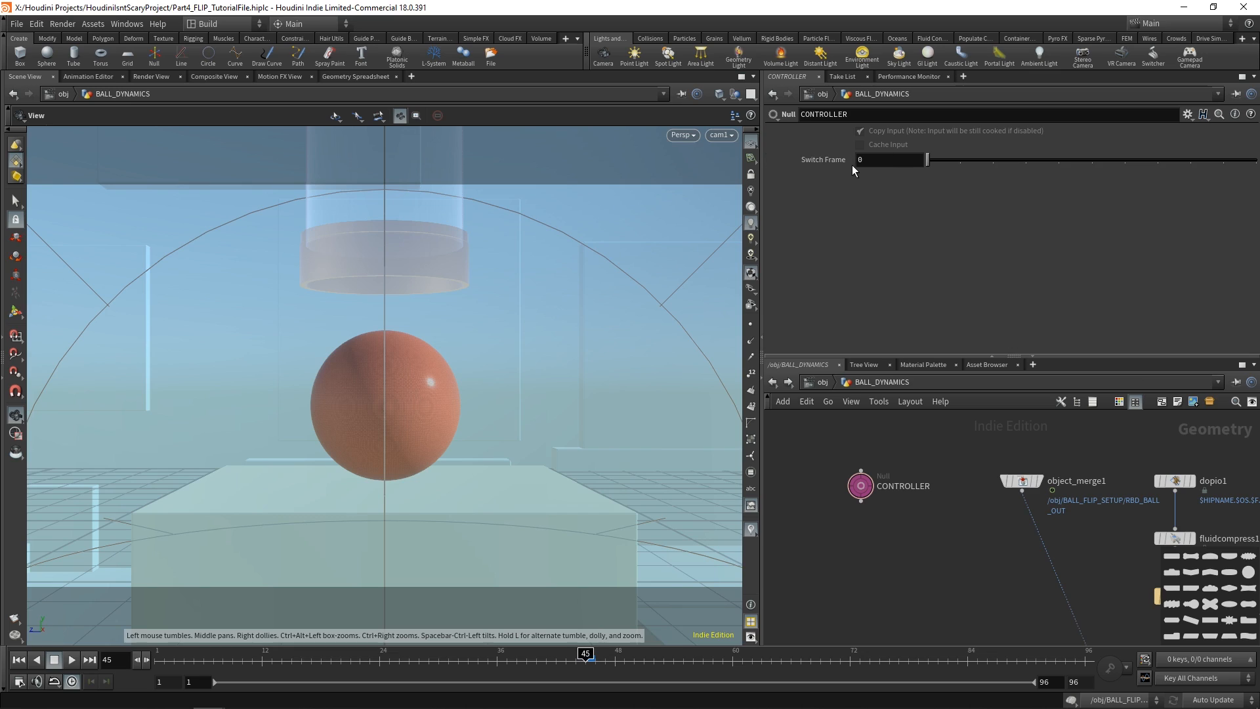
# Step: Try the slider of CONTROLLER's Switch Frame parameter and set its value to 45
pyautogui.moveTo(927, 160); pyautogui.dragTo(1229, 180)
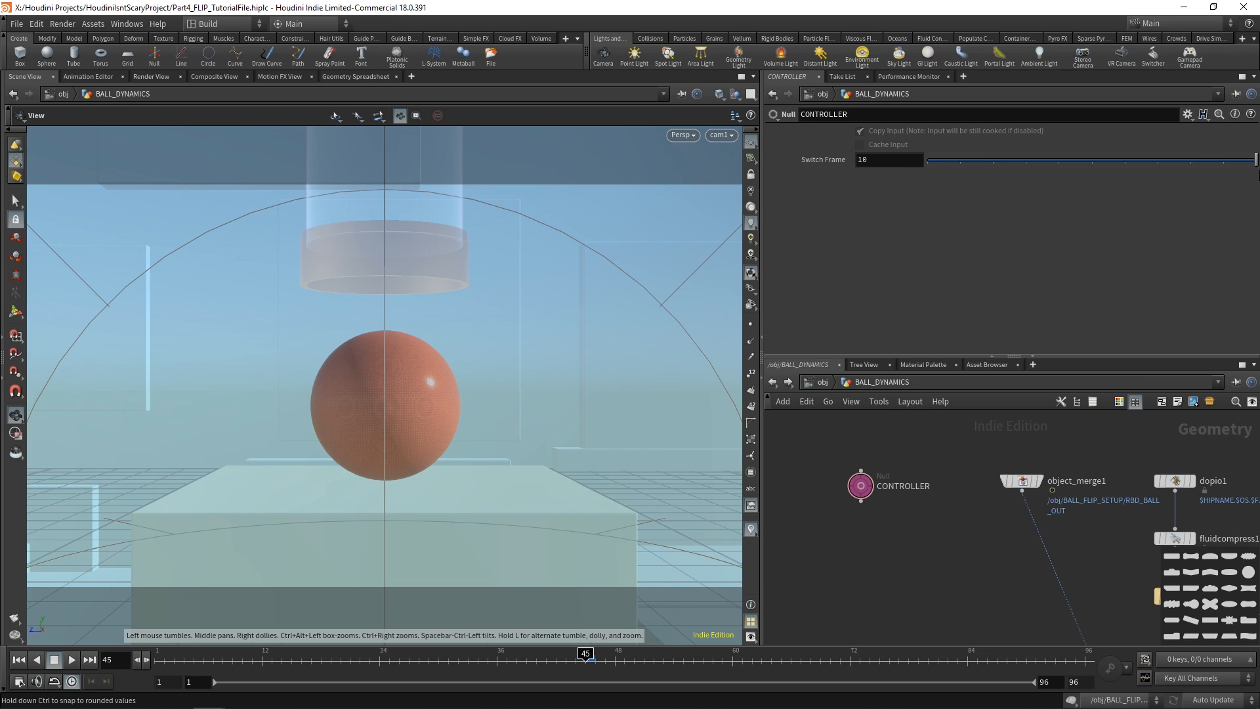
pyautogui.click(890, 162)
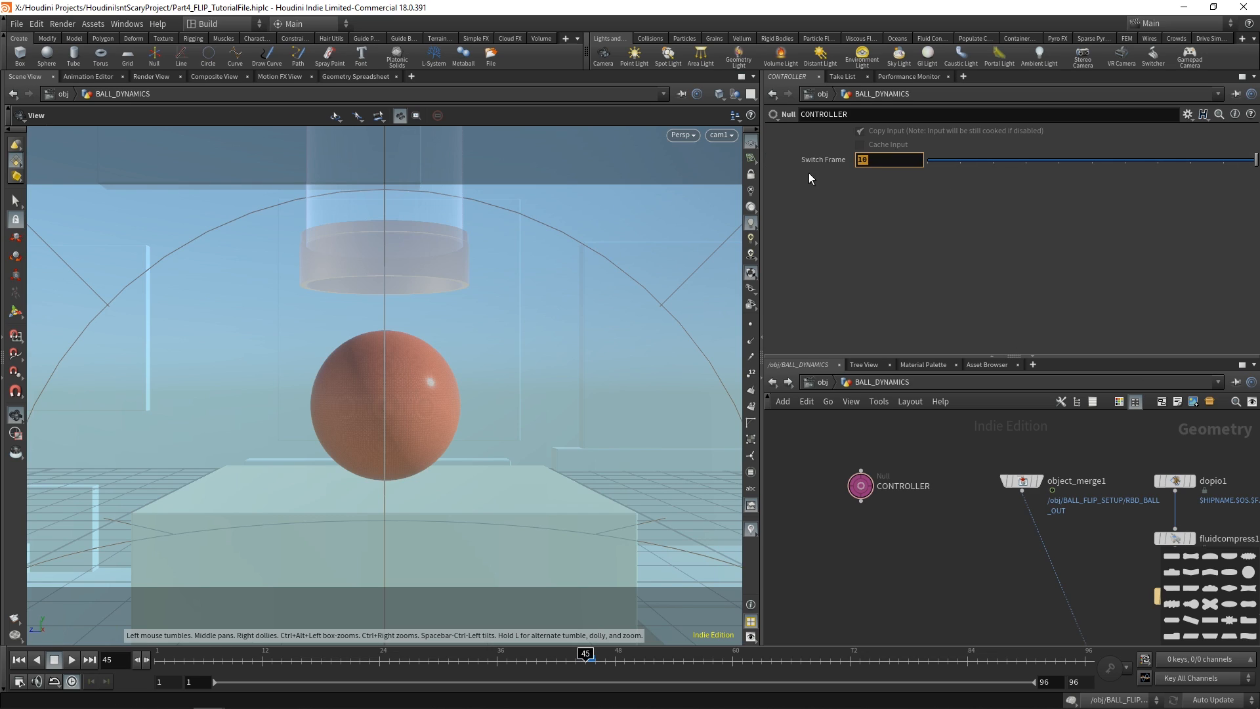
pyautogui.write('45')
pyautogui.press('Return')
# Step: Copy the Switch Frame parameter and paste its reference over the number 44 in switchif1's Enable expression
pyautogui.rightClick(831, 164)
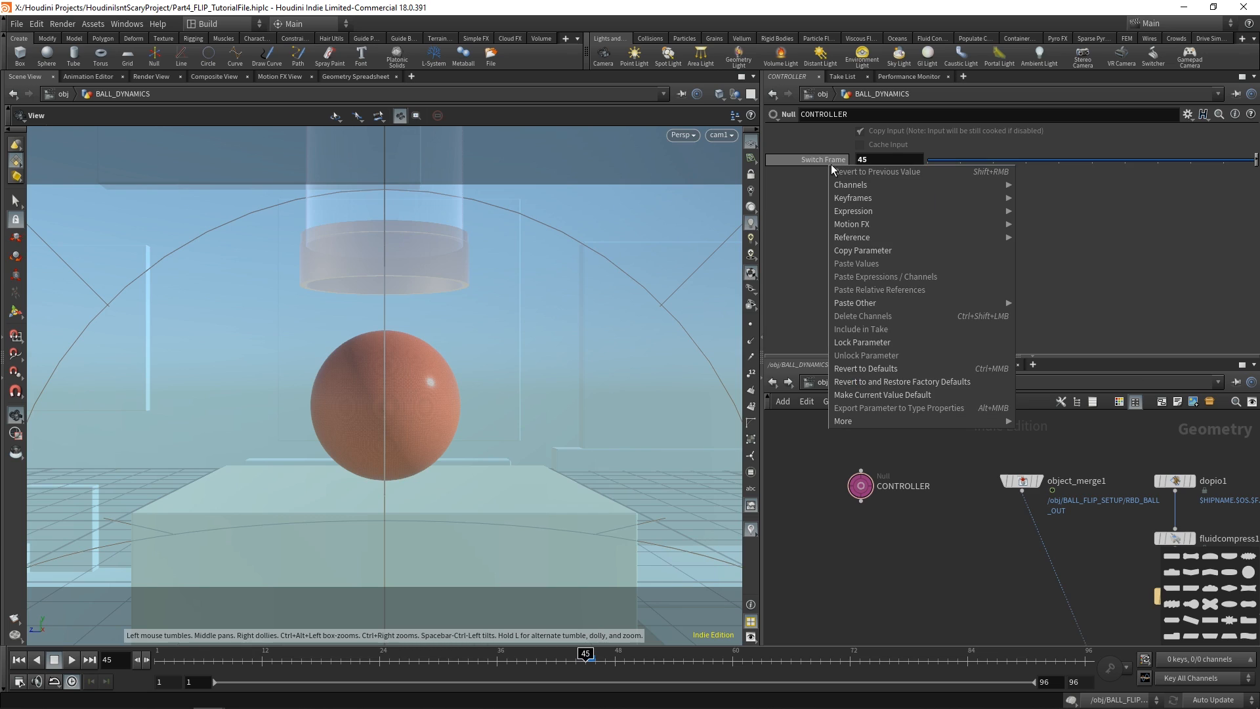
pyautogui.click(865, 250)
pyautogui.press('h')
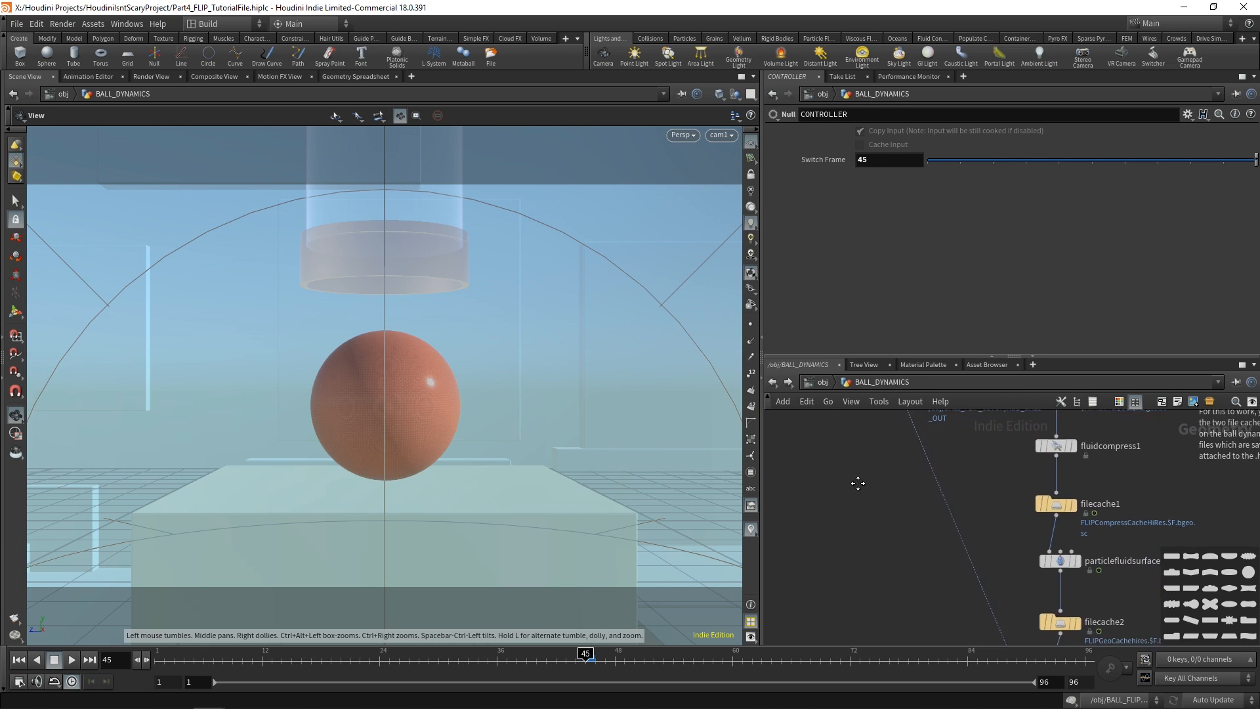
pyautogui.scroll(3, 1006, 562)
pyautogui.click(922, 567)
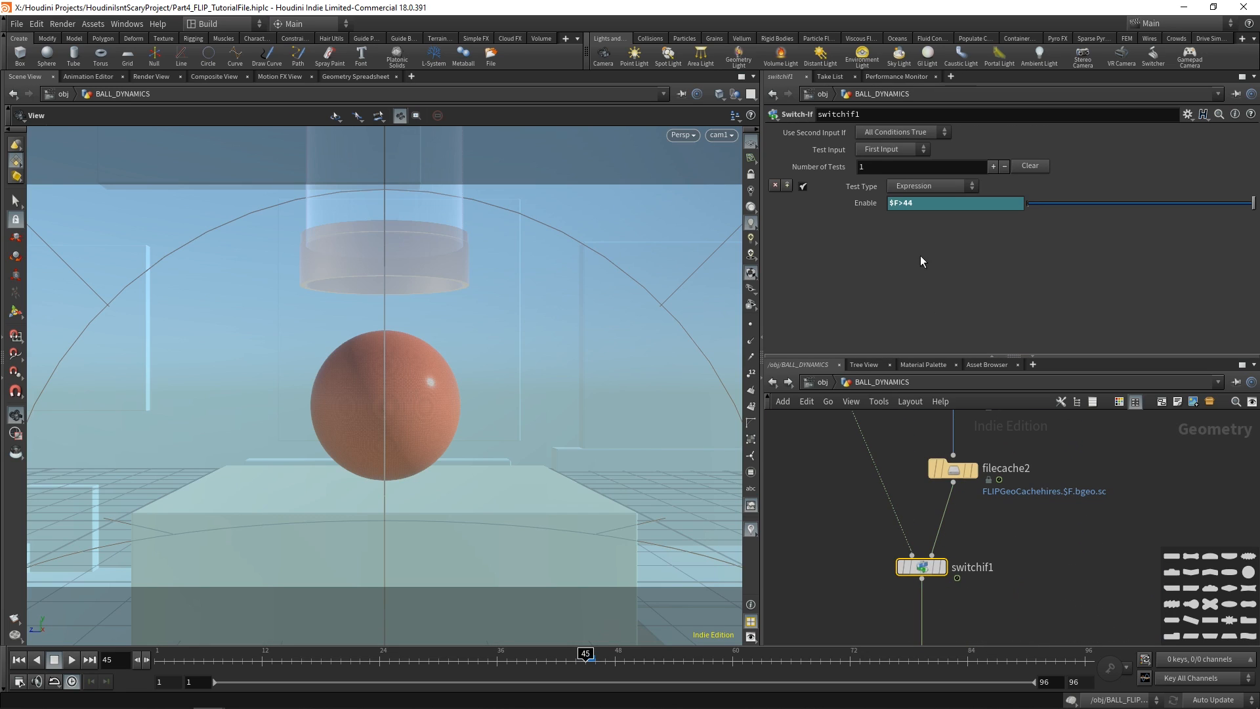
pyautogui.click(859, 204)
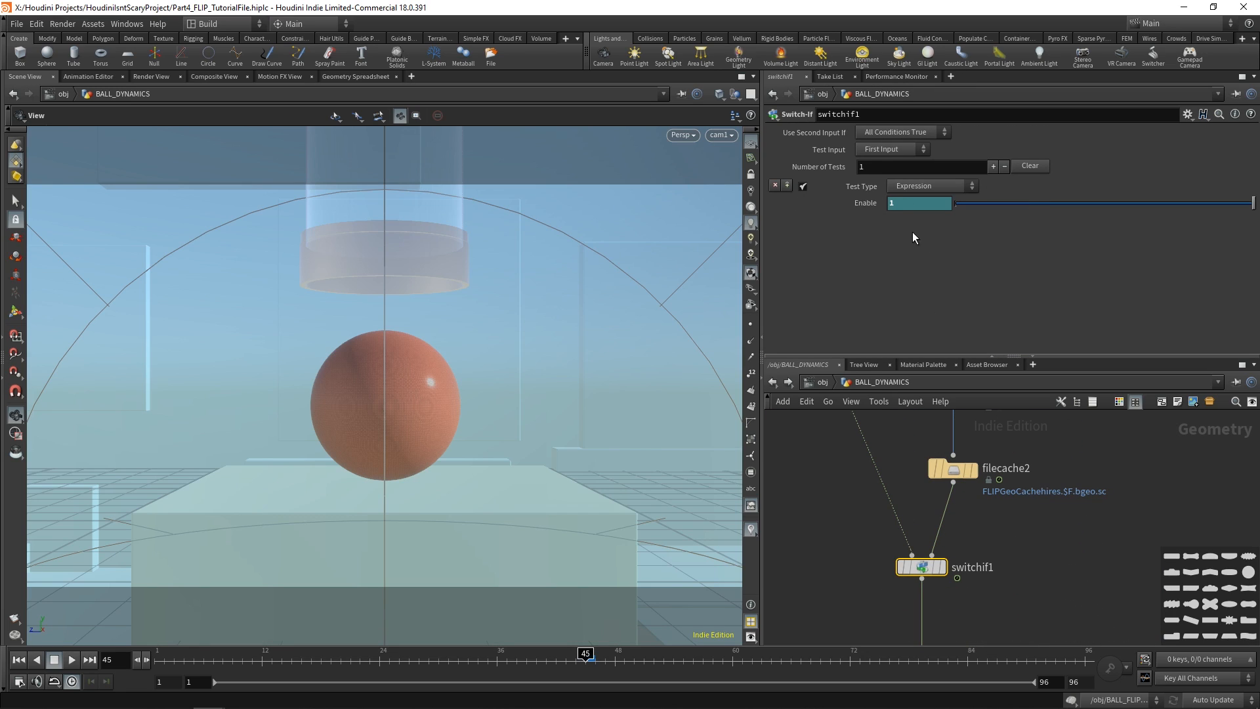
pyautogui.click(852, 207)
pyautogui.moveTo(933, 204); pyautogui.dragTo(902, 203)
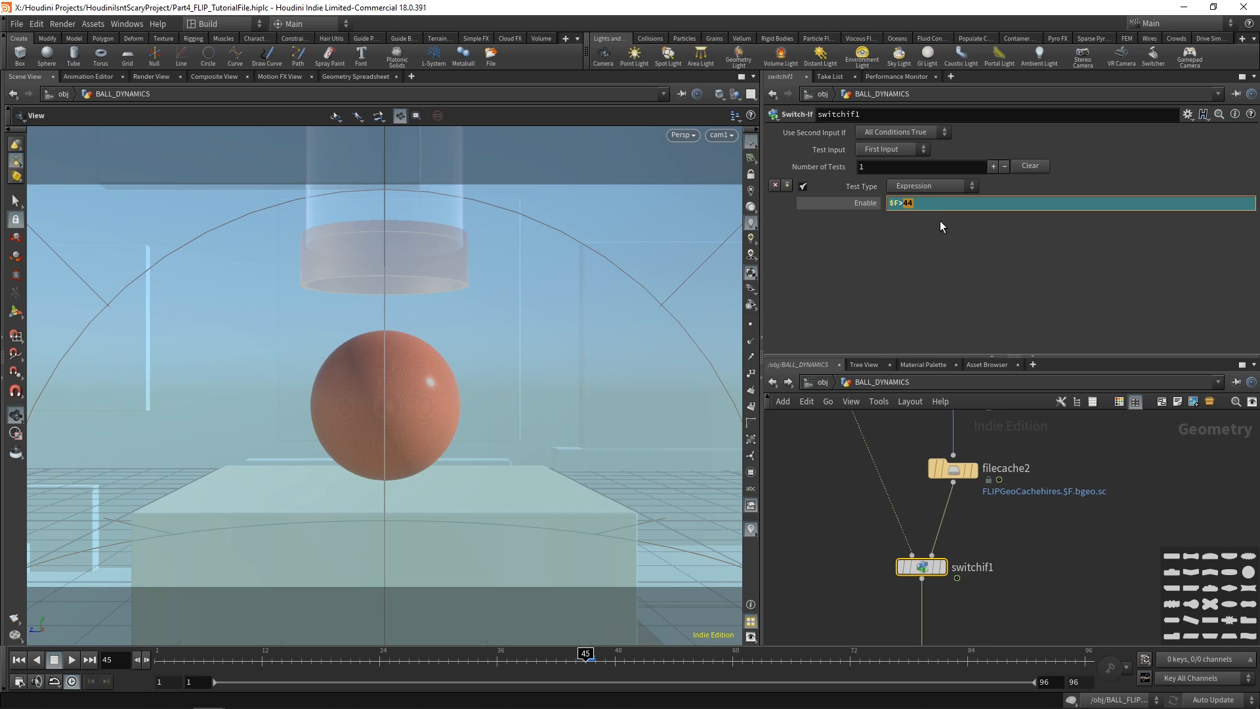
pyautogui.rightClick(929, 203)
pyautogui.click(979, 332)
pyautogui.click(854, 204)
# Step: At object level, link the Start Frame of BALL_FLIP_DYNAMICS to the copied Switch Frame parameter as a relative reference
pyautogui.moveTo(1010, 538); pyautogui.dragTo(1006, 612, button='middle')
pyautogui.scroll(-2, 987, 481)
pyautogui.scroll(-1, 1042, 512)
pyautogui.moveTo(1042, 511); pyautogui.dragTo(1053, 592, button='middle')
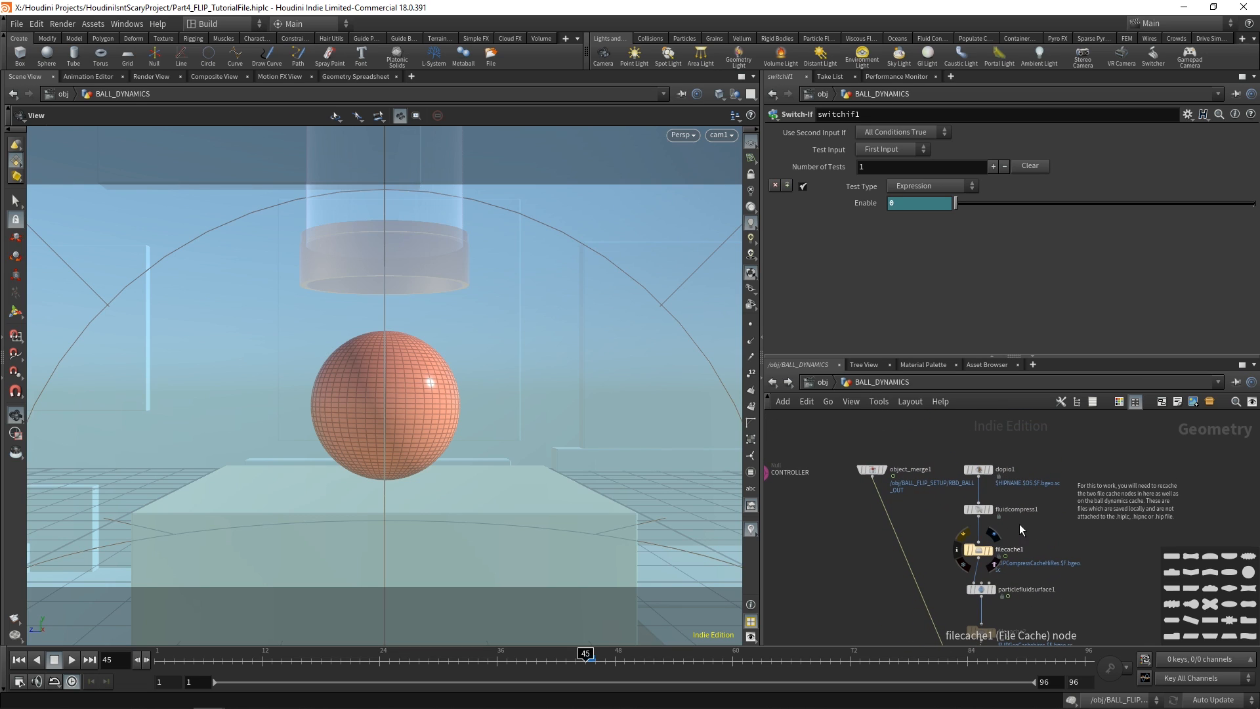
pyautogui.click(819, 382)
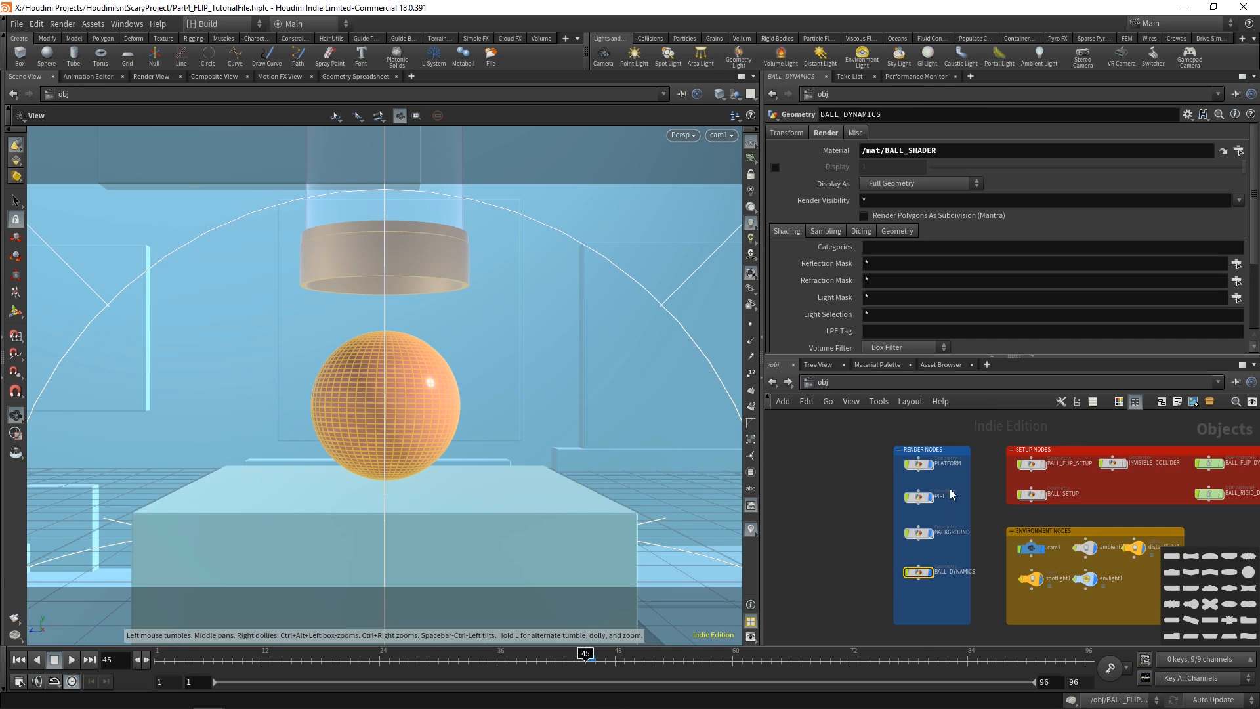
pyautogui.scroll(2, 1152, 504)
pyautogui.click(1079, 474)
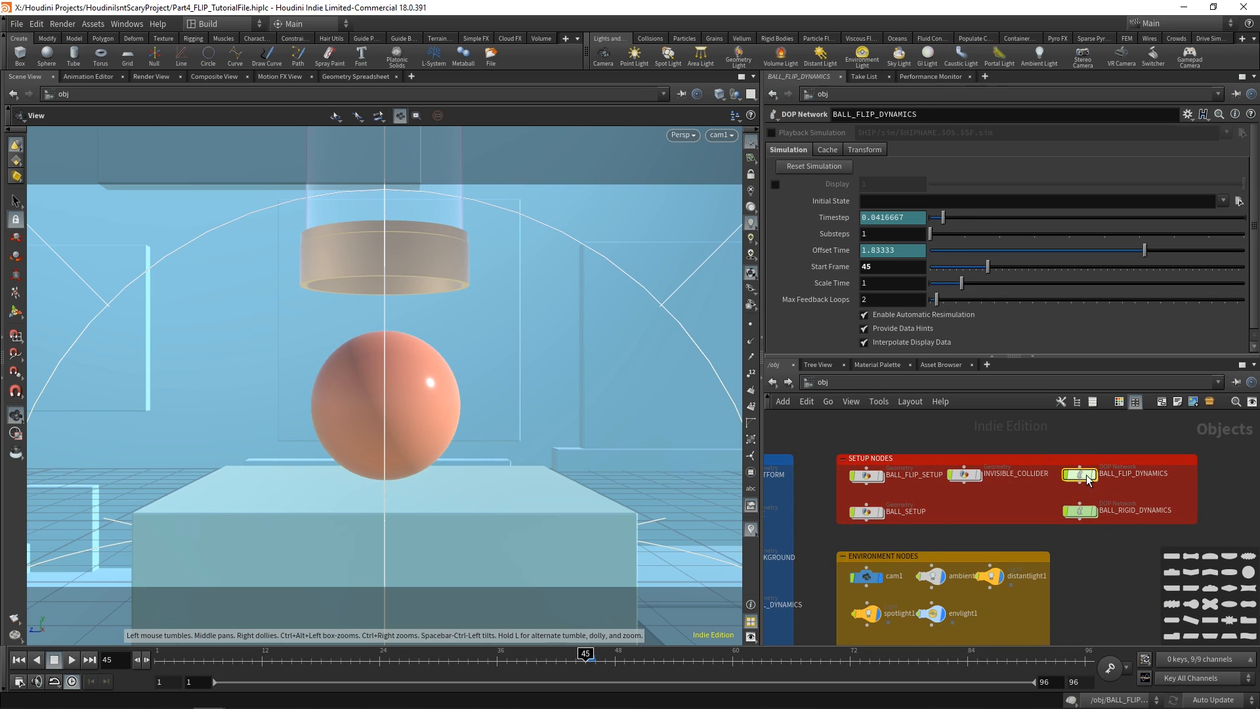
pyautogui.rightClick(825, 271)
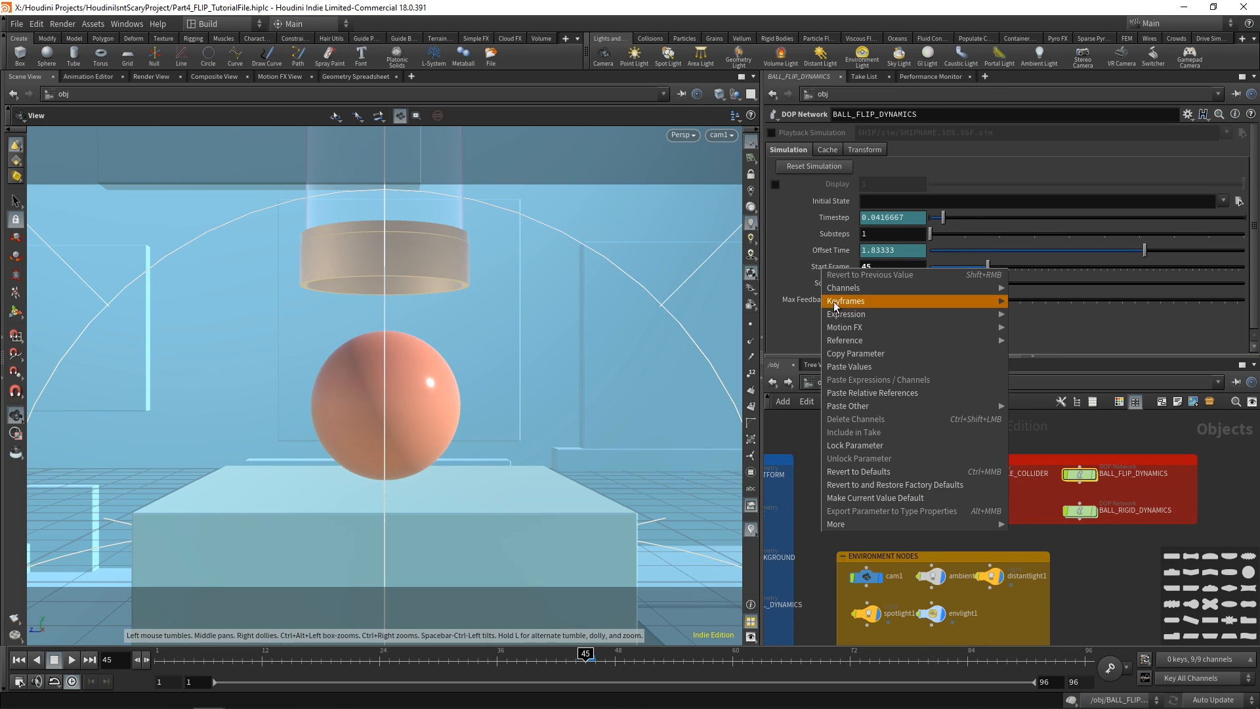
pyautogui.click(866, 392)
# Step: Inside BALL_FLIP_SETUP, link timeshift1's Frame to the copied Switch Frame parameter as a relative reference
pyautogui.moveTo(946, 515); pyautogui.dragTo(1027, 514, button='middle')
pyautogui.doubleClick(943, 478)
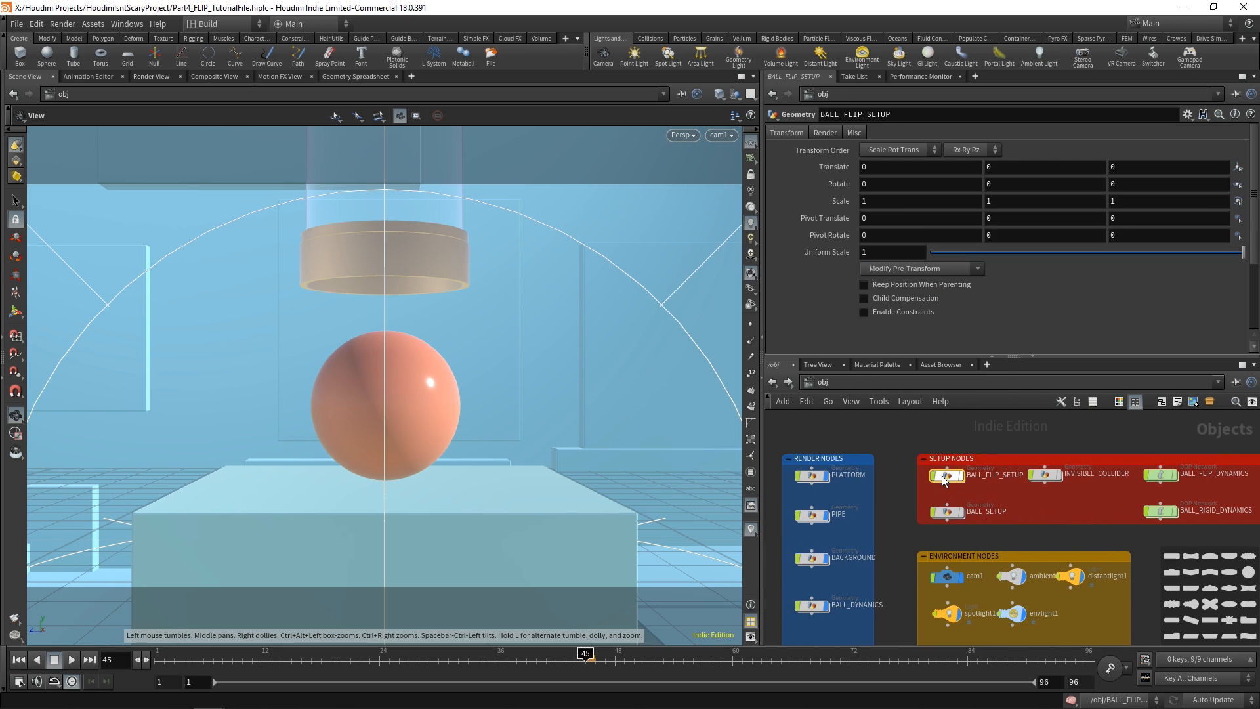
pyautogui.moveTo(1019, 545); pyautogui.dragTo(970, 503, button='middle')
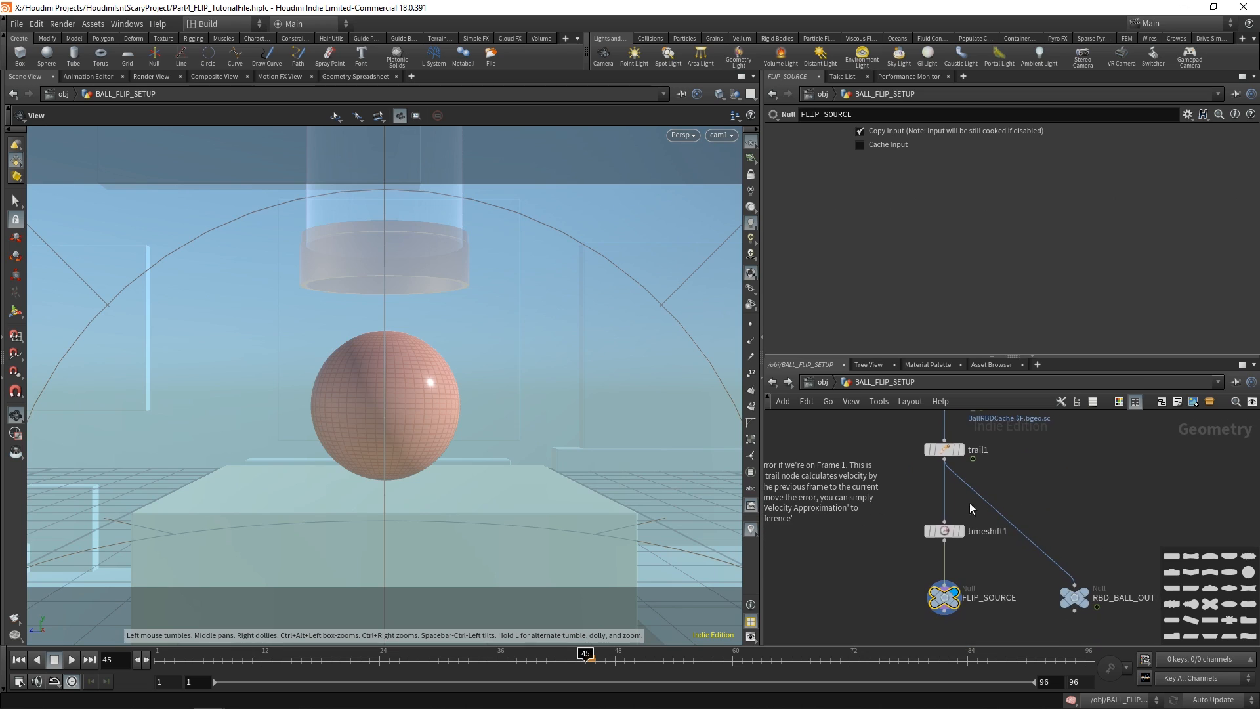
pyautogui.click(943, 533)
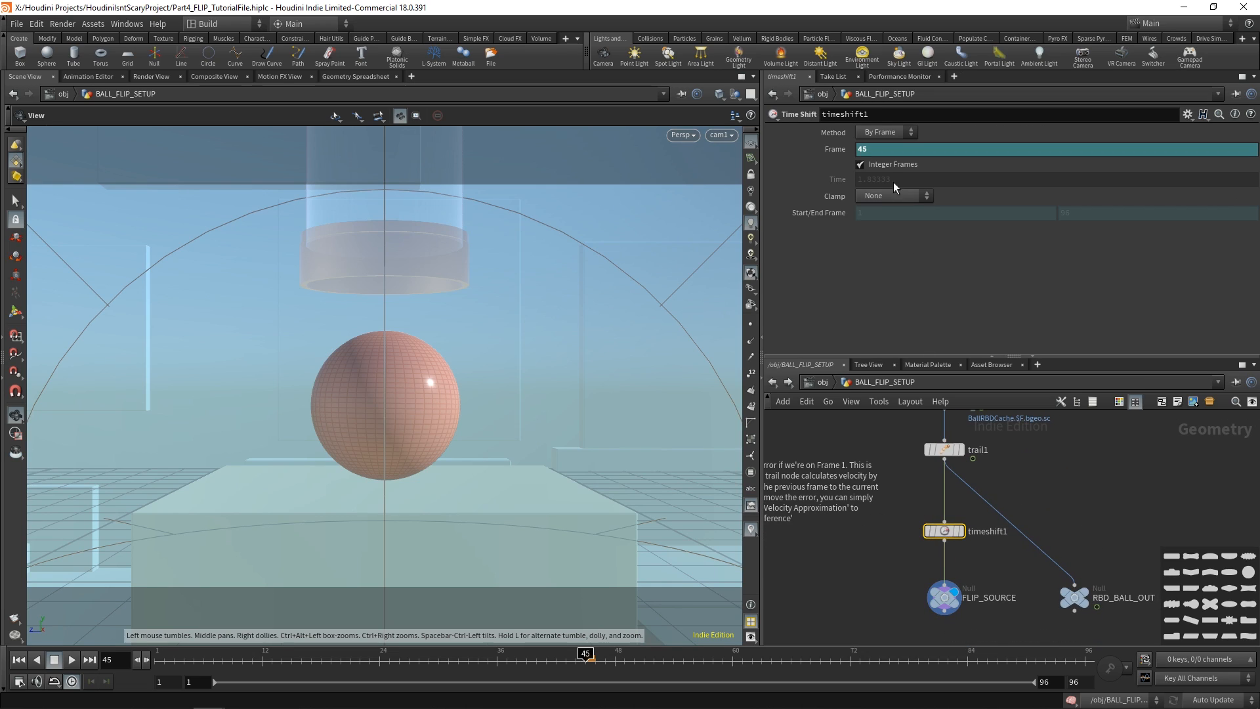
pyautogui.rightClick(840, 157)
pyautogui.click(882, 283)
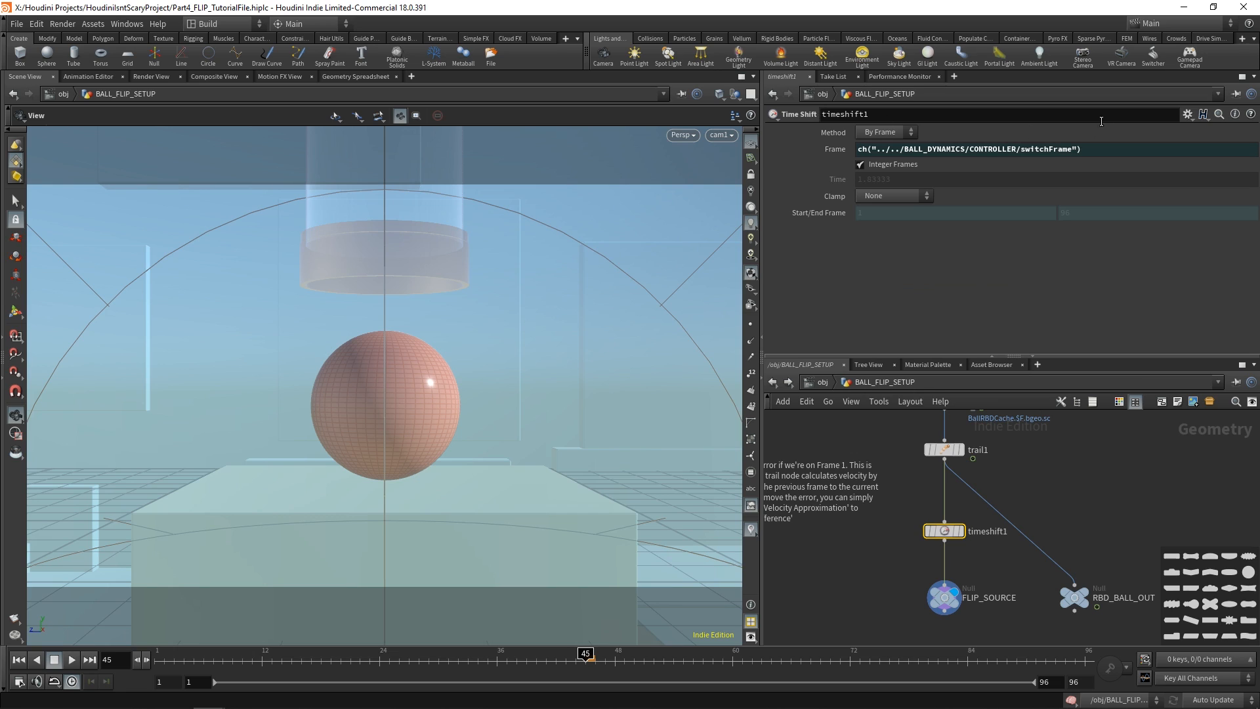
pyautogui.click(834, 152)
# Step: Go back into BALL_DYNAMICS and set the CONTROLLER node's Switch Frame to 43
pyautogui.click(823, 94)
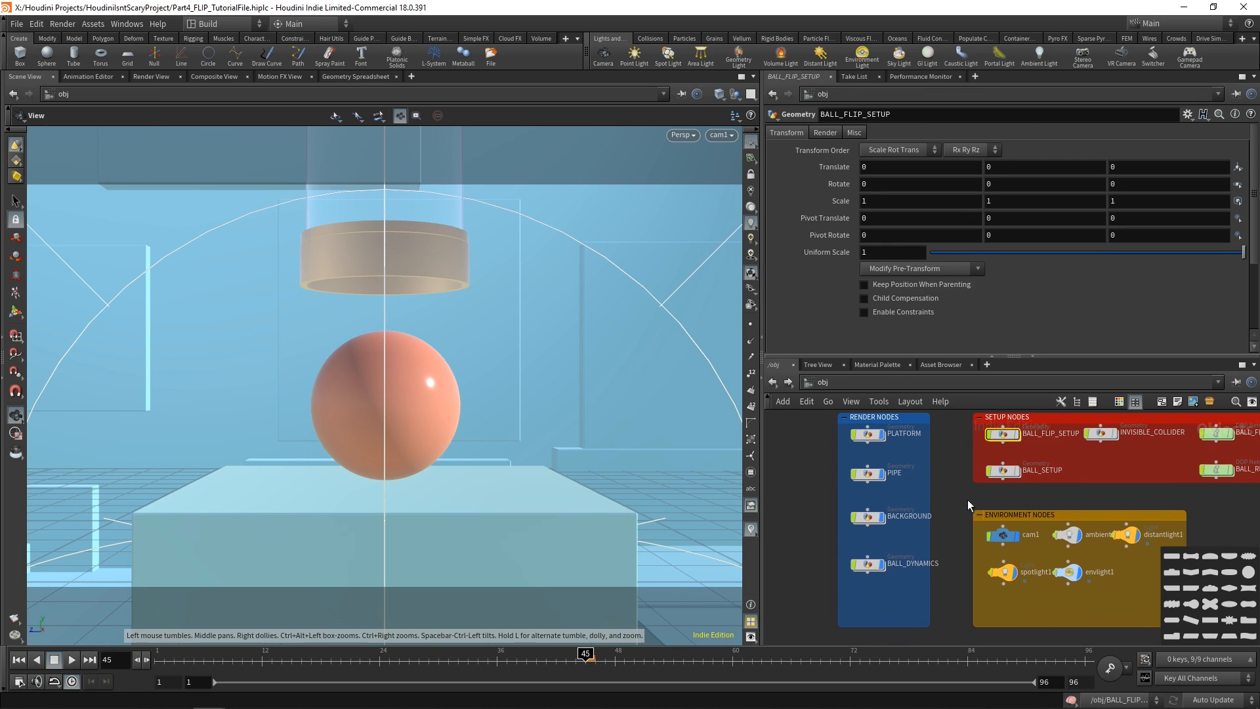
pyautogui.doubleClick(866, 565)
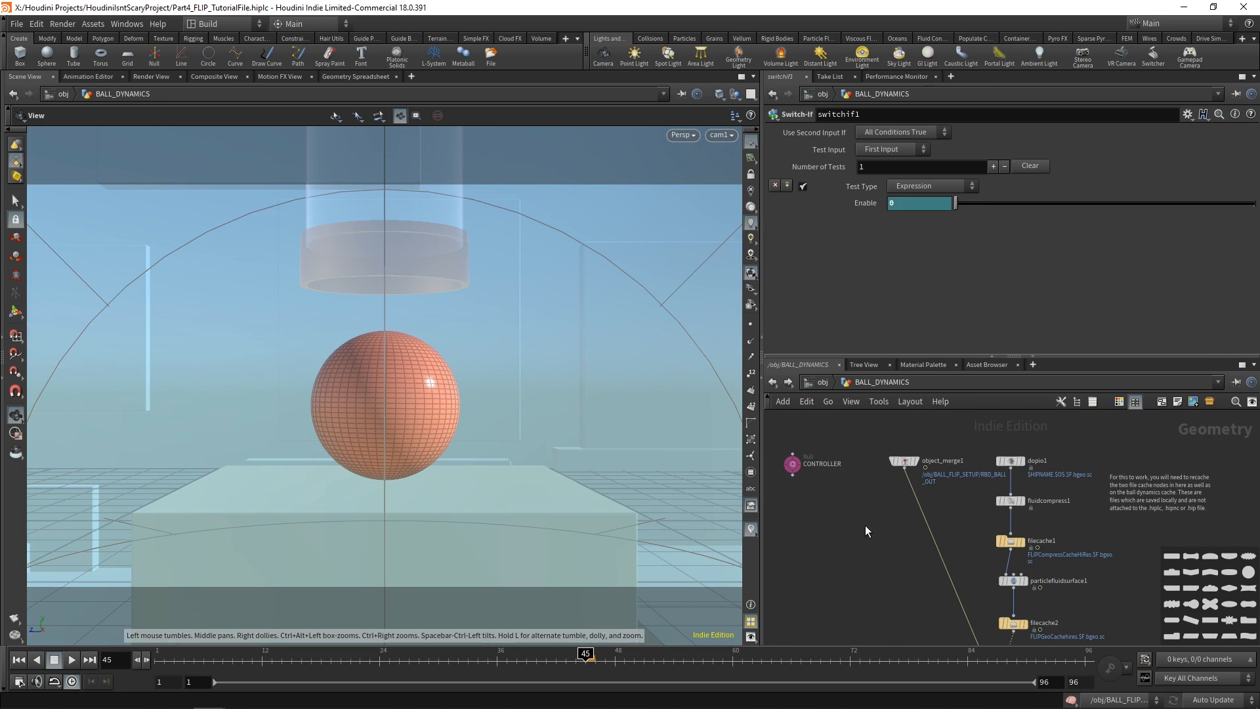
pyautogui.click(805, 470)
pyautogui.moveTo(837, 487); pyautogui.dragTo(841, 485, button='middle')
pyautogui.moveTo(892, 163); pyautogui.dragTo(834, 163)
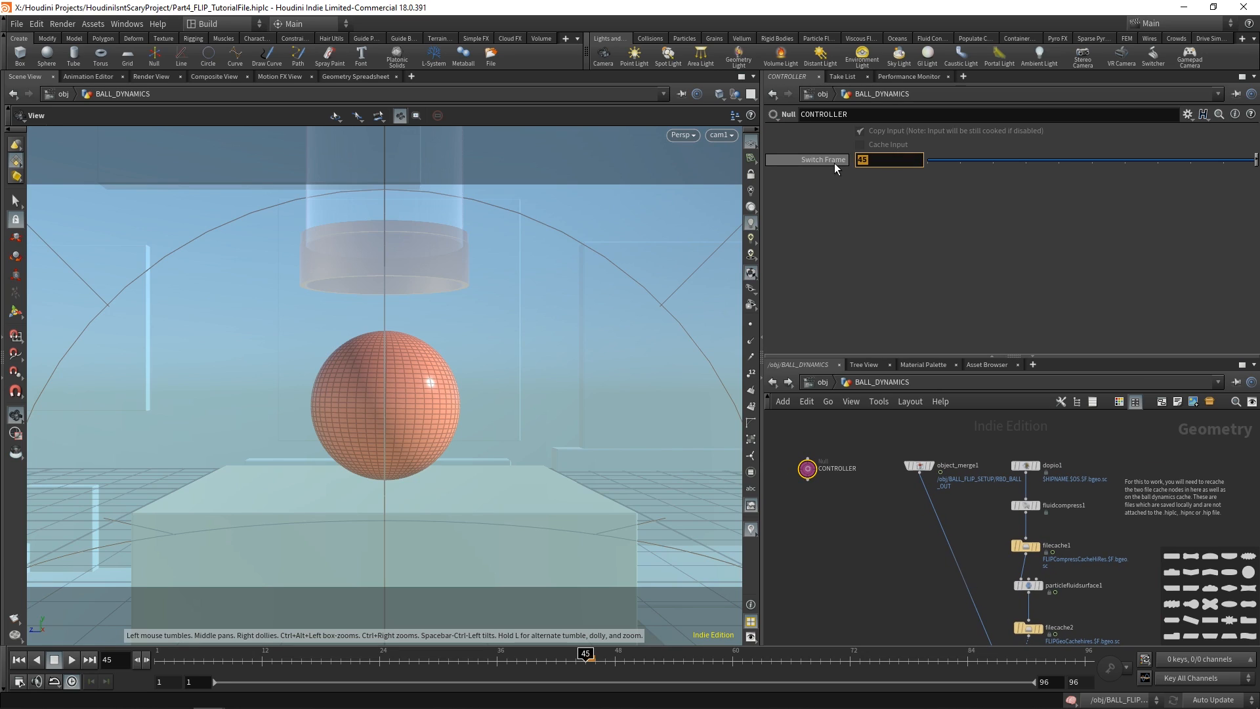
pyautogui.write('44')
pyautogui.press('Return')
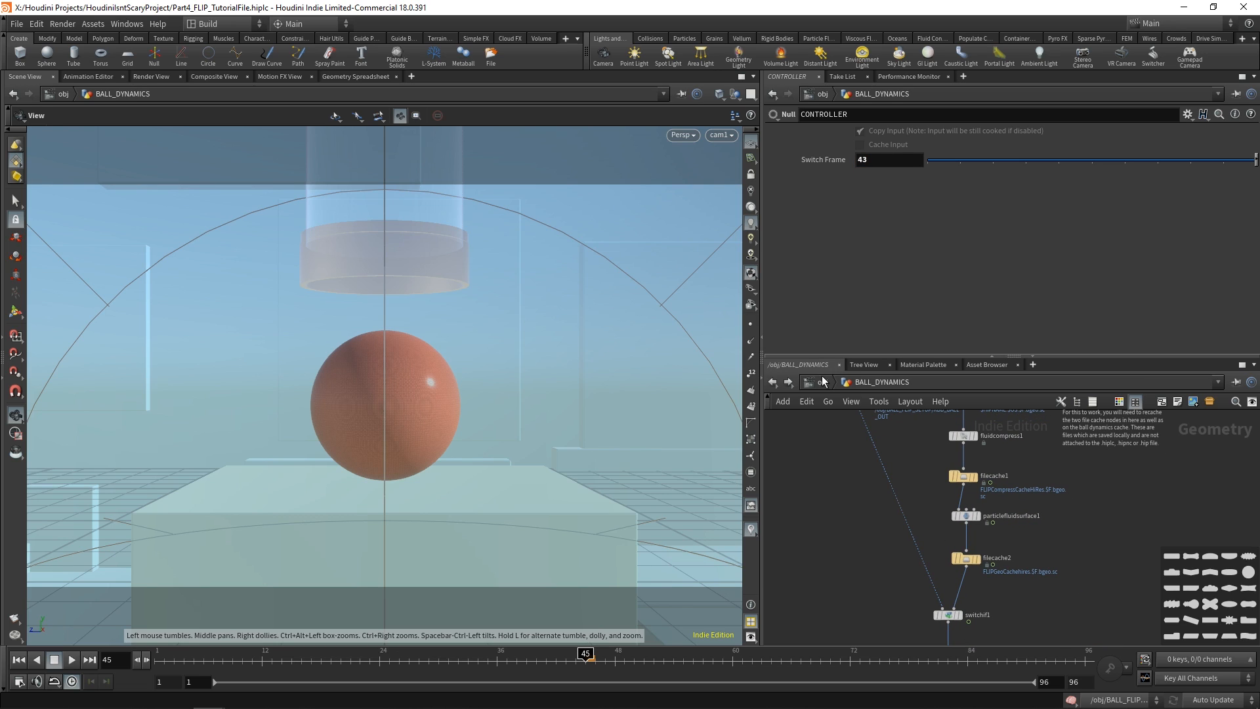
# Step: Check the linked Start Frame of BALL_FLIP_DYNAMICS and the linked Frame of timeshift1 inside BALL_FLIP_SETUP
pyautogui.press('u')
pyautogui.moveTo(969, 525); pyautogui.dragTo(928, 535, button='middle')
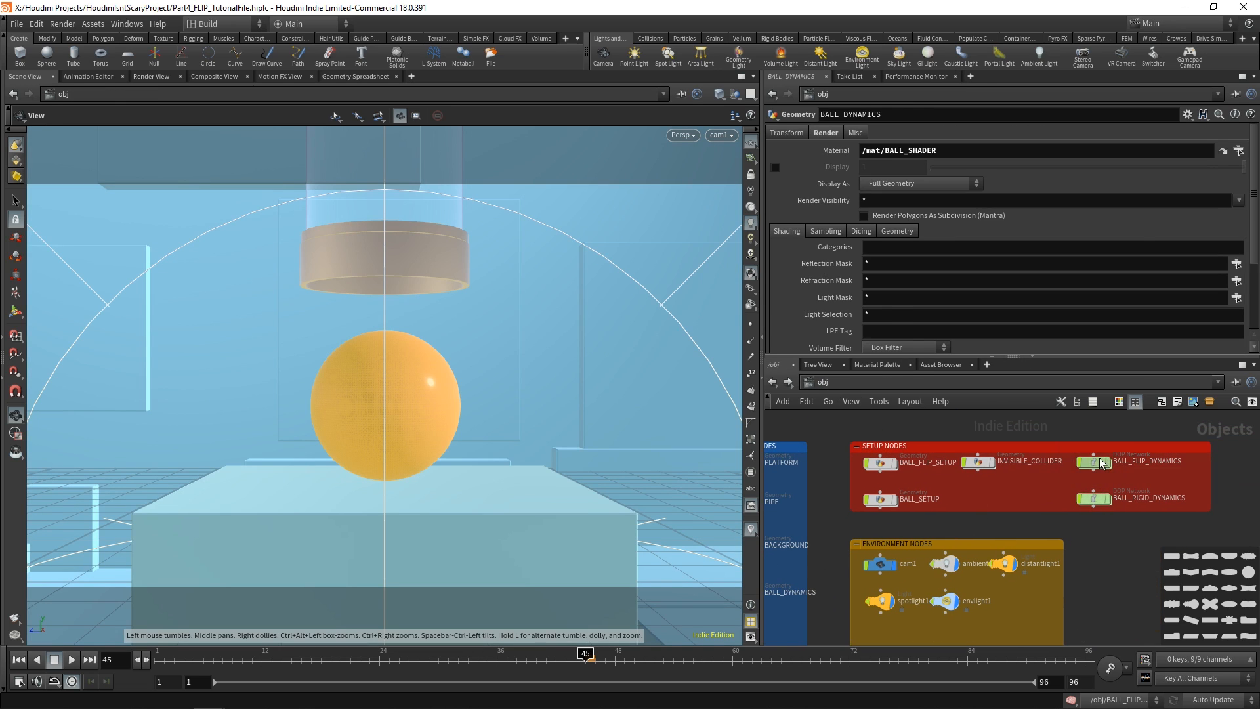
pyautogui.click(1093, 461)
pyautogui.moveTo(940, 482); pyautogui.dragTo(974, 489, button='middle')
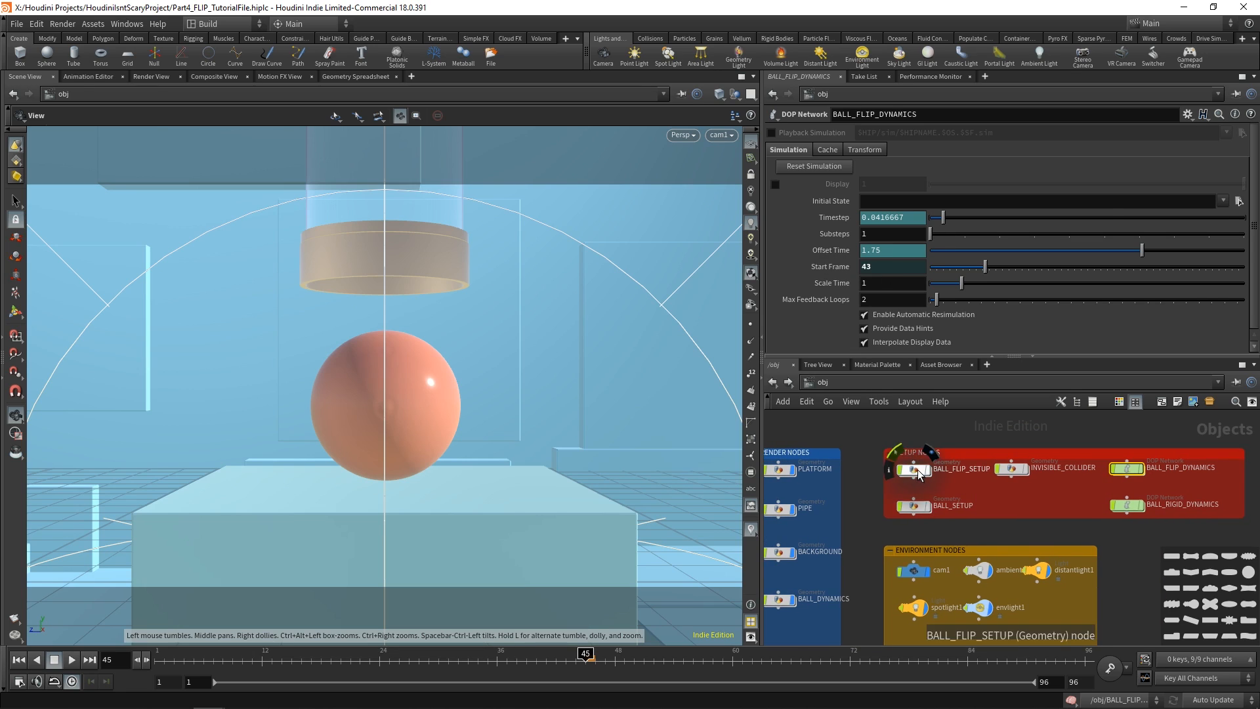
pyautogui.doubleClick(916, 470)
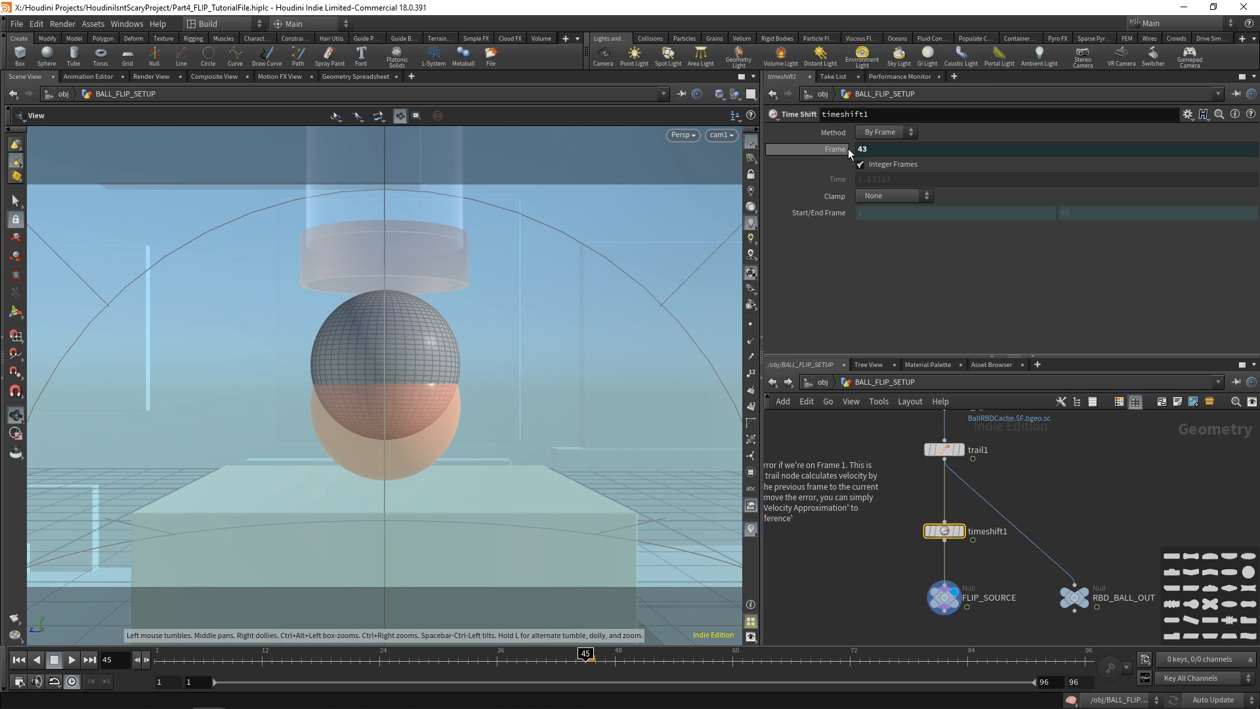
pyautogui.click(822, 94)
pyautogui.moveTo(974, 522); pyautogui.dragTo(1113, 496, button='middle')
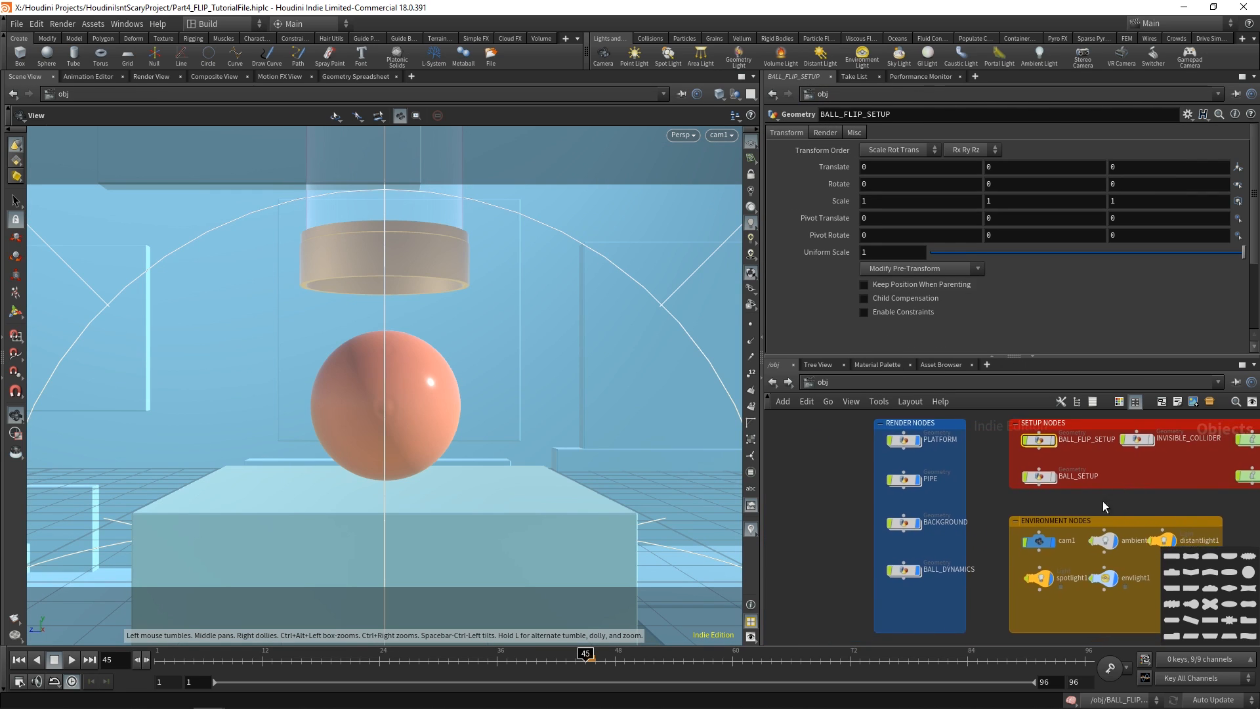
# Step: Return to BALL_DYNAMICS and add a float parameter below Switch Frame in the CONTROLLER null's parameter interface
pyautogui.doubleClick(915, 573)
pyautogui.moveTo(915, 572); pyautogui.dragTo(947, 557, button='middle')
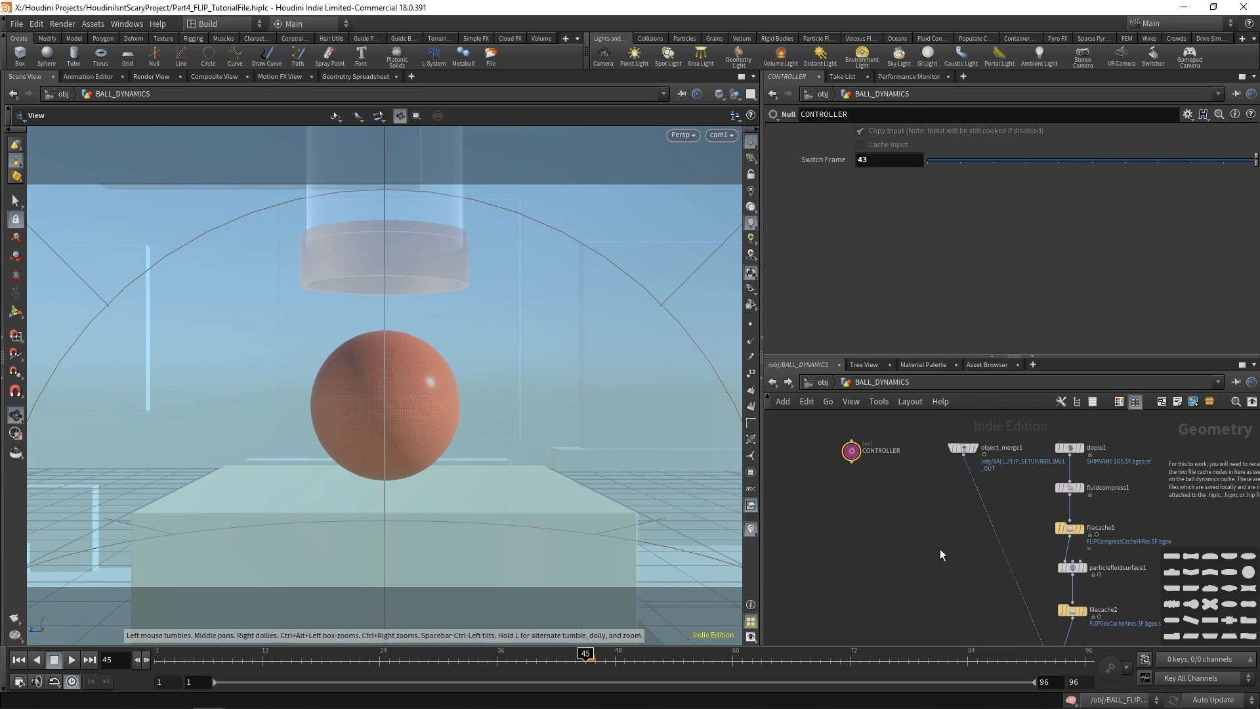
pyautogui.click(1189, 116)
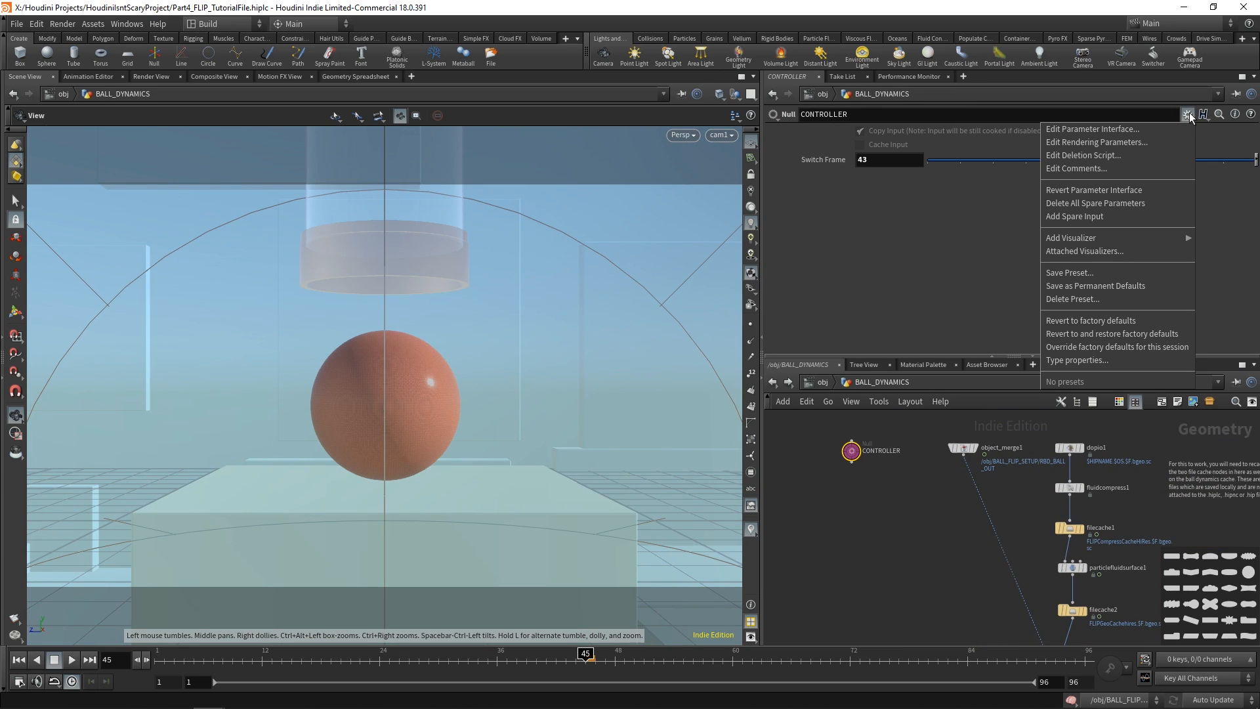
pyautogui.click(1190, 118)
pyautogui.click(1191, 116)
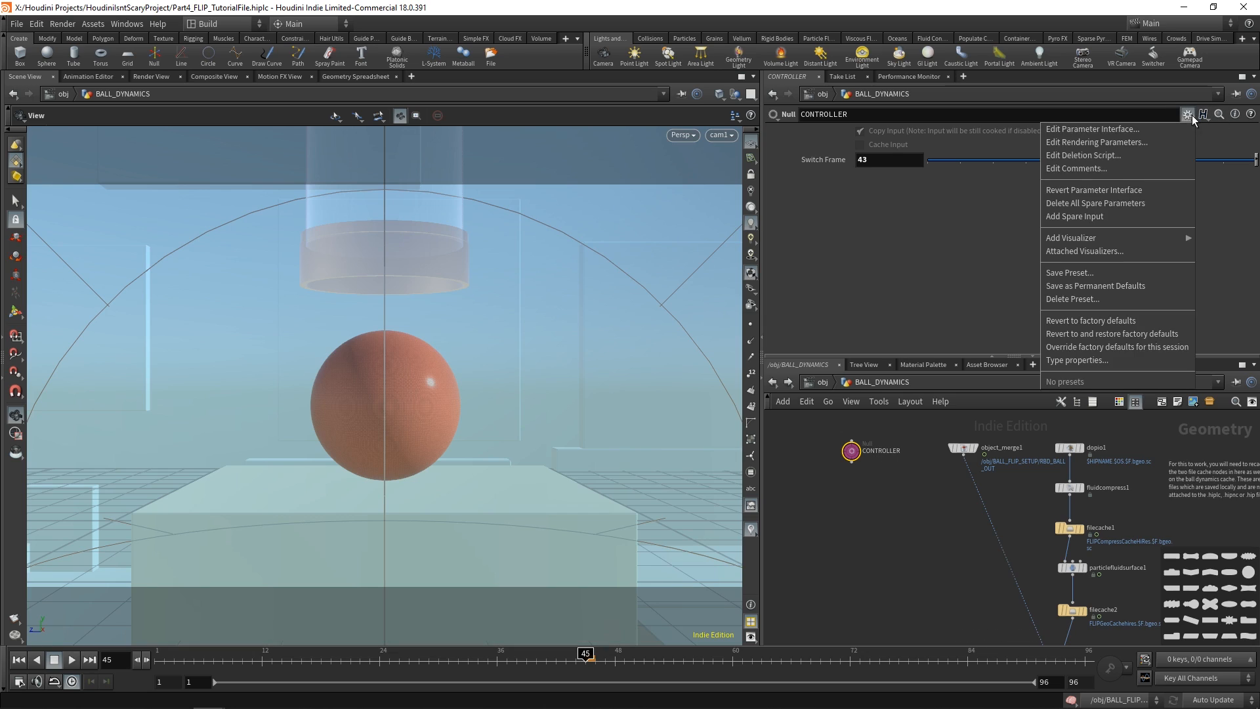
pyautogui.click(1167, 128)
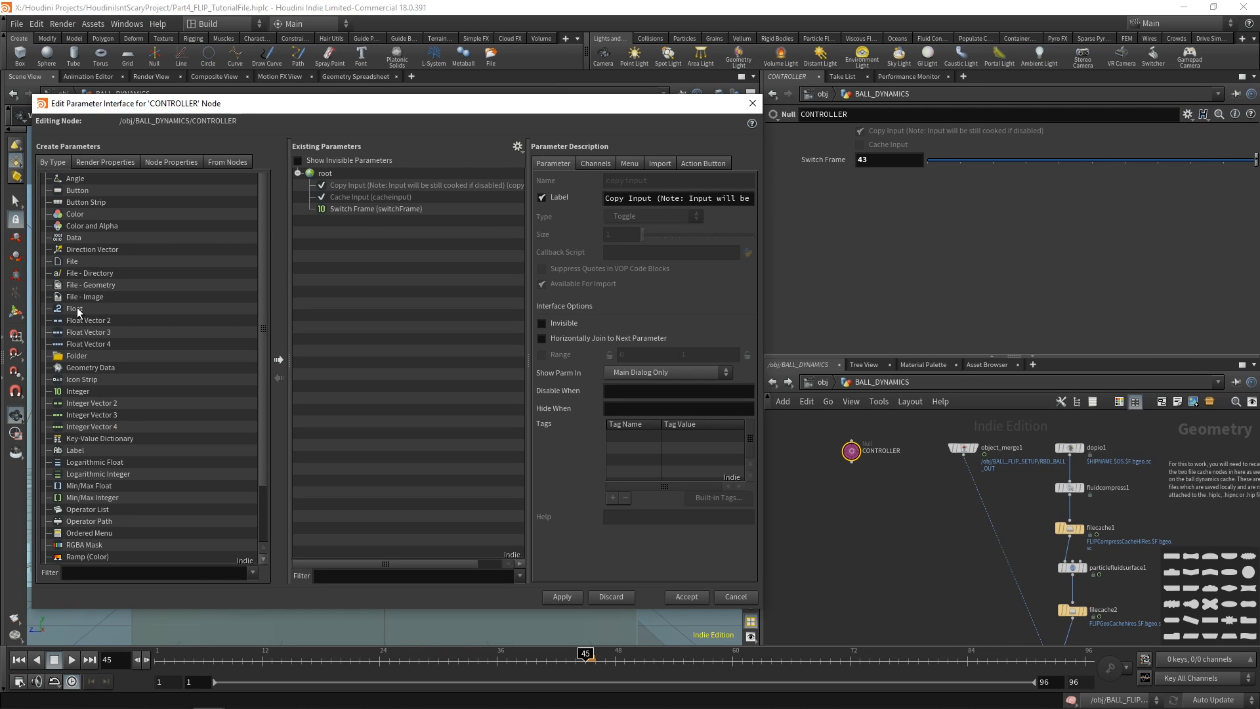
pyautogui.moveTo(78, 311); pyautogui.dragTo(368, 252)
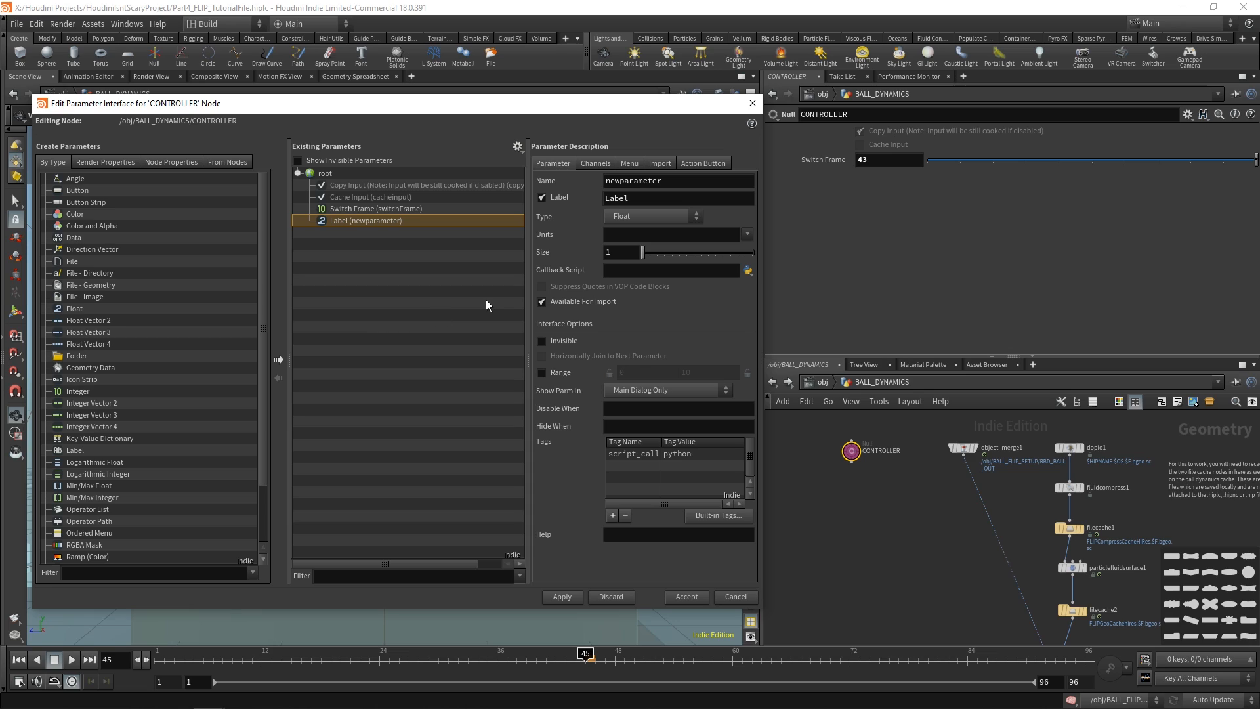
# Step: Name the new float parameter particleSeparation and label it Particle Separation
pyautogui.doubleClick(657, 181)
pyautogui.write('particleSeparation')
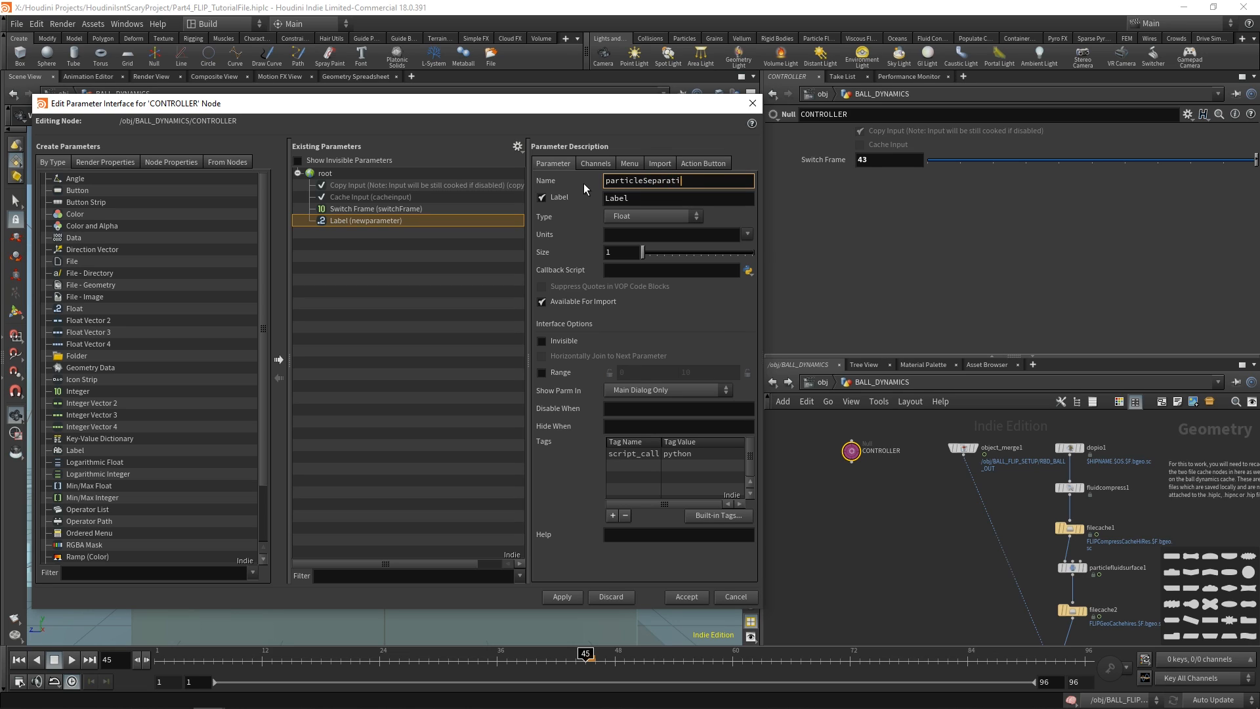
pyautogui.press('Tab')
pyautogui.write('Par')
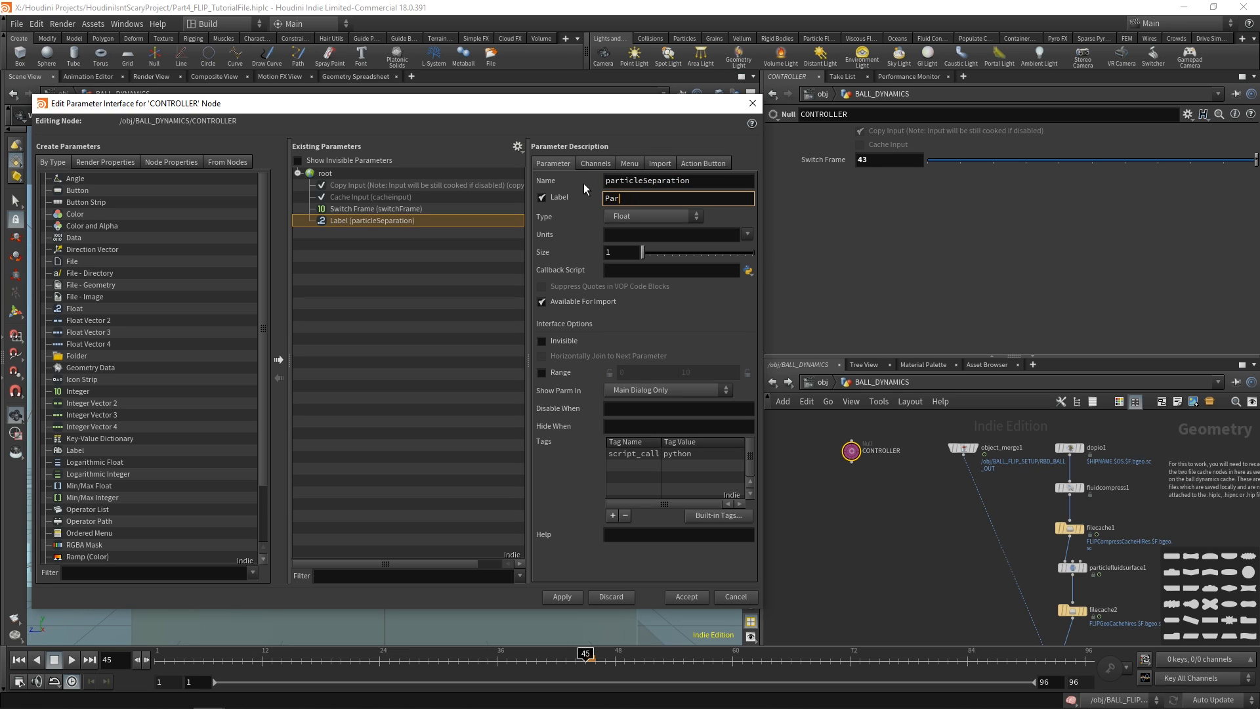
pyautogui.write('ticle Separation')
# Step: Rename the float parameter to particle_separation, then apply and accept the CONTROLLER interface changes
pyautogui.click(712, 180)
pyautogui.hotkey('shift', 'Left')
pyautogui.hotkey('shift', 'Left')
pyautogui.hotkey('shift', 'Left')
pyautogui.hotkey('shift', 'Left')
pyautogui.hotkey('shift', 'Left')
pyautogui.hotkey('shift', 'Left')
pyautogui.hotkey('shift', 'Left')
pyautogui.hotkey('shift', 'Left')
pyautogui.hotkey('shift', 'Left')
pyautogui.hotkey('shift', 'Left')
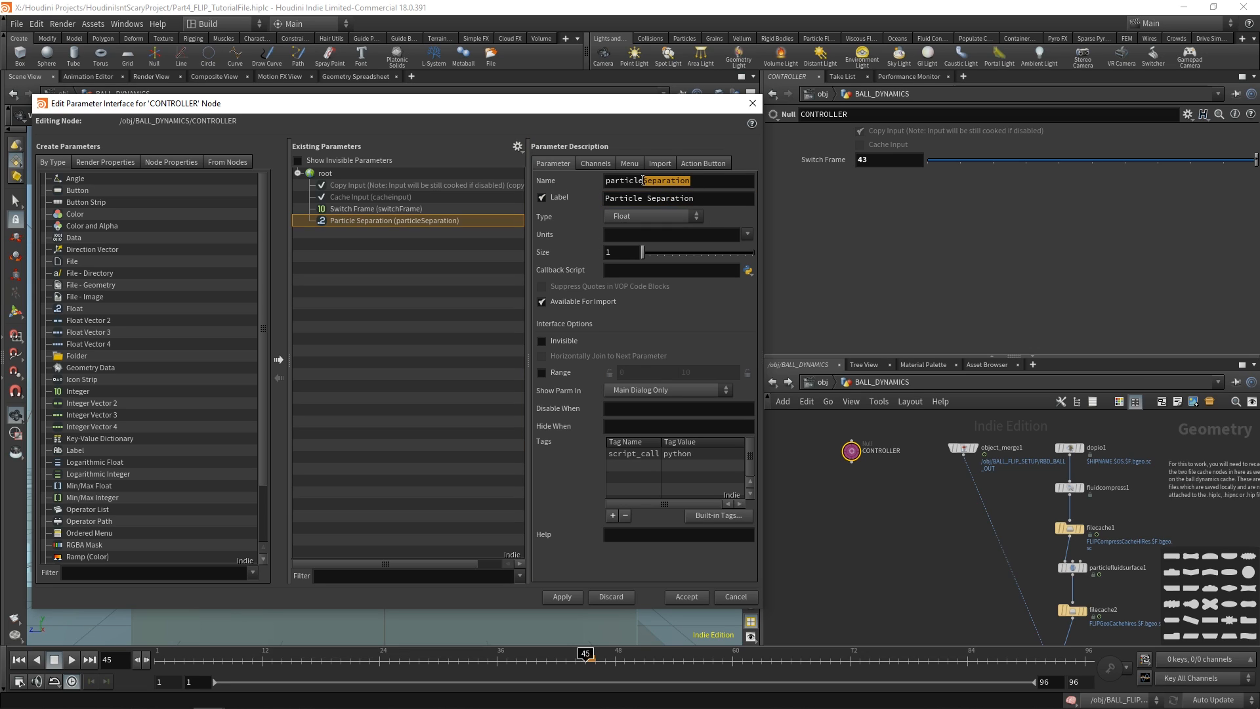
pyautogui.write('_sepat')
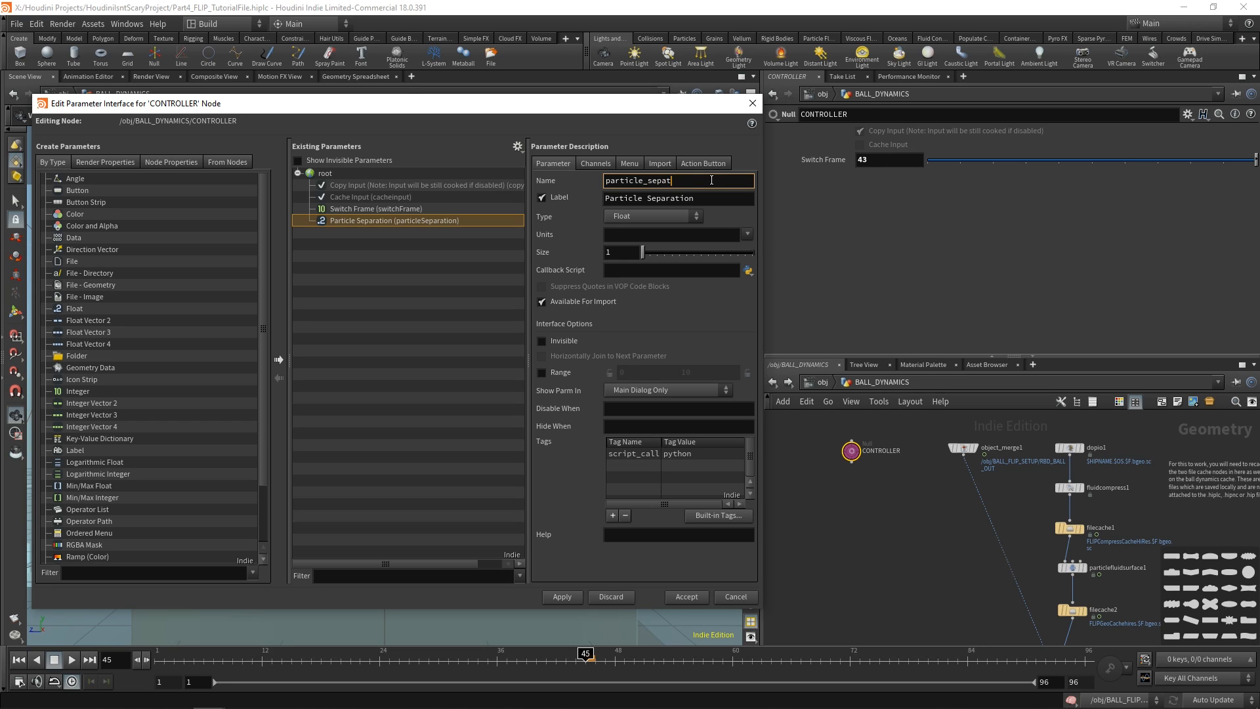
pyautogui.press('BackSpace')
pyautogui.write('ration')
pyautogui.moveTo(695, 198); pyautogui.dragTo(622, 198)
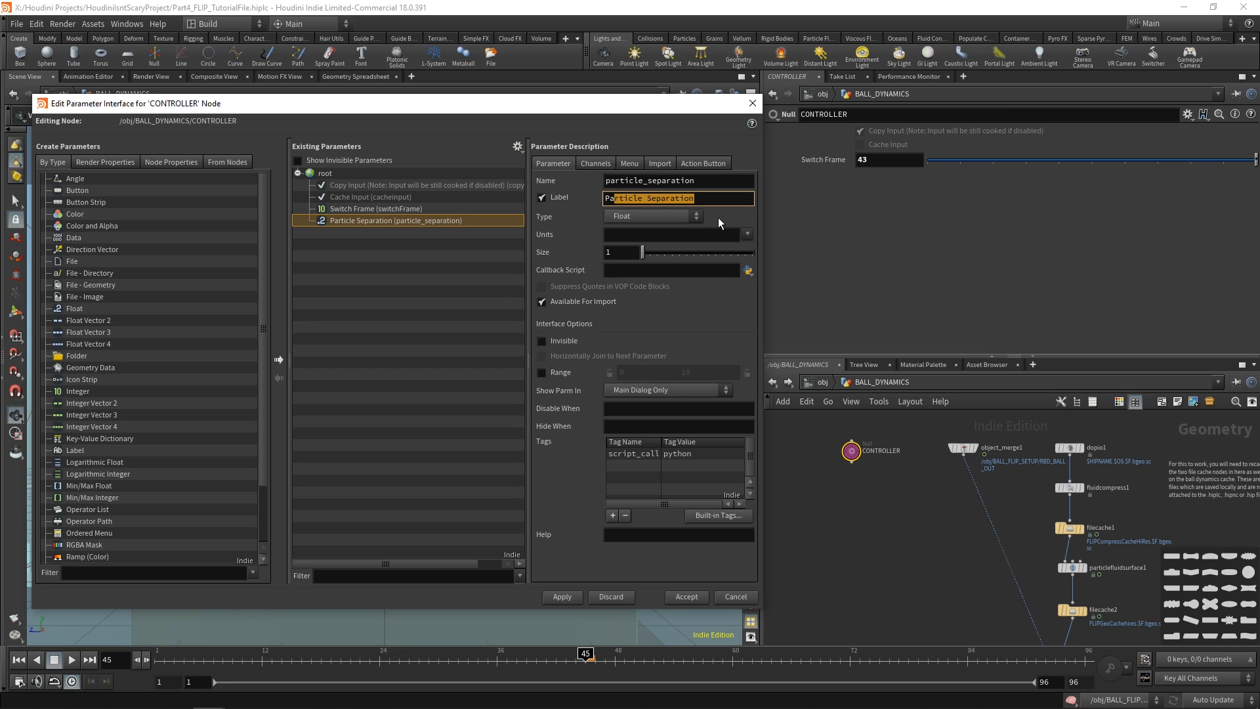
pyautogui.click(569, 597)
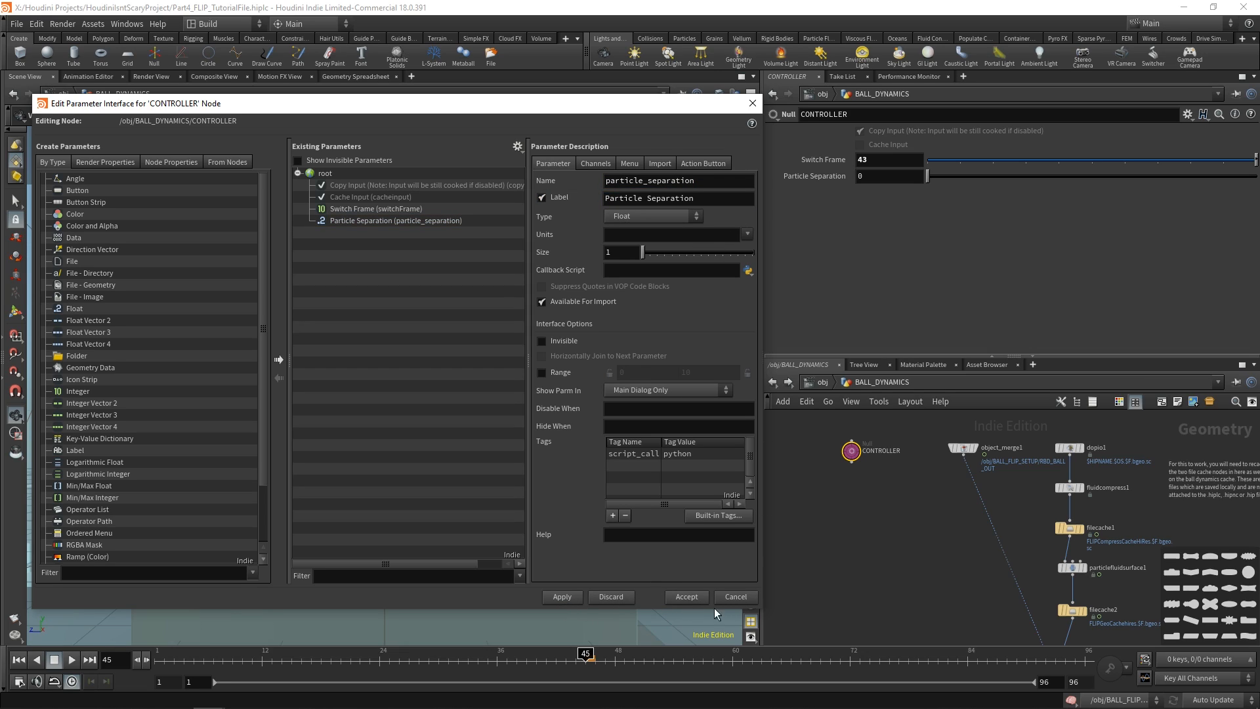
pyautogui.click(676, 596)
# Step: Set the CONTROLLER null's Particle Separation to 0.0025
pyautogui.click(881, 176)
pyautogui.write('0.025')
pyautogui.press('Return')
pyautogui.click(868, 175)
pyautogui.write('0.0025')
pyautogui.press('Return')
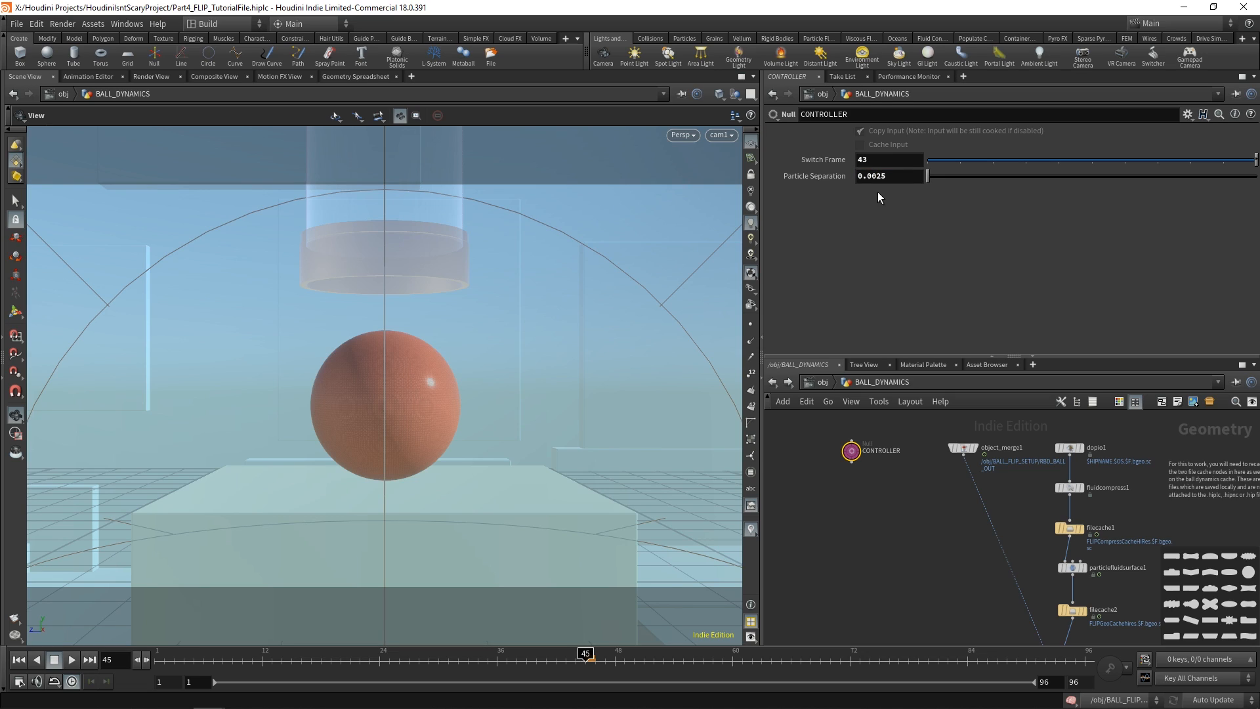
# Step: Copy CONTROLLER's Particle Separation parameter and paste it as a relative reference into fluidcompress1's Particle Separation
pyautogui.rightClick(822, 175)
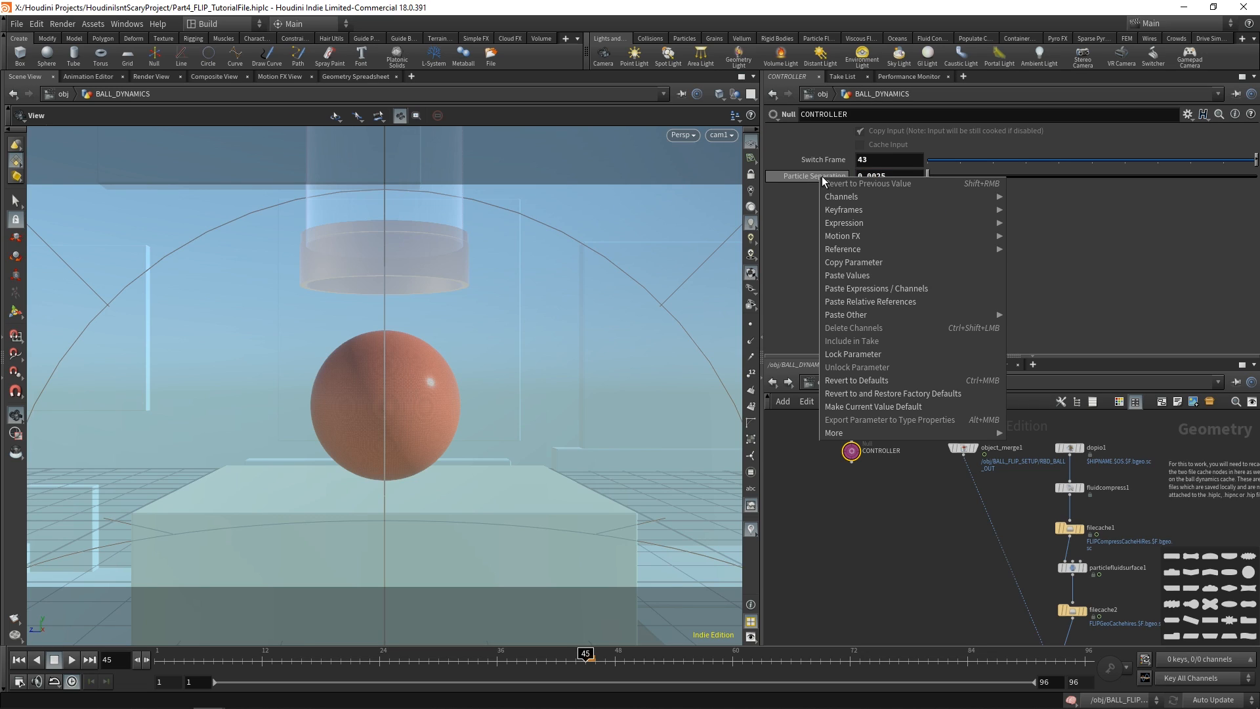
pyautogui.click(857, 261)
pyautogui.moveTo(960, 535); pyautogui.dragTo(853, 513, button='middle')
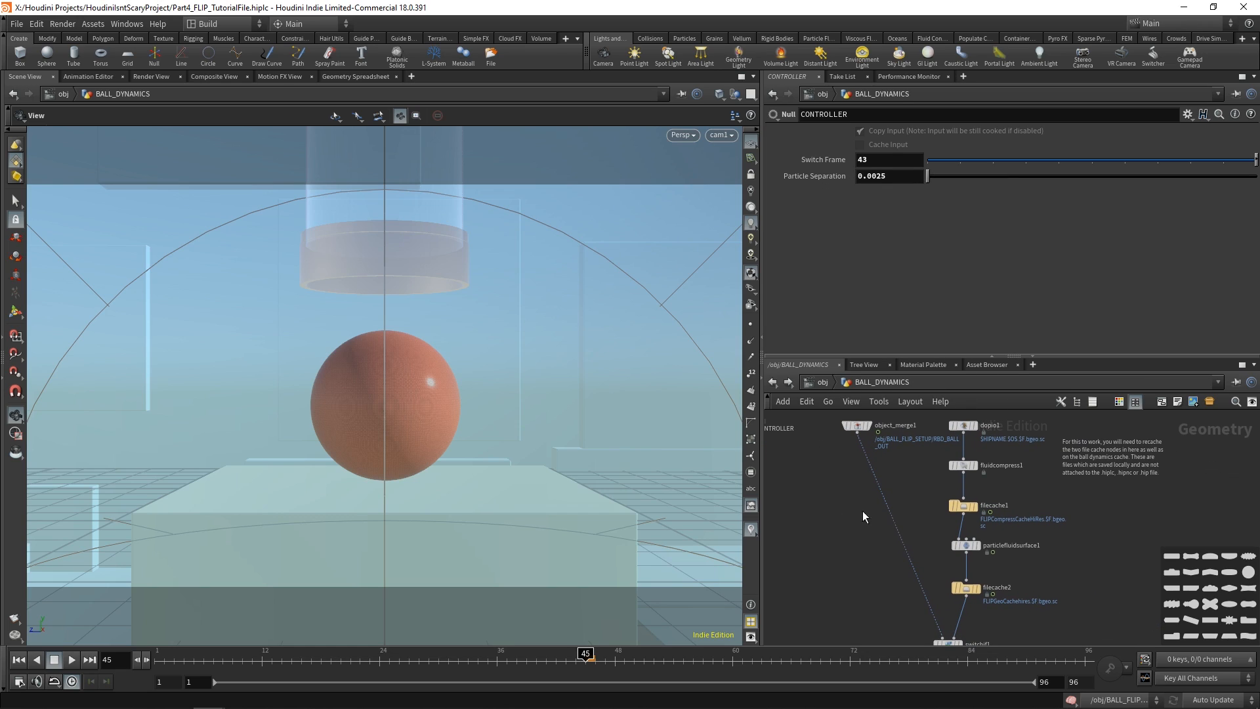
pyautogui.click(965, 465)
pyautogui.rightClick(825, 145)
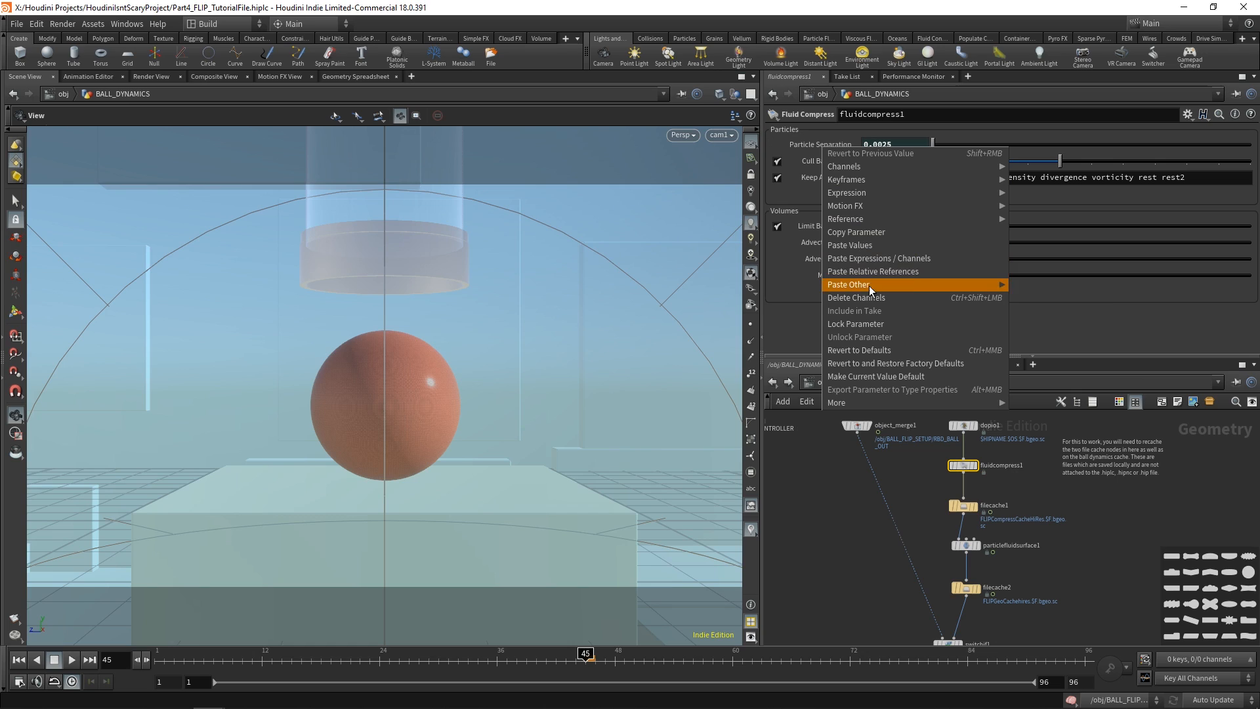
pyautogui.click(867, 262)
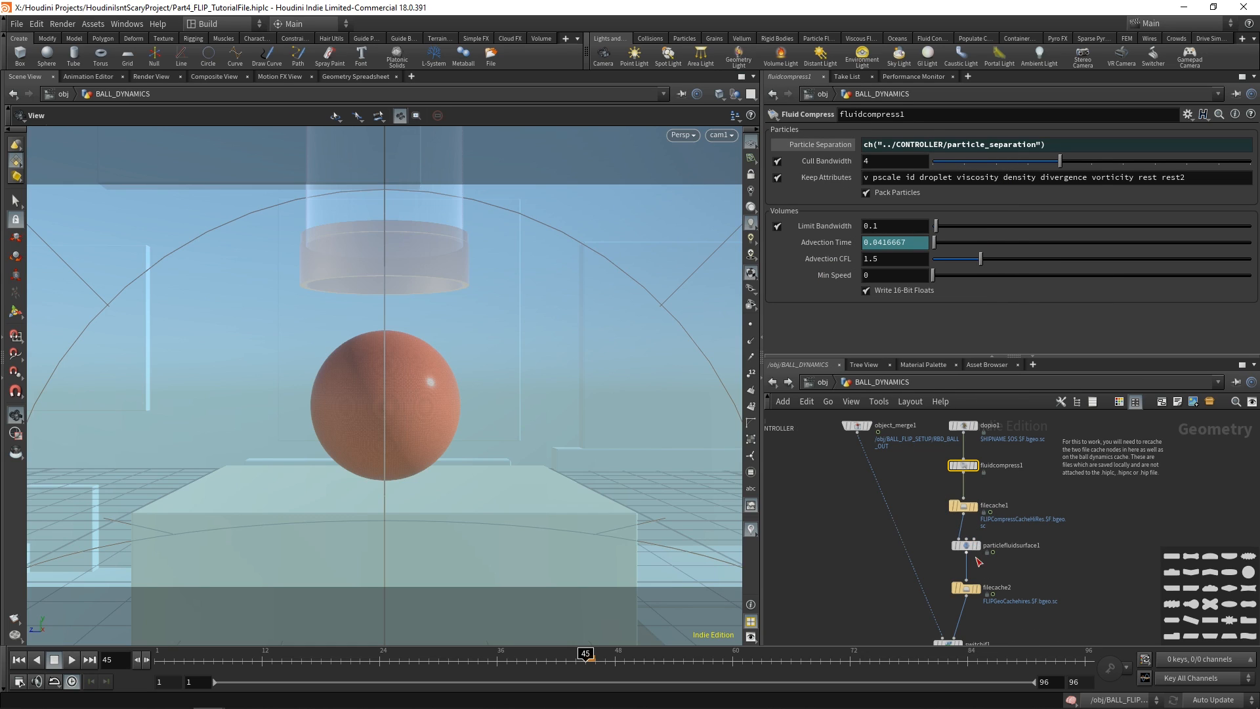
# Step: Link particlefluidsurface1's Particle Separation to the copied CONTROLLER parameter as a relative reference
pyautogui.click(967, 545)
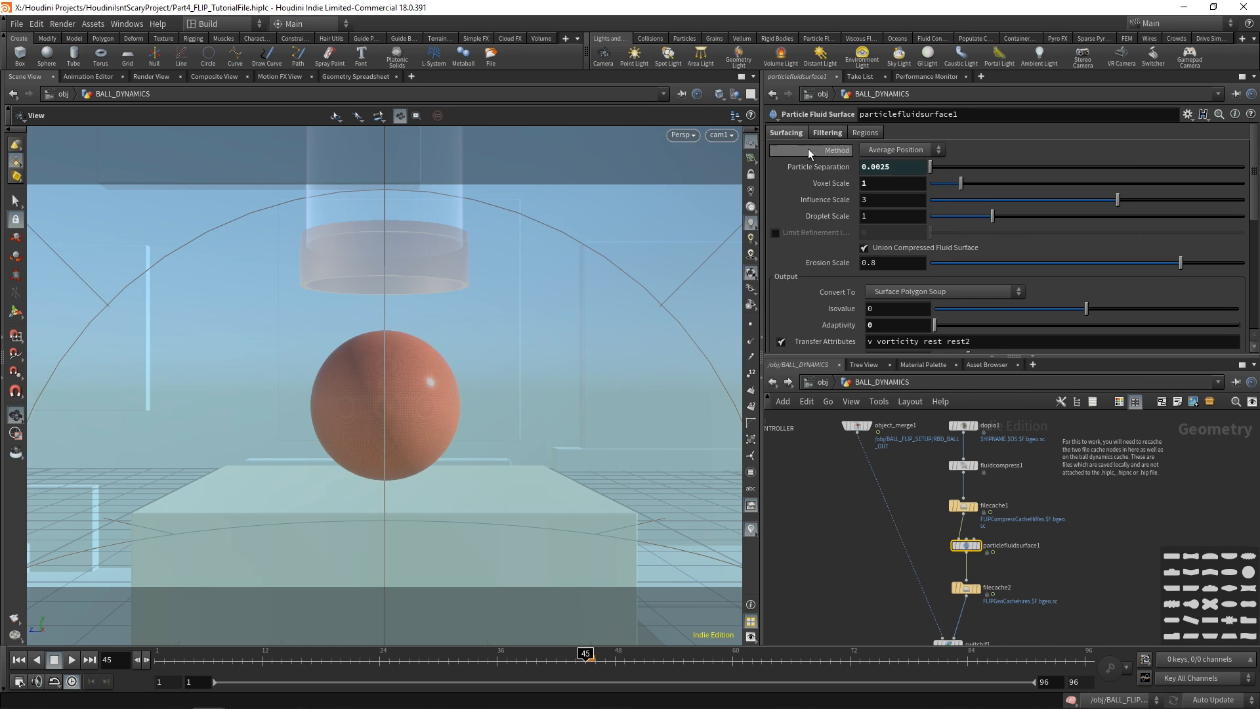
pyautogui.rightClick(835, 166)
pyautogui.click(885, 290)
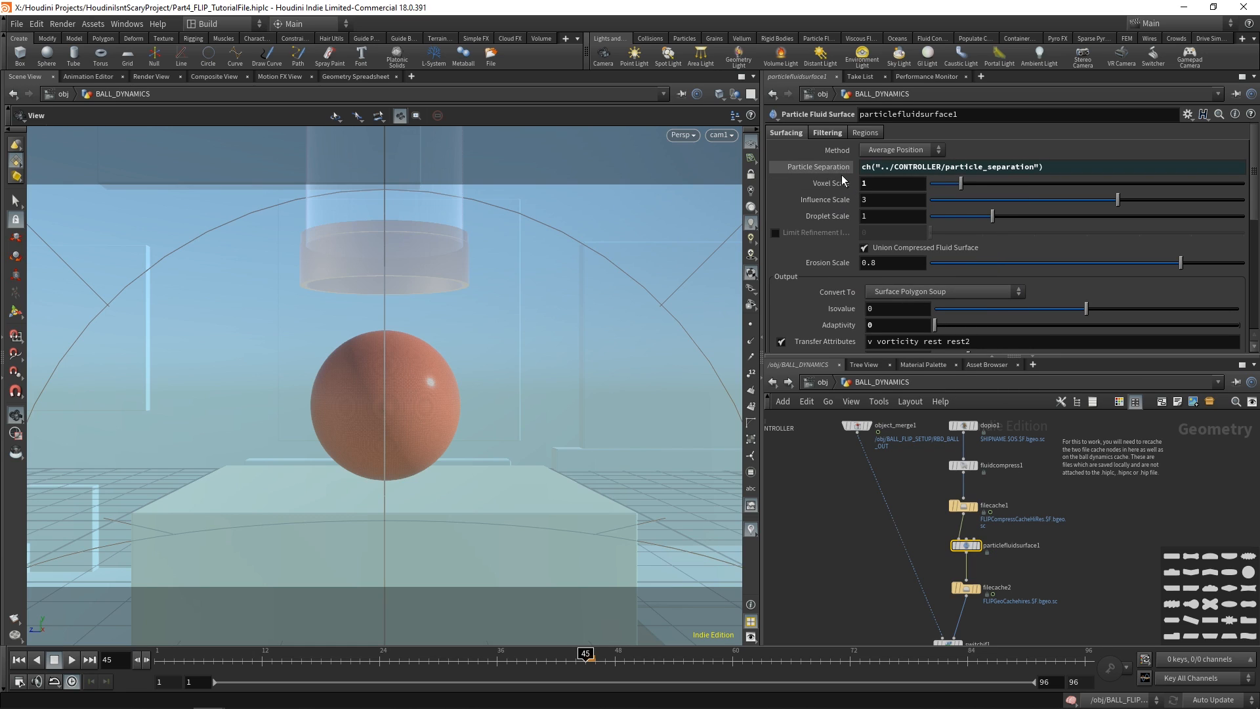
# Step: Inside BALL_FLIP_DYNAMICS, link the ball_flip object's Particle Separation to the copied CONTROLLER parameter as a relative reference
pyautogui.click(822, 94)
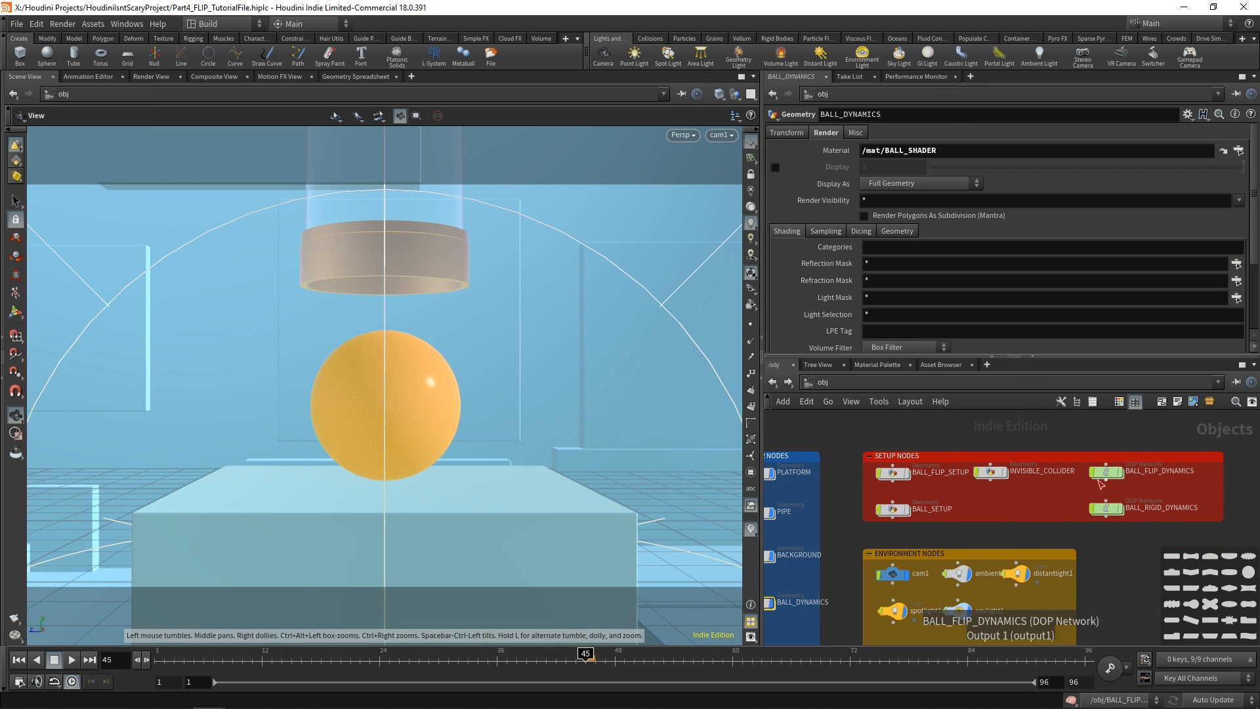
pyautogui.doubleClick(1108, 479)
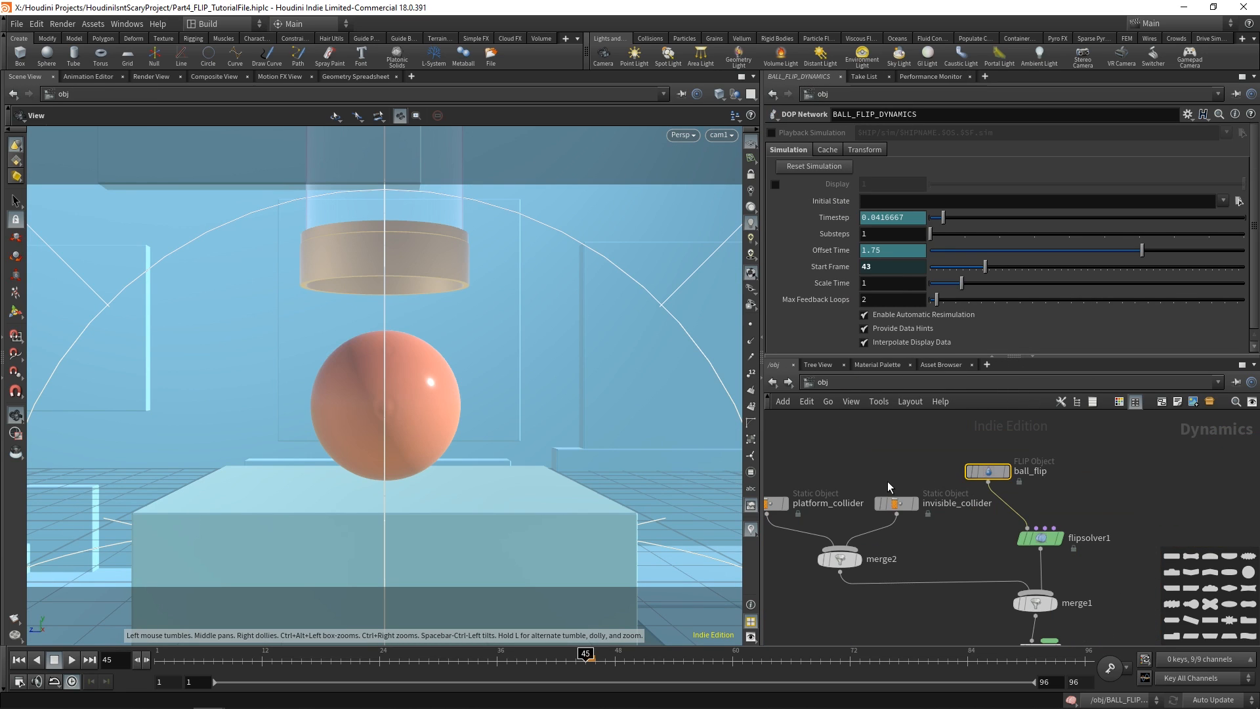
pyautogui.click(829, 132)
pyautogui.click(787, 133)
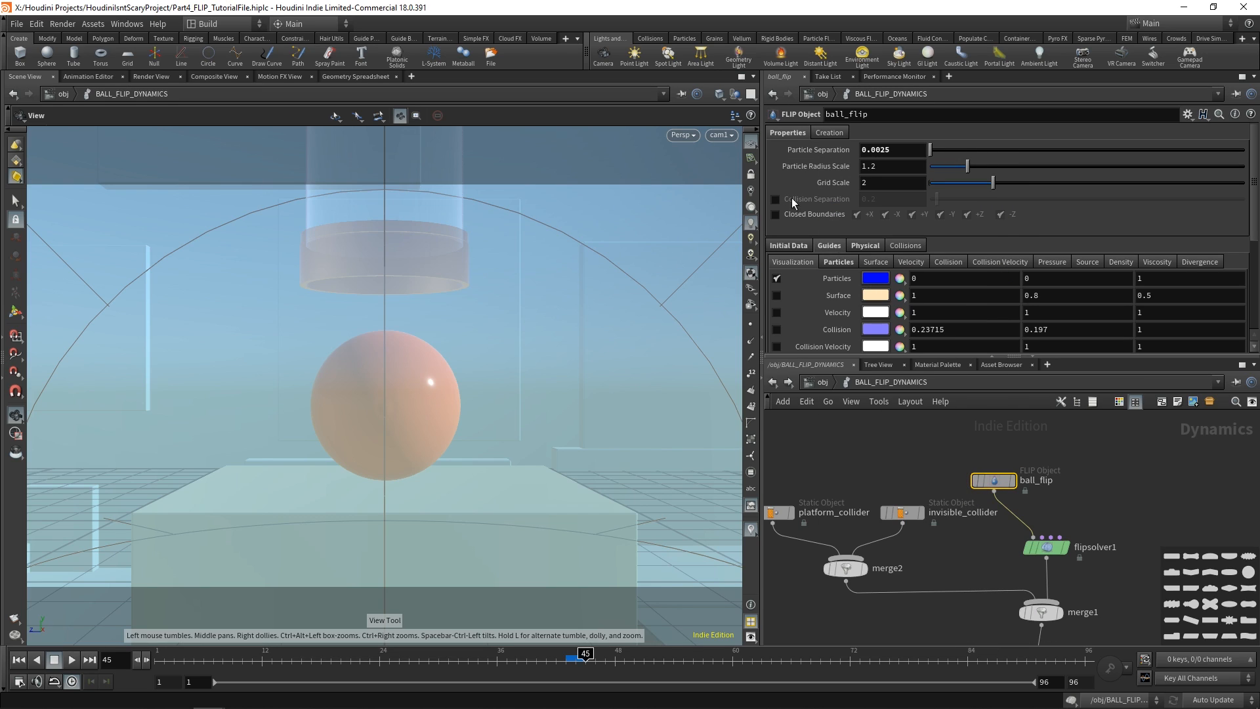
pyautogui.click(840, 155)
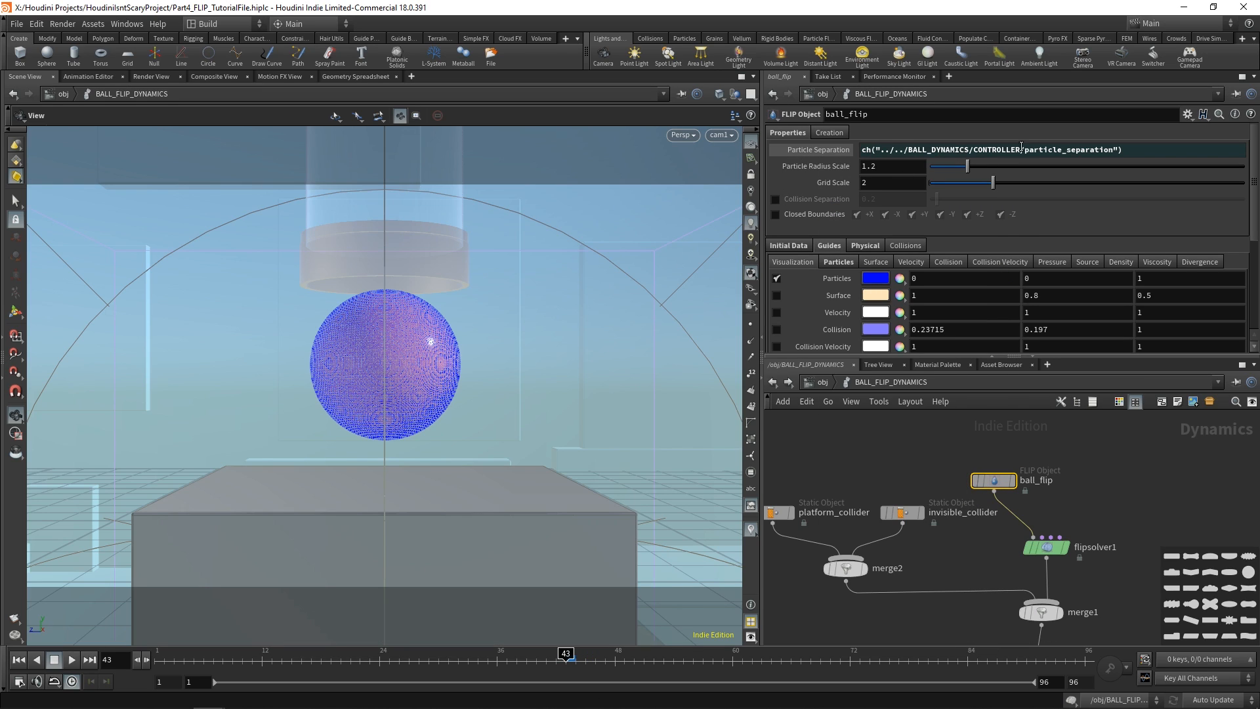
pyautogui.click(814, 150)
# Step: Go back into BALL_DYNAMICS and move the CONTROLLER null lower, beside the main node chain
pyautogui.click(822, 93)
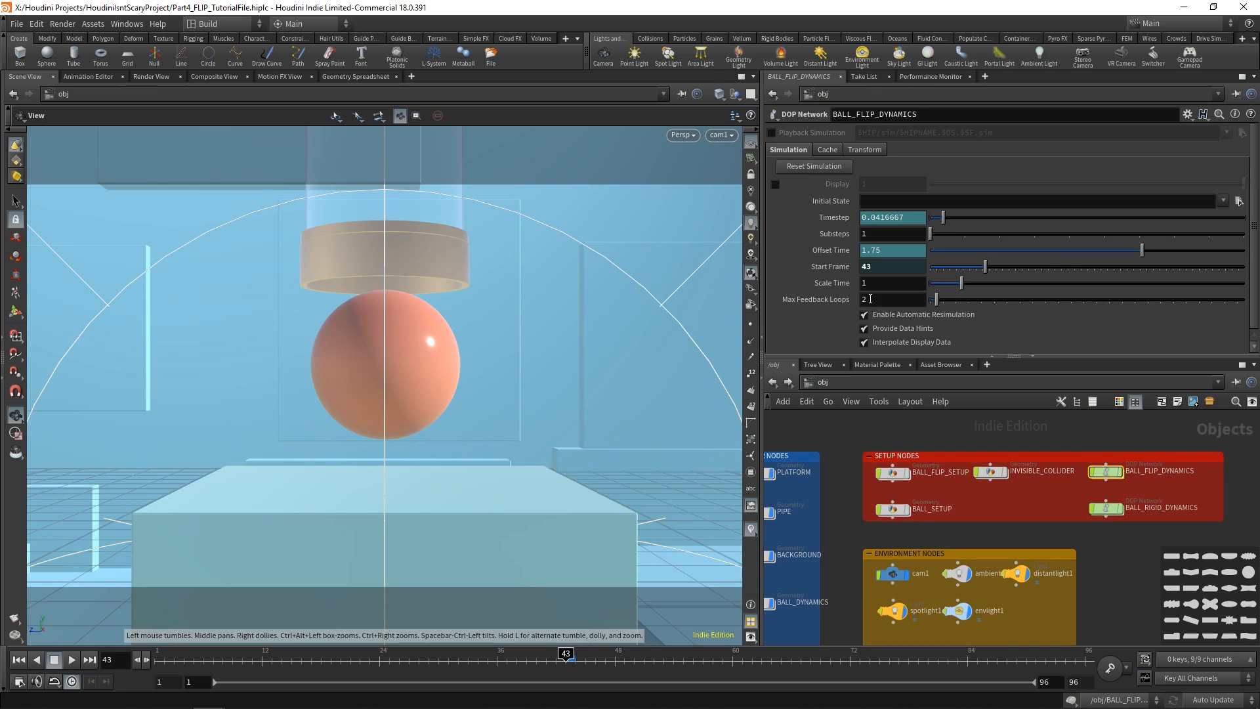
pyautogui.doubleClick(919, 559)
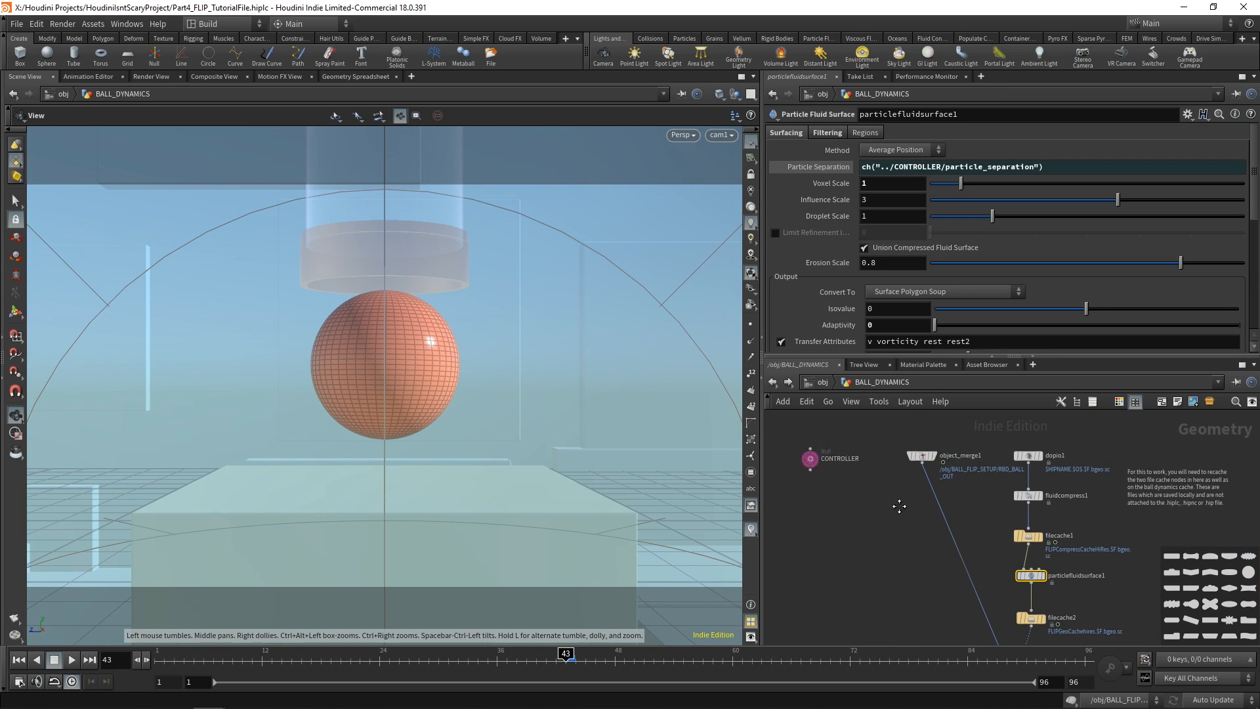
pyautogui.moveTo(852, 466); pyautogui.dragTo(909, 518)
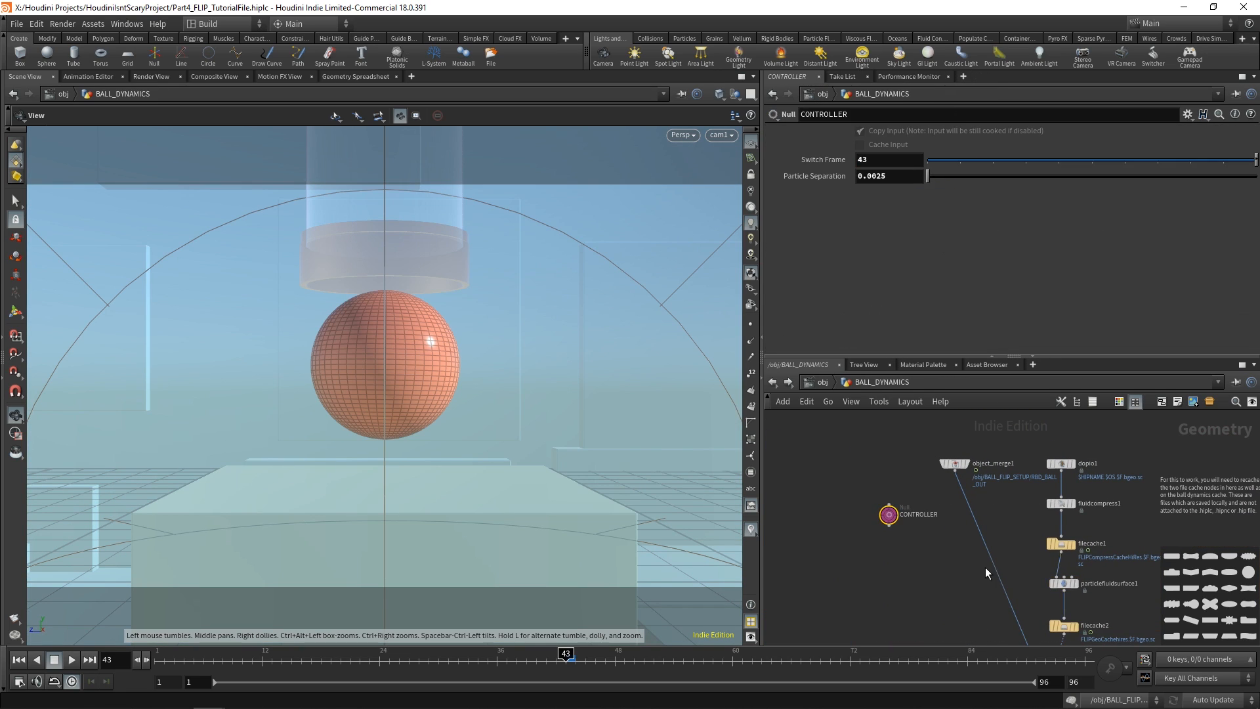
pyautogui.scroll(1, 837, 520)
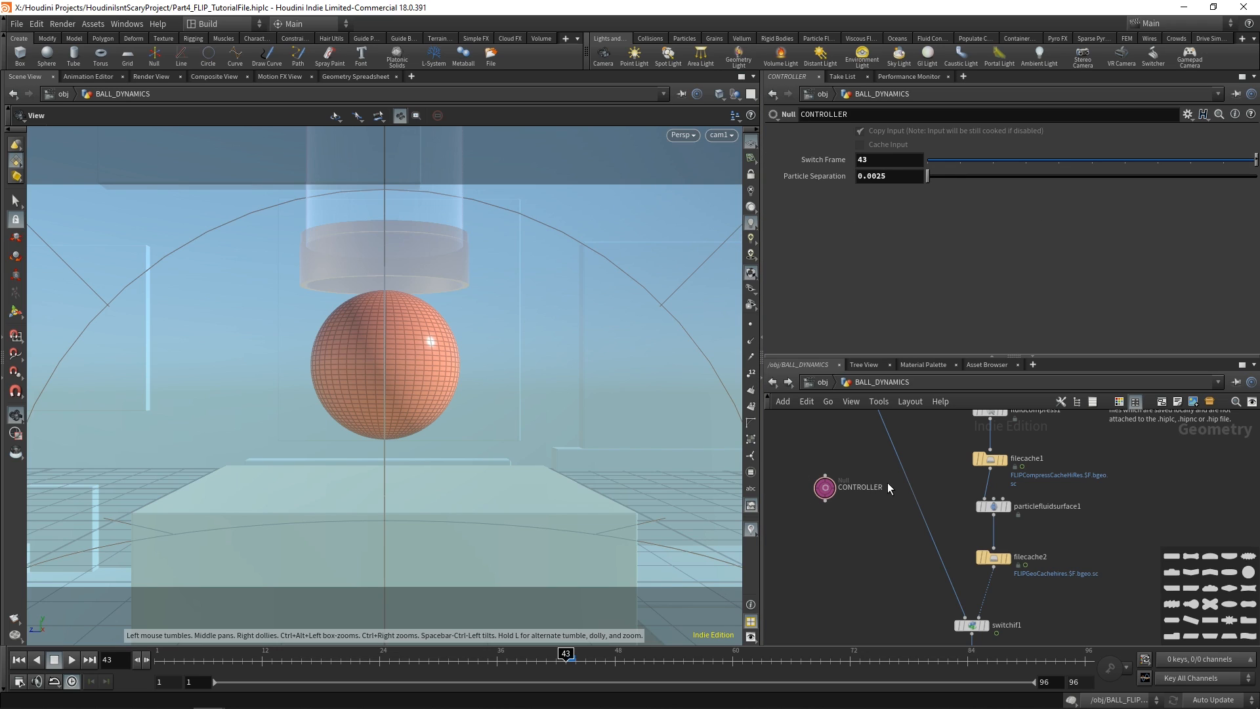
pyautogui.scroll(-3, 854, 566)
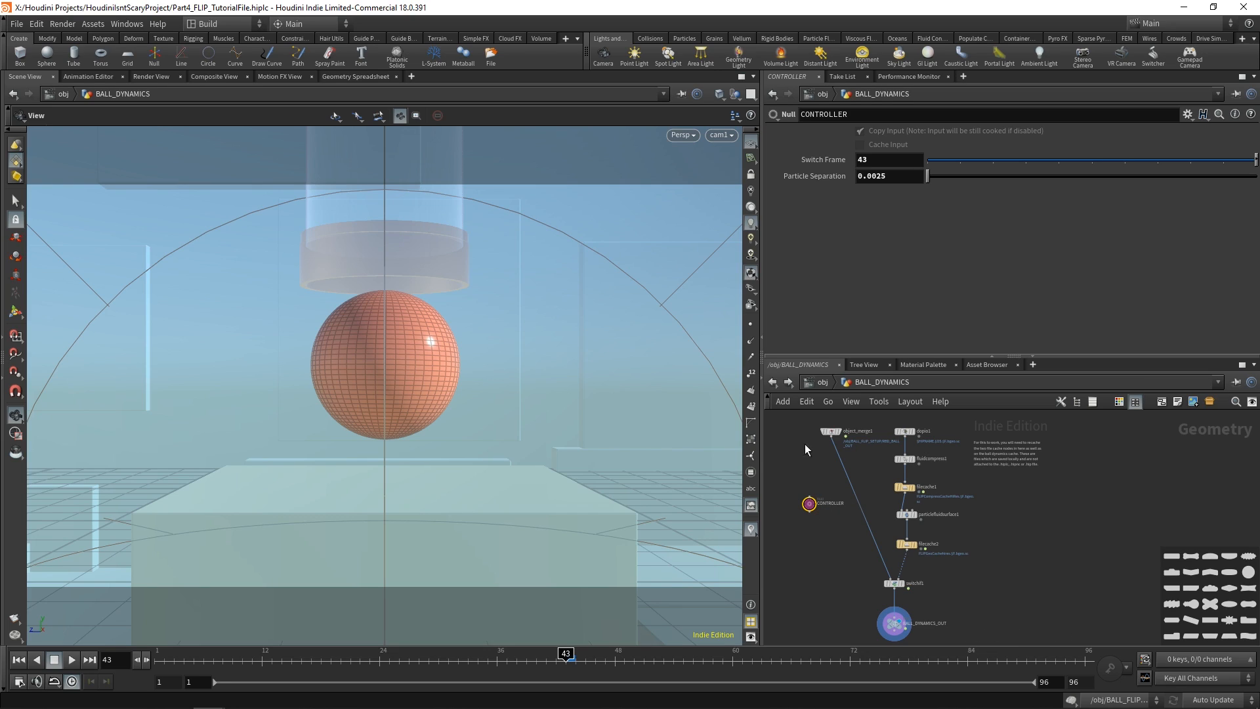
# Step: Review the CONTROLLER null in BALL_DYNAMICS once more and return to the overview of the object-level network
pyautogui.click(820, 382)
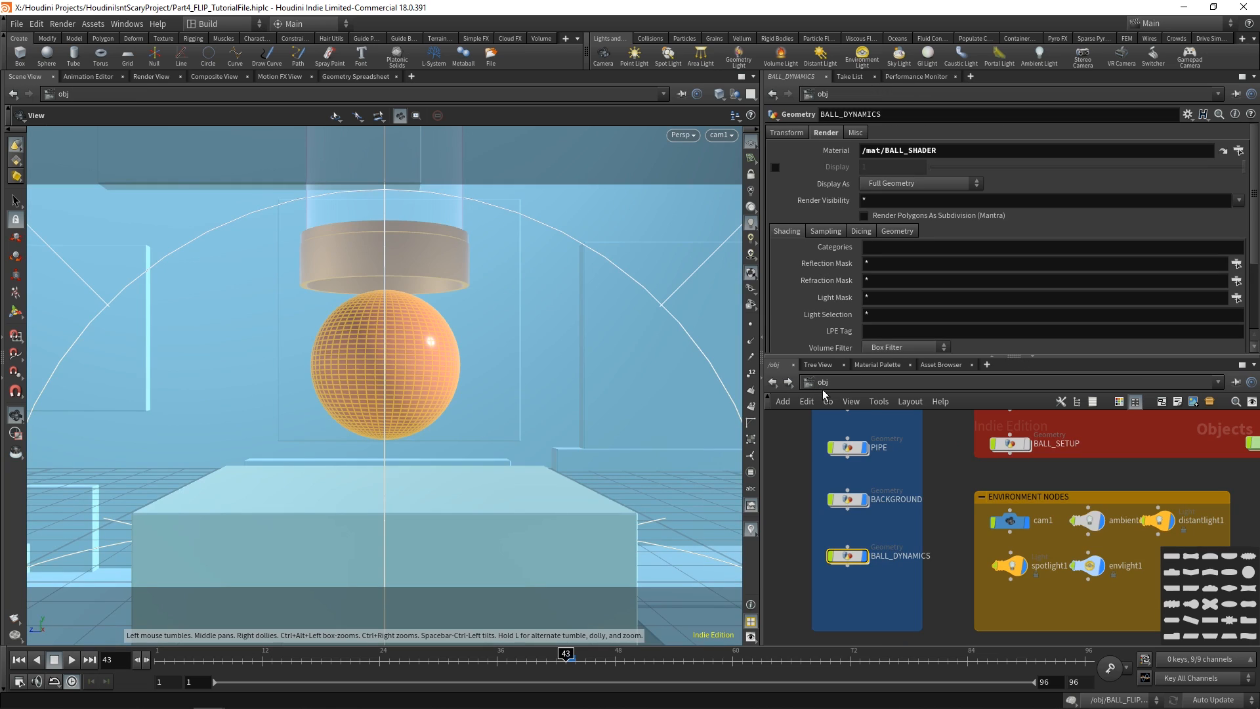
pyautogui.doubleClick(849, 555)
pyautogui.click(810, 505)
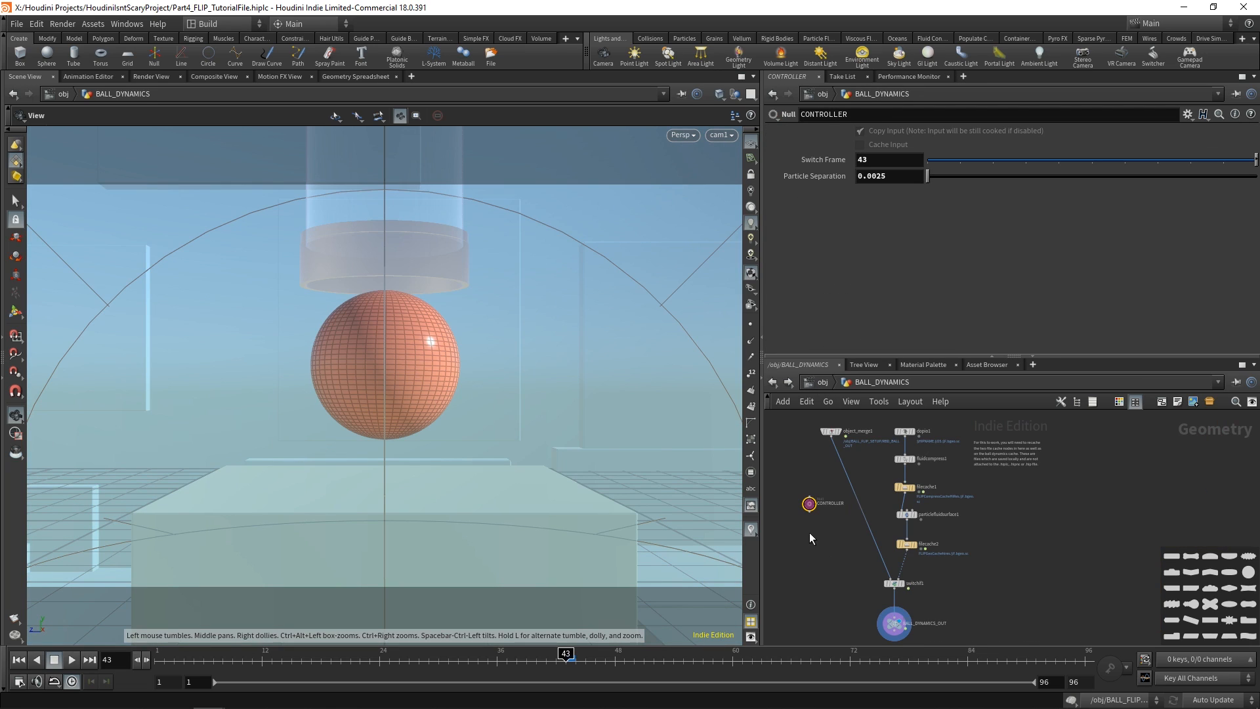
pyautogui.scroll(-2, 829, 525)
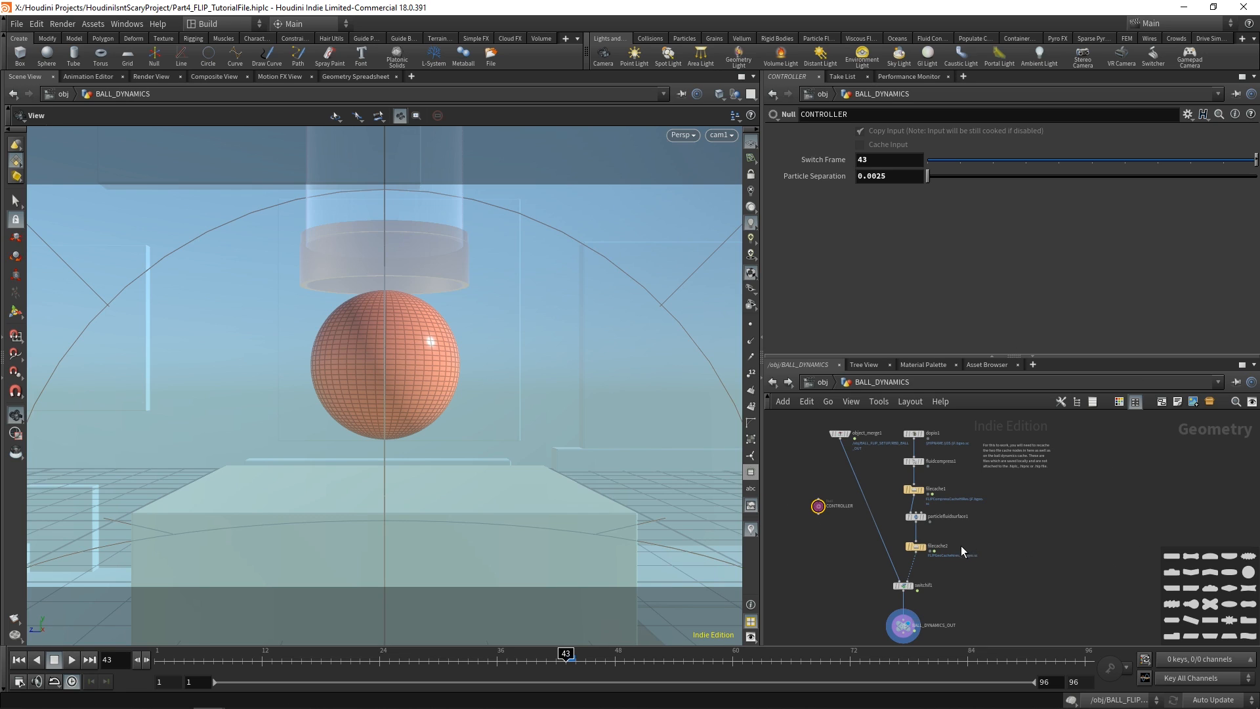
pyautogui.click(825, 383)
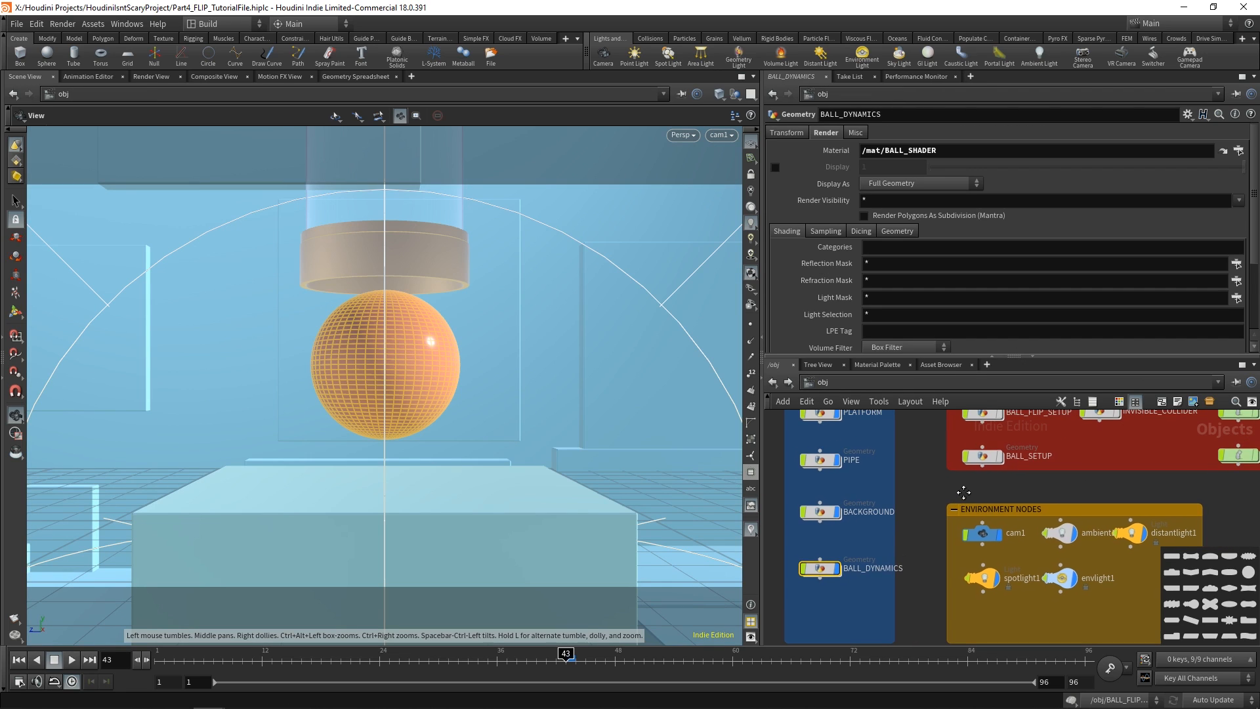
pyautogui.scroll(-1, 921, 512)
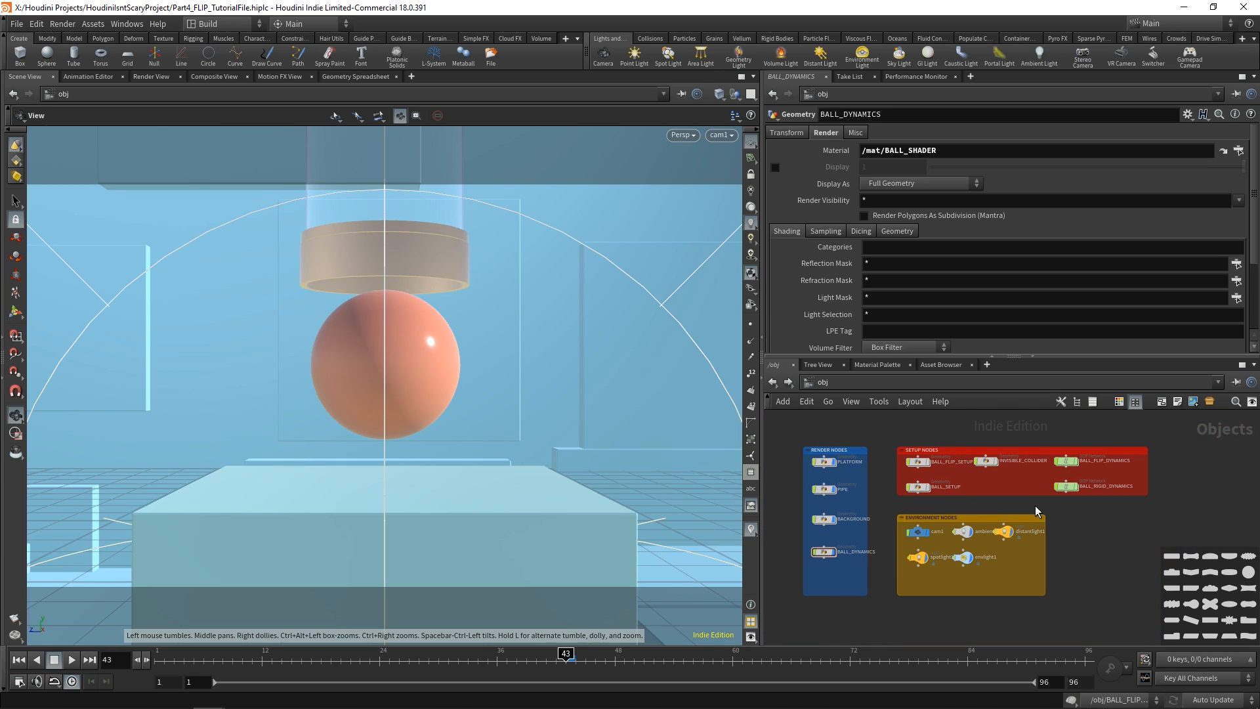